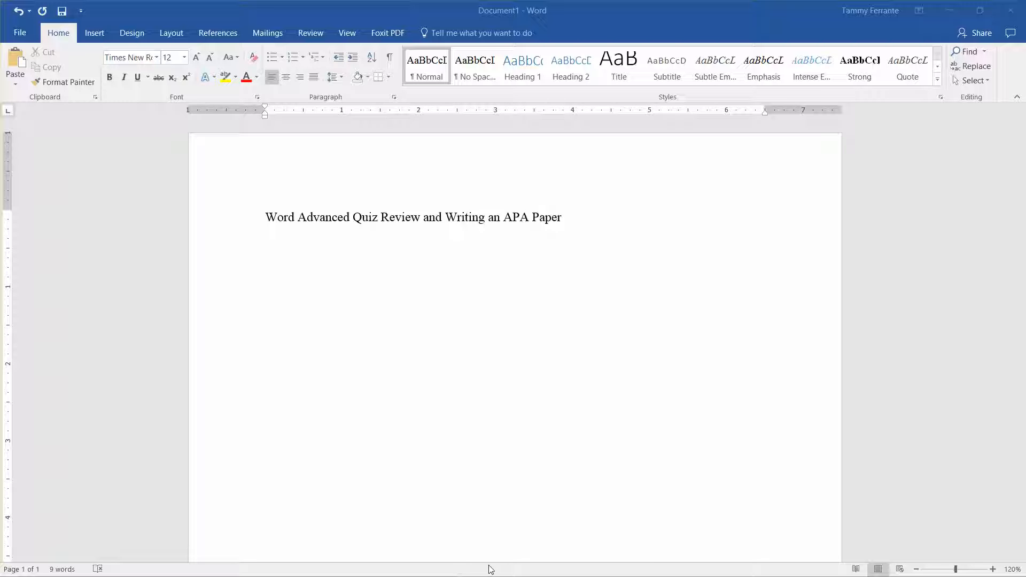
click(951, 10)
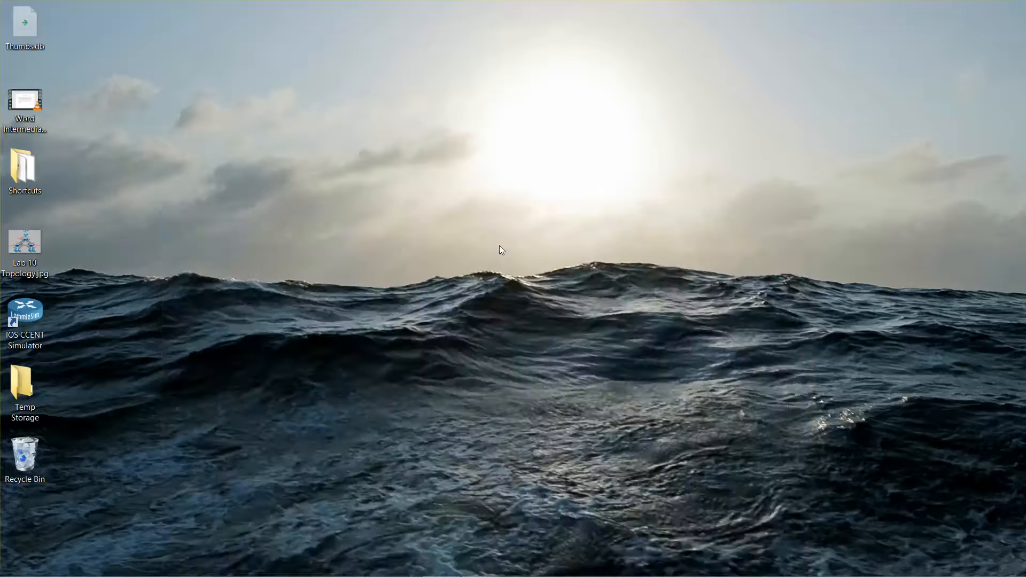
click(493, 570)
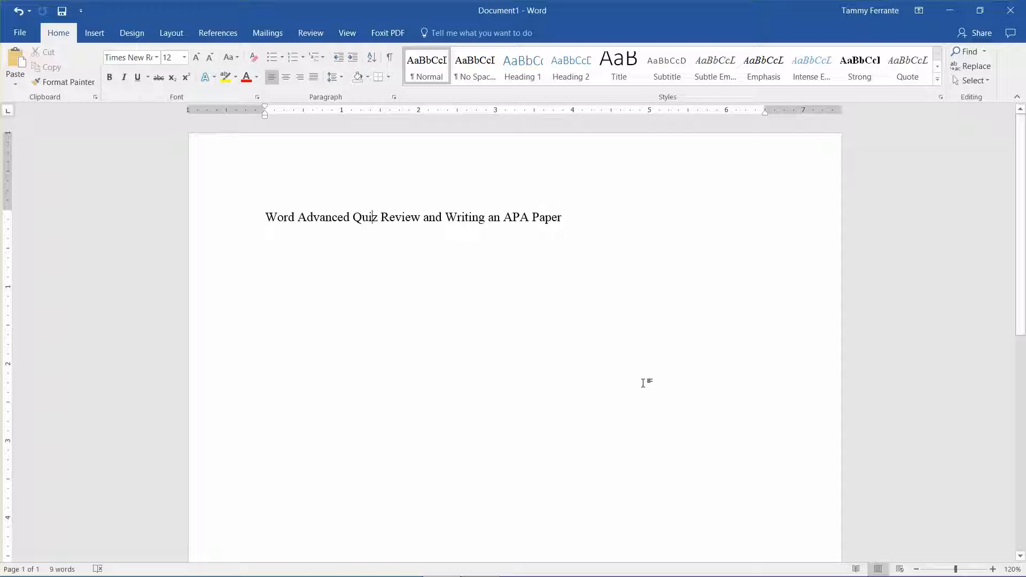
Step: Enable Different First Page for the header and enter "Running head: WORD ADVANCED QUIZ REVIEW" in the first-page header
double_click(291, 160)
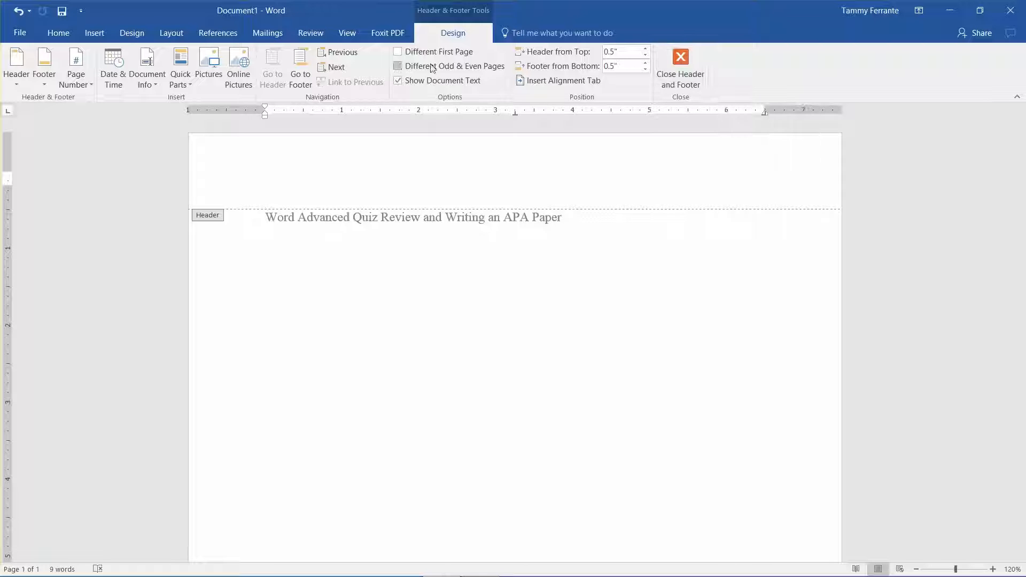
click(399, 52)
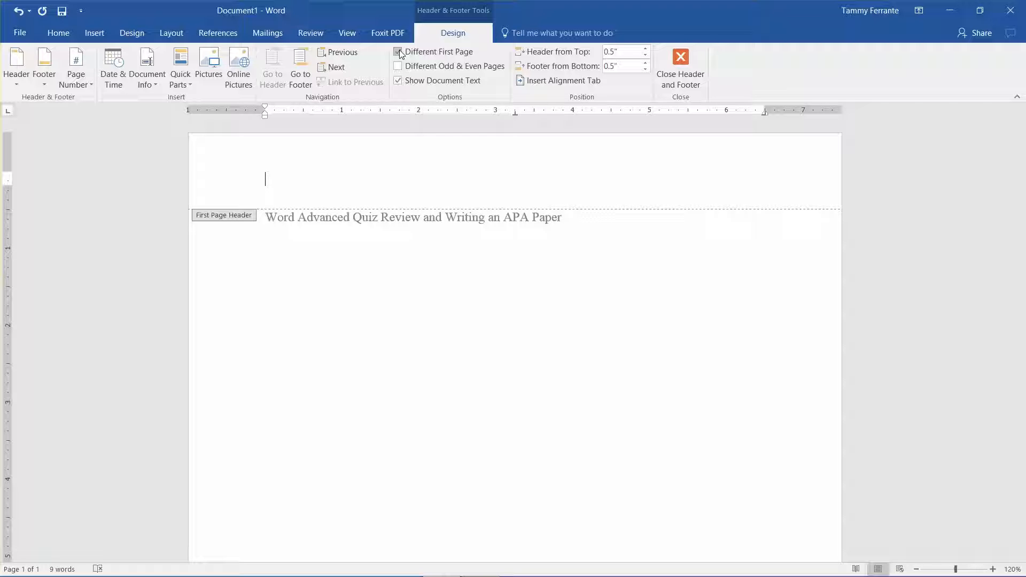
text(Running head)
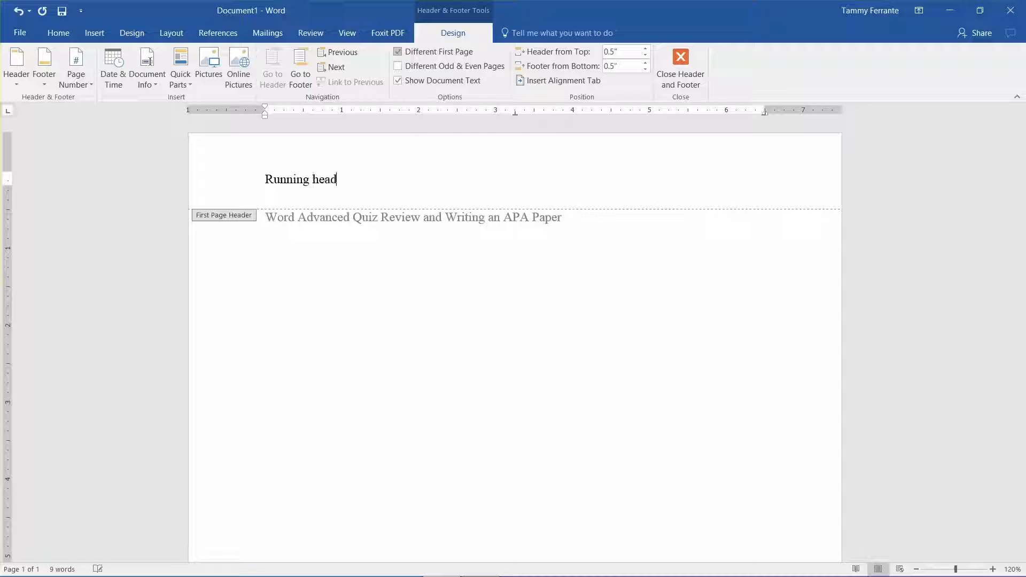
text(:)
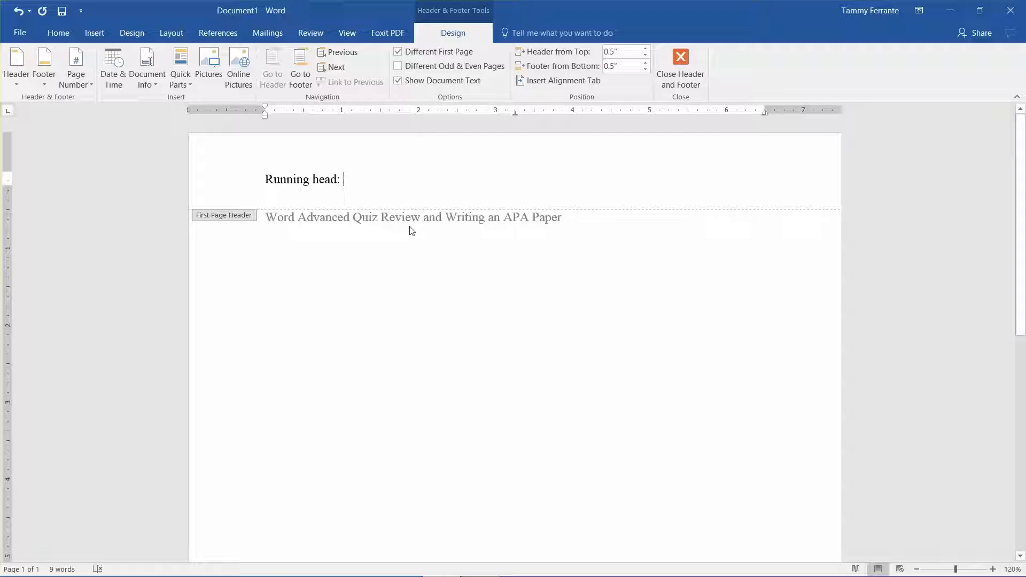
text(WORD AV)
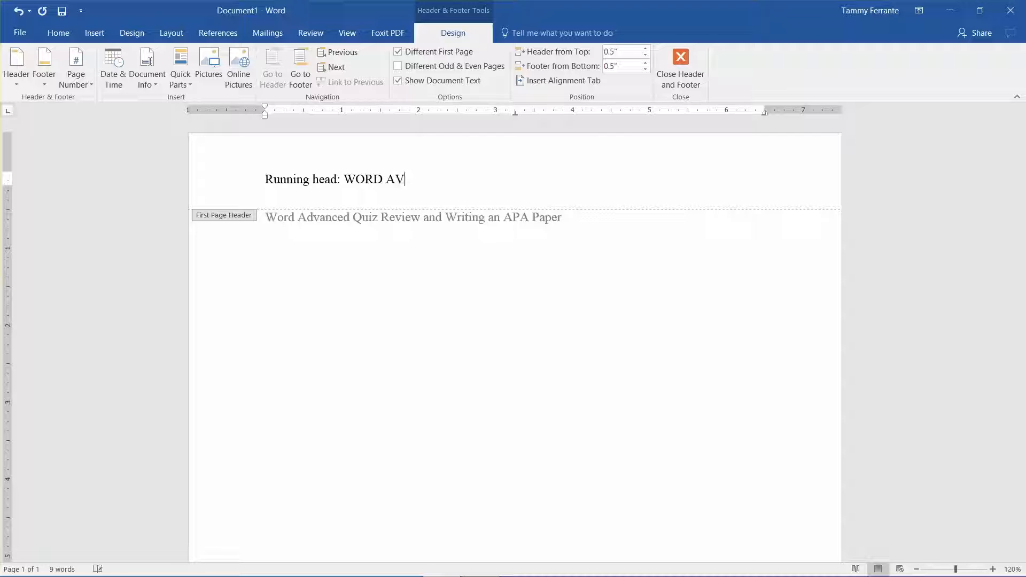
key(BackSpace)
text(DVANCED QUIZ R)
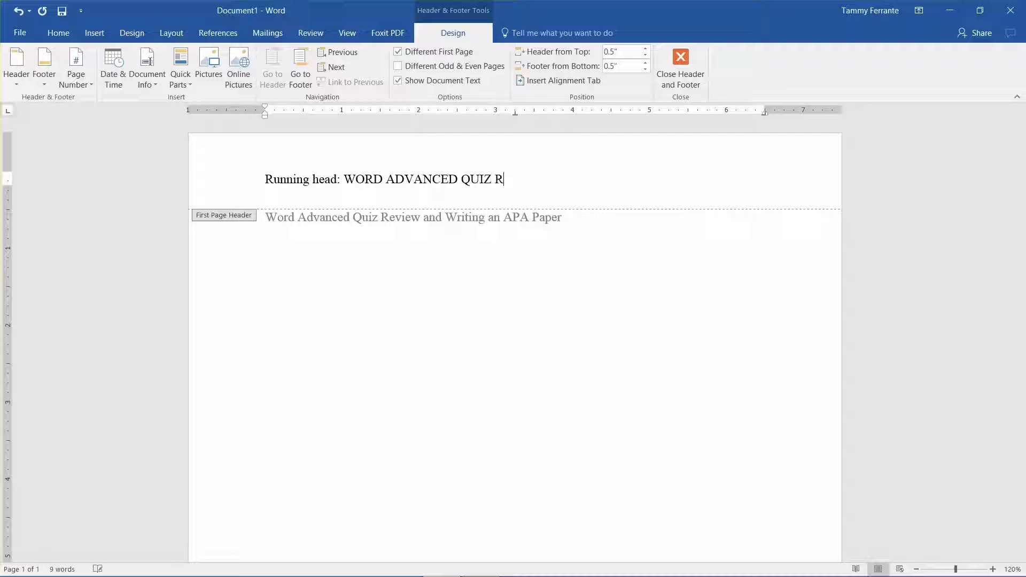
text(EVIEW)
Step: Add a right-aligned page number 1 to the first-page header and return to the document body
key(Tab)
text(1)
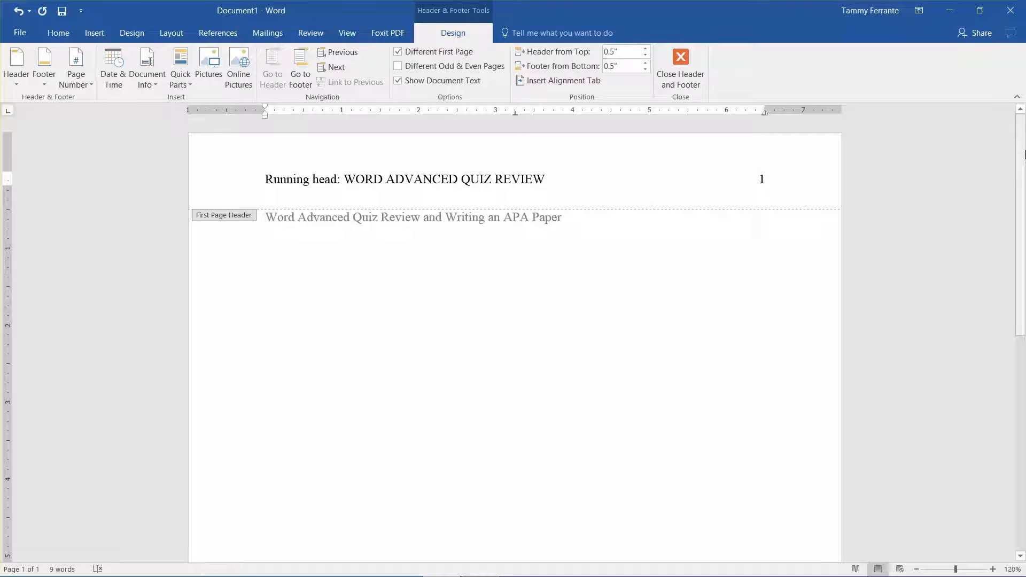
drag(1022, 155, 1022, 430)
scroll(996, 332, up, 10)
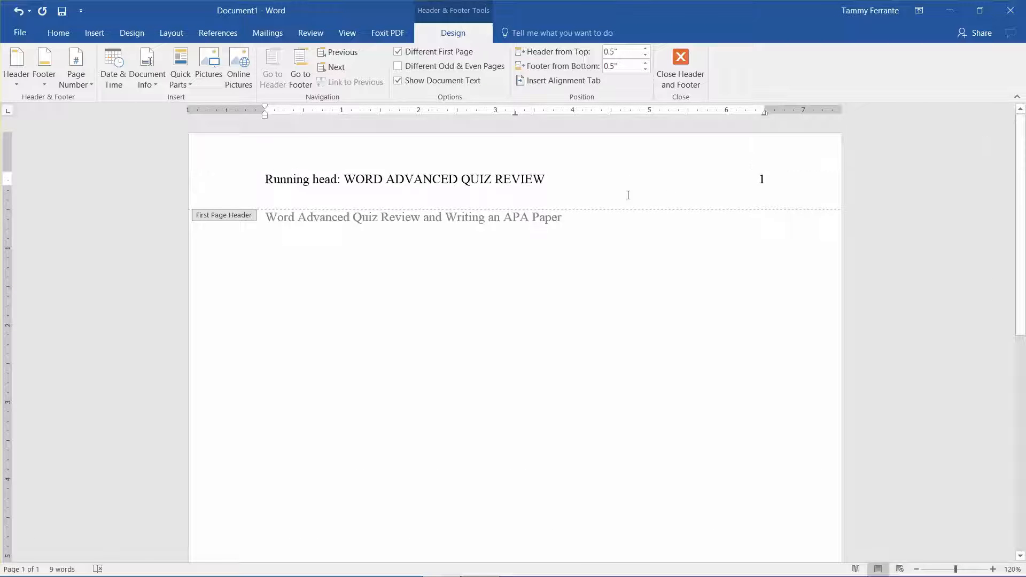
click(680, 69)
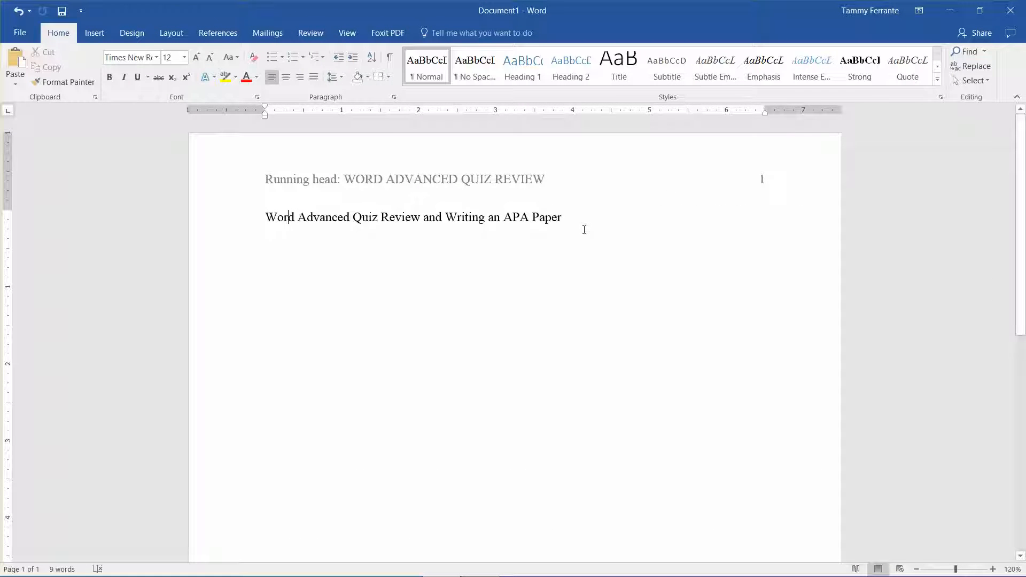
Step: Add blank lines below the title and insert a page break to start a second page
key(Return)
key(Return)
key(Return)
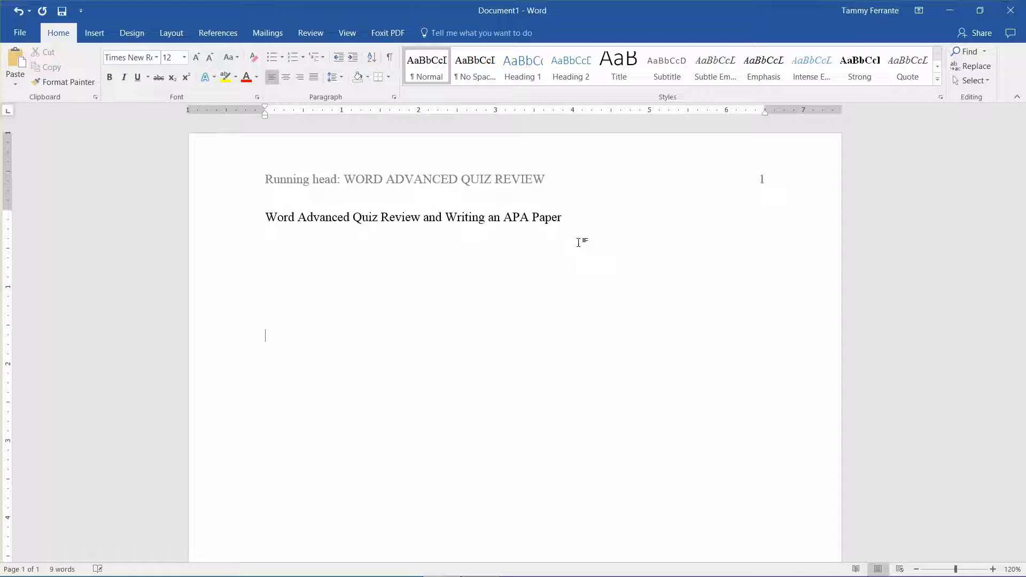
key(ctrl+Return)
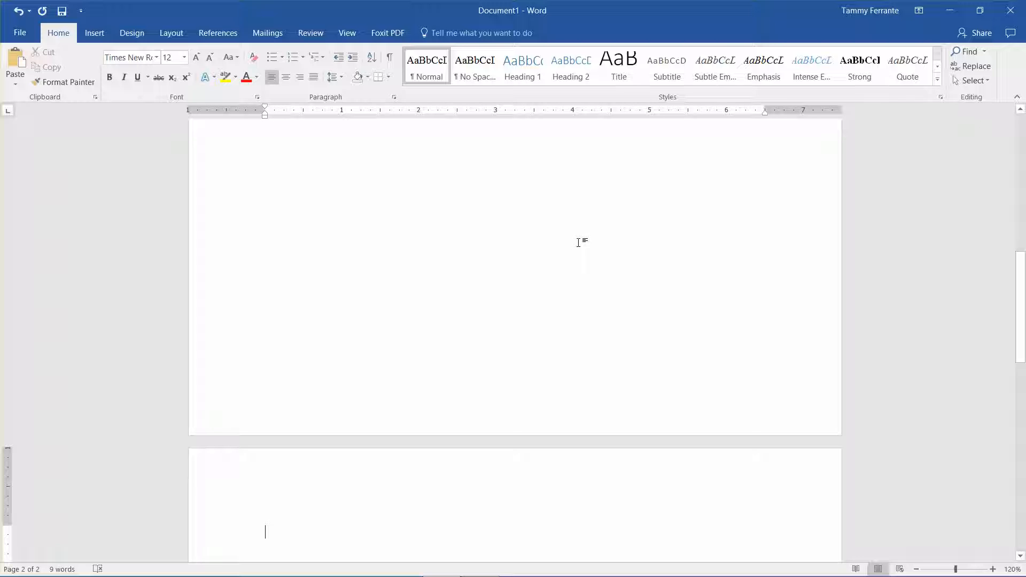
Step: Insert an automatic Plain Number 3 page number at the top of page in the second page's header
double_click(399, 474)
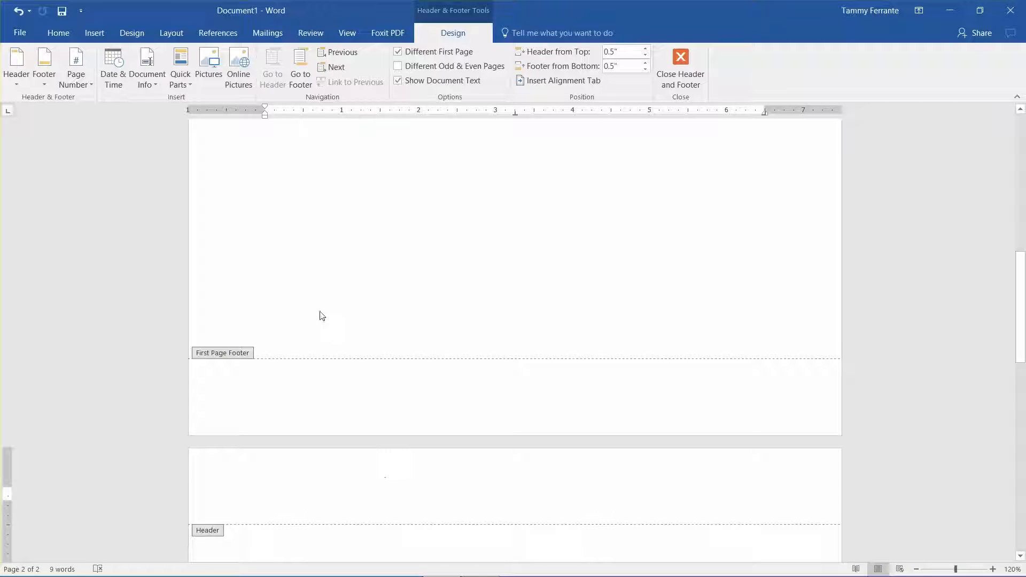
click(76, 75)
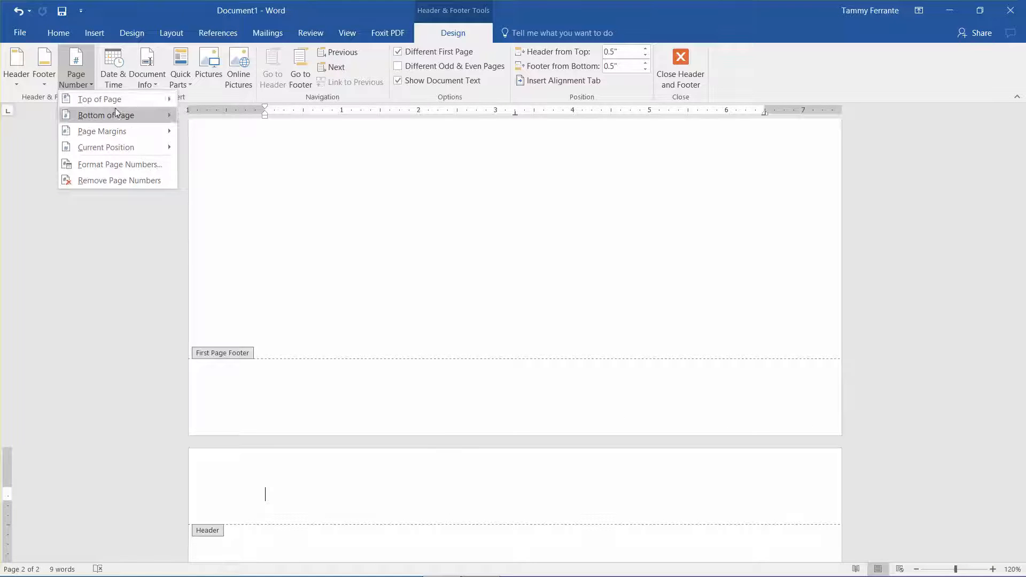
mouse_move(114, 99)
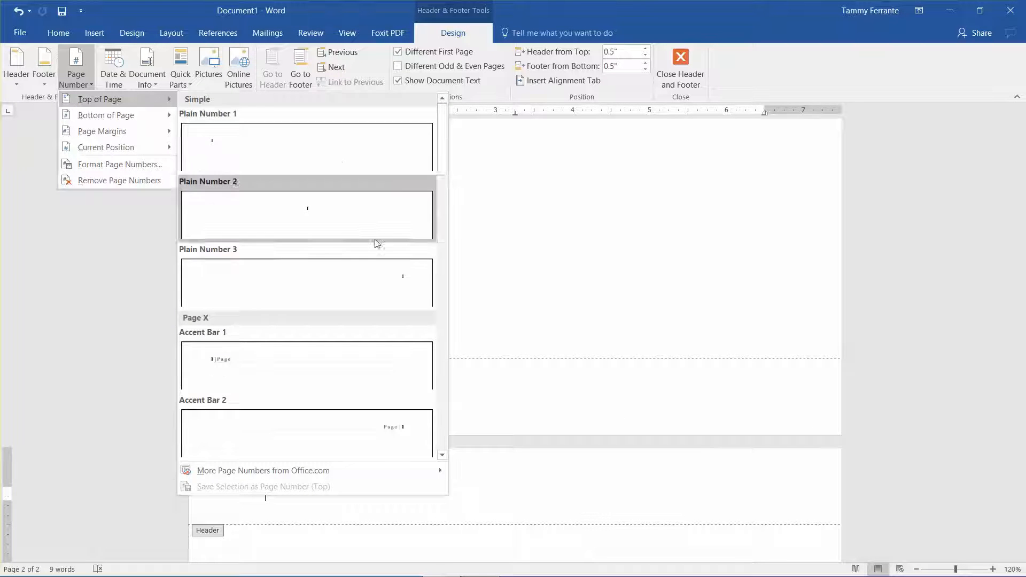
click(378, 274)
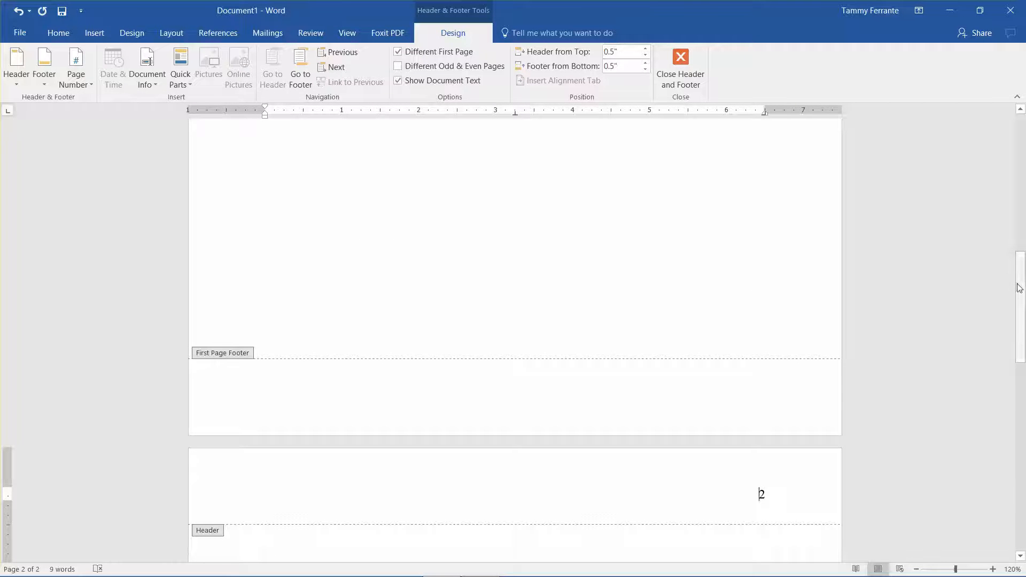
Step: Enter "WORD ADVANCED QUIZ REVIEW" before the page number in the second page's header, tab it to the left margin, and leave the header
mouse_move(1019, 287)
mouse_down()
mouse_move(1023, 150)
mouse_move(1024, 293)
mouse_up()
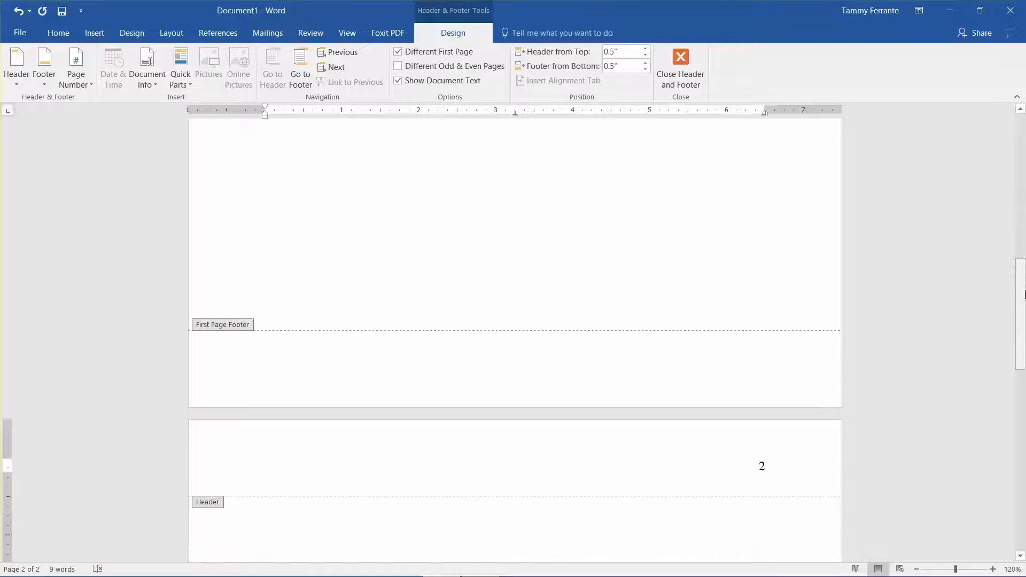
text(WORD AV)
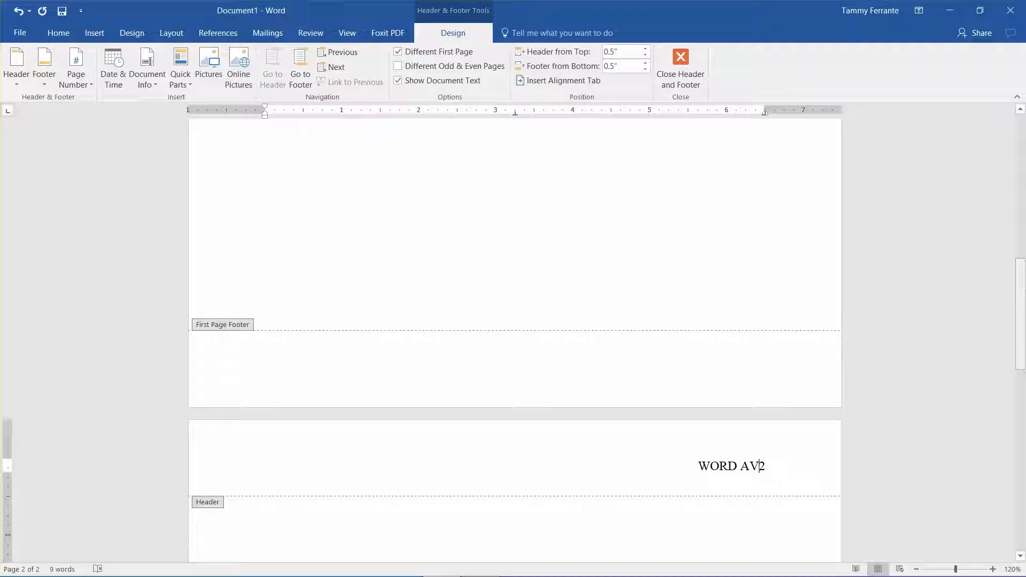
key(BackSpace)
text(DVANCED QU)
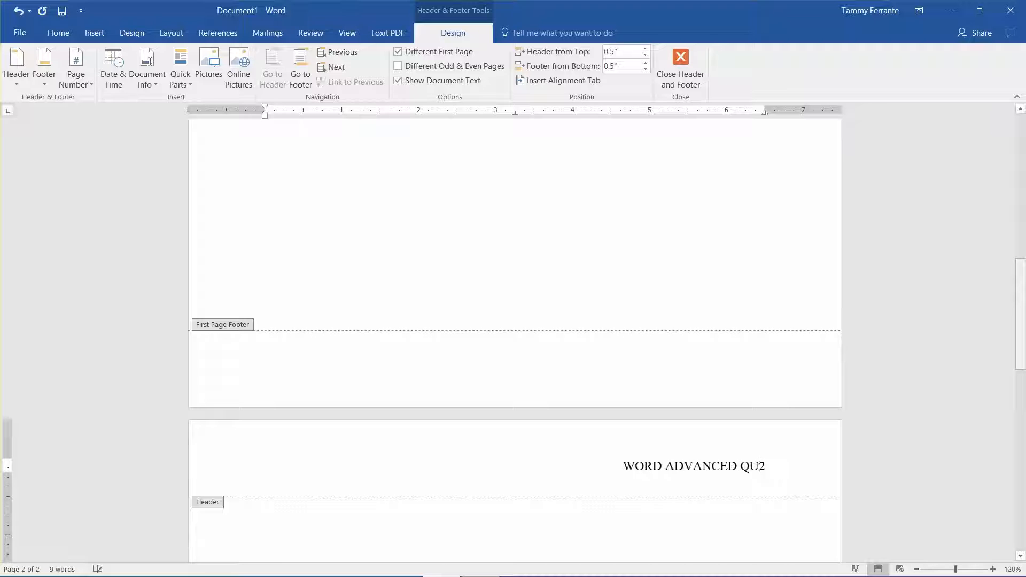
text(IZ REVIEW)
key(Tab)
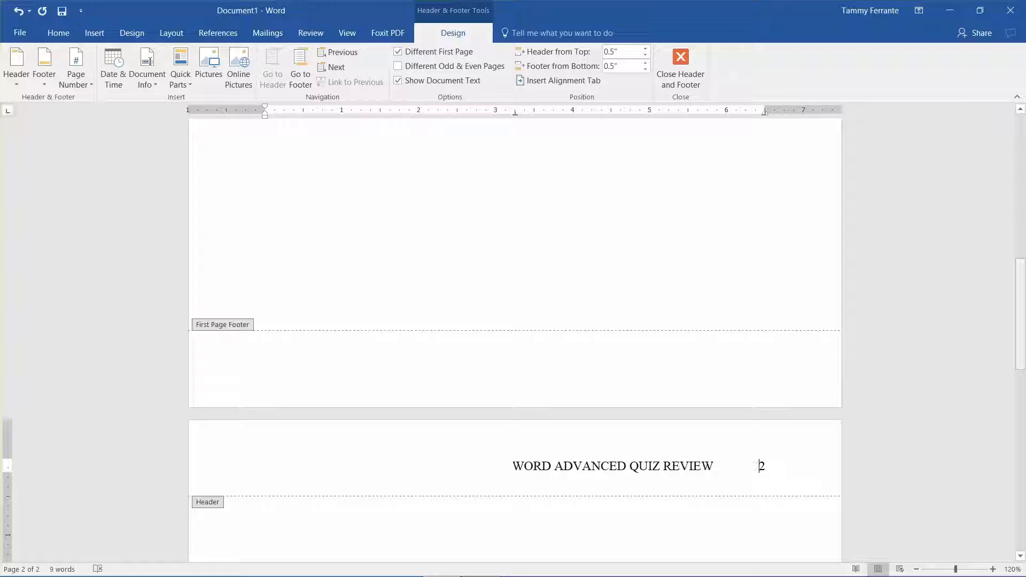
key(Tab)
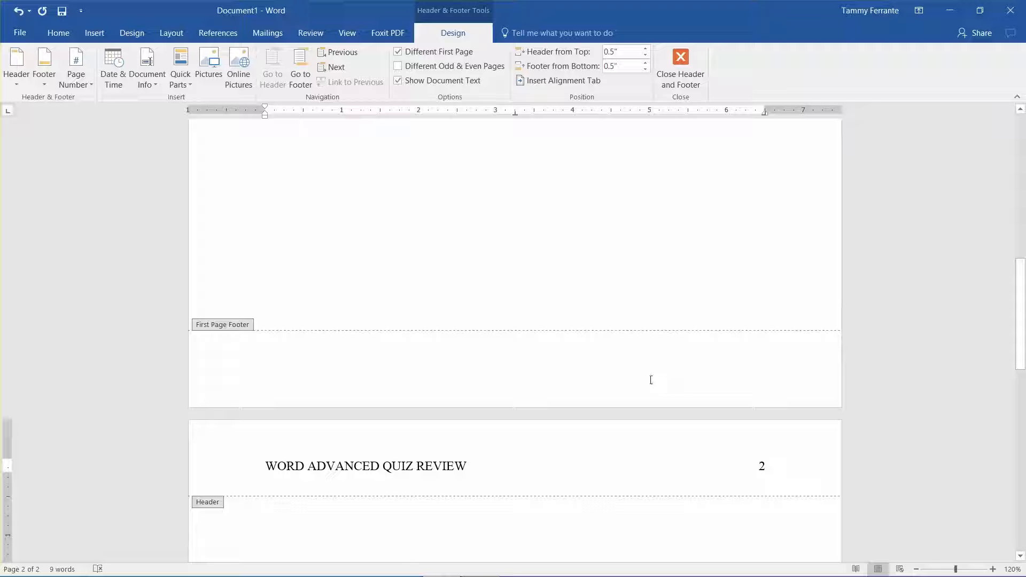
click(481, 565)
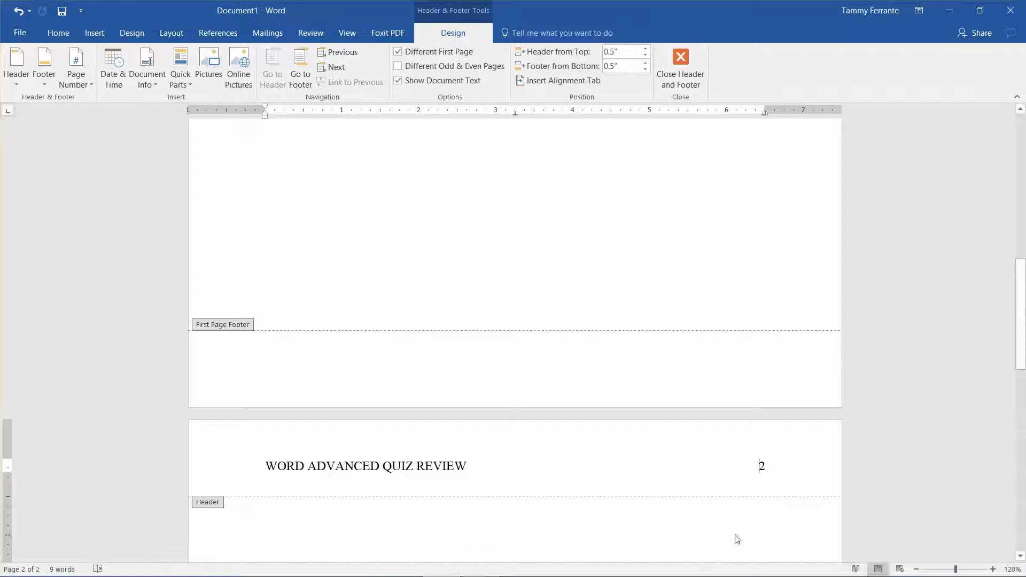
drag(1023, 337, 1024, 179)
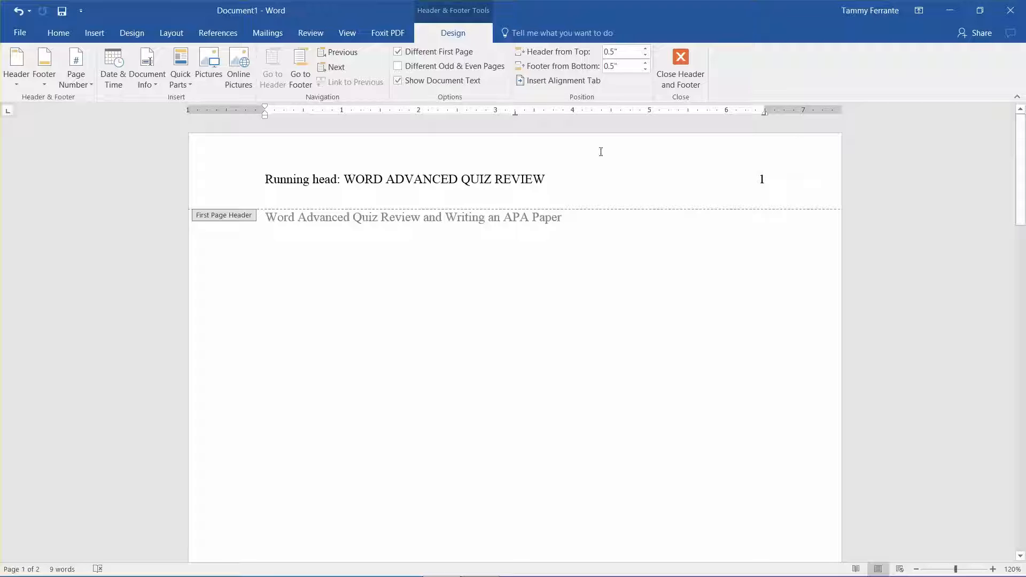
click(685, 65)
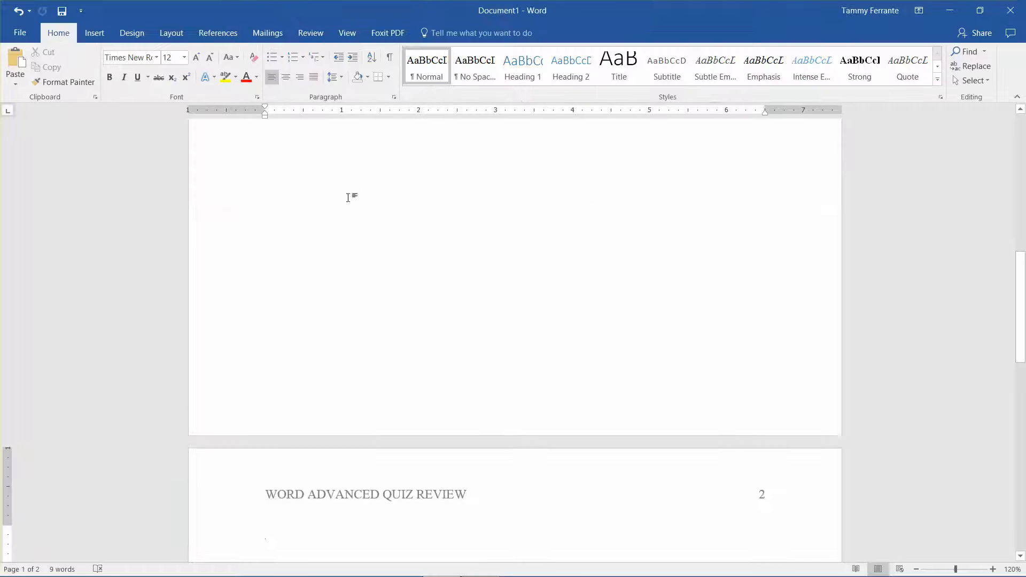
Step: Select the whole document and set its font to Times New Roman, size 12
drag(1021, 259, 1021, 128)
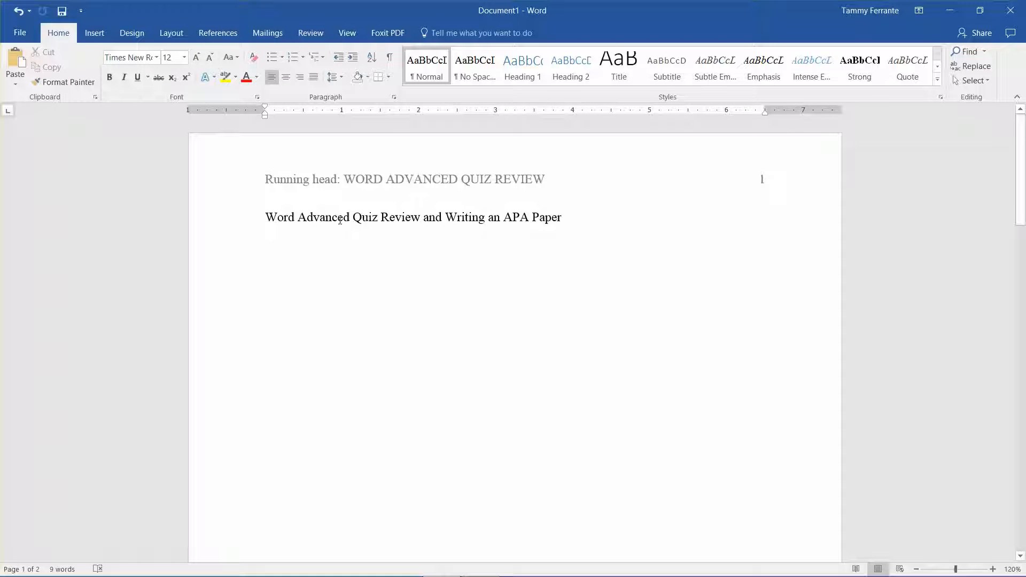
click(267, 216)
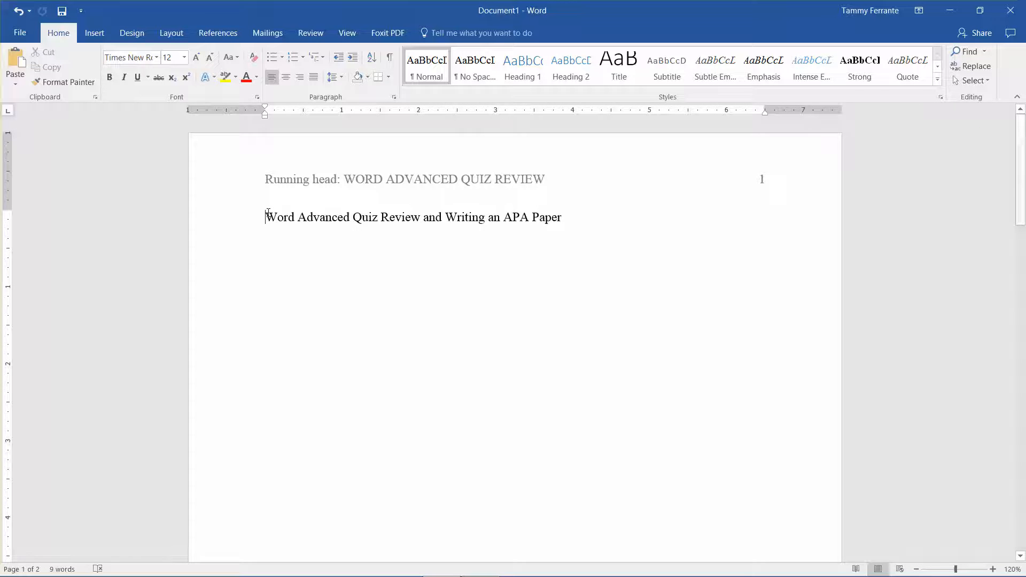
key(ctrl+a)
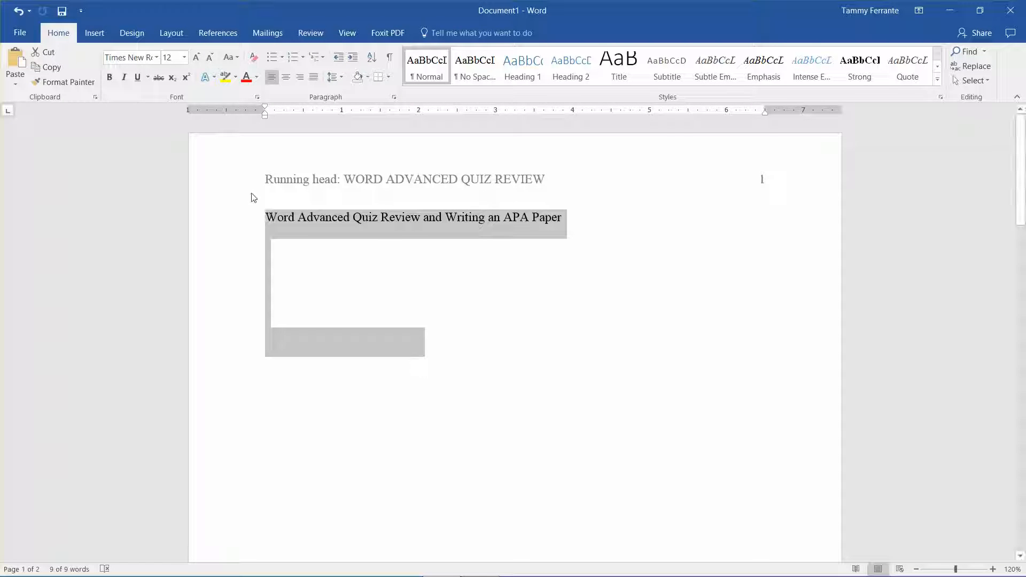
click(156, 57)
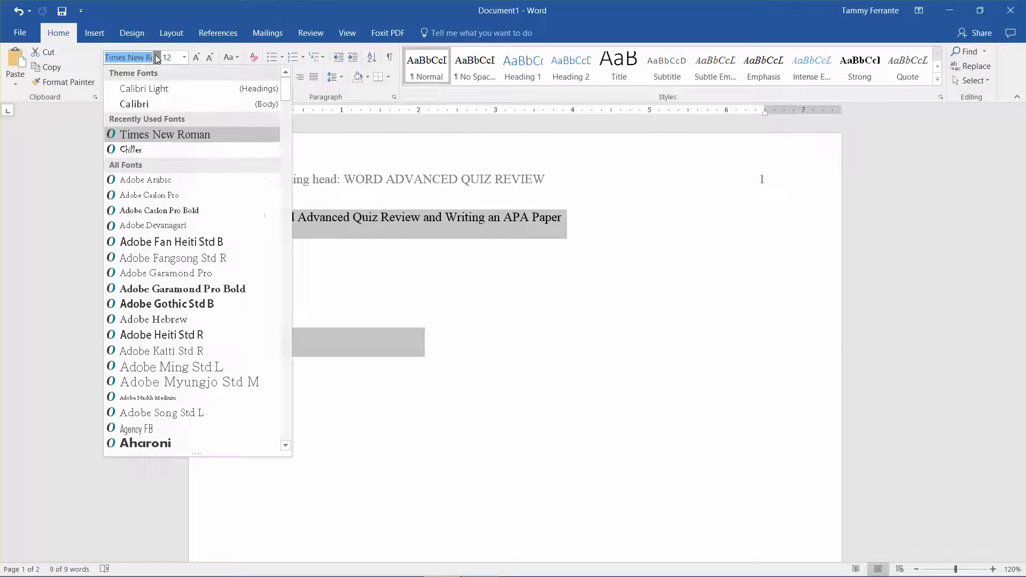
click(166, 134)
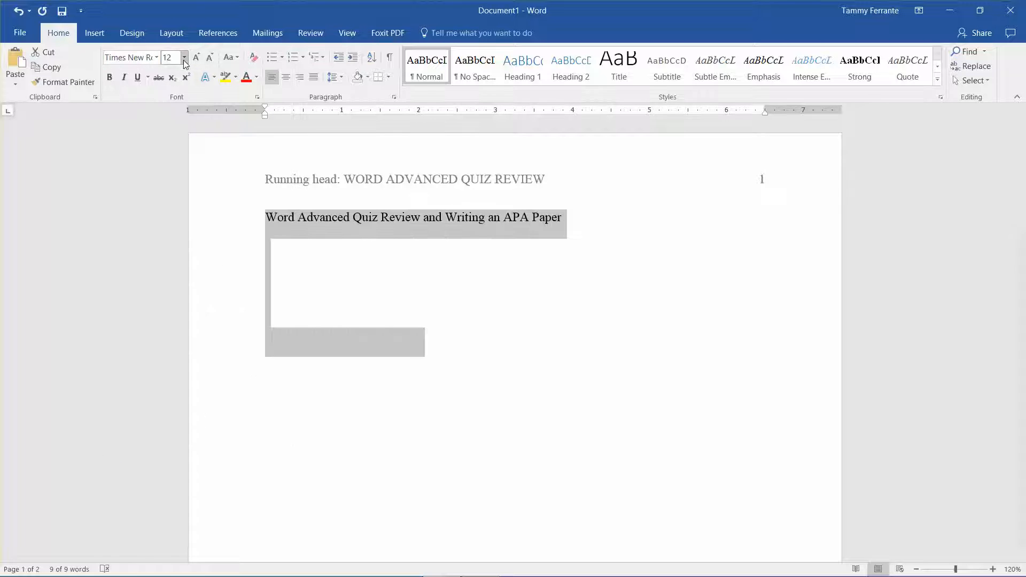
click(184, 58)
click(169, 124)
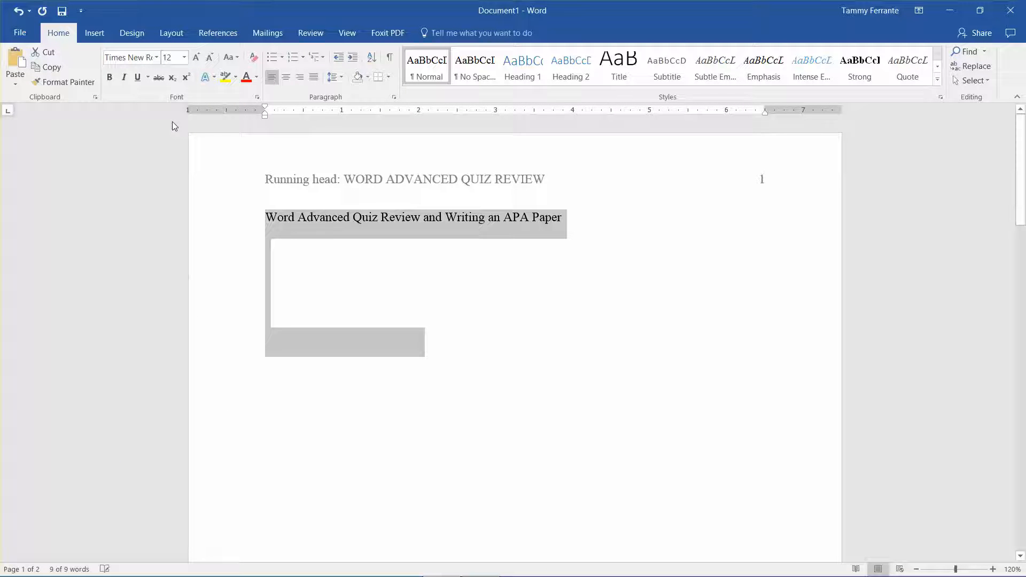
Step: Check the paragraph indents, spacing and line spacing of the selected text and accept the settings
right_click(366, 216)
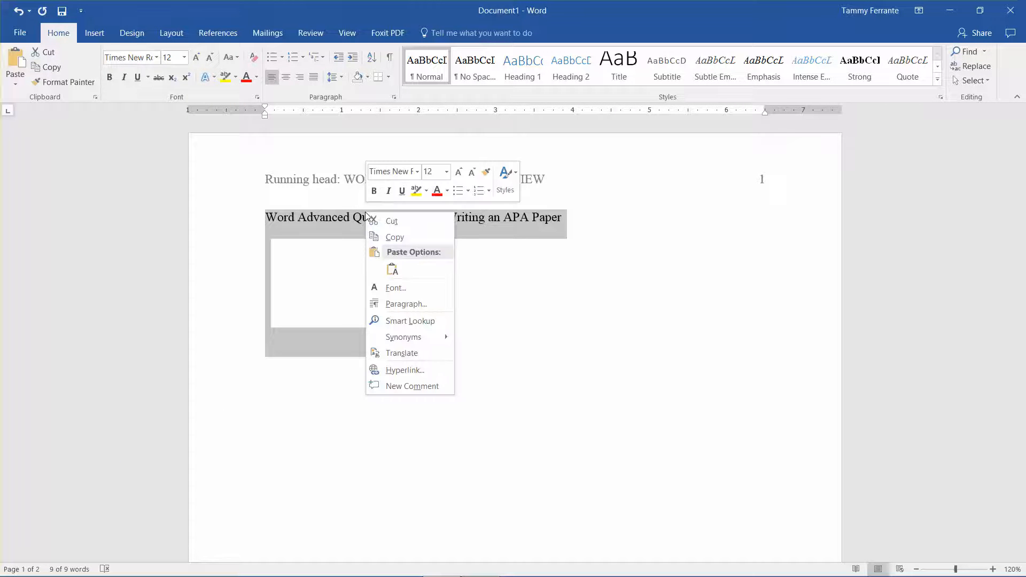
click(402, 302)
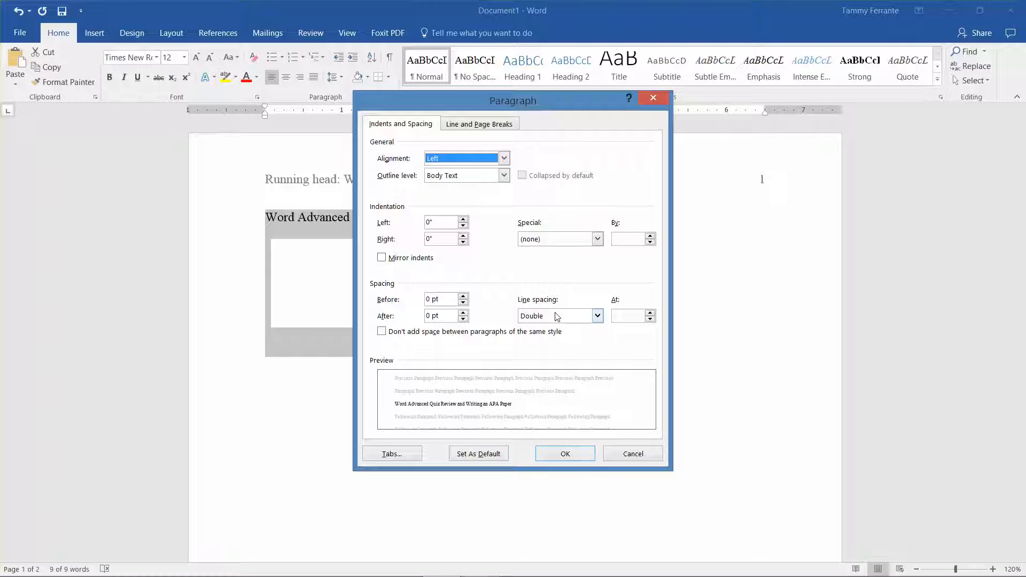
click(567, 454)
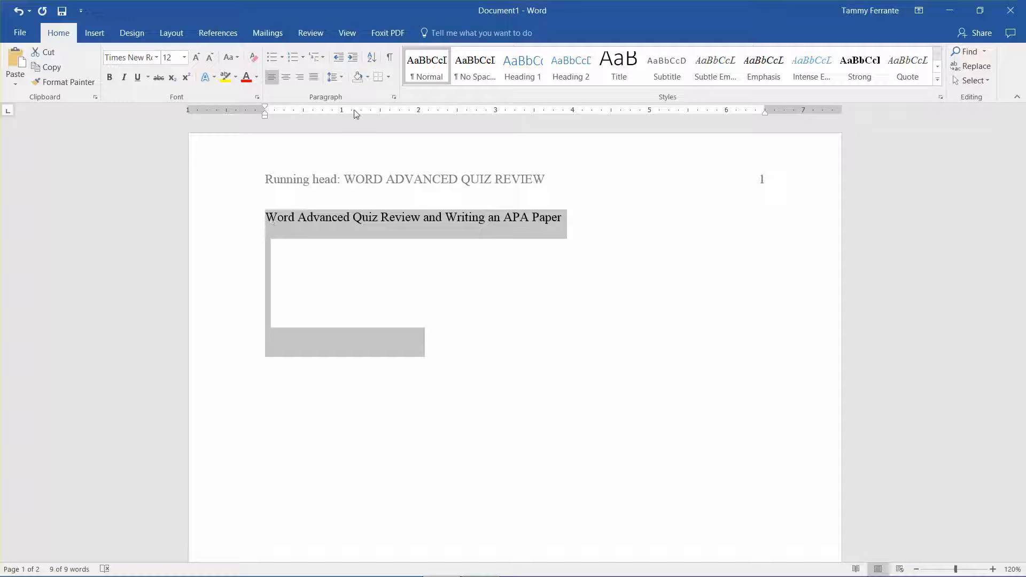
click(356, 37)
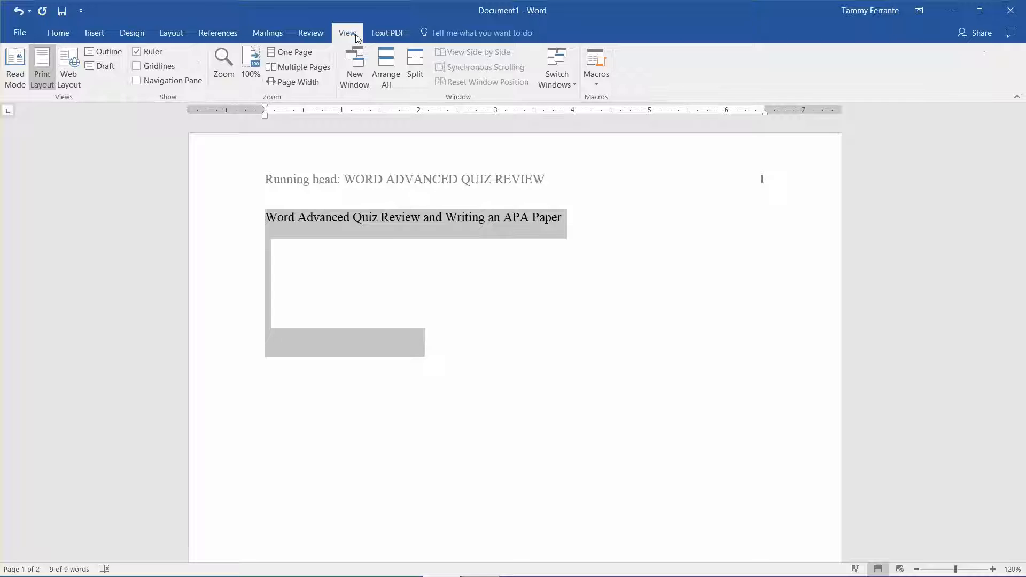
click(58, 32)
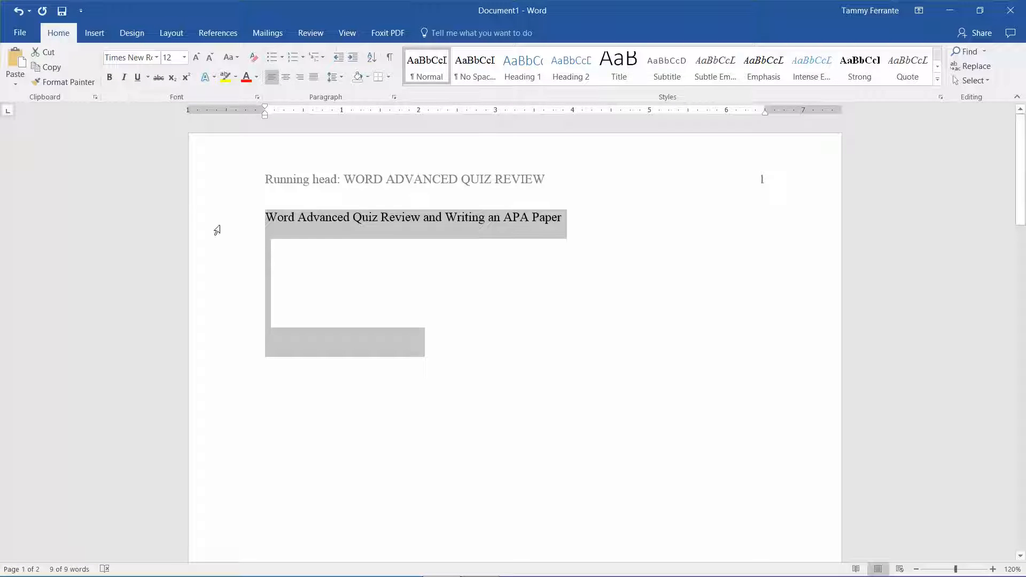
Step: Move the title down the first page by inserting five blank lines above it
click(265, 218)
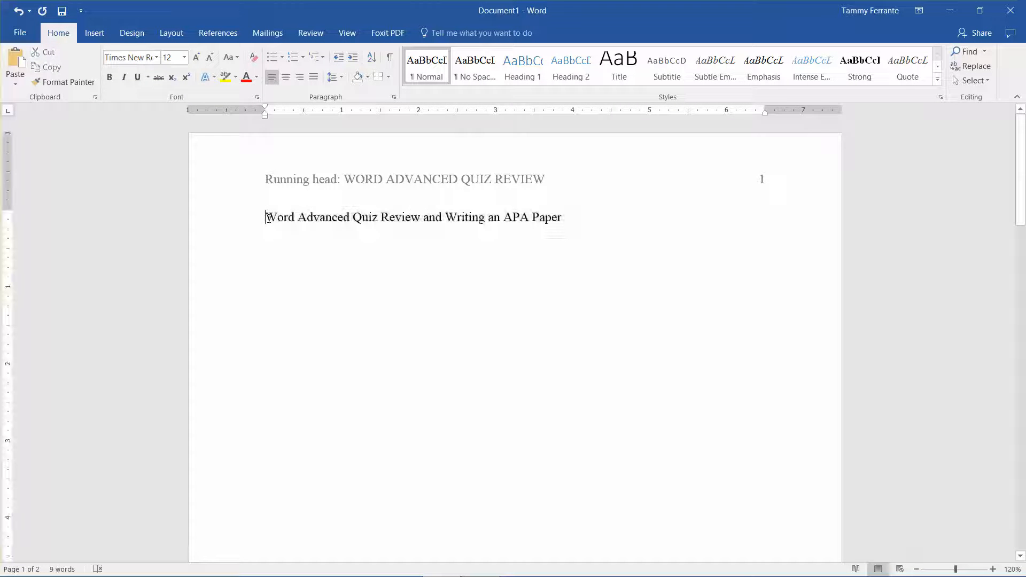
key(Return)
key(Return)
key(Return)
key(Return)
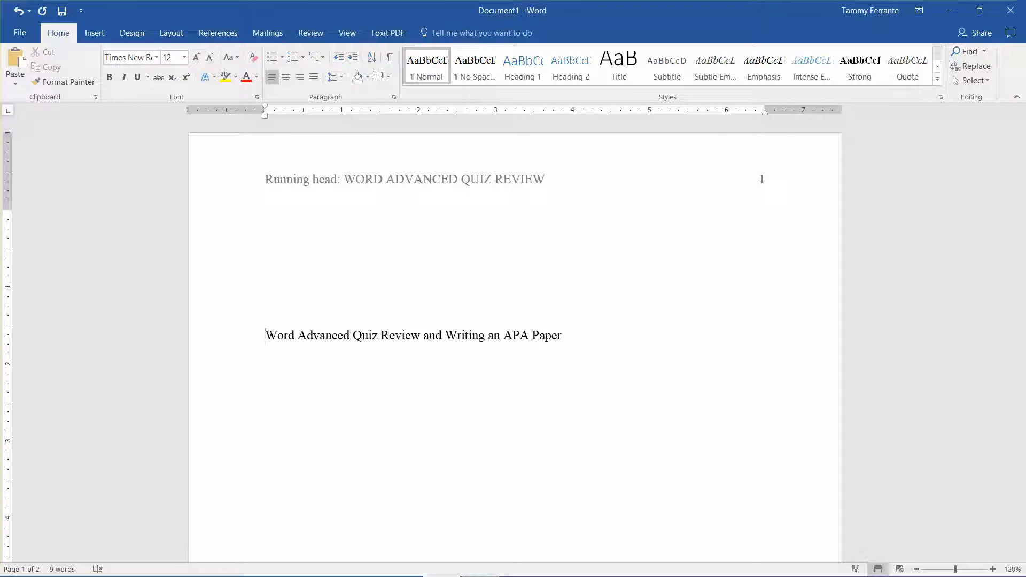
key(Return)
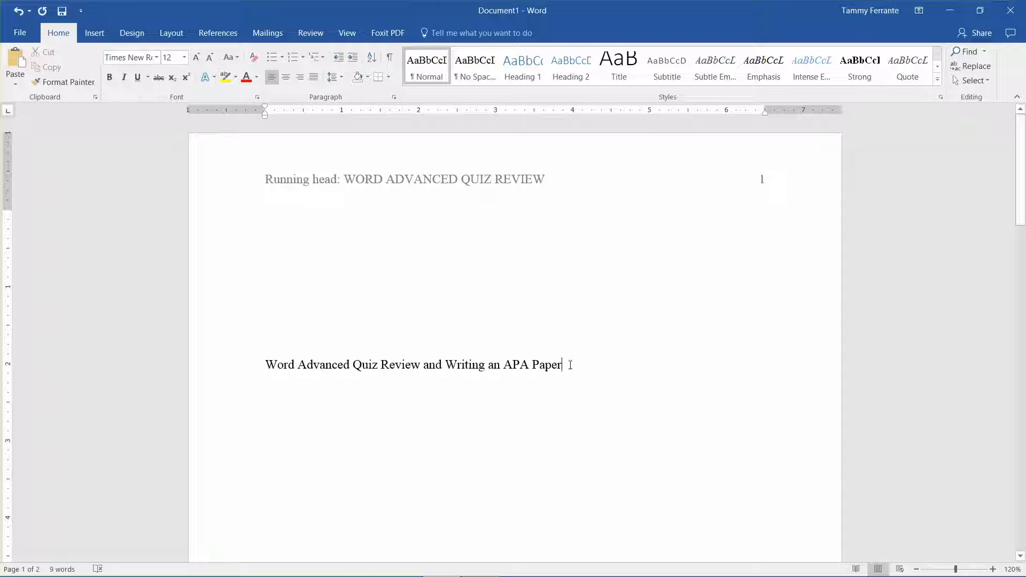
Step: Below the title, add a line with the author's full name and a line reading "Introduction to Computers CGS1000"
key(Return)
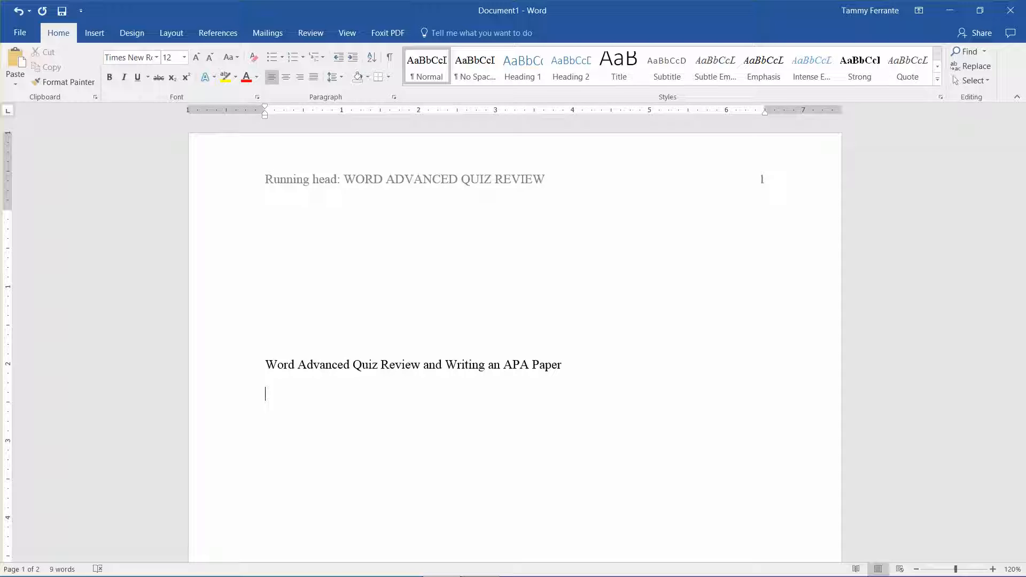
text(Tammy L Ferrante)
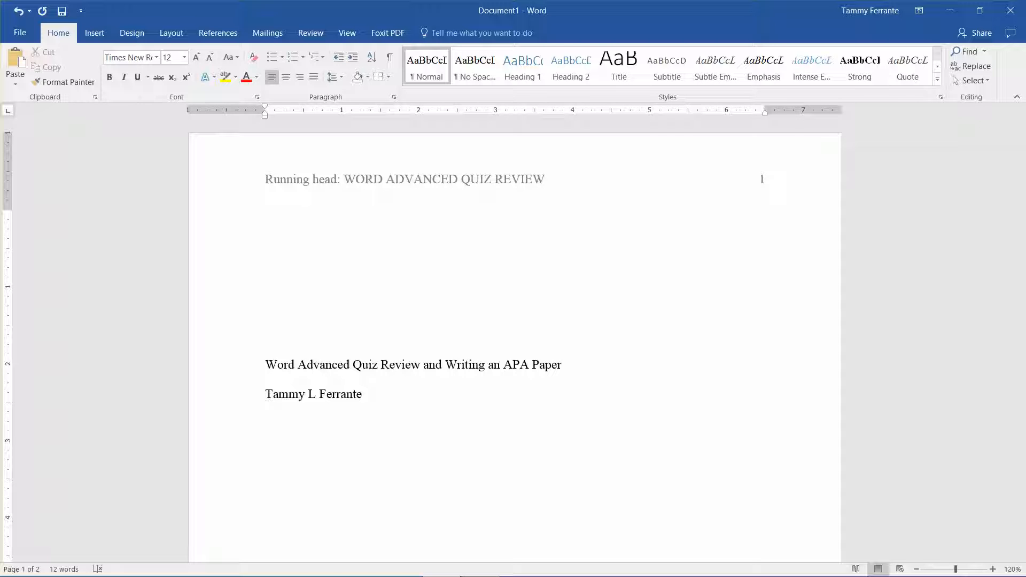
text(Introduction to Computers CGS1000 )
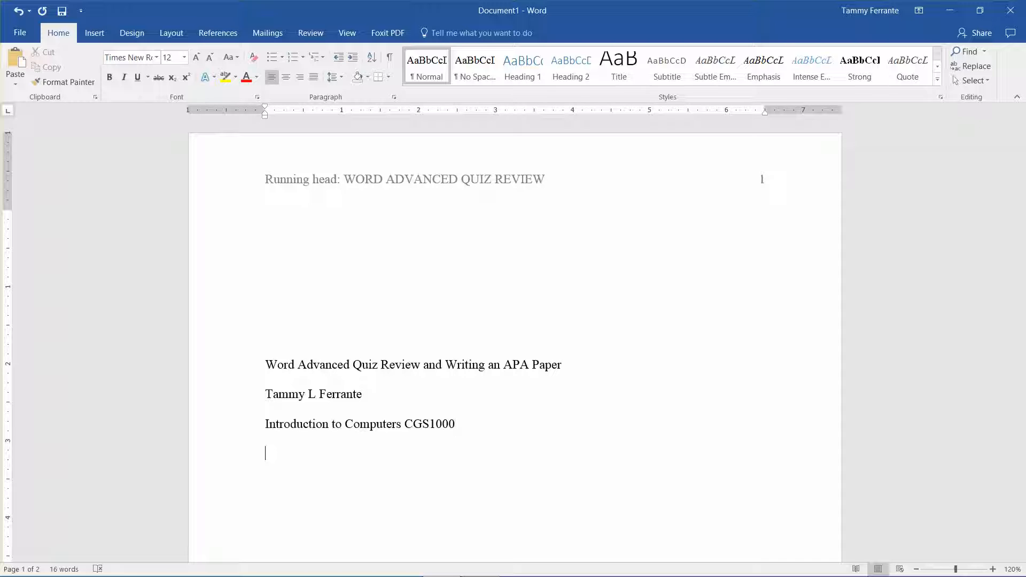
text(Dr. John Smith)
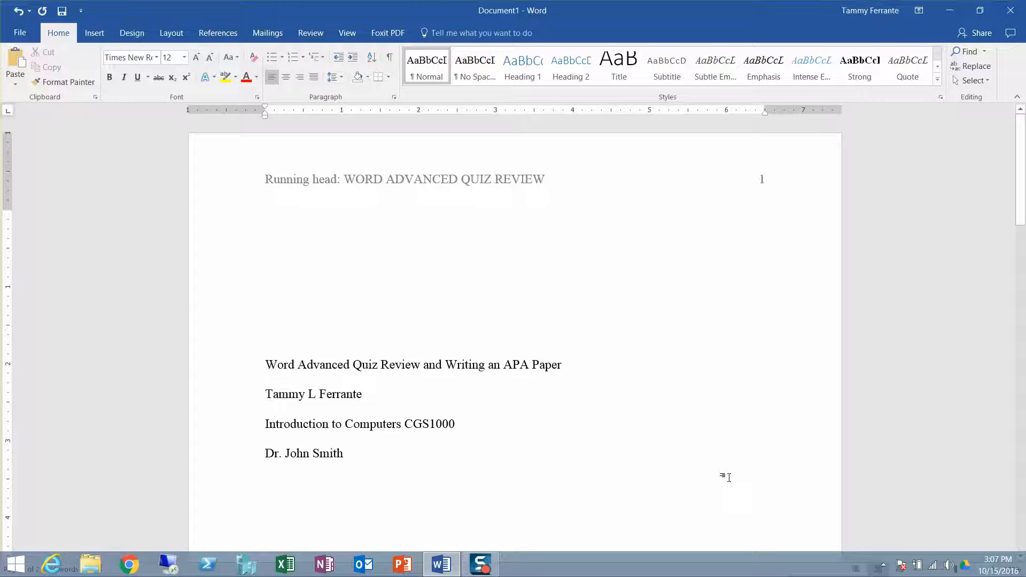
Step: Add the instructor's name and the date "October 15, 2016" on separate lines below the course line
text(Octob)
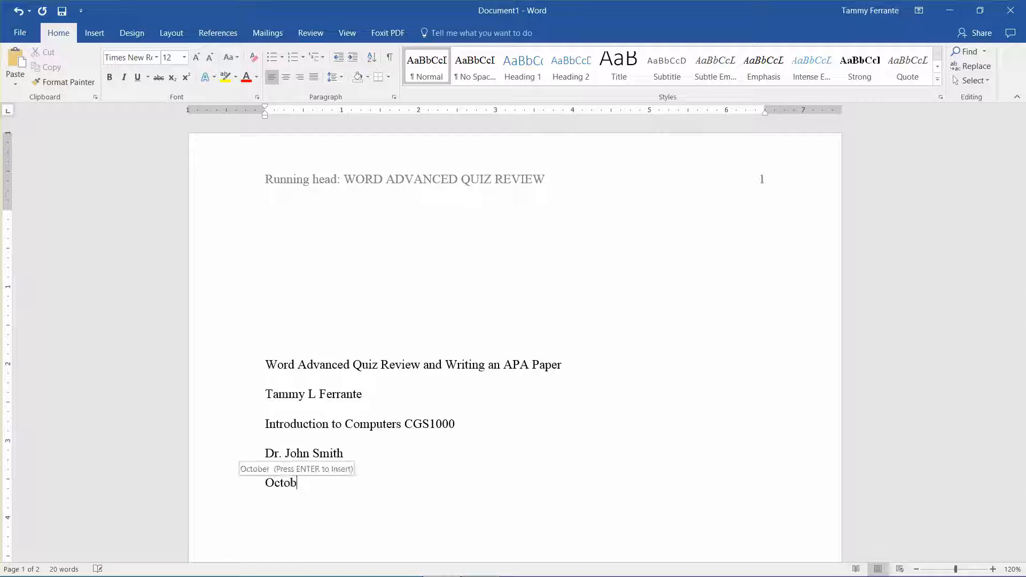
text(er 15, 201)
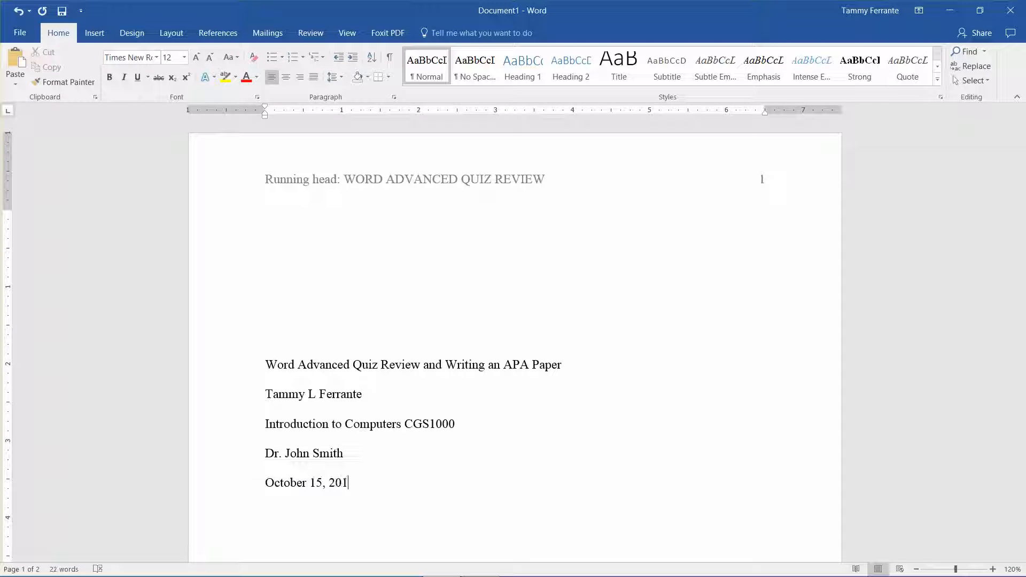
text(6)
Step: Center all five text lines of the title page, from the paper title to the date
key(shift+Down)
key(shift+Down)
key(shift+Down)
key(shift+Down)
key(shift+Down)
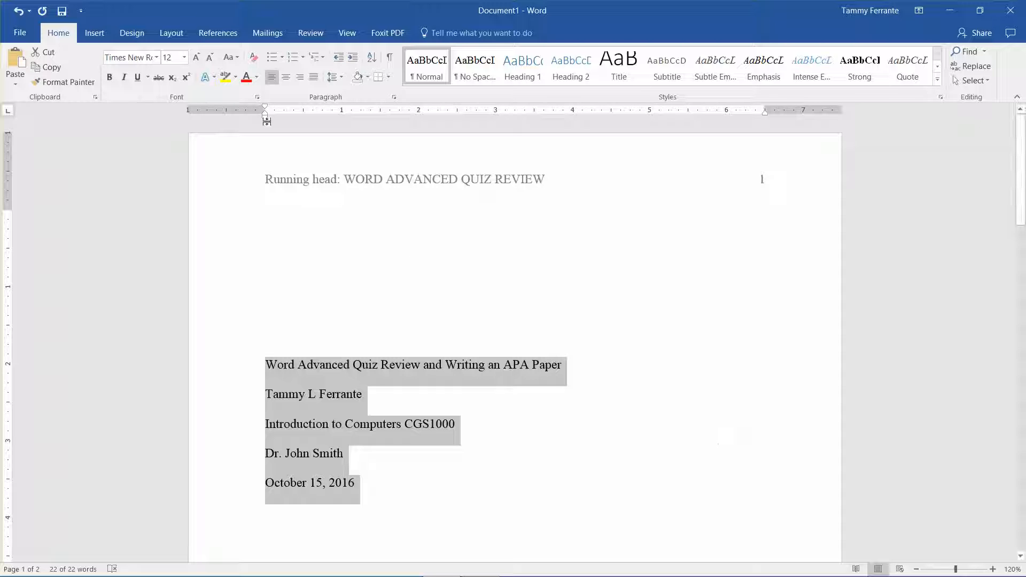
click(287, 81)
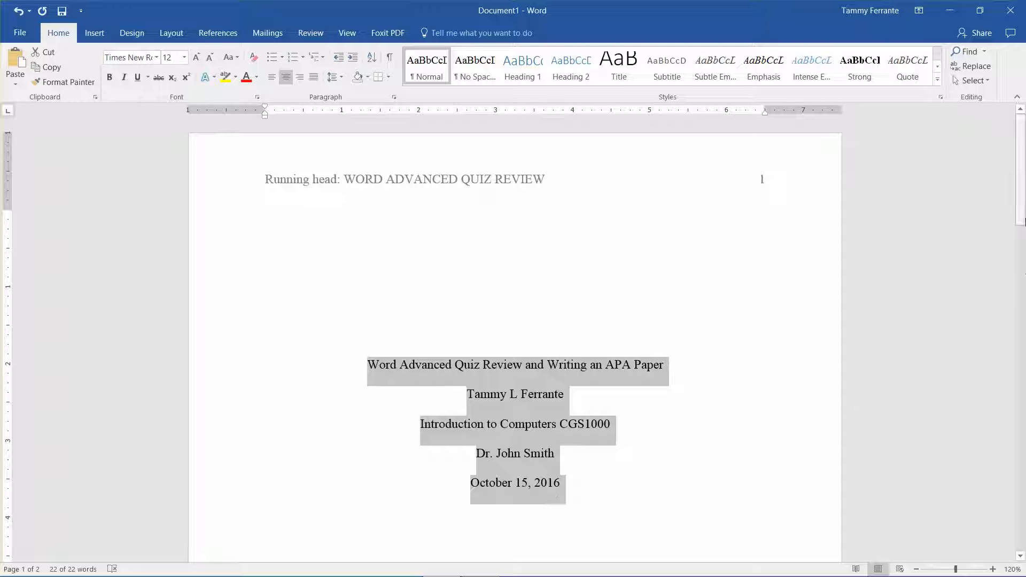
Step: Make the title's first line "Word Advanced Quiz Review:" and move the rest of the title onto a new line
drag(1022, 207, 1023, 230)
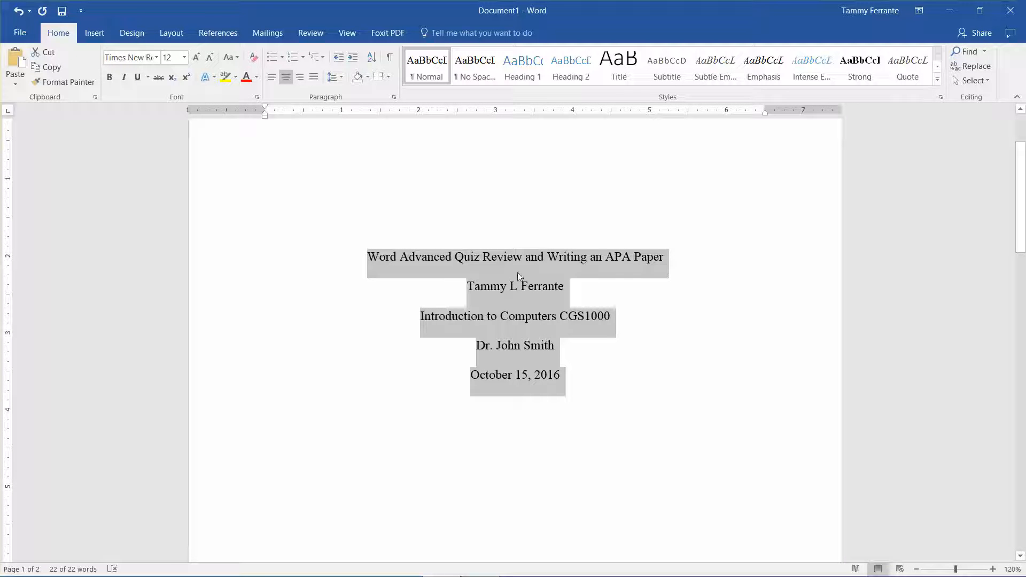
click(523, 258)
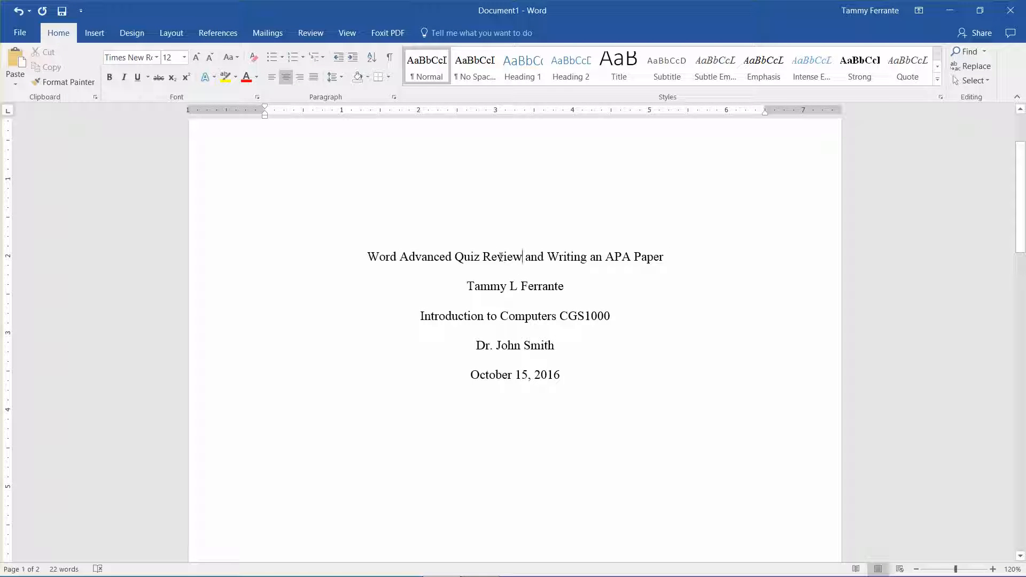
text(:)
key(Return)
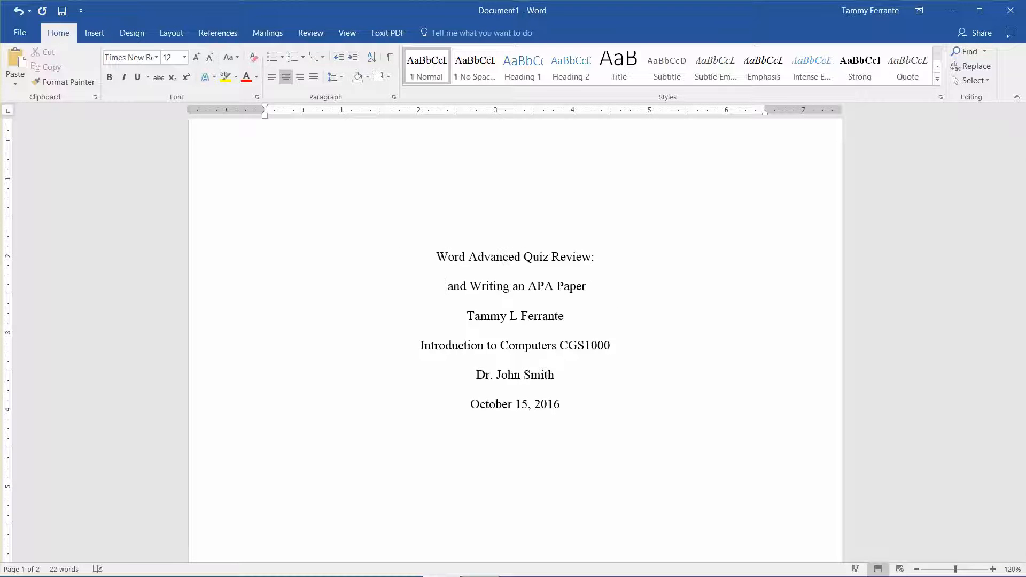
key(Left)
key(BackSpace)
key(BackSpace)
key(BackSpace)
key(BackSpace)
key(BackSpace)
key(BackSpace)
key(BackSpace)
key(BackSpace)
key(BackSpace)
key(BackSpace)
key(BackSpace)
key(BackSpace)
key(BackSpace)
key(BackSpace)
key(BackSpace)
key(BackSpace)
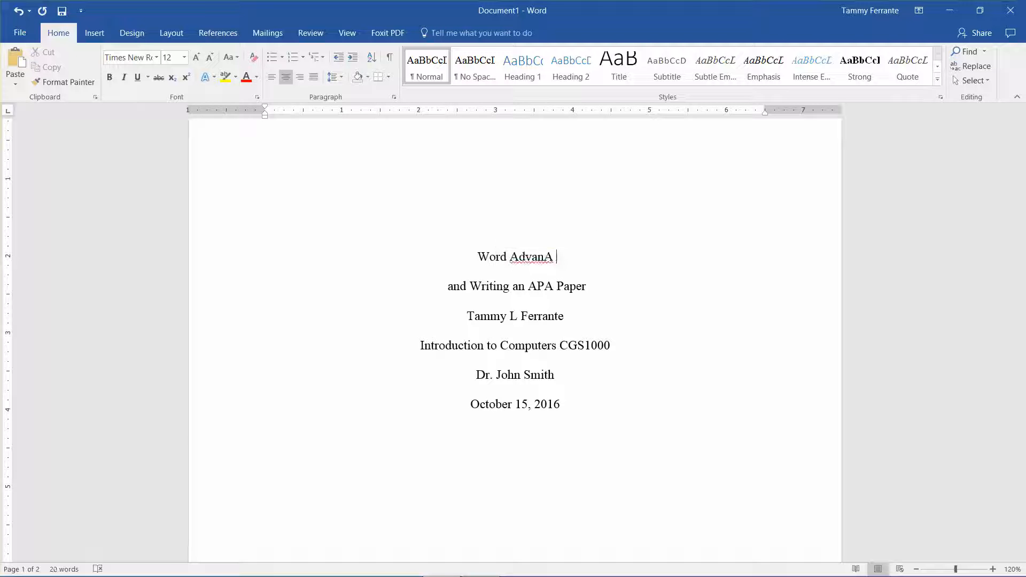
text(ced )
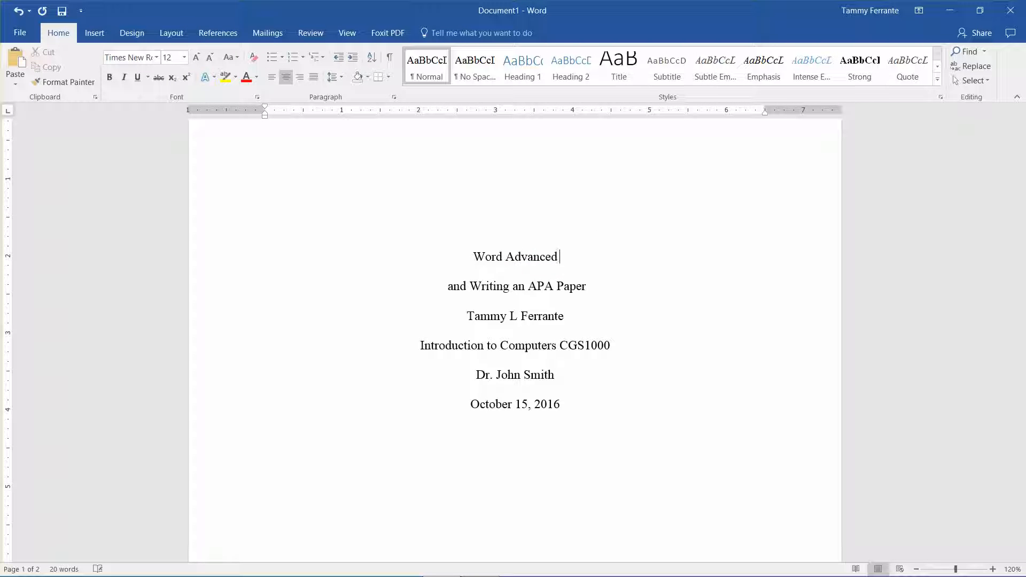
text(Quiz Re)
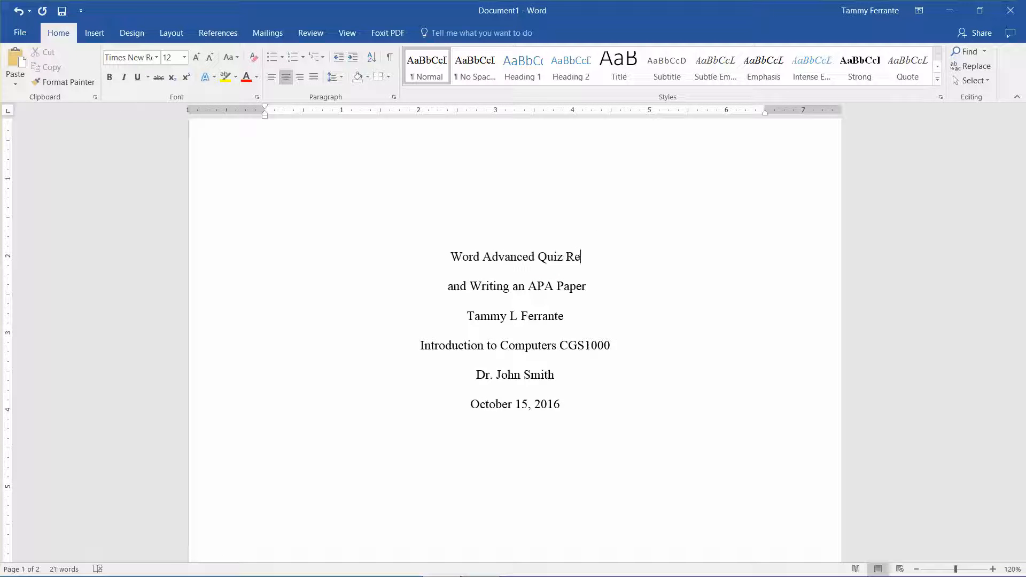
text(view:)
Step: Replace the title's second line with "A Review of Advanced Skills for Word"
key(Down)
key(BackSpace)
key(BackSpace)
key(BackSpace)
key(BackSpace)
key(BackSpace)
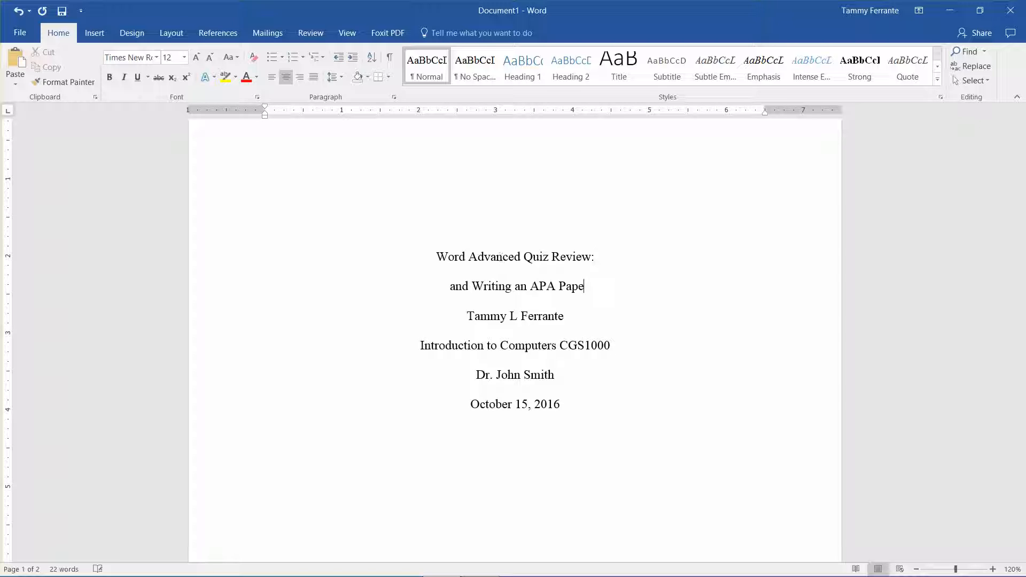
key(BackSpace)
key(BackSpace)
key(BackSpace)
key(BackSpace)
key(BackSpace)
key(BackSpace)
key(BackSpace)
key(BackSpace)
key(BackSpace)
key(BackSpace)
key(BackSpace)
key(BackSpace)
key(BackSpace)
key(BackSpace)
key(BackSpace)
key(BackSpace)
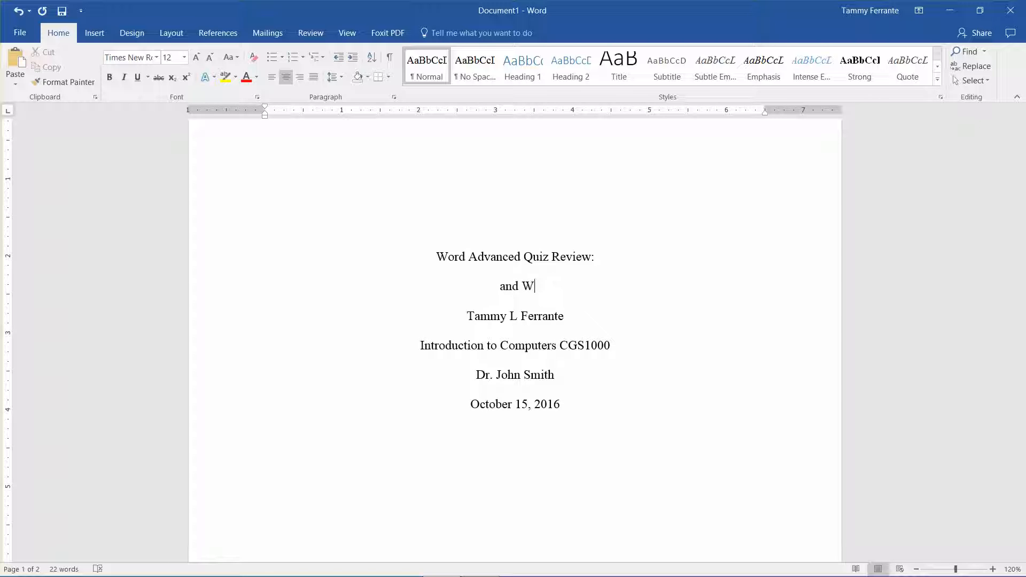
key(BackSpace)
key(BackSpace)
key(BackSpace)
text(A Review of Advanc)
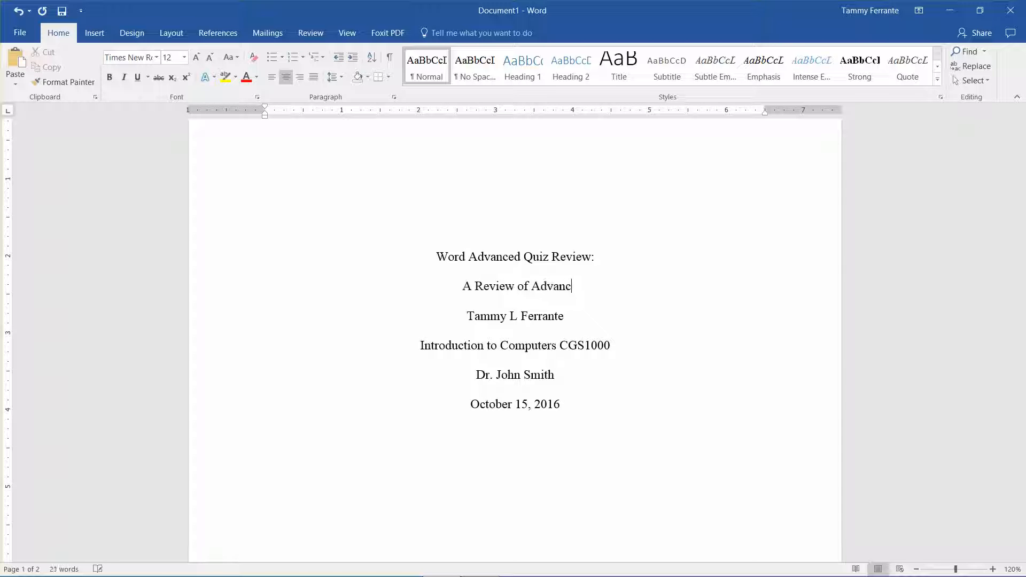
text(ed)
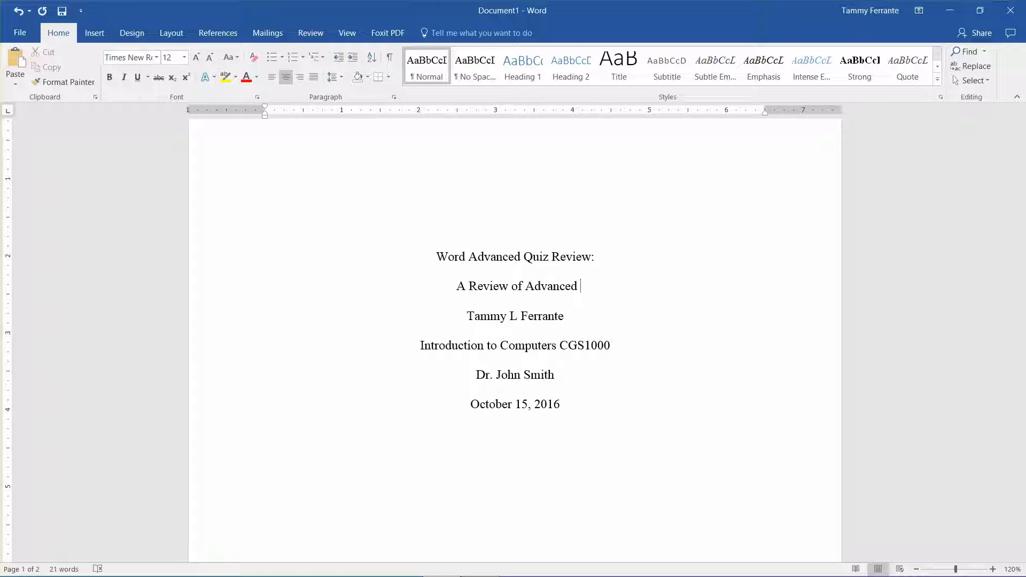
text(Skills for )
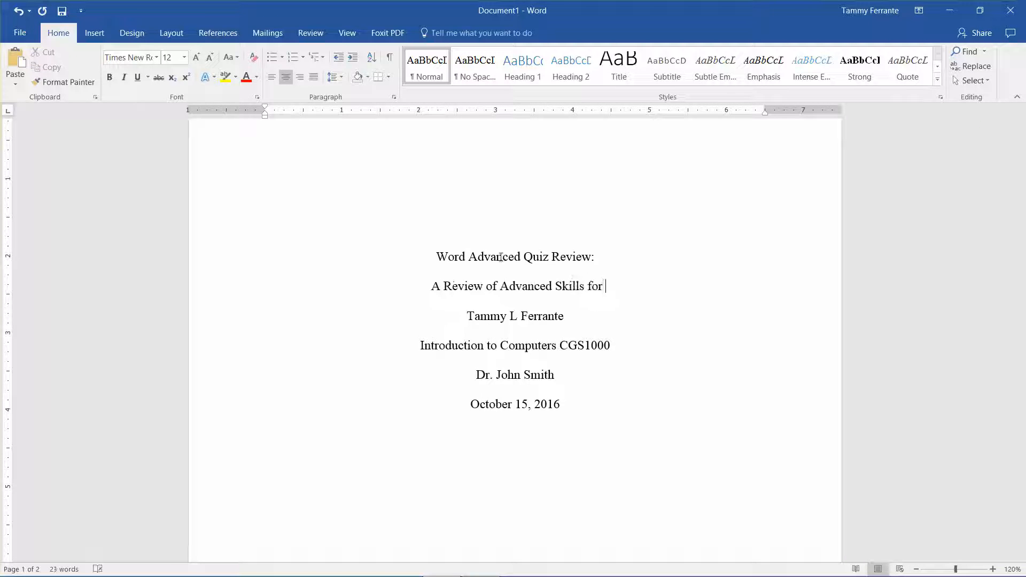
text(Word)
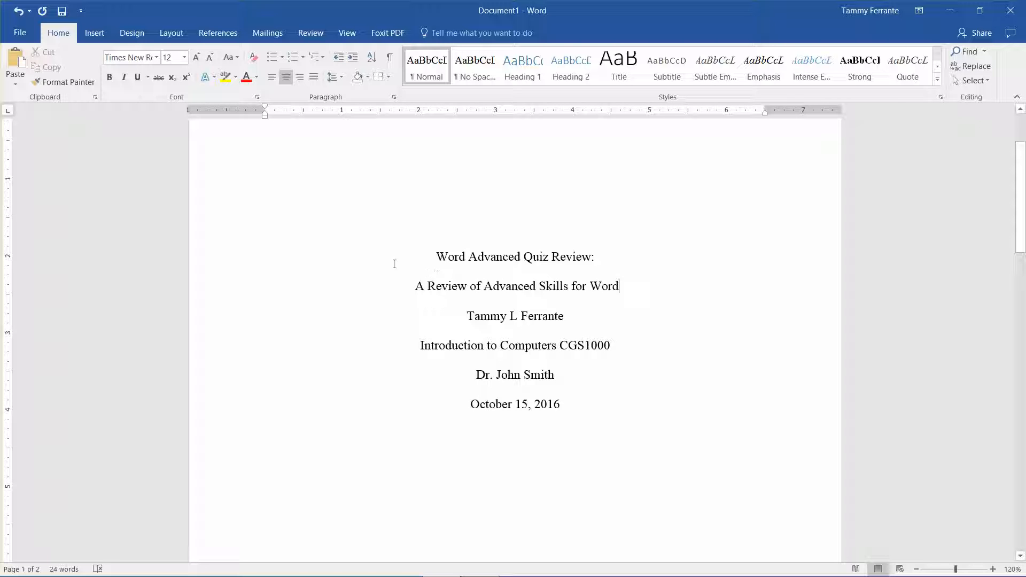
Step: Copy the two-line title to the start of the second page's body
drag(433, 255, 618, 288)
key(ctrl+c)
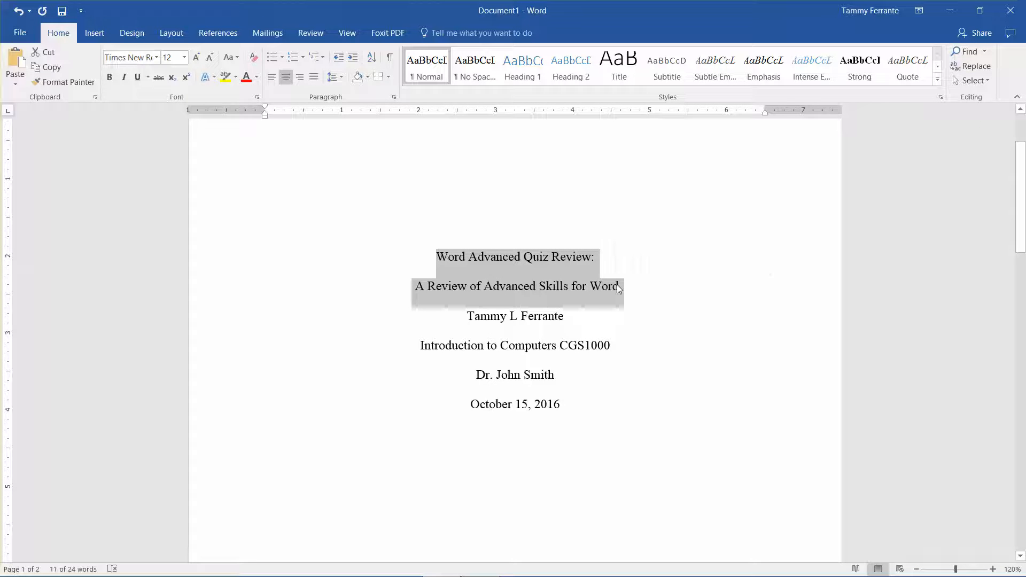
drag(1022, 234, 1024, 394)
click(475, 344)
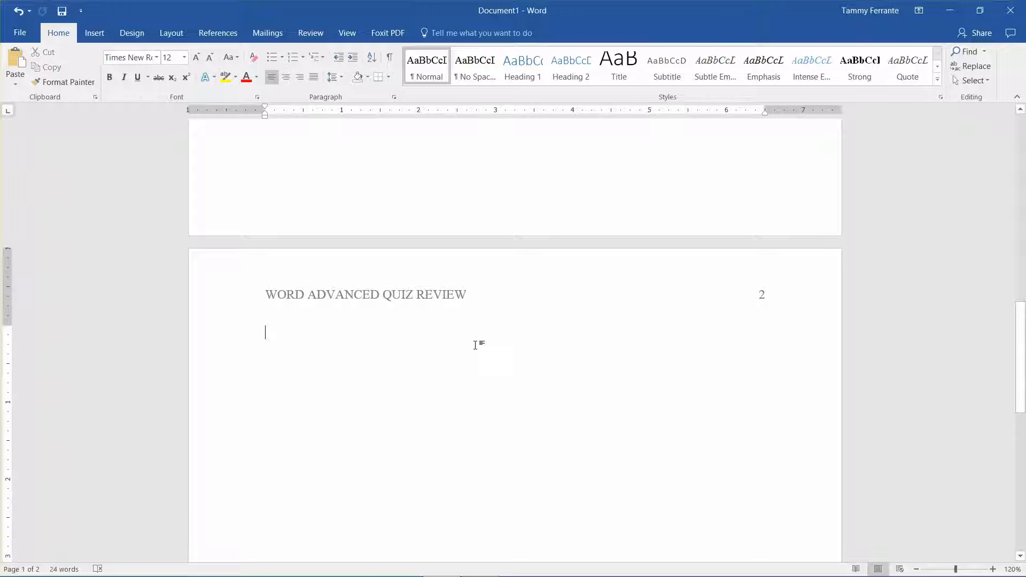
key(ctrl+v)
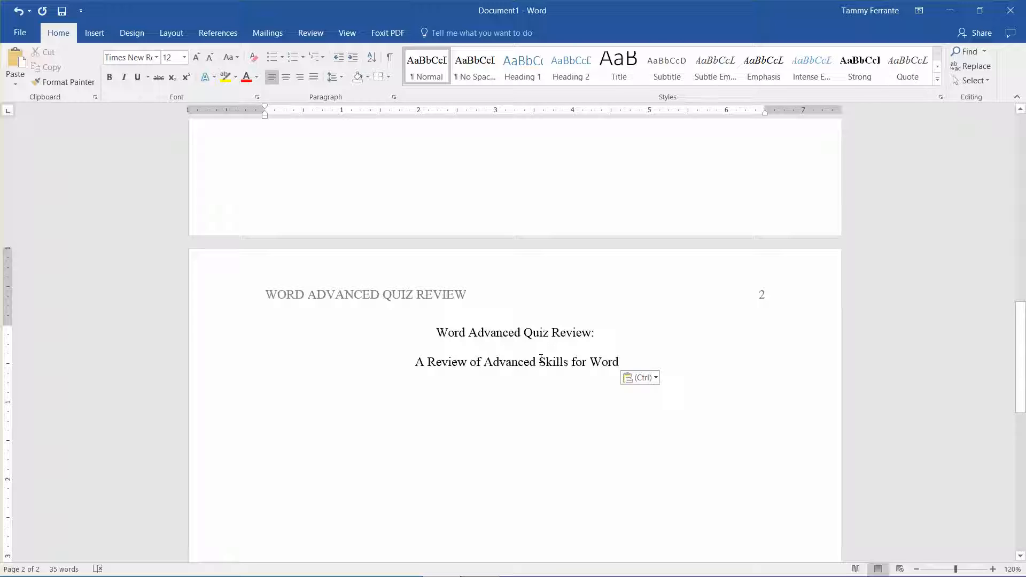
Step: Add a new line below the copied title and insert a page break to start a third page
key(Return)
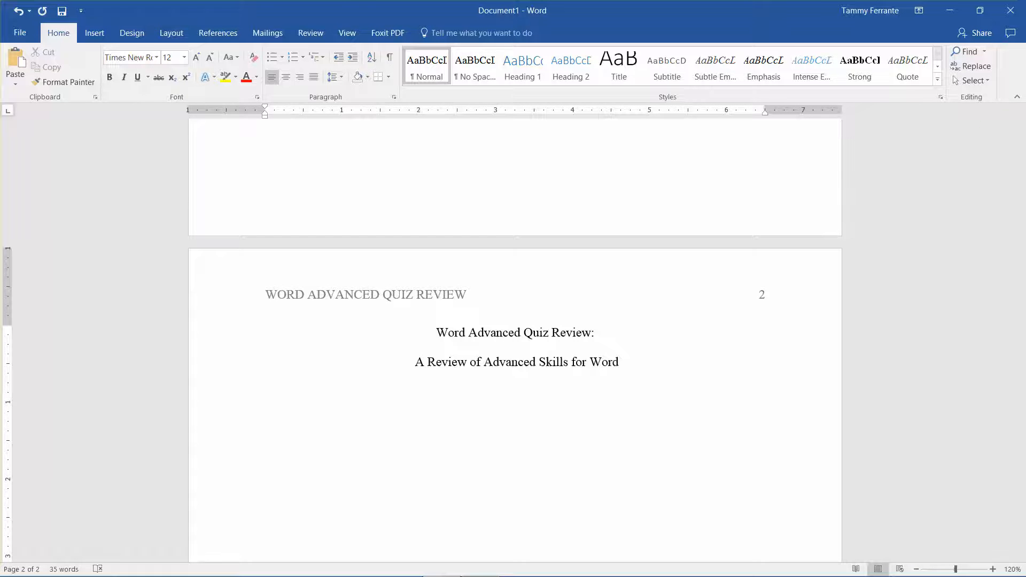
key(ctrl+Return)
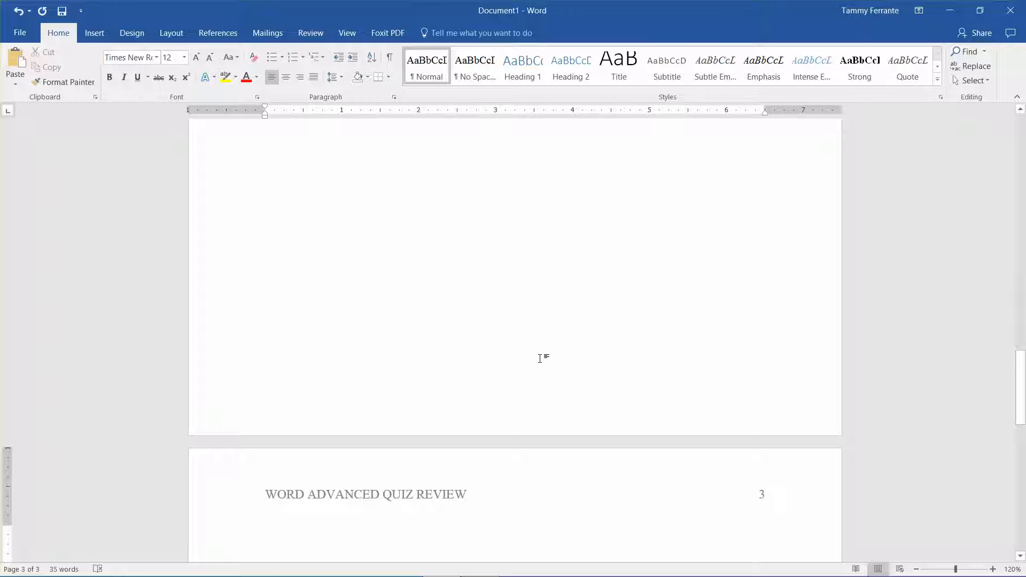
text(TR)
key(BackSpace)
key(BackSpace)
Step: Start a Roman-numeral outline below the second page's title with the items "Introduction" and "Topic 1"
drag(1020, 388, 1023, 298)
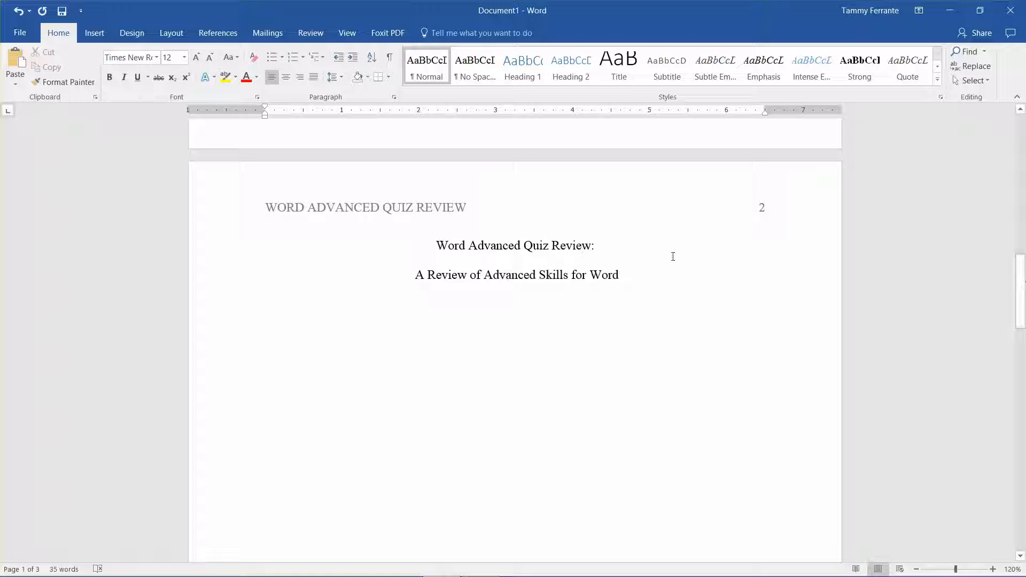
click(510, 320)
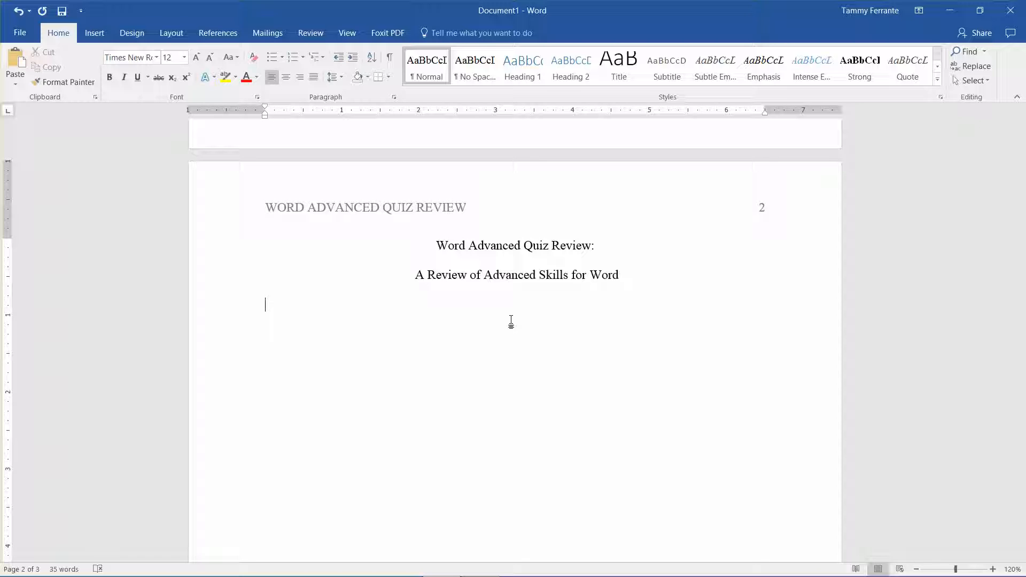
text(I)
key(BackSpace)
text(I.)
key(space)
text(Introduction)
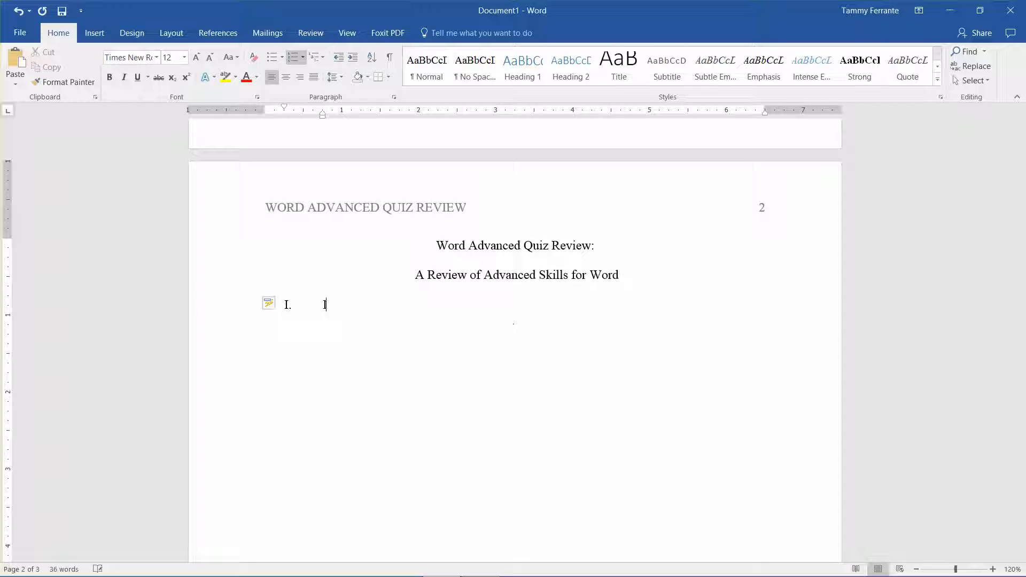
key(Return)
text(Topic 1)
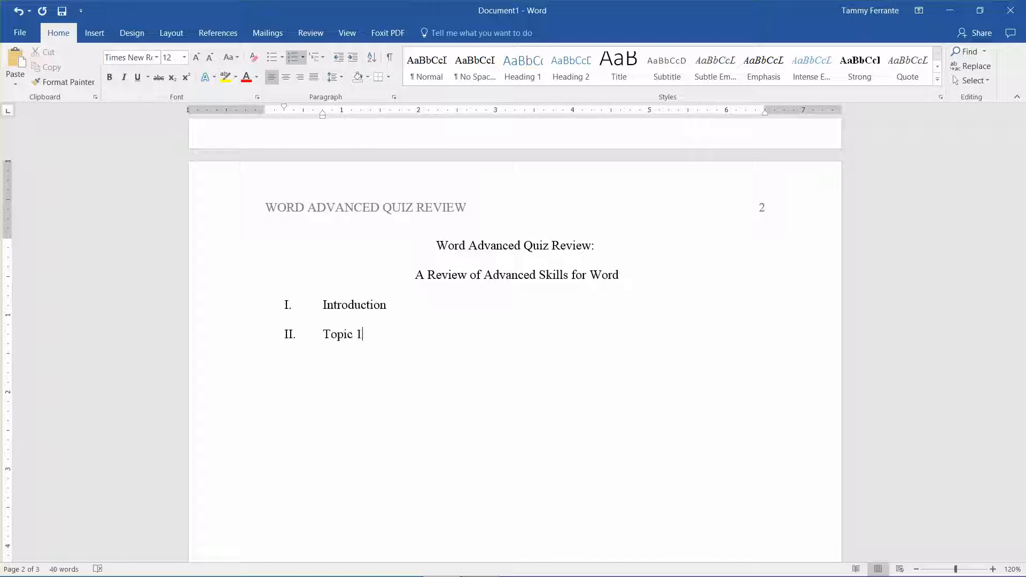
Step: Continue the outline with the items "Topic 2", "Topic 3" and "Conclusion"
key(Return)
text(Topic 2)
key(Return)
text(Topic 4)
key(BackSpace)
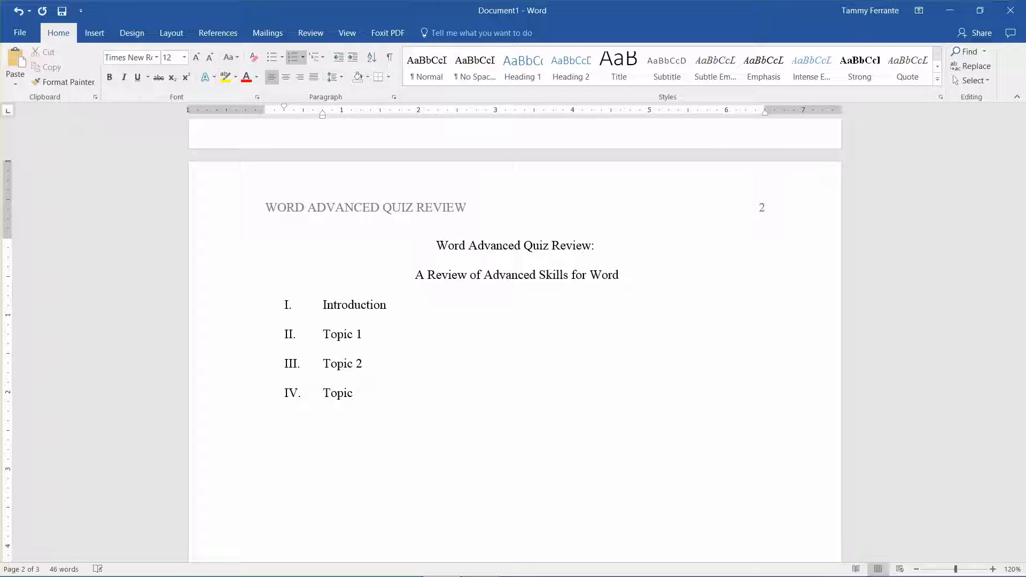
text(3)
key(Return)
text(Conclusion)
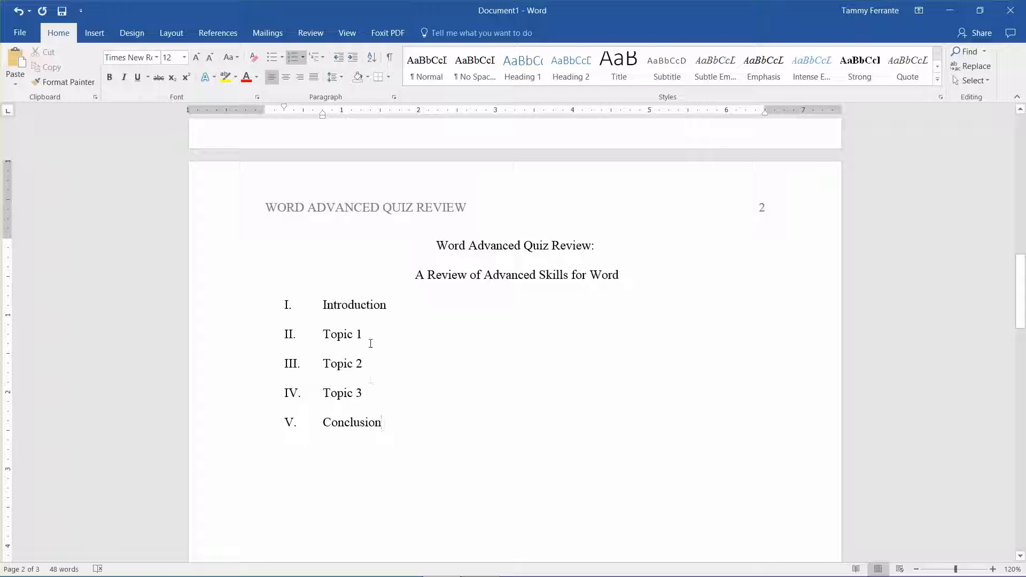
Step: Add a lettered sub-item reading "Attention grabber." under the outline's Introduction item
mouse_move(404, 575)
click(397, 310)
key(Return)
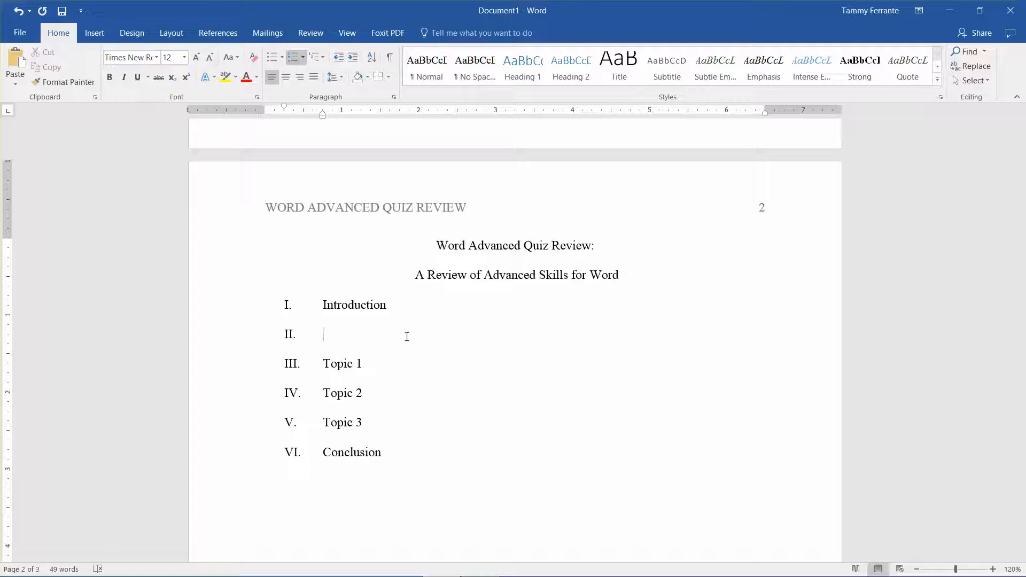
click(479, 565)
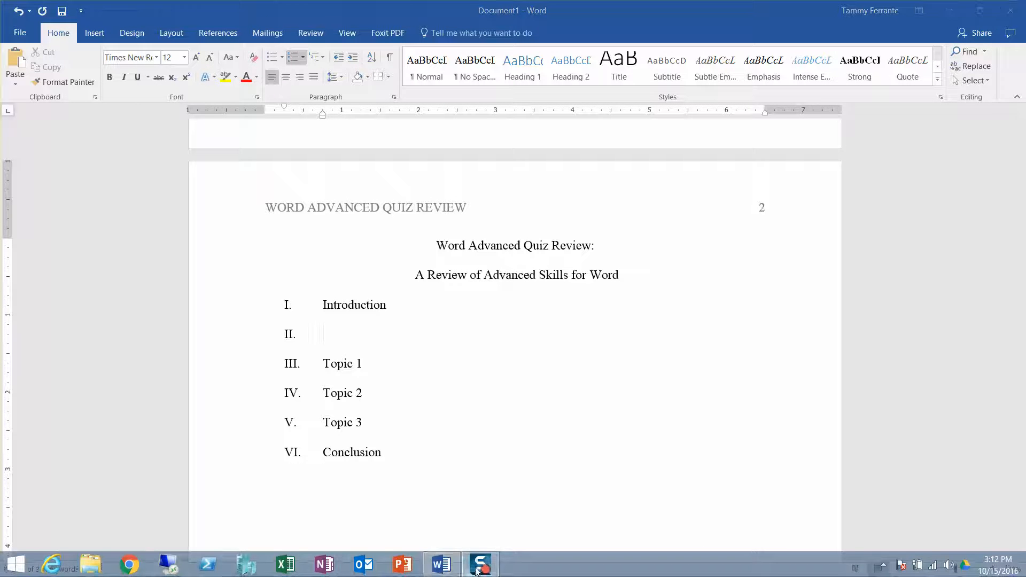
key(Tab)
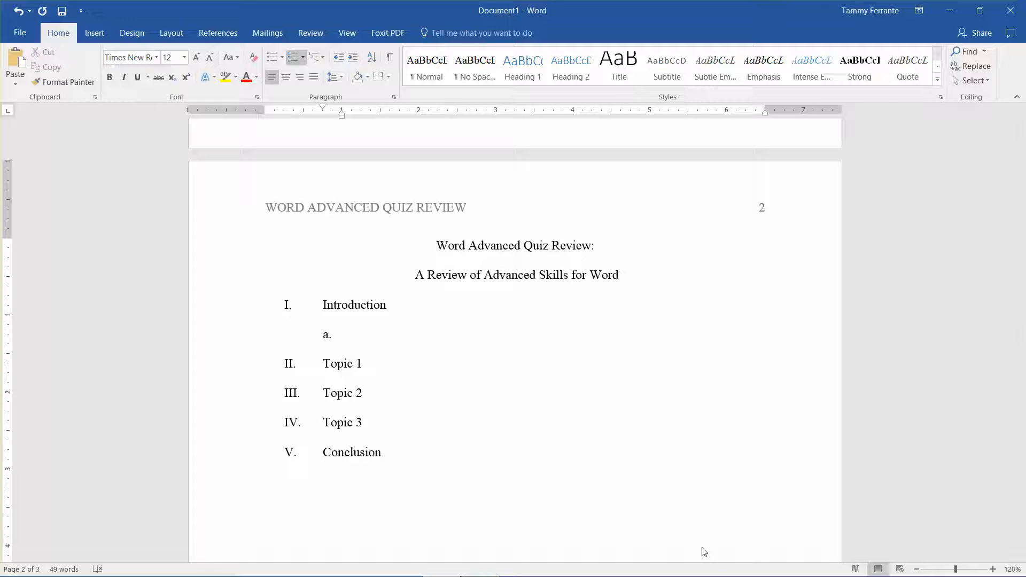
text(Attention grabbler)
key(BackSpace)
key(BackSpace)
key(BackSpace)
key(BackSpace)
text(ber.)
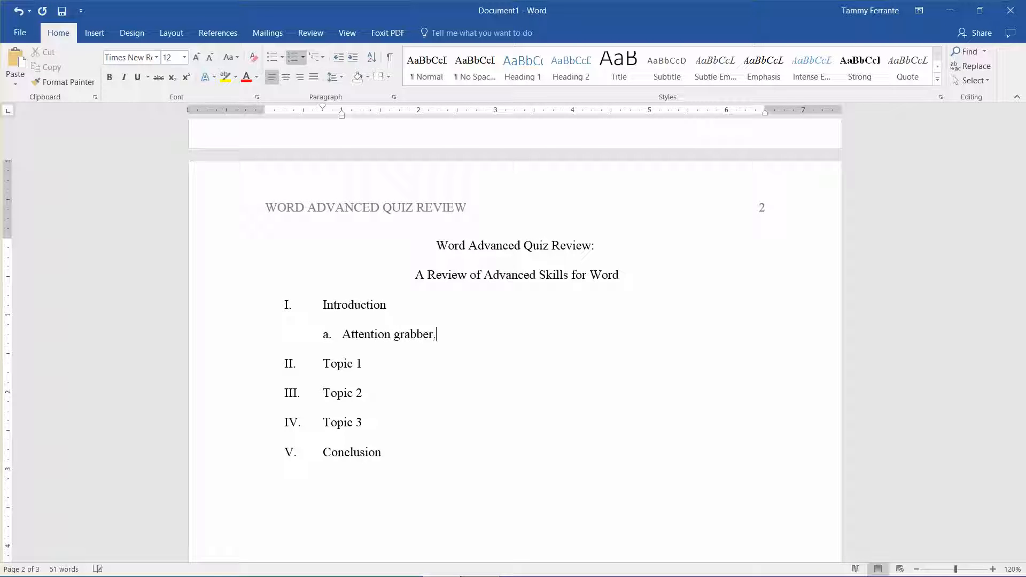
Step: Add the sub-items "Introduce topic 1" and "Introduce topic 2" below "Attention grabber."
key(Return)
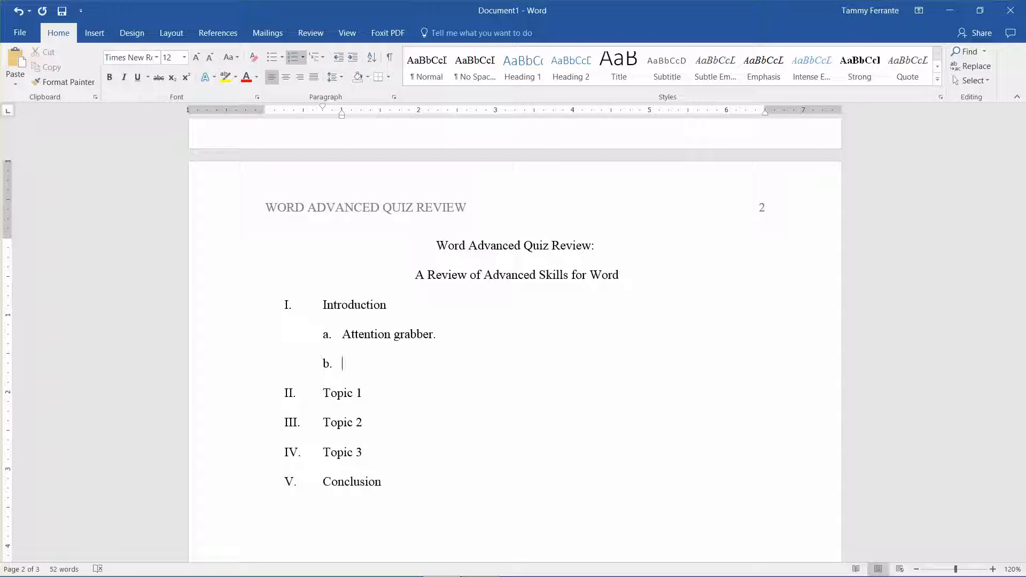
text(intor)
key(BackSpace)
key(BackSpace)
text(roduce topic 1)
key(Return)
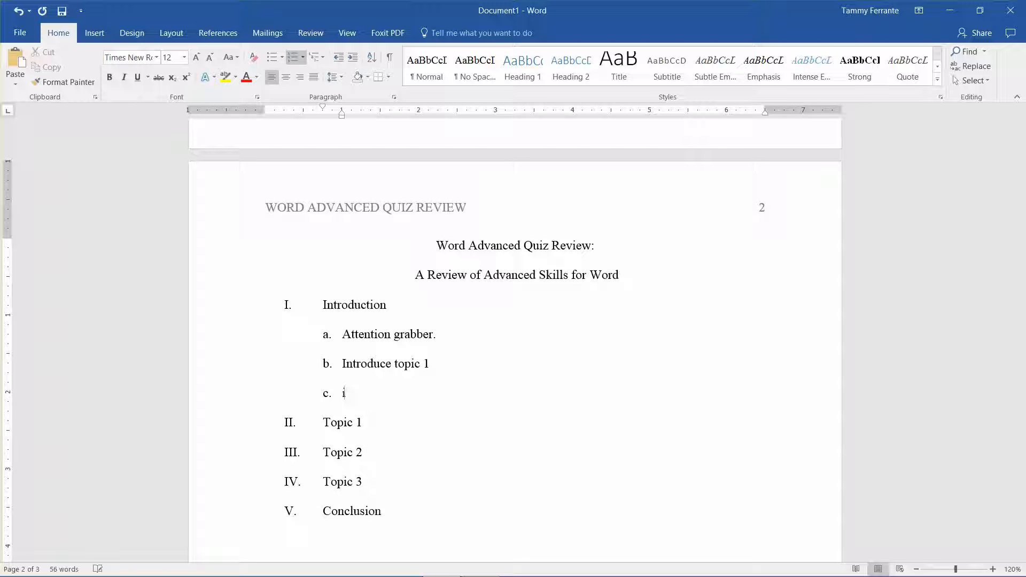
text(Introduce topic 2)
Step: Add the sub-item "Introduce topic 3" as point d under Introduction
key(Return)
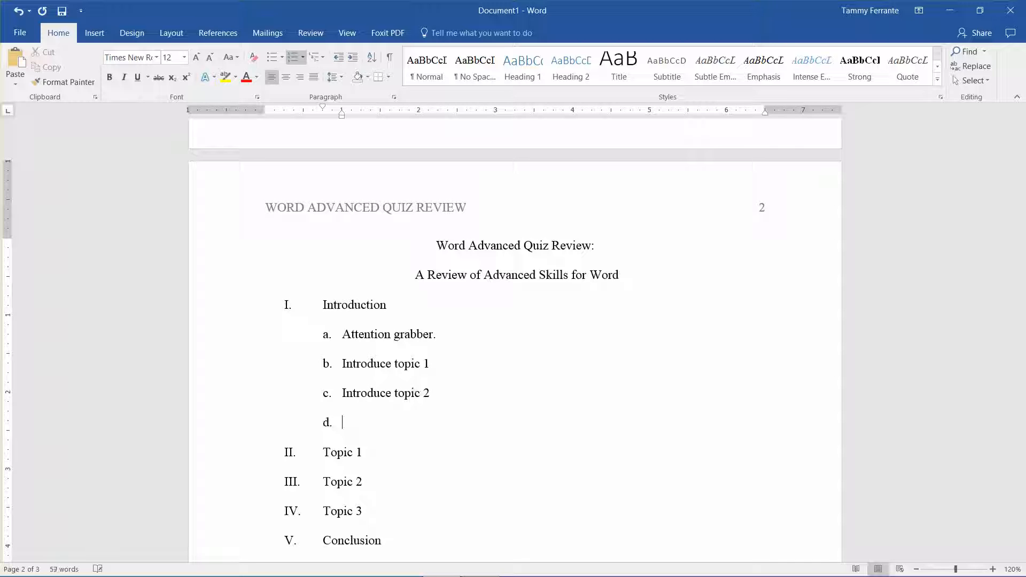
text(Introduce topic 3)
Step: Add a last Introduction sub-item reading "Segway to topic 1 saying something that relates topic 3 with topic 1"
key(Return)
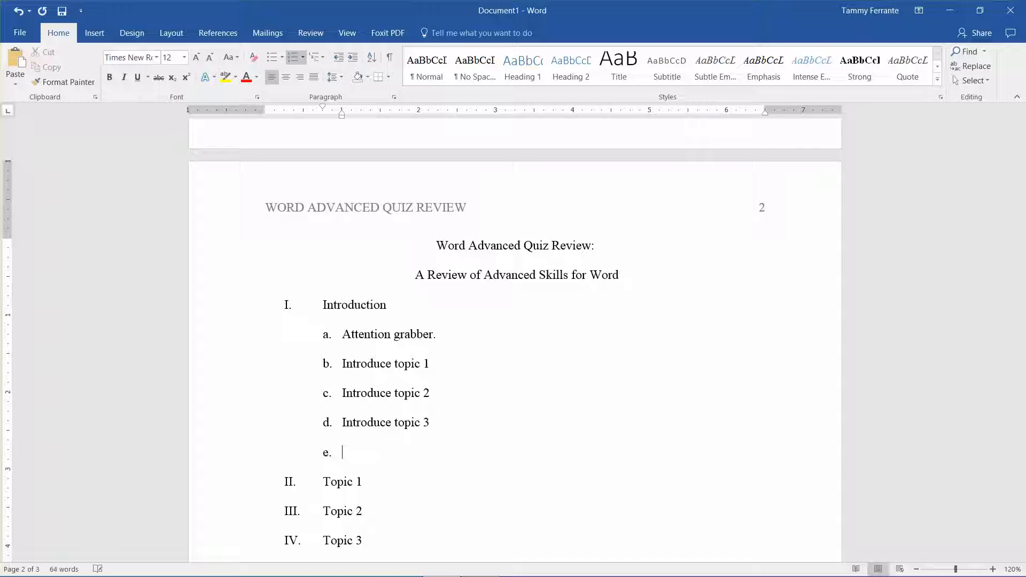
text(segway to topic 1 by)
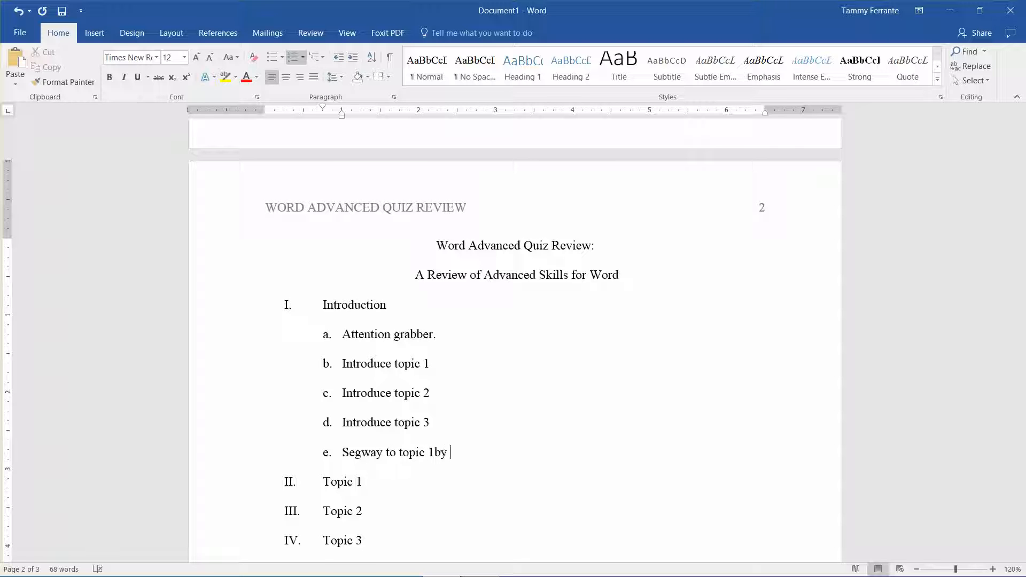
key(BackSpace)
key(BackSpace)
text(saying something that )
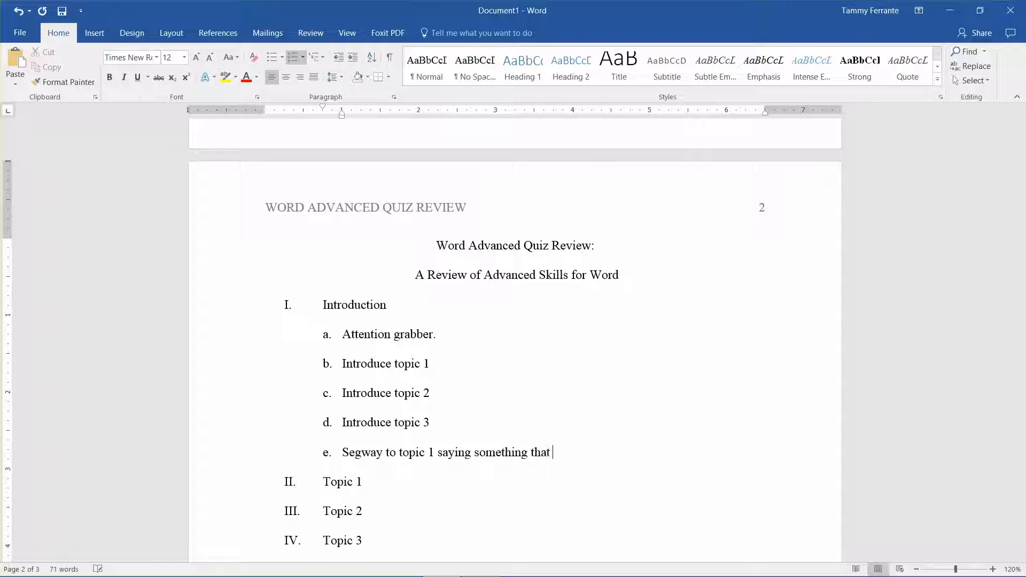
text(relates tpic 3 with topic)
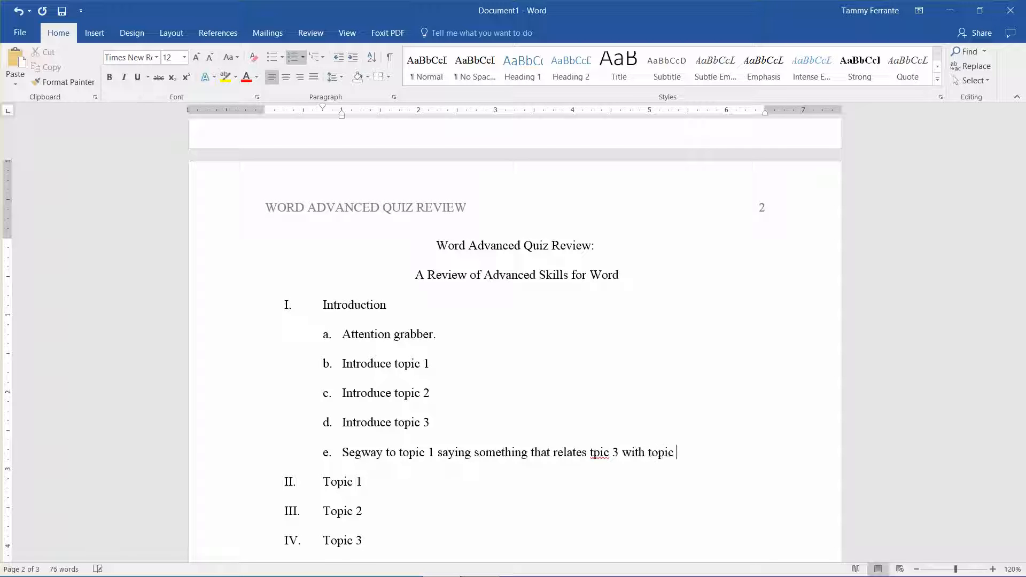
text( 1)
key(Left)
key(Left)
key(Left)
key(Left)
key(Left)
key(Left)
key(Left)
key(Left)
key(Left)
key(Left)
key(Left)
text(o)
Step: Add five lettered placeholder sub-items under the Topic 1 item, reading 1, 2, 3, 4 and 5
key(Down)
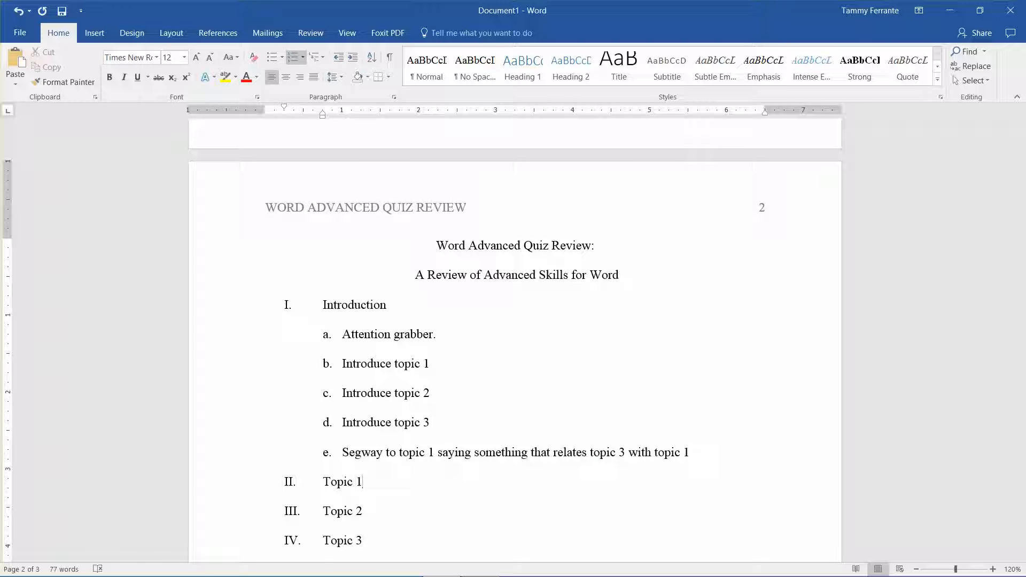
key(Return)
key(Tab)
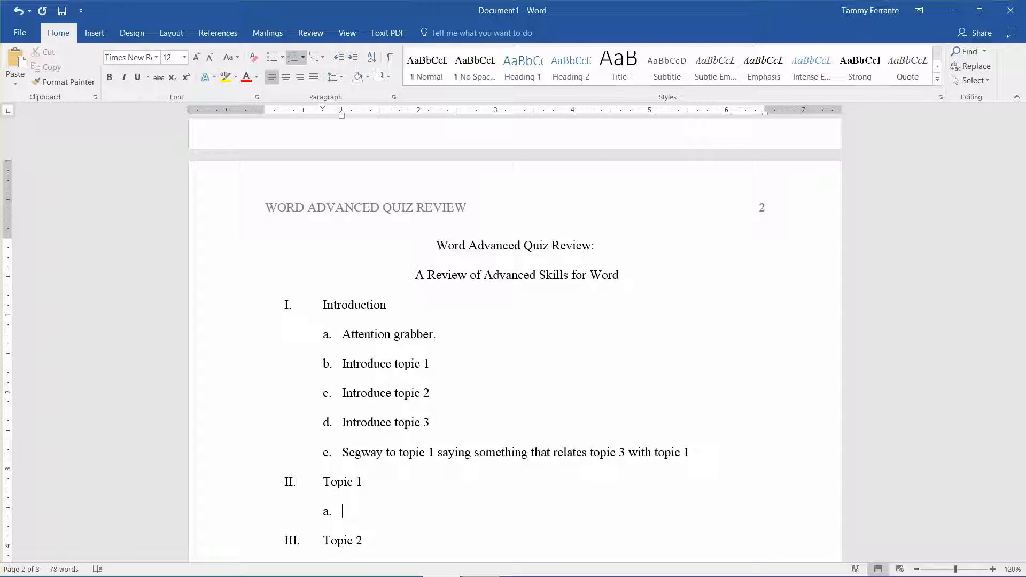
text(1)
key(Return)
text(2)
key(Return)
text(3)
key(Return)
text(4)
key(Return)
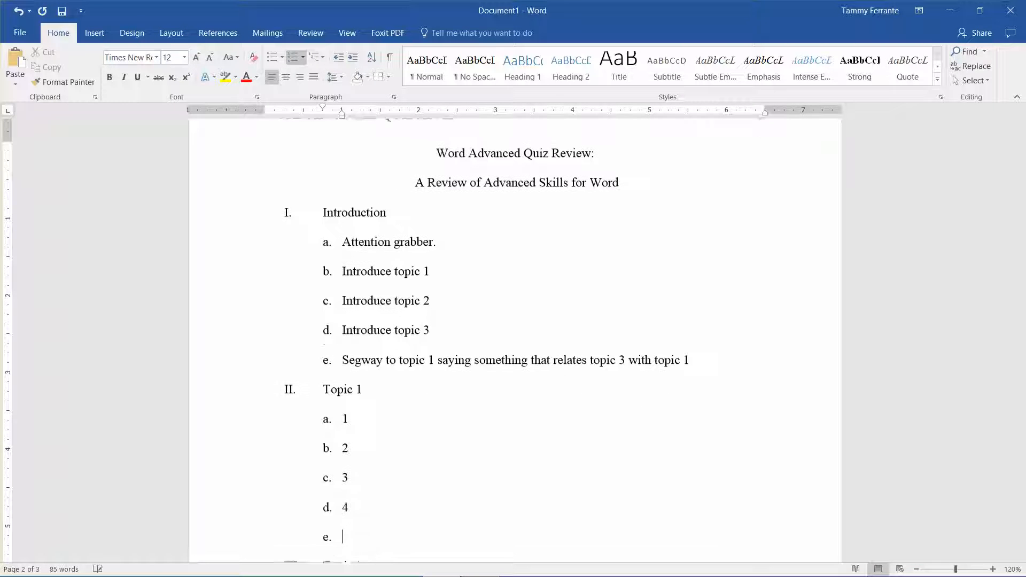
text(5)
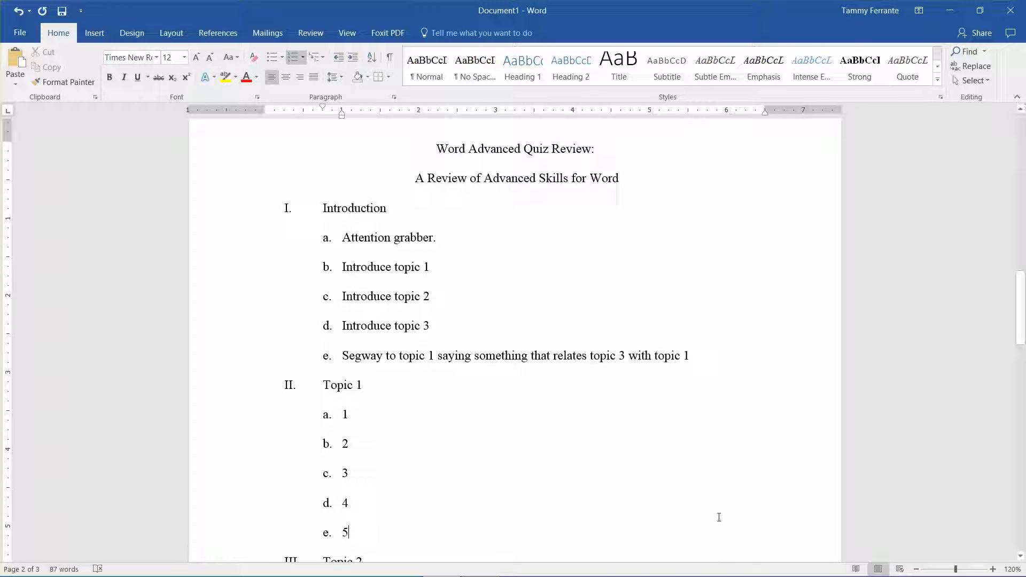
Step: Replace the placeholder "1" under Topic 1 with "What do you already about the subject"
click(374, 399)
click(373, 415)
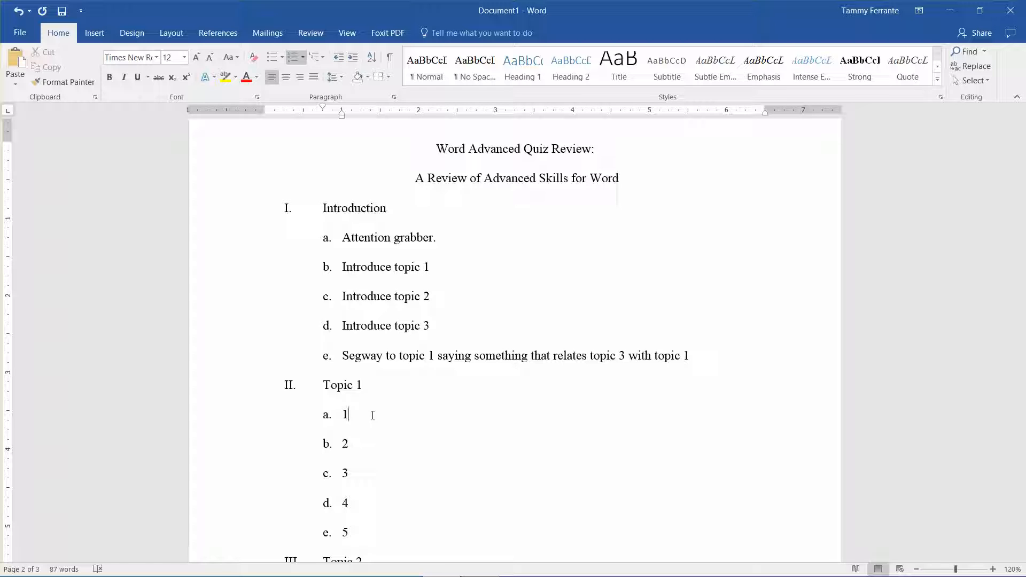
key(BackSpace)
text(What do you already a)
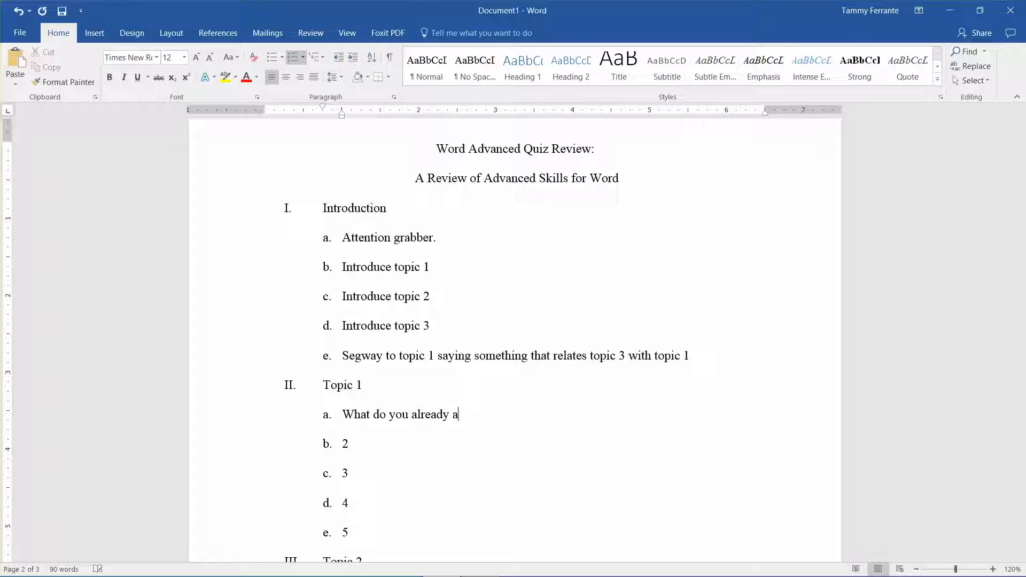
text(bout the subject)
Step: Replace the placeholder "2" under Topic 1 with "Thesis statement"
key(Down)
key(BackSpace)
text(Theseis)
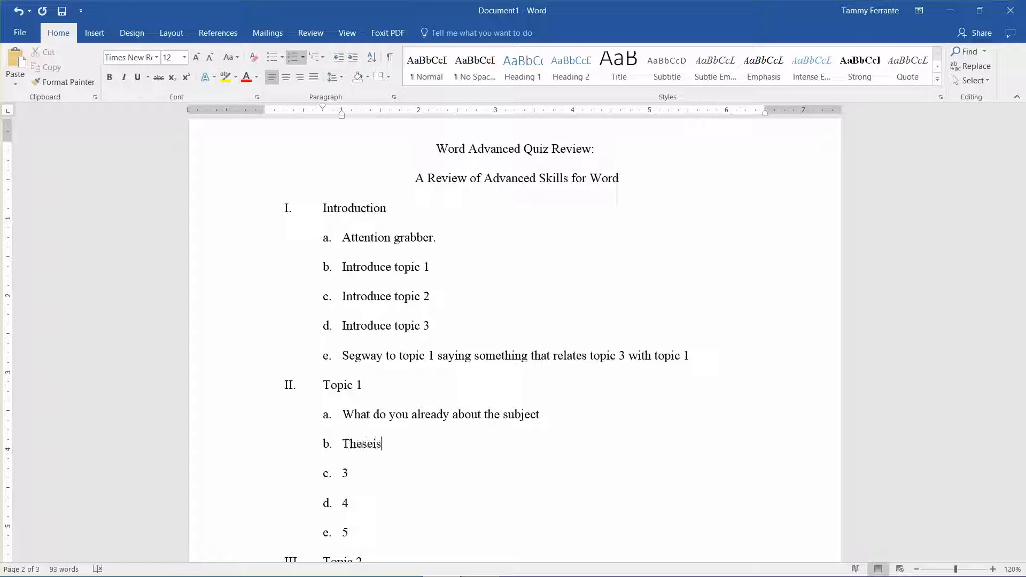
key(BackSpace)
key(BackSpace)
key(BackSpace)
text(is statement -- subjec)
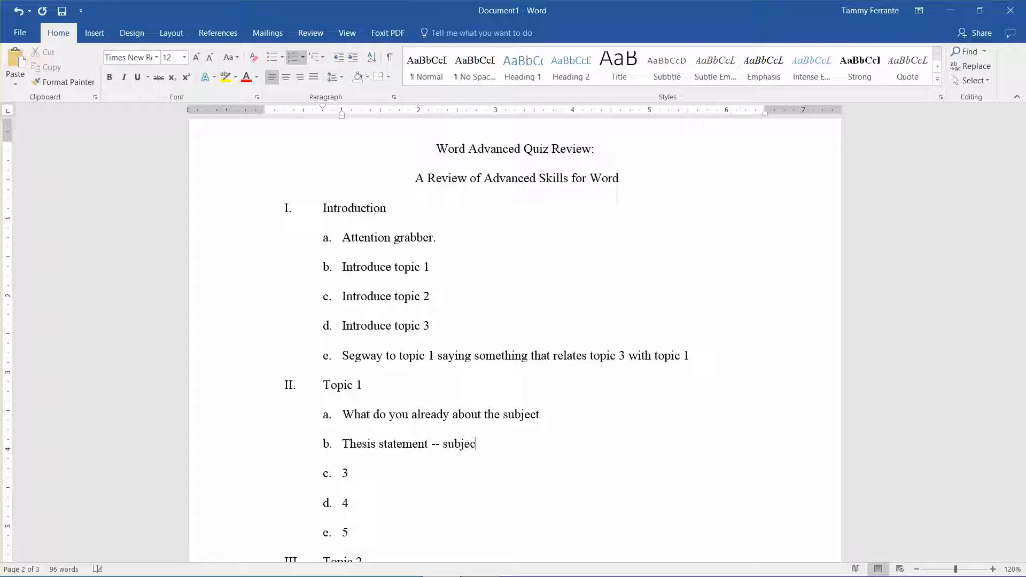
text(t)
Step: Extend the thesis statement sub-item with a dash and the formula "Topic + Why"
key(BackSpace)
key(BackSpace)
key(BackSpace)
key(BackSpace)
key(BackSpace)
key(BackSpace)
key(BackSpace)
key(BackSpace)
text(Topc)
key(BackSpace)
text(ic + why)
key(BackSpace)
key(BackSpace)
key(BackSpace)
text(Why (Ex: Distric)
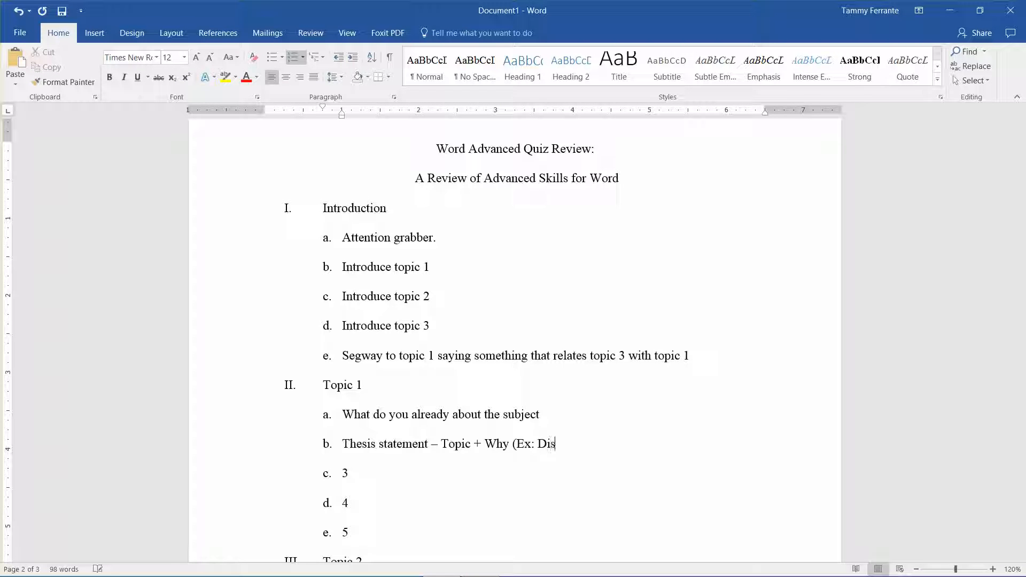
Step: Begin an example after the thesis formula reading "(Ex: Distracted driving is dangerous"
text(acted driver)
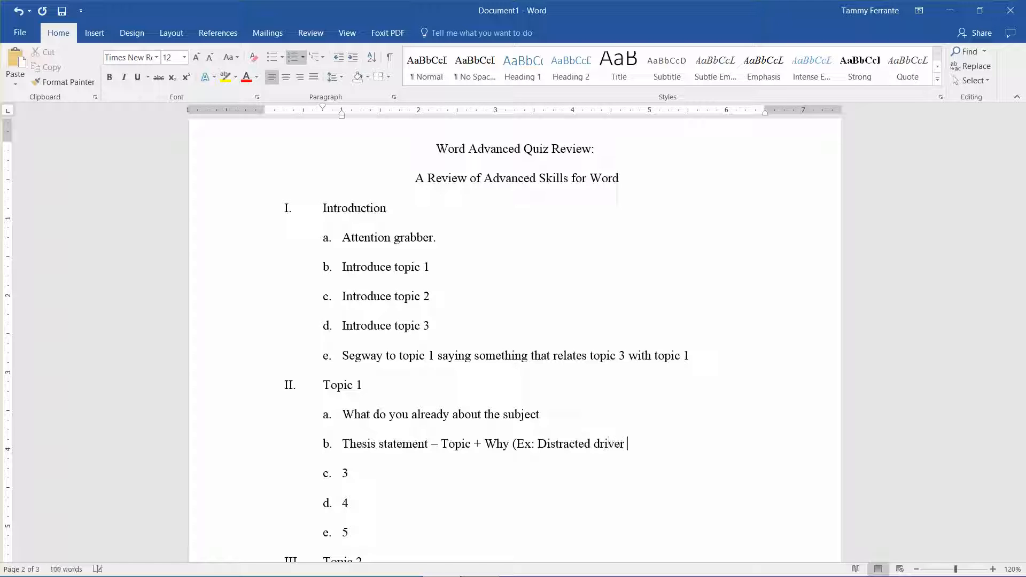
key(BackSpace)
key(BackSpace)
key(BackSpace)
text(ing )
text(continued)
key(BackSpace)
key(BackSpace)
key(BackSpace)
key(BackSpace)
key(BackSpace)
key(BackSpace)
key(BackSpace)
key(BackSpace)
key(BackSpace)
text(is dangerous)
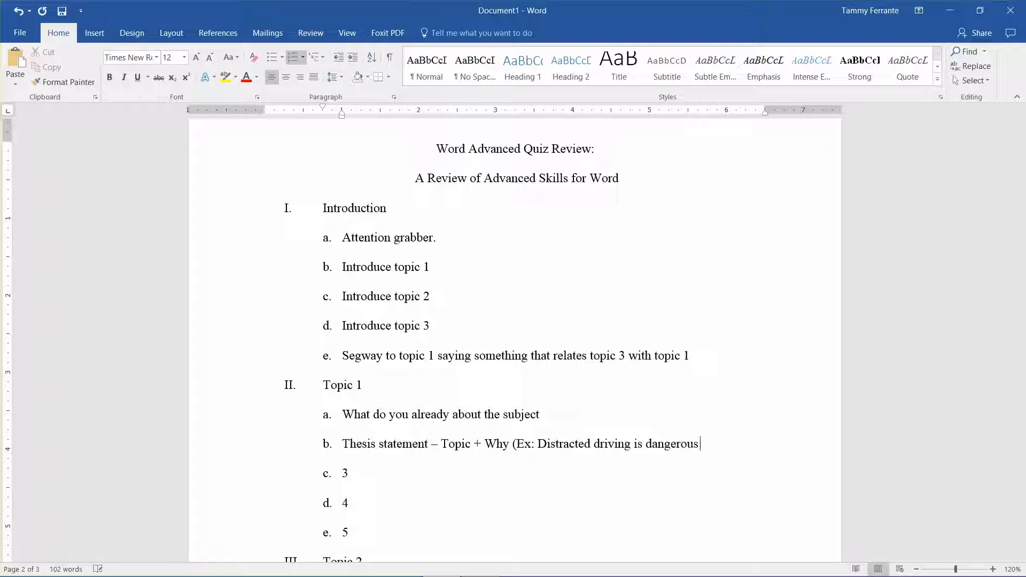
text( because drivers of )
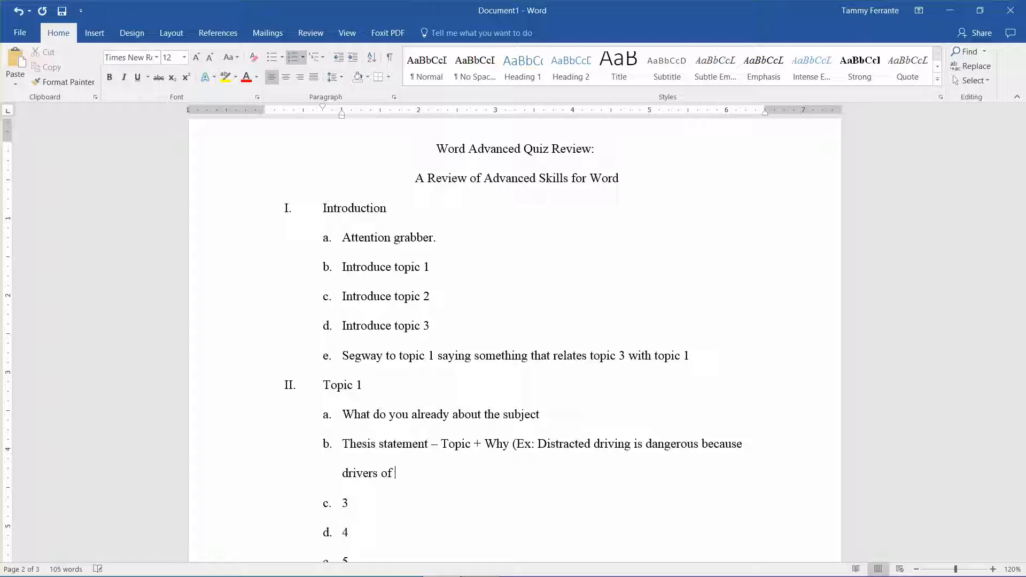
text(all ages continue to )
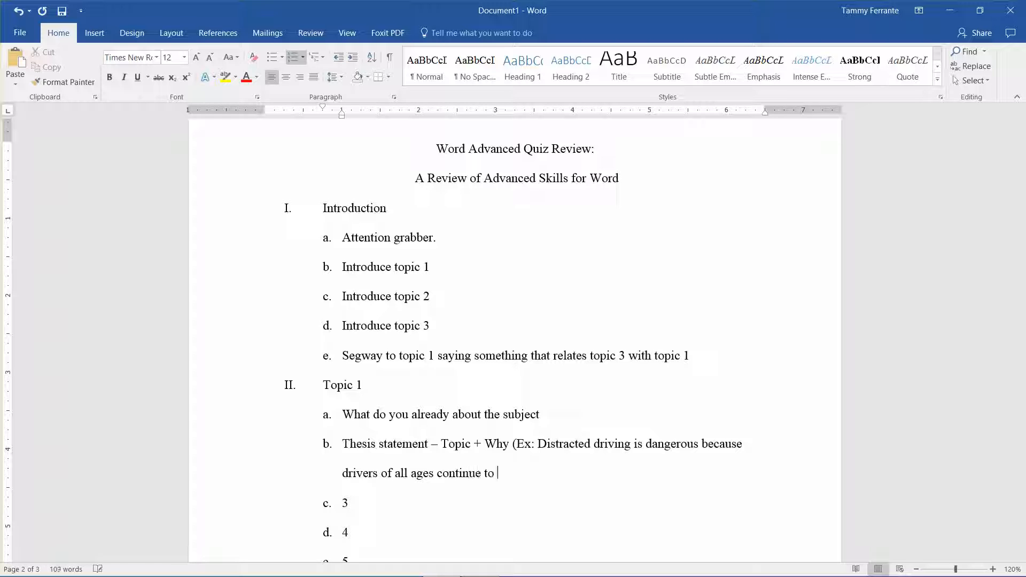
text(ignore local traffic lasw)
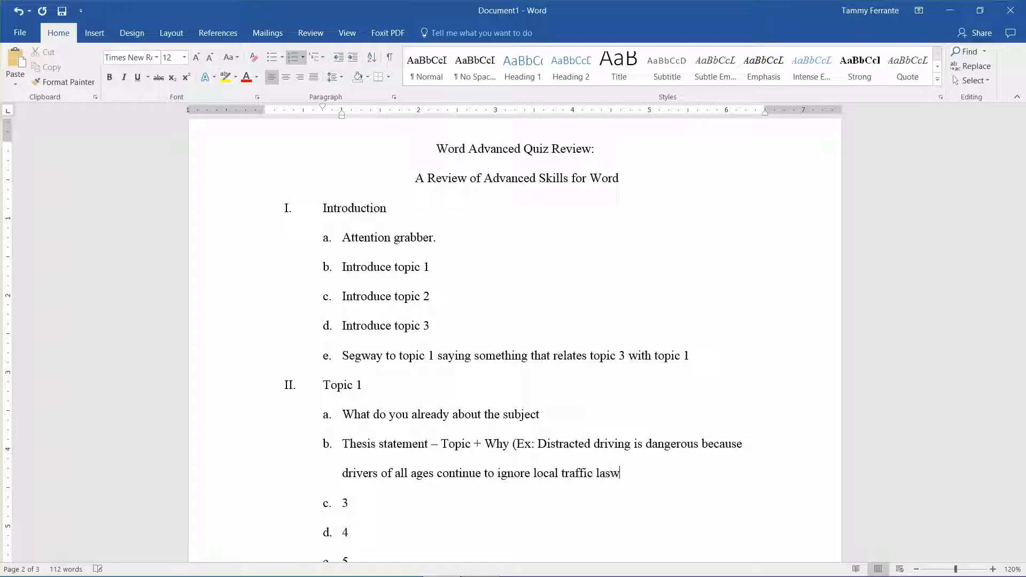
Step: Continue the thesis example with "because drivers of all ages continue to ignore local traffic laws"
key(BackSpace)
key(BackSpace)
text(ws and)
Step: Finish the thesis example sentence with "to send and read text messages while driving."
key(BackSpace)
key(BackSpace)
key(BackSpace)
text(to send and read text me)
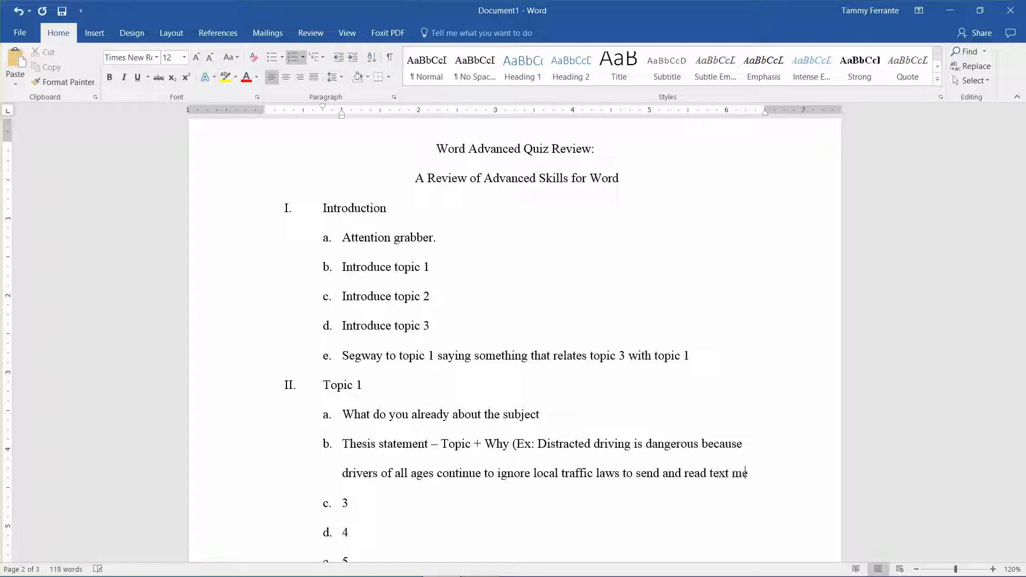
text(ssages while dri)
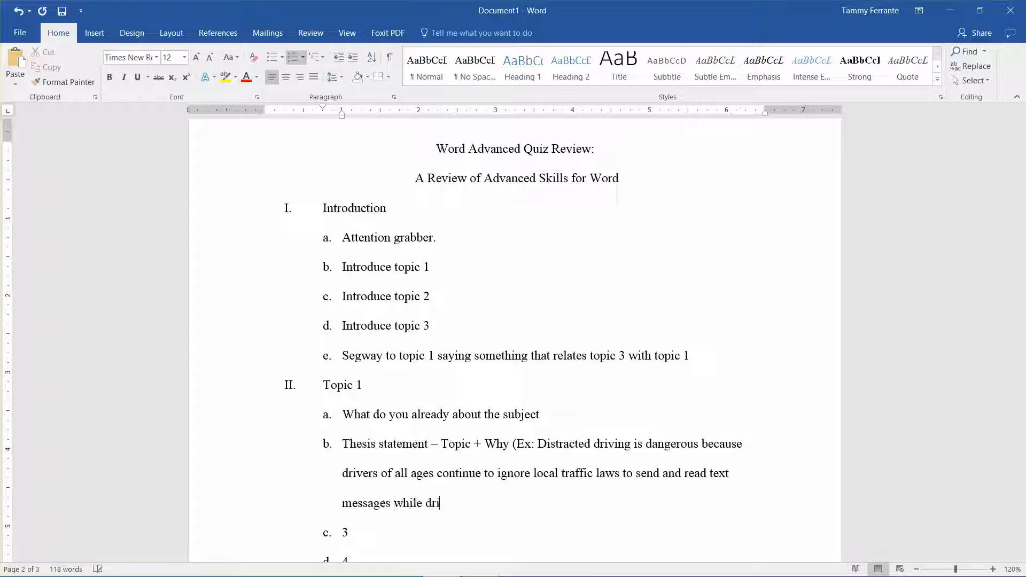
text(ving. Th)
key(BackSpace)
key(BackSpace)
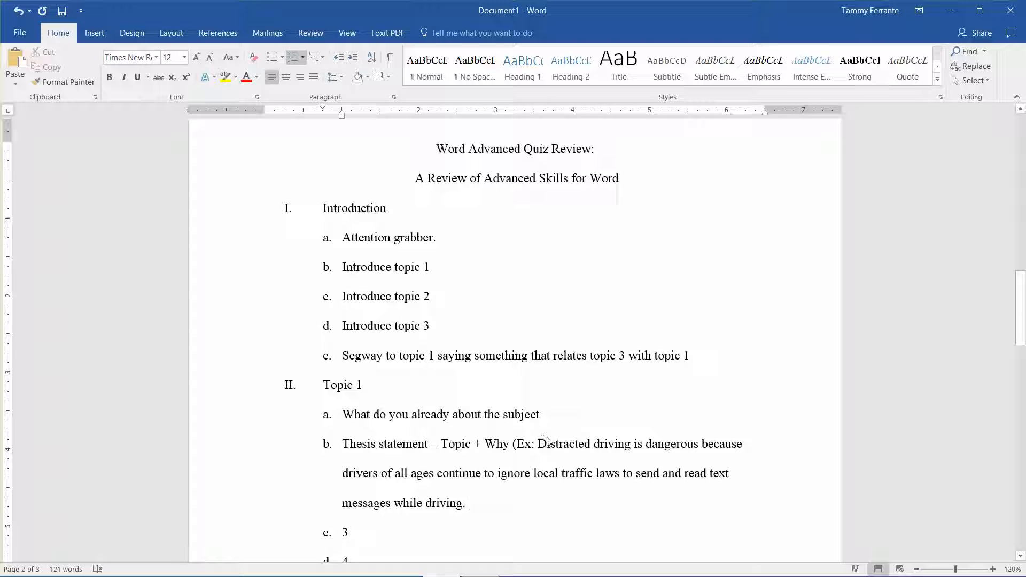
Step: Color the example thesis red, from "Distracted driving is dangerous" through "messages while driving"
drag(539, 443, 684, 444)
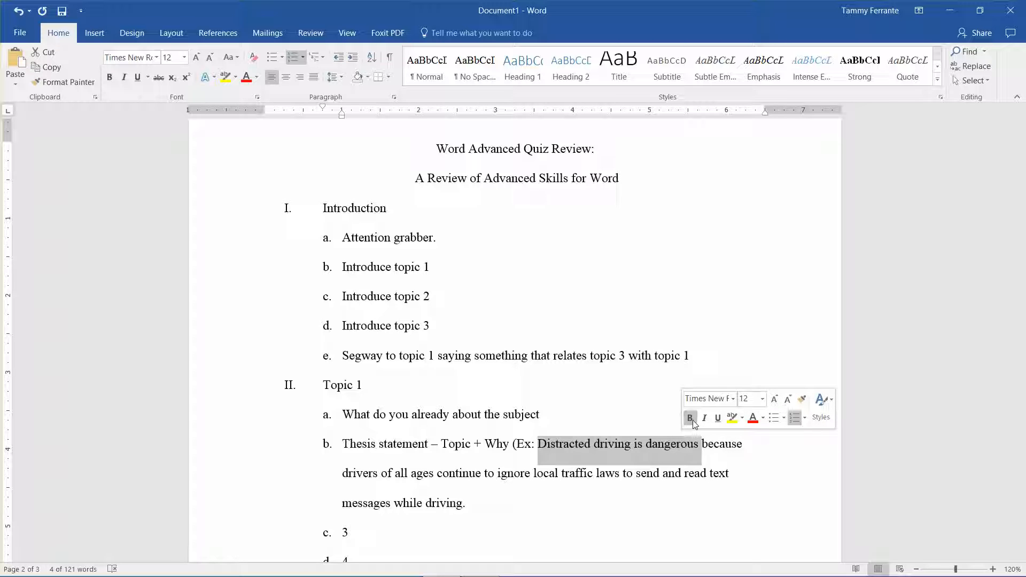
click(752, 418)
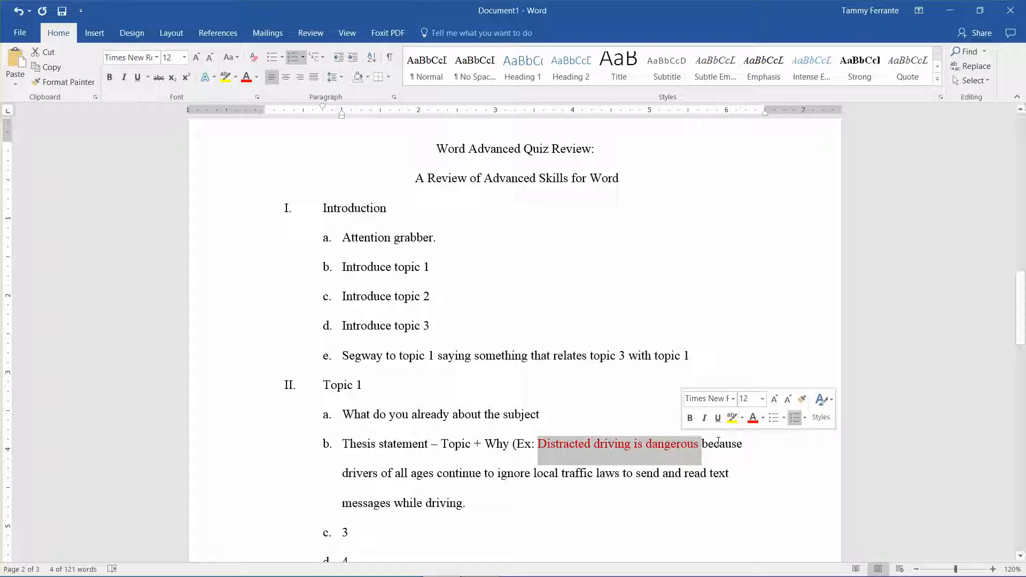
drag(701, 443, 463, 505)
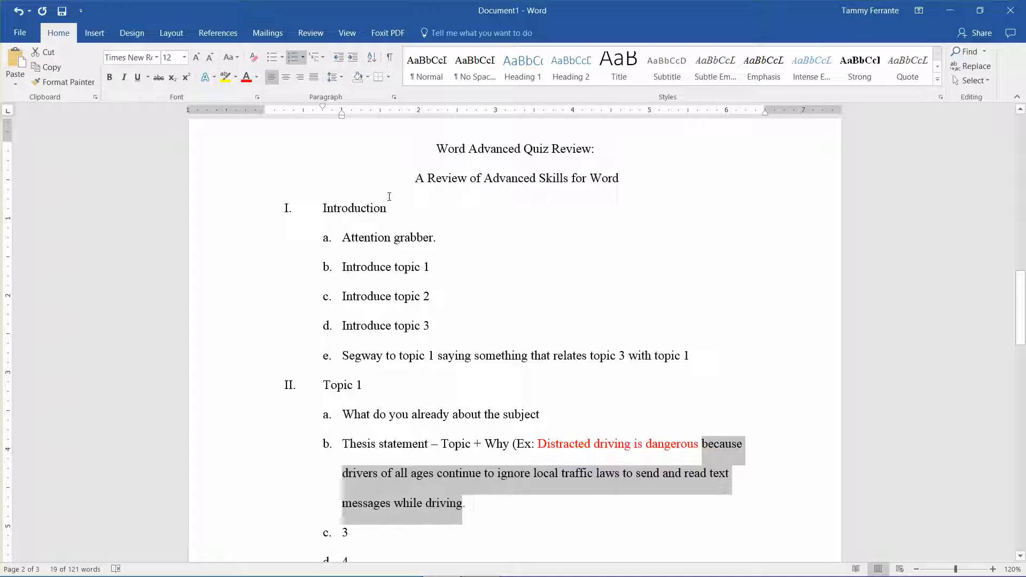
click(247, 77)
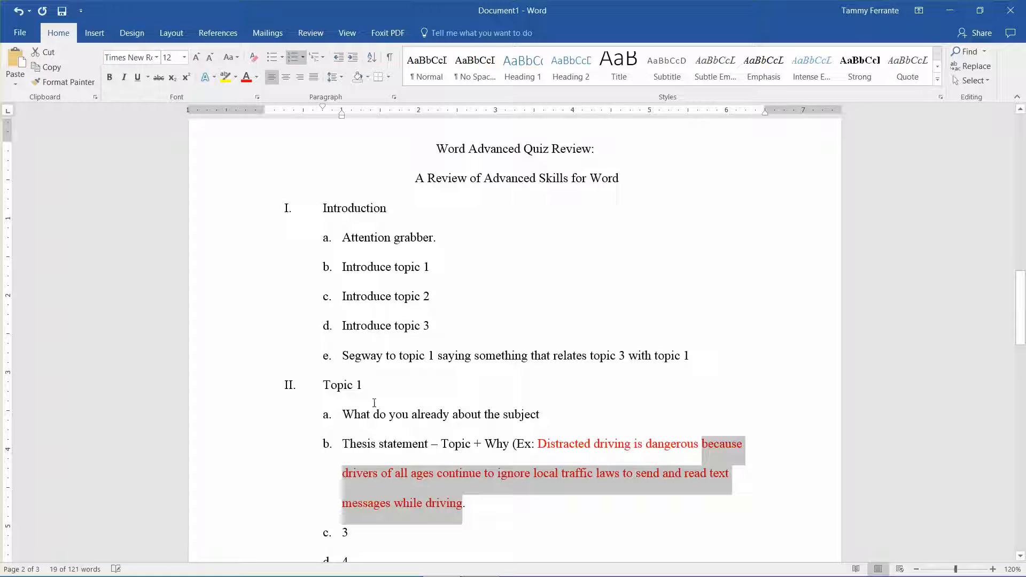
Step: Replace placeholder 3 in item c under Topic 1 with "Research to support Thesis"
click(369, 539)
key(Down)
key(Down)
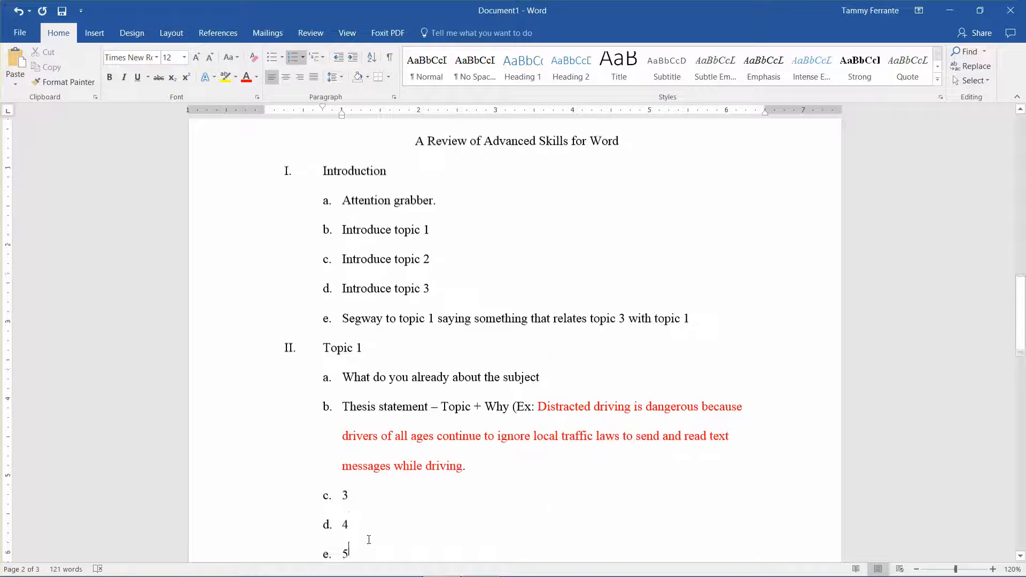
scroll(369, 540, down, 1)
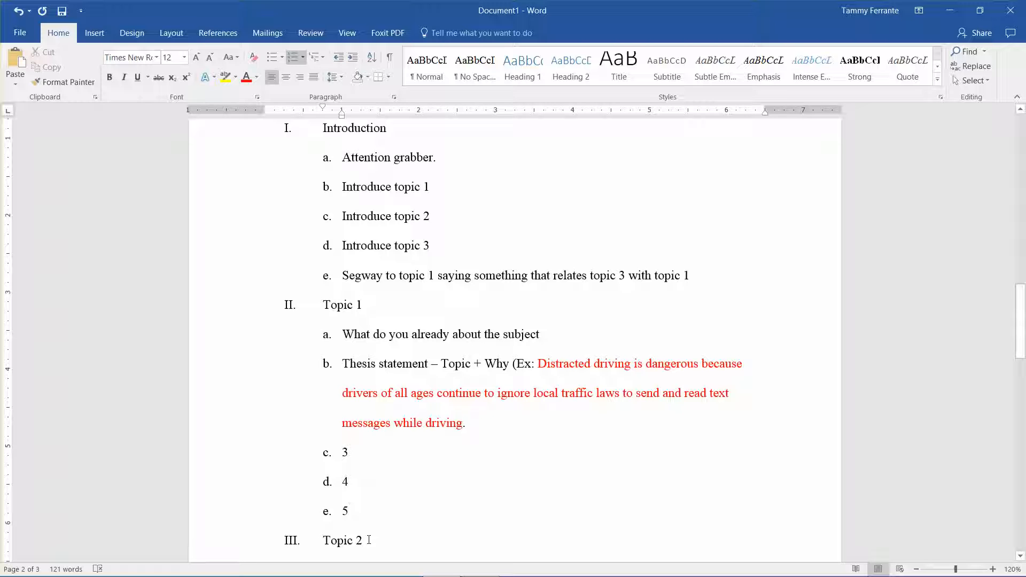
text(\)
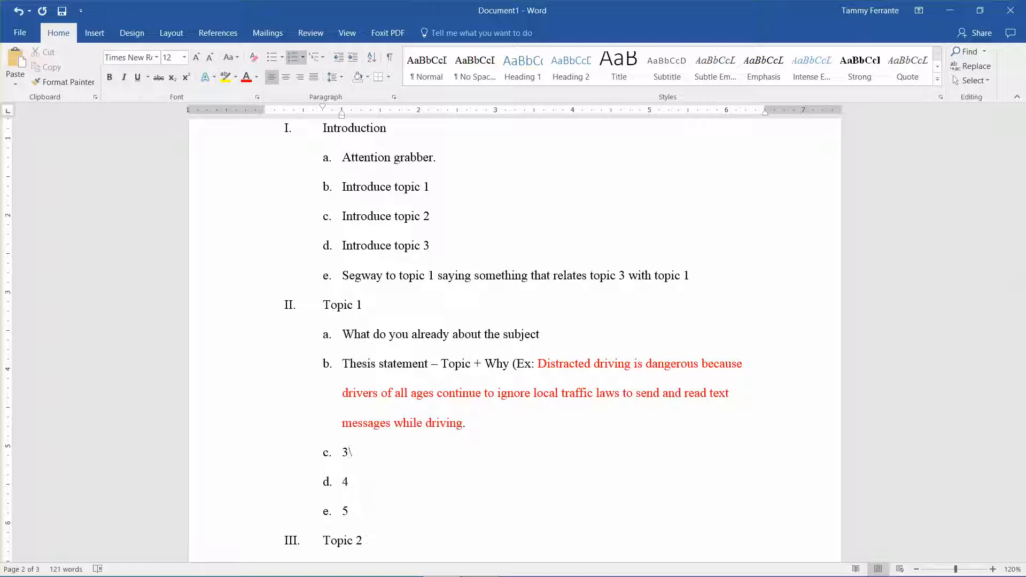
key(BackSpace)
text(Research to support )
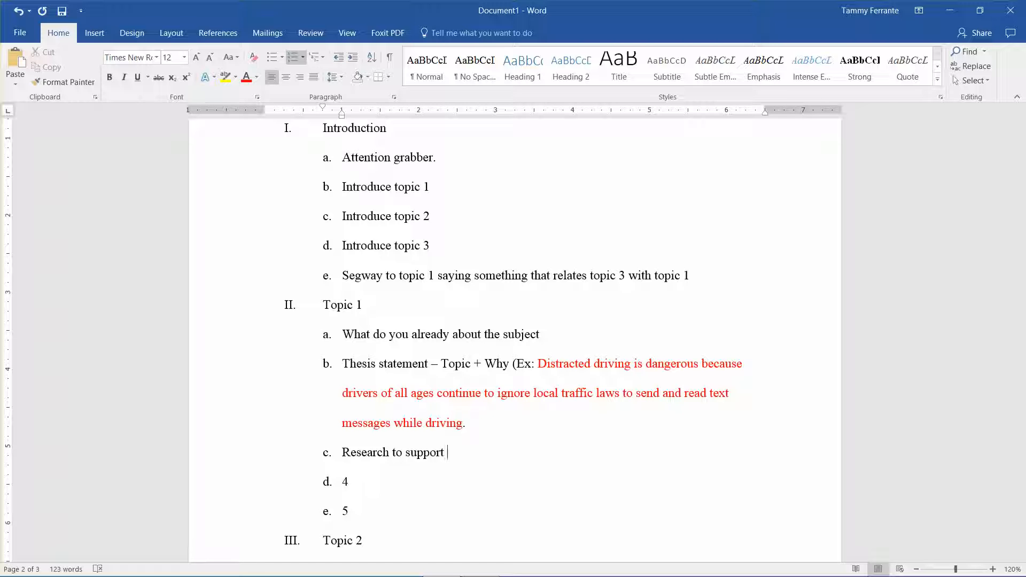
text(Thesis)
Step: Replace placeholder 4 in item d under Topic 1 with "Research to support Thesis"
key(BackSpace)
text(Research to support Th)
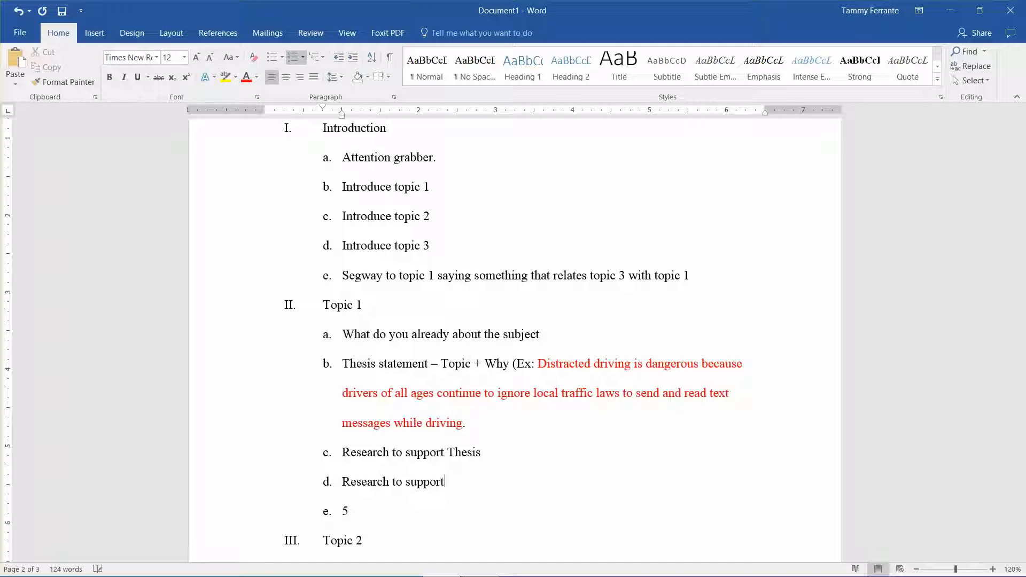
text(esis)
Step: Replace placeholder 5 in item e under Topic 1 with the opening words "Segway to topic 2 by"
key(BackSpace)
text(Segway to top)
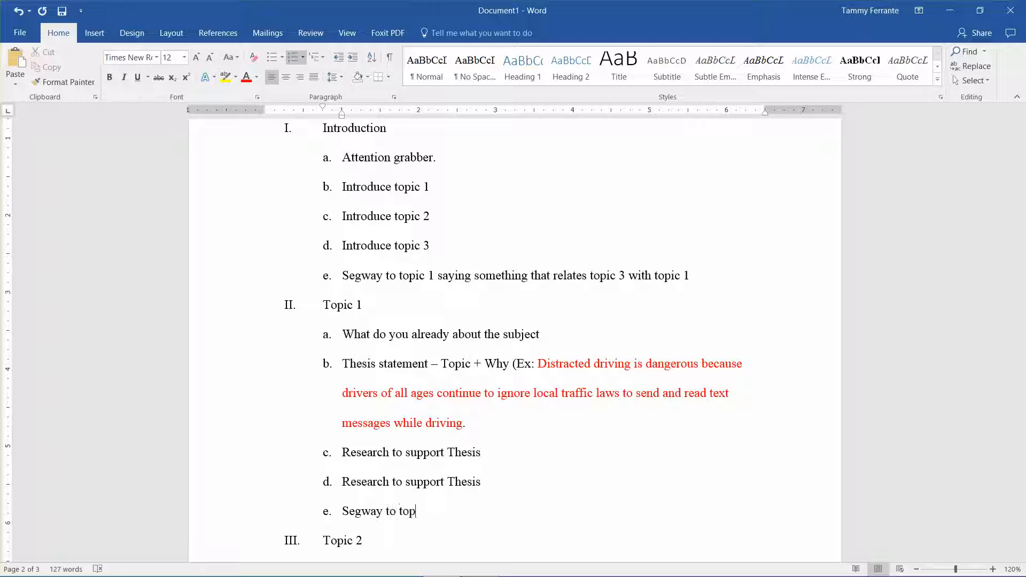
text(ic 2 by)
text( using)
key(BackSpace)
key(BackSpace)
key(BackSpace)
key(BackSpace)
key(BackSpace)
Step: Complete item e under Topic 1 with "saying something about who topic 1 and topic 2 relate to each other"
text(saying something abo)
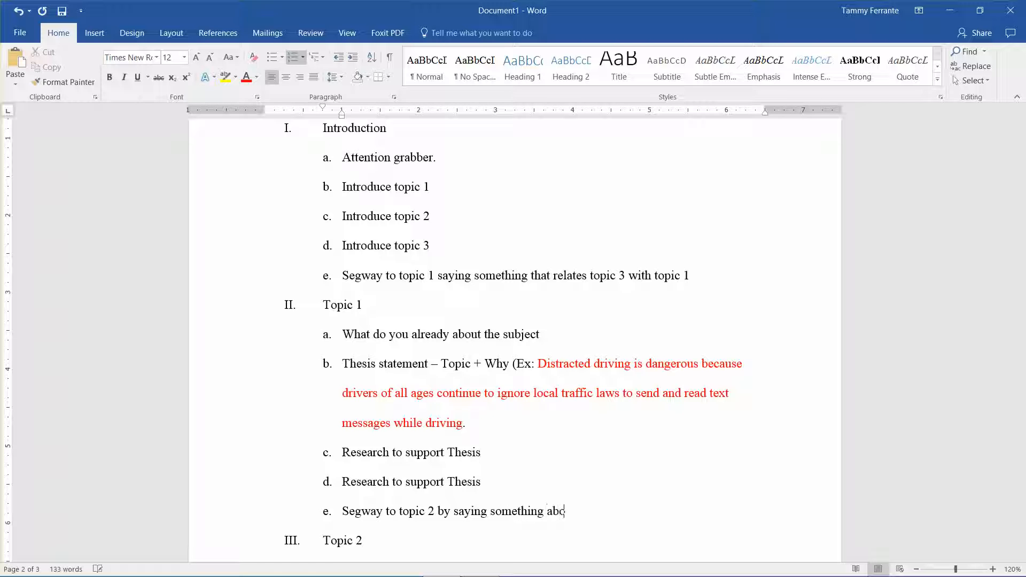
text(ut who topic 1 )
text(and topic)
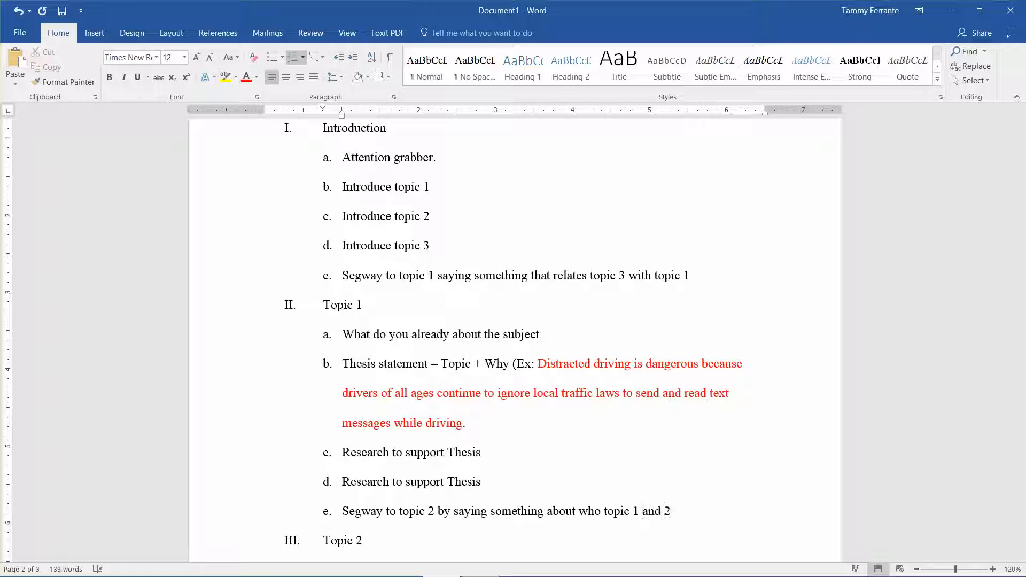
text( 2 relate to each other)
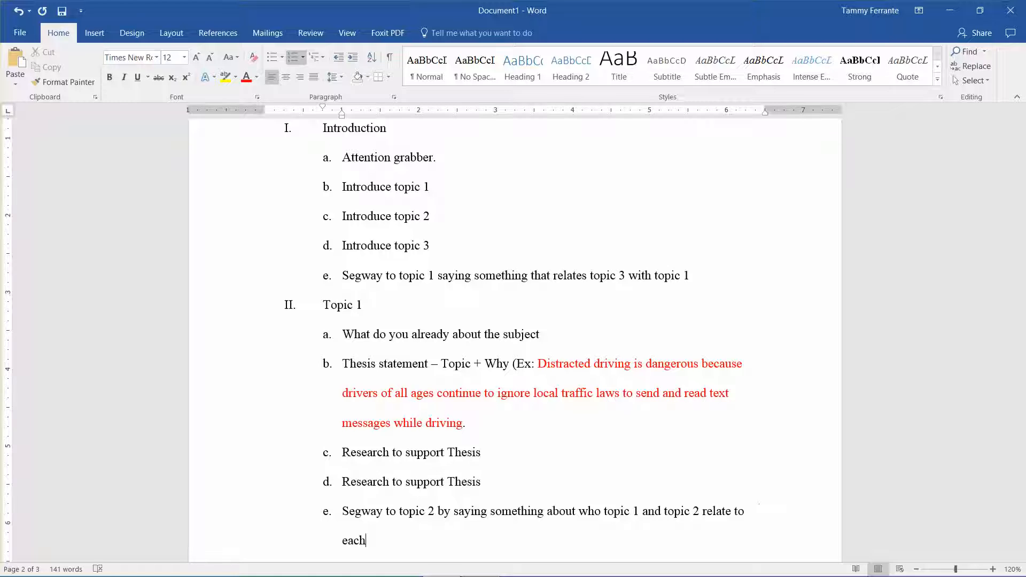
Step: Copy all lettered sub-items of Topic 1 beneath the Topic 2 heading and remove the leftover blank line
key(Down)
key(Down)
key(Down)
key(Down)
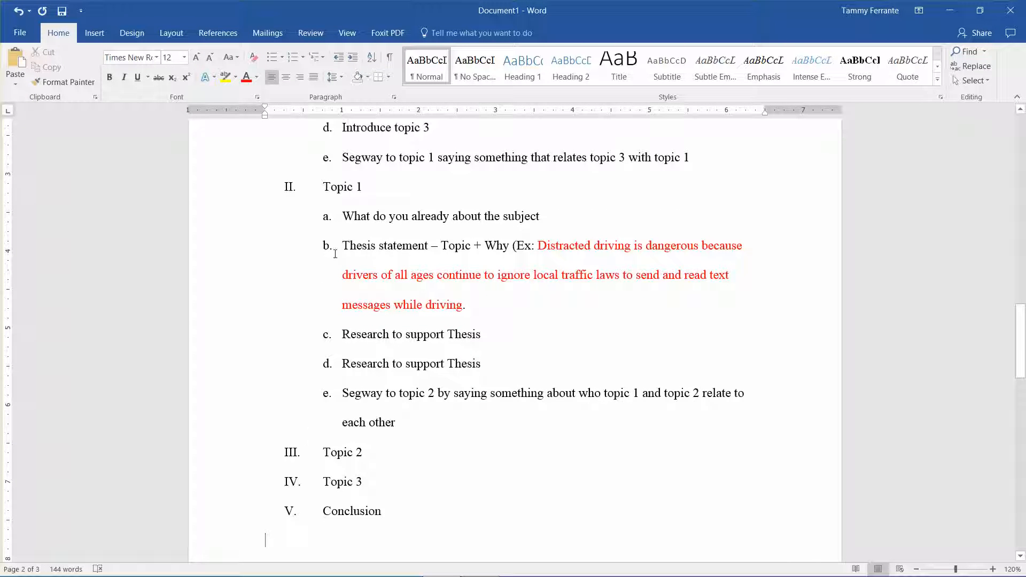
drag(342, 215, 417, 428)
key(ctrl+c)
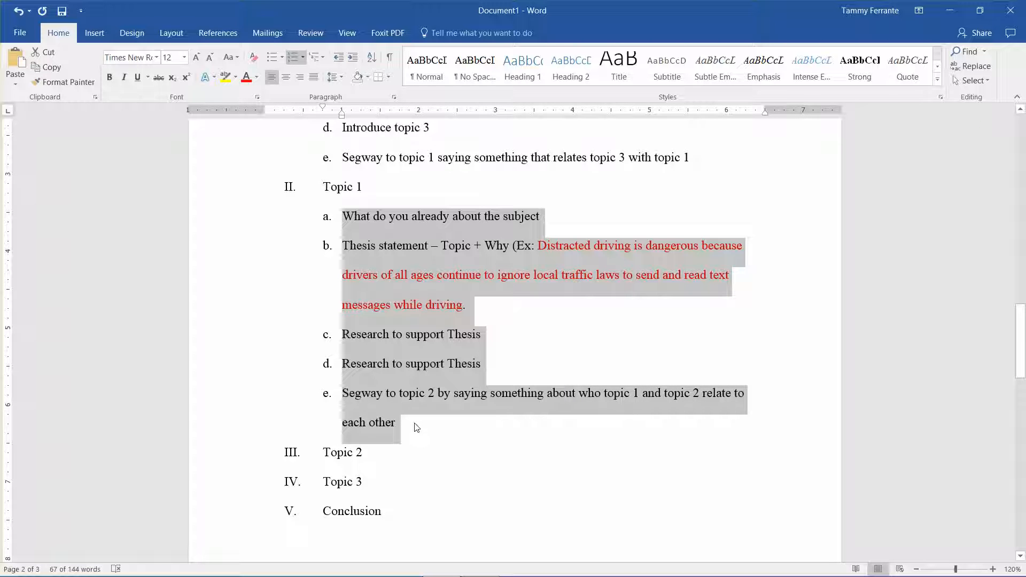
click(379, 460)
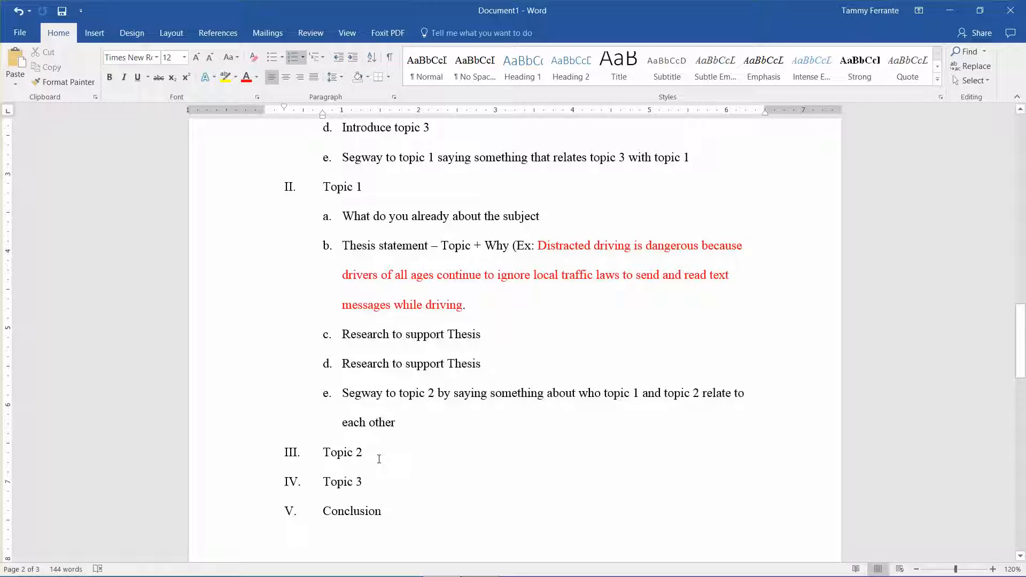
key(Return)
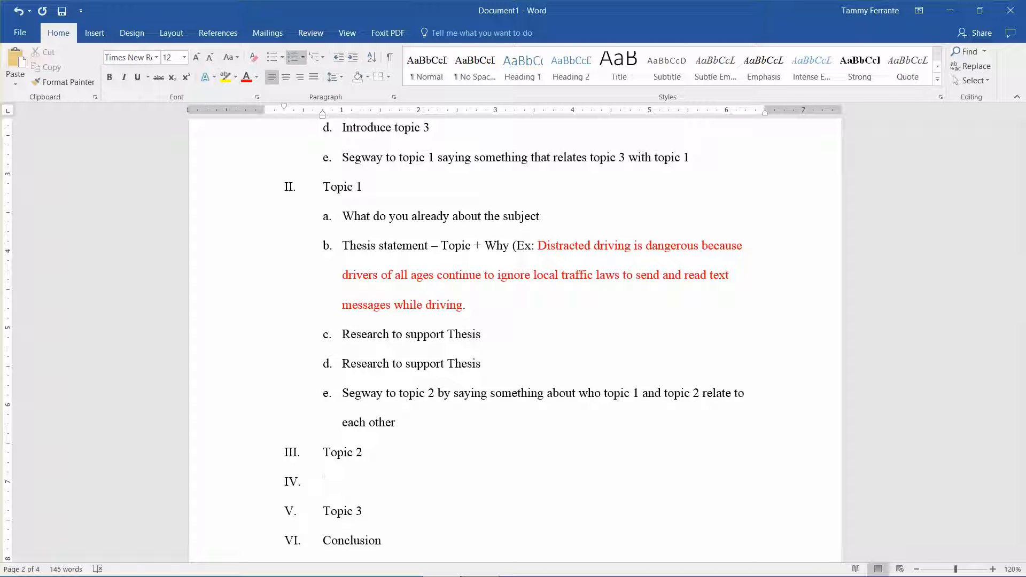
key(BackSpace)
key(ctrl+v)
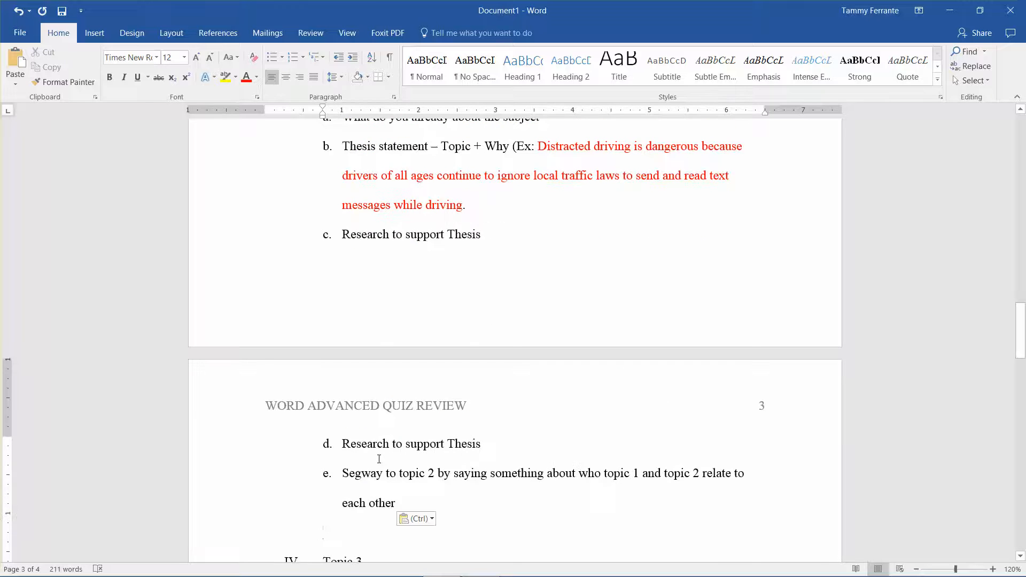
scroll(379, 460, down, 1)
key(BackSpace)
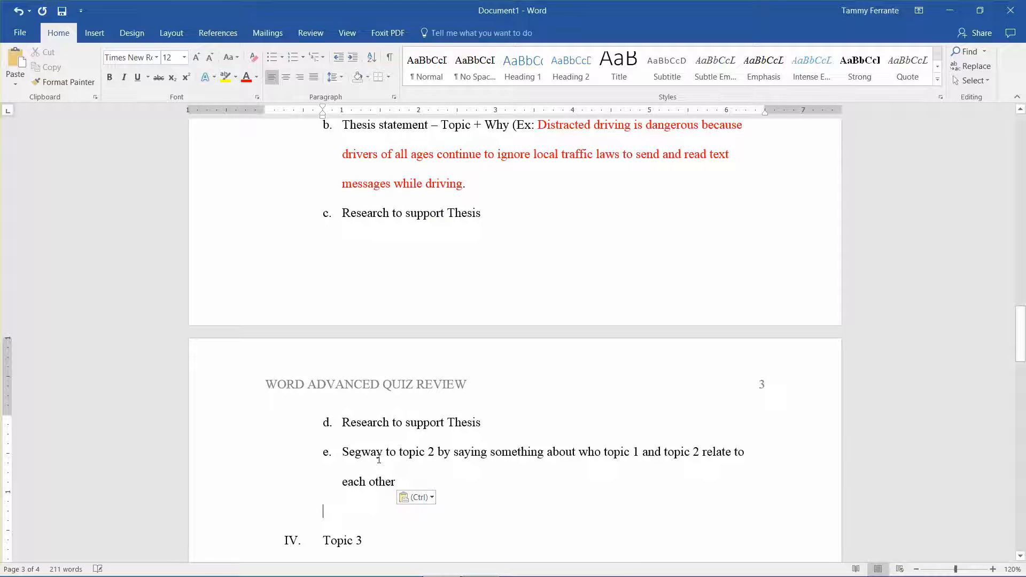
key(BackSpace)
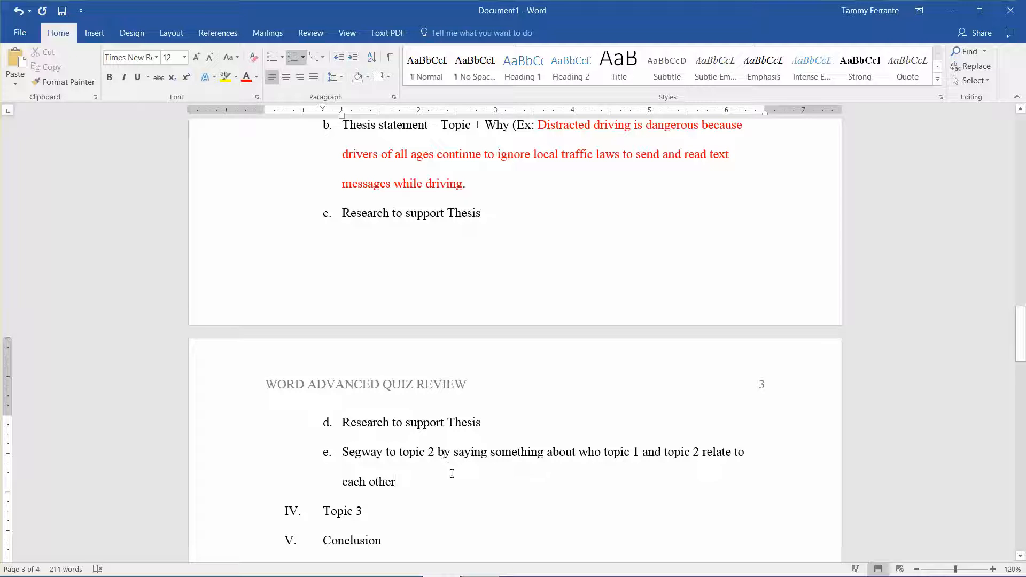
Step: In item e under Topic 2, make the segue lead to topic 3 and the first related topic be topic 2
key(Left)
key(BackSpace)
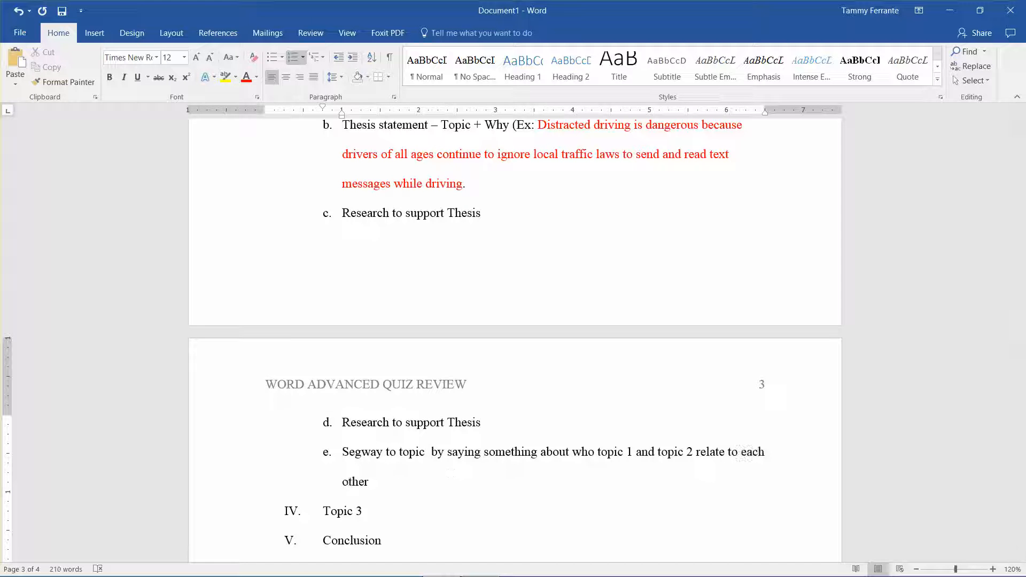
text(3)
key(Right)
key(Right)
key(Right)
key(Right)
key(Right)
key(Right)
key(Right)
key(Right)
key(Right)
key(Right)
key(Right)
key(Right)
key(Right)
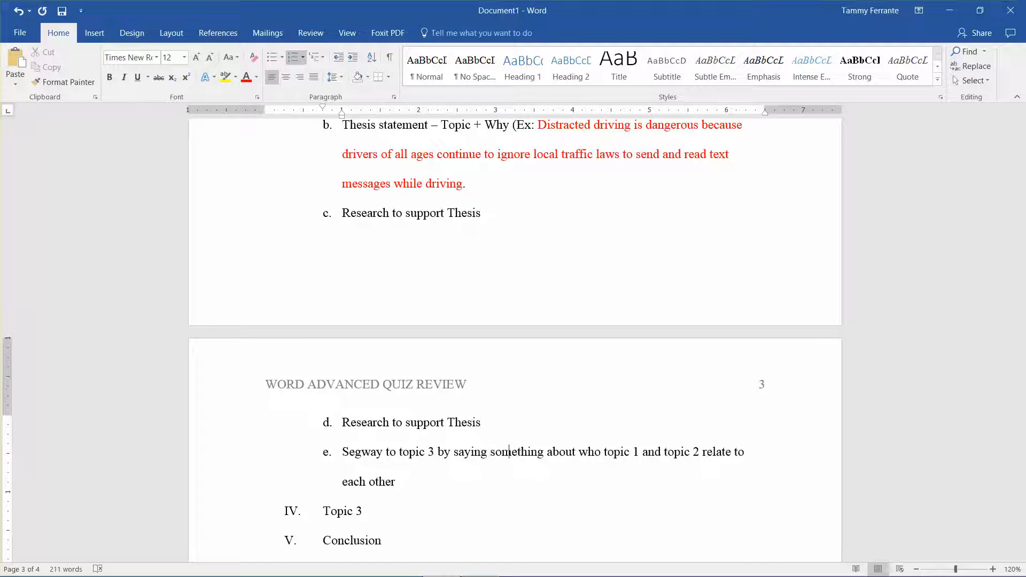
key(Right)
key(Right)
key(BackSpace)
text(2)
Step: Change the second related topic in item e under Topic 2 to topic 3
key(Right)
key(Right)
key(Right)
key(BackSpace)
text(3)
Step: Paste the copied Topic 1 sub-items beneath the Topic 3 heading and remove the leftover blank line
key(Down)
key(Return)
key(BackSpace)
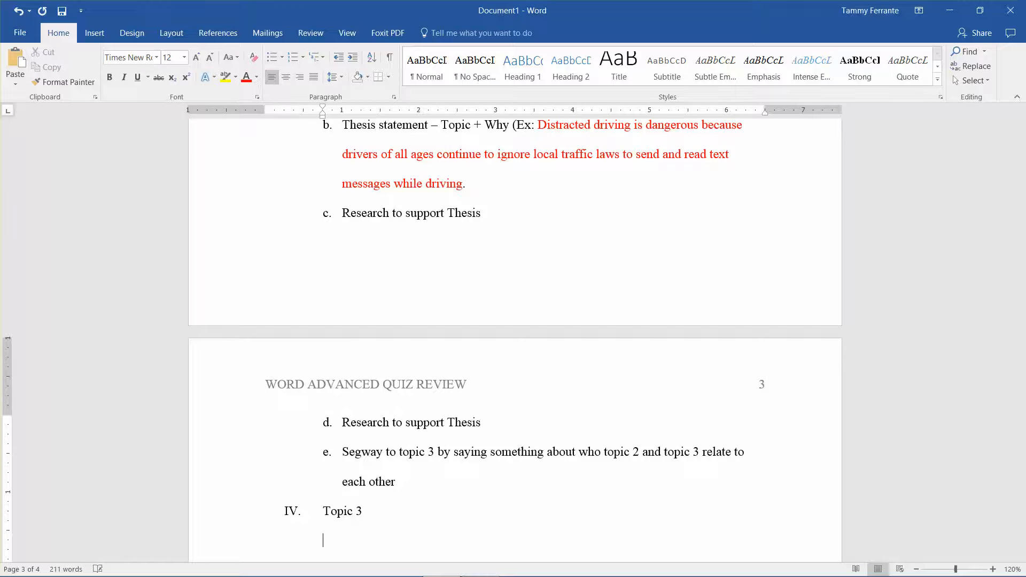
key(ctrl+v)
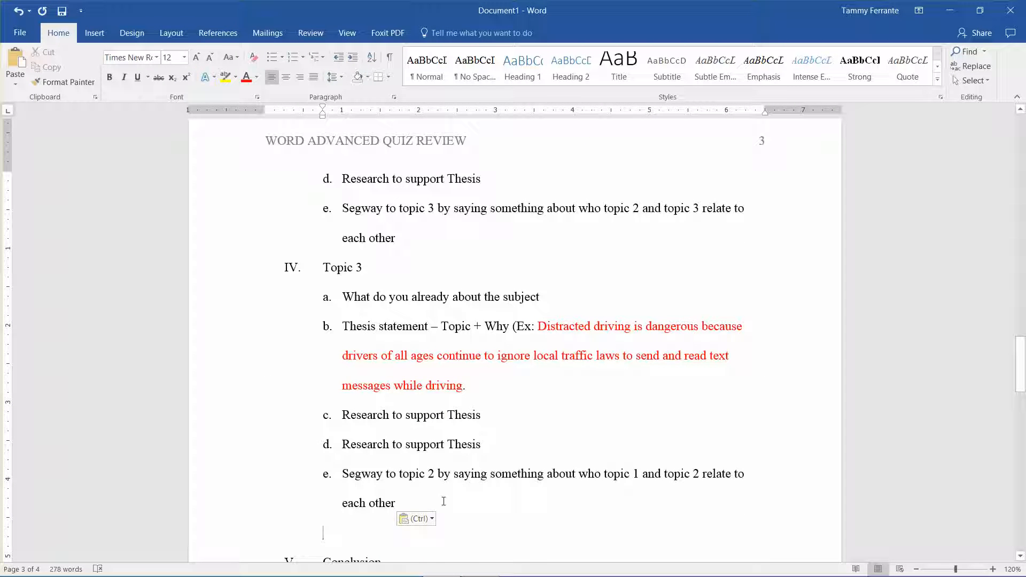
key(BackSpace)
key(BackSpace)
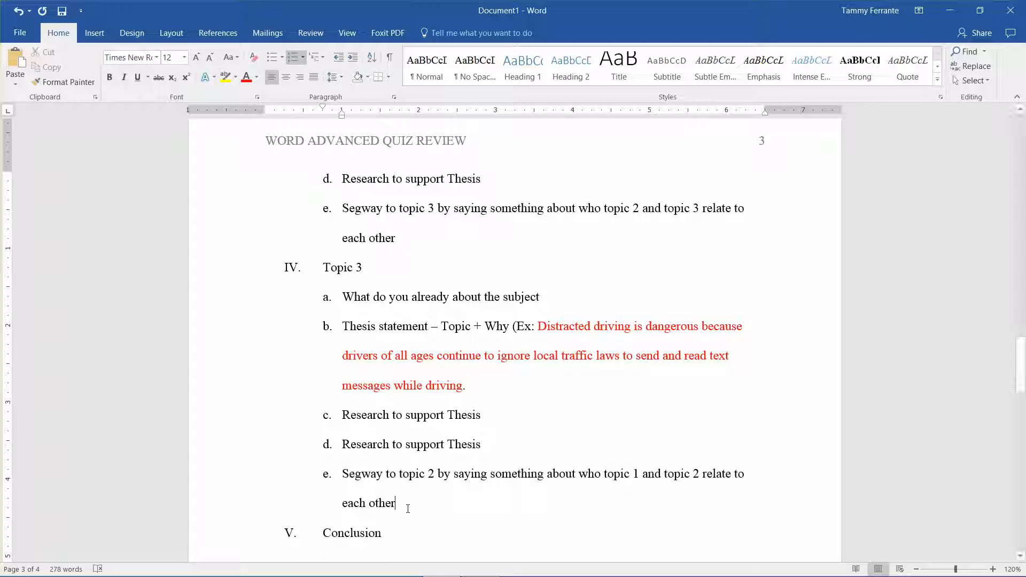
Step: Change the segue target in item e under Topic 3 to topic 3
key(Right)
key(Right)
key(Right)
key(Right)
key(BackSpace)
text(3)
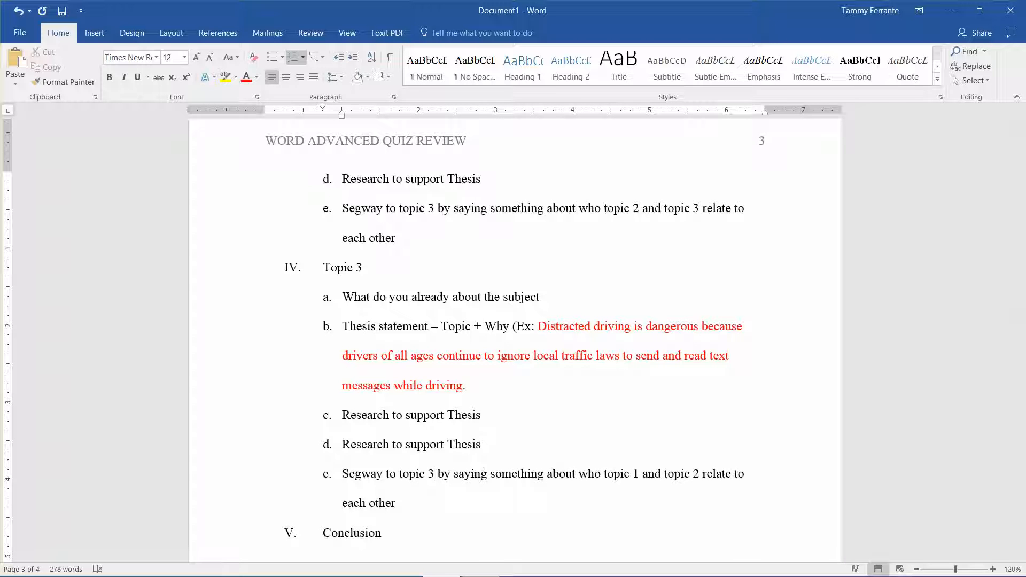
Step: Reword the start of item e under Topic 3 as "Segway to conclusion"
key(Right)
key(Right)
key(Right)
key(Right)
key(Right)
key(BackSpace)
key(BackSpace)
key(BackSpace)
key(BackSpace)
key(BackSpace)
key(BackSpace)
key(BackSpace)
key(BackSpace)
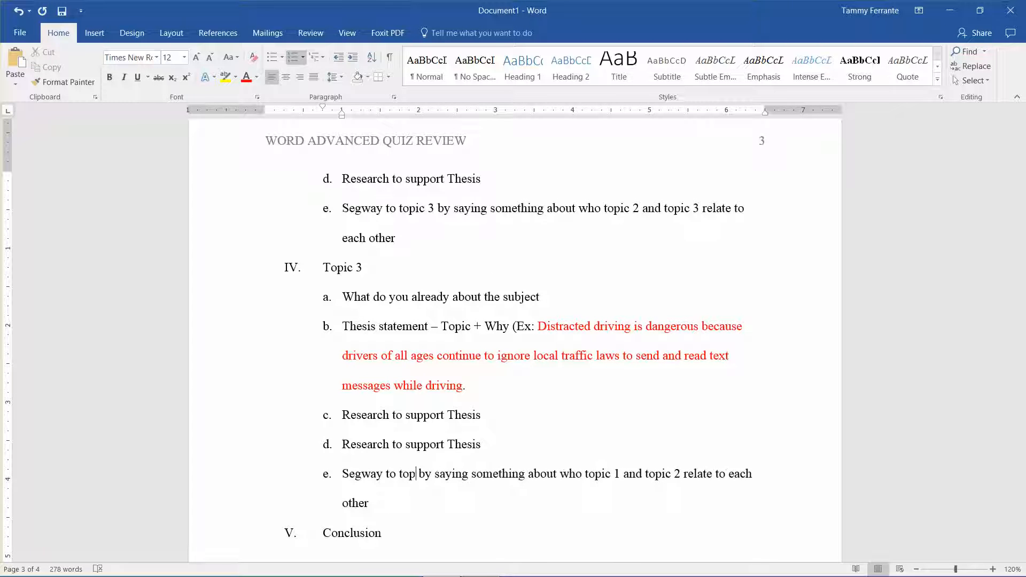
text(conclus)
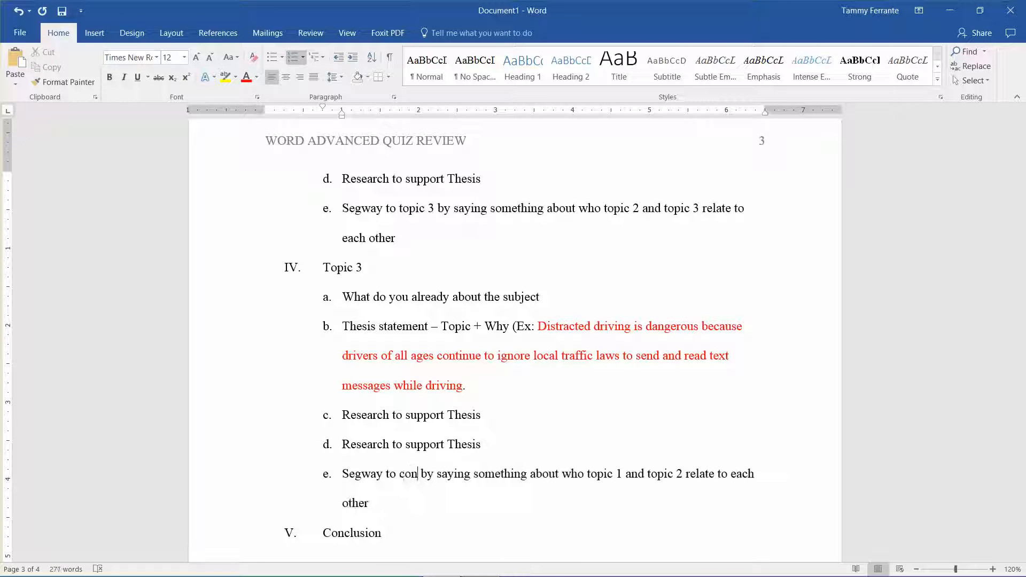
text(ion)
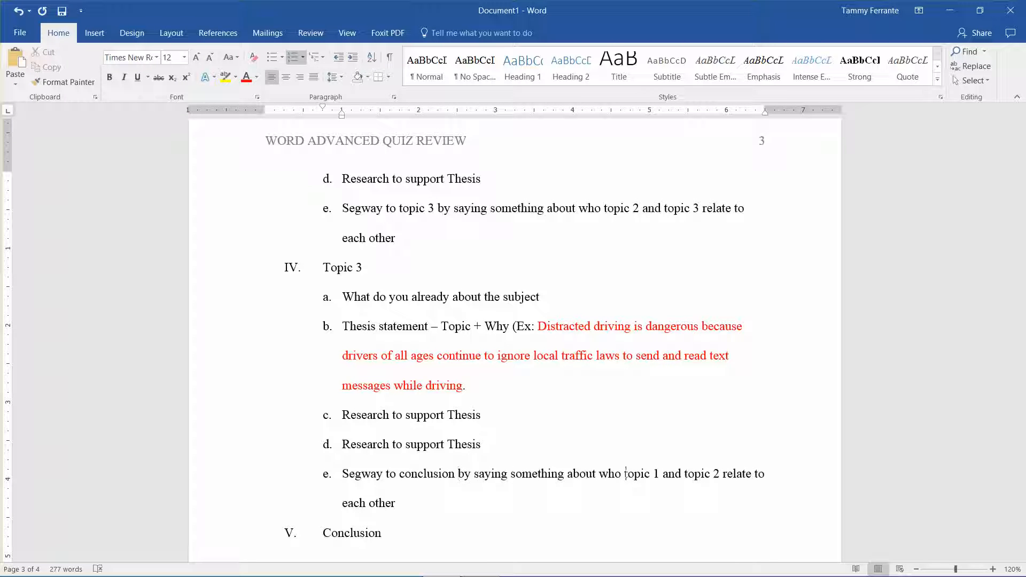
Step: Change the related topics in item e under Topic 3 to topic 3 and topic 1
key(BackSpace)
text(3)
click(714, 473)
key(BackSpace)
text(1)
Step: Copy the Introduction's lettered sub-items, from "Attention grabber." through "Segway to topic 1 saying something that relates topic 3 with topic 1"
key(Down)
scroll(263, 540, down, 1)
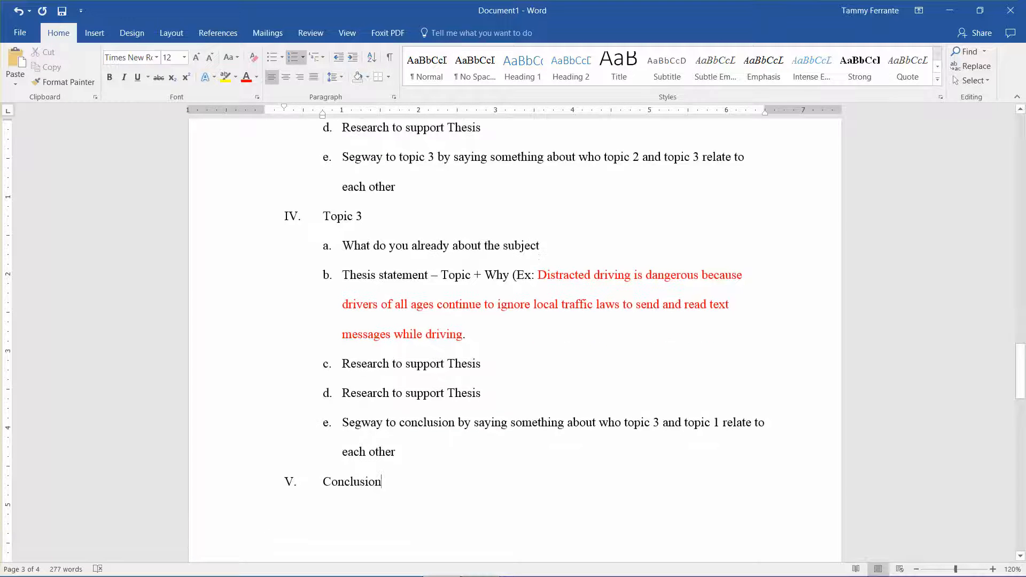
key(Up)
key(Up)
key(Up)
key(Up)
key(Up)
key(Up)
key(Up)
key(Up)
key(Up)
key(Up)
key(Up)
key(Up)
key(Up)
key(Up)
key(Up)
key(Up)
key(Up)
key(Up)
key(Up)
key(Up)
key(Up)
key(Up)
key(Up)
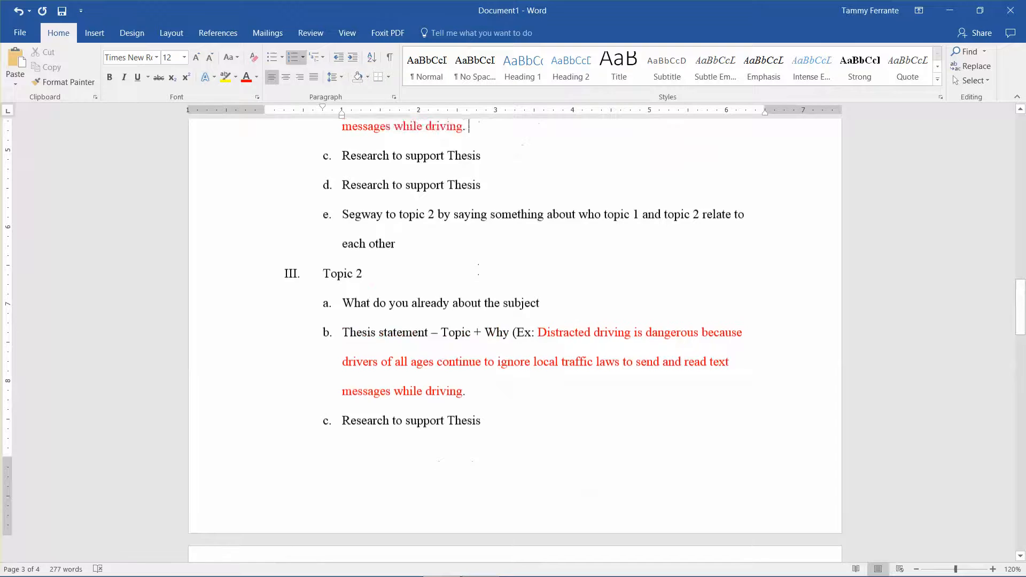
key(Up)
key(Up)
key(Up)
key(Up)
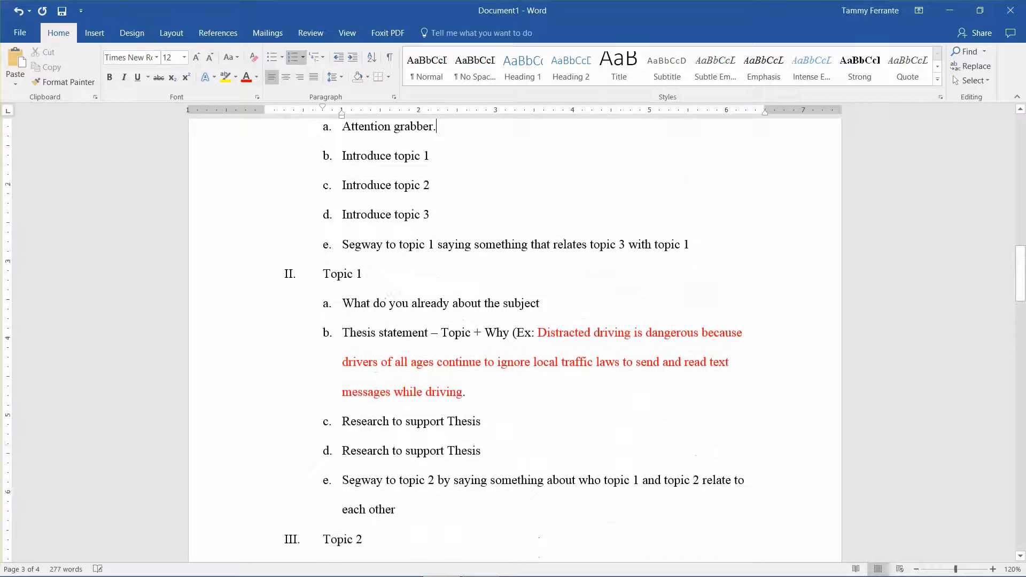
key(Down)
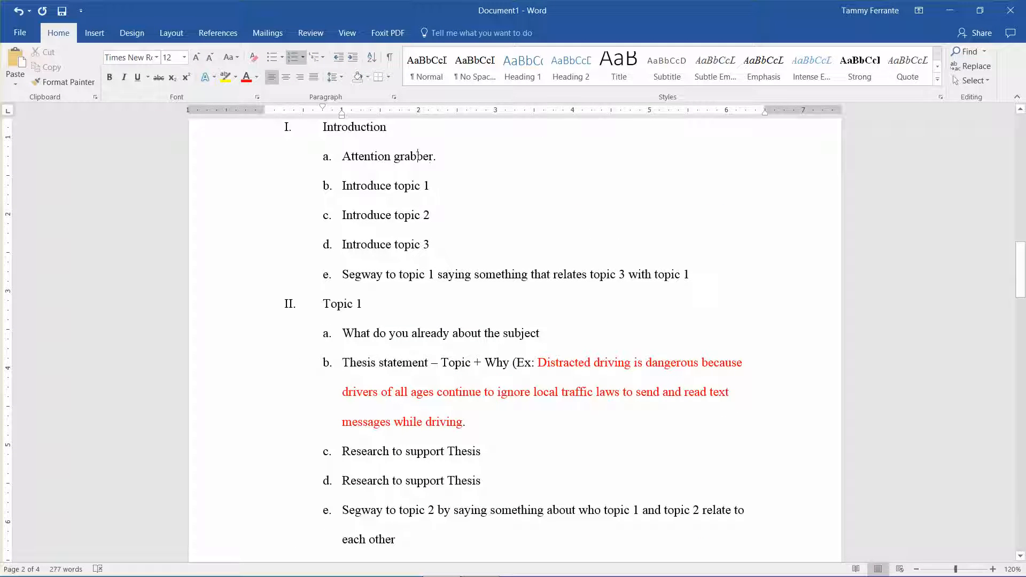
key(Left)
key(Left)
key(Left)
key(shift+Down)
key(shift+Down)
key(shift+Down)
key(shift+Down)
key(shift+Down)
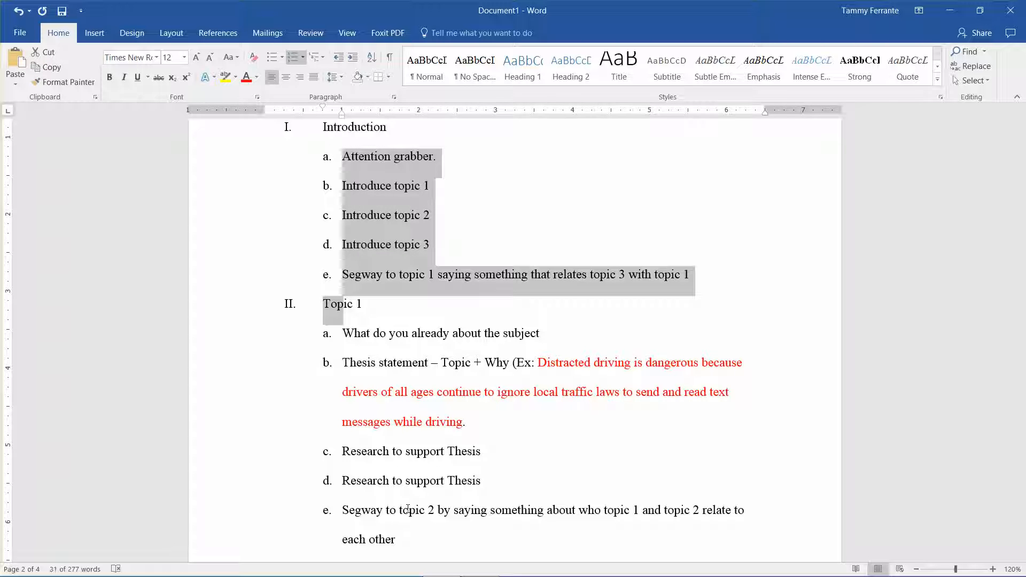
key(shift+Left)
key(shift+Right)
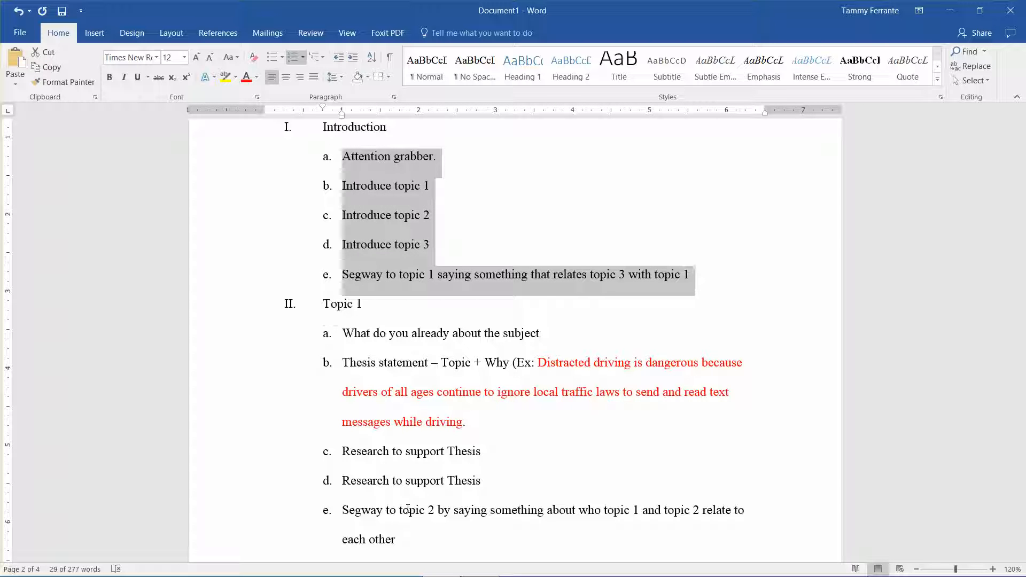
Step: Paste the copied Introduction sub-items on the line below the Conclusion heading
key(Down)
key(Down)
key(Down)
key(Down)
key(Down)
key(Down)
key(Down)
key(Down)
key(Down)
key(Down)
key(Down)
key(Down)
key(Down)
key(Down)
key(Down)
key(Down)
key(Down)
key(Down)
key(Down)
key(Down)
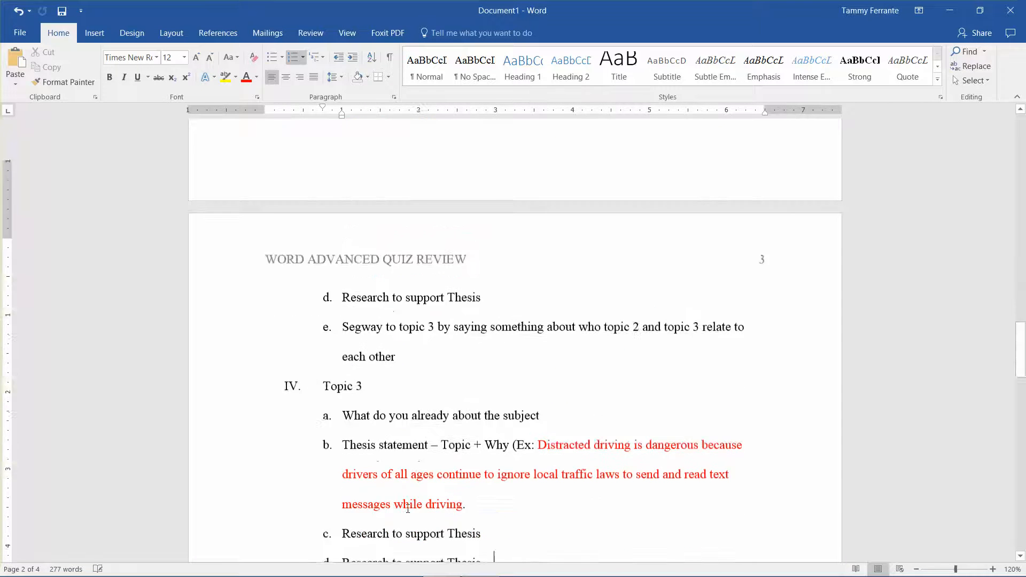
key(ctrl+v)
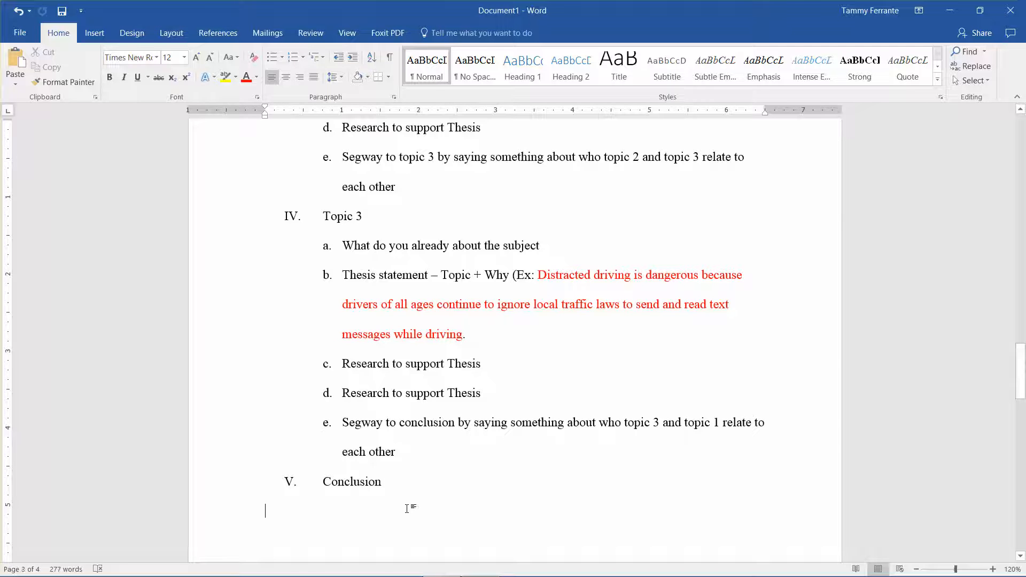
key(Up)
key(Up)
key(Up)
key(Up)
key(Up)
key(Up)
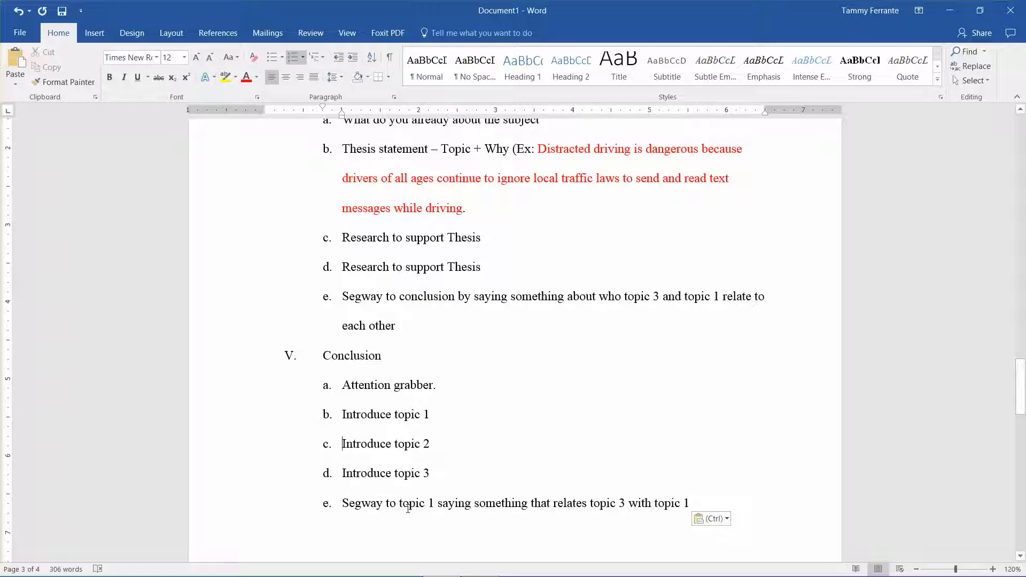
key(Down)
key(Right)
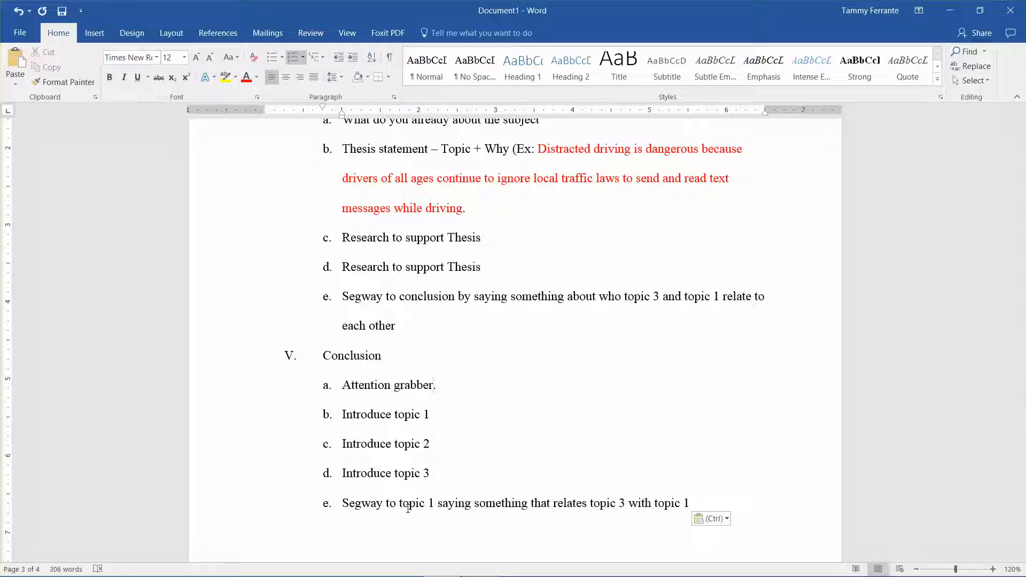
Step: Replace item a under Conclusion with "Brief statement of how all three topics relate to each other."
key(Right)
key(BackSpace)
key(BackSpace)
key(BackSpace)
key(BackSpace)
key(BackSpace)
key(BackSpace)
key(BackSpace)
key(BackSpace)
key(BackSpace)
key(BackSpace)
key(BackSpace)
key(BackSpace)
key(BackSpace)
key(BackSpace)
key(BackSpace)
key(BackSpace)
key(BackSpace)
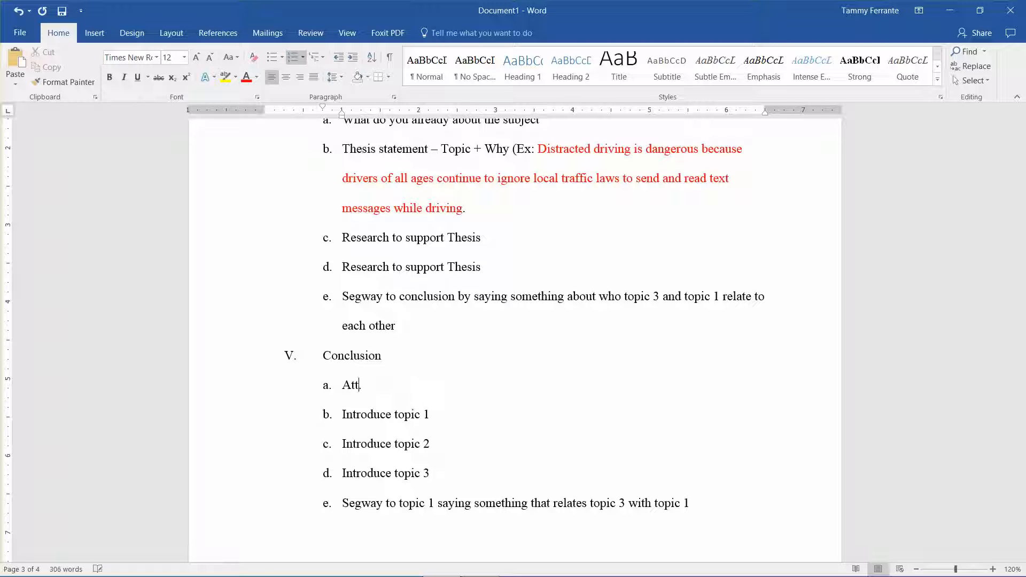
text(Brief stat)
text(of )
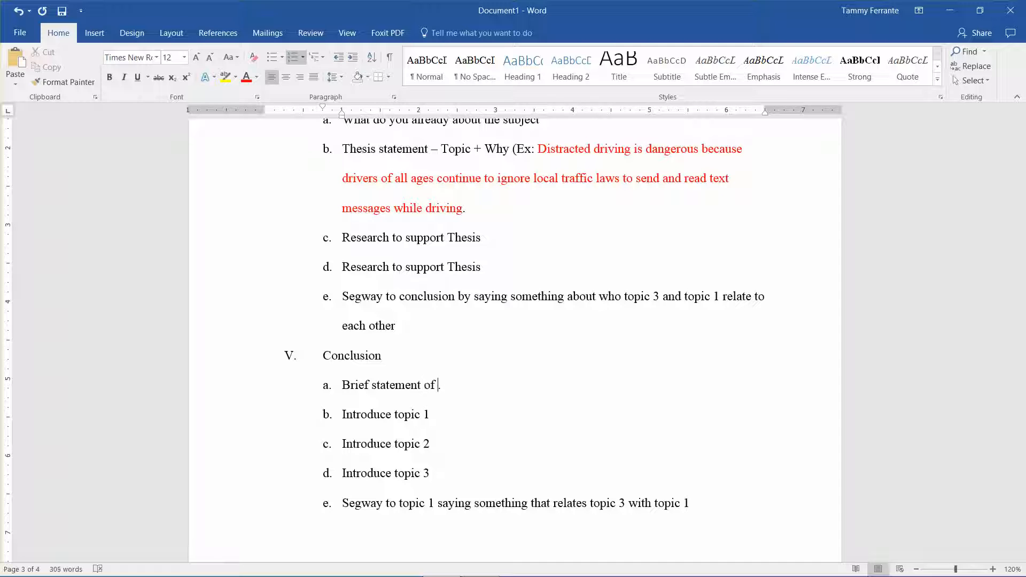
text(how all thre)
text(e topics rel)
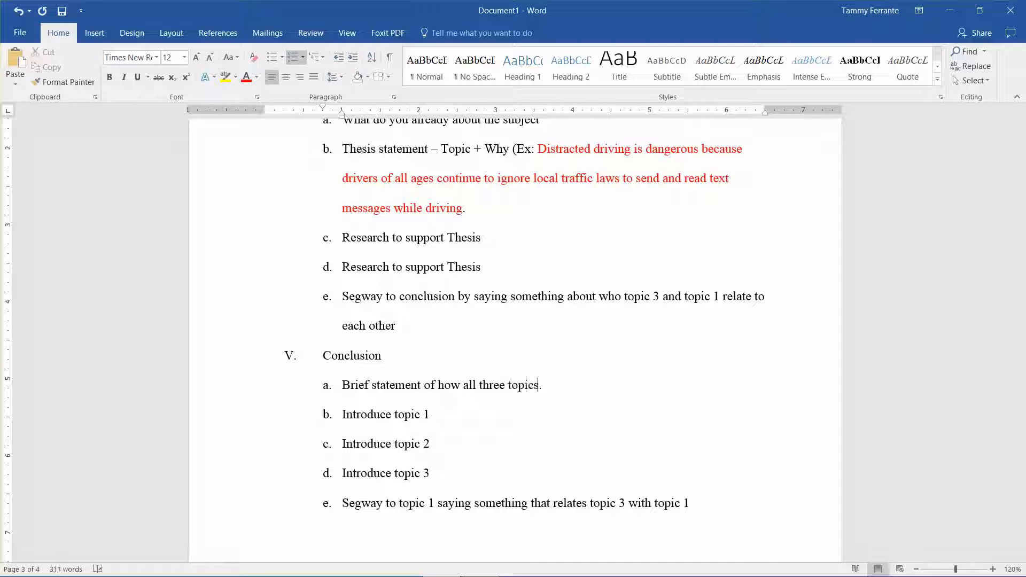
text(ate to each other)
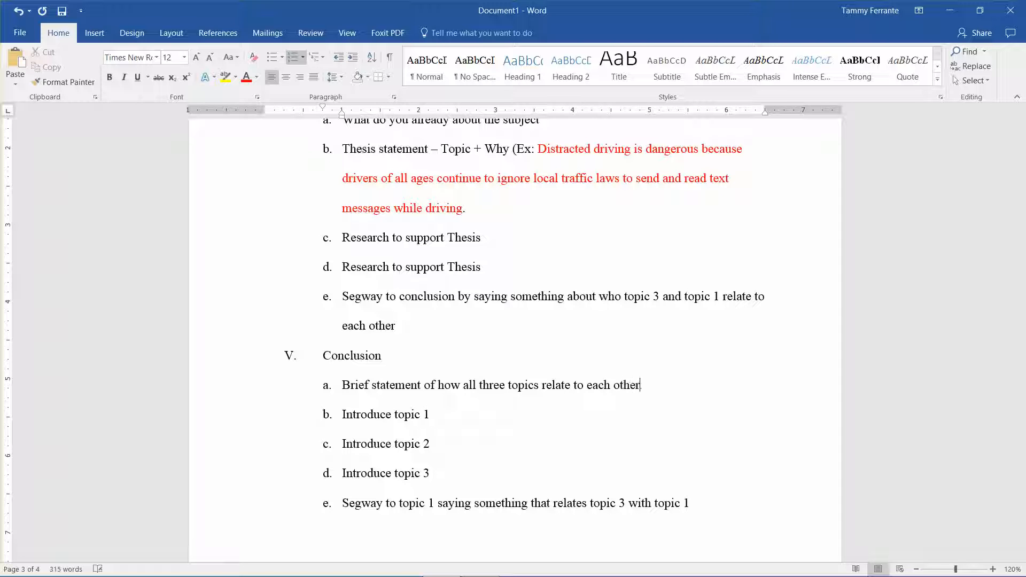
Step: Replace item b under Conclusion with "summarize topic 1 based on the stated research in Paragraph 2"
key(Left)
key(Left)
key(Left)
key(BackSpace)
key(BackSpace)
key(BackSpace)
key(BackSpace)
key(BackSpace)
key(BackSpace)
key(BackSpace)
key(BackSpace)
key(BackSpace)
text(summarie)
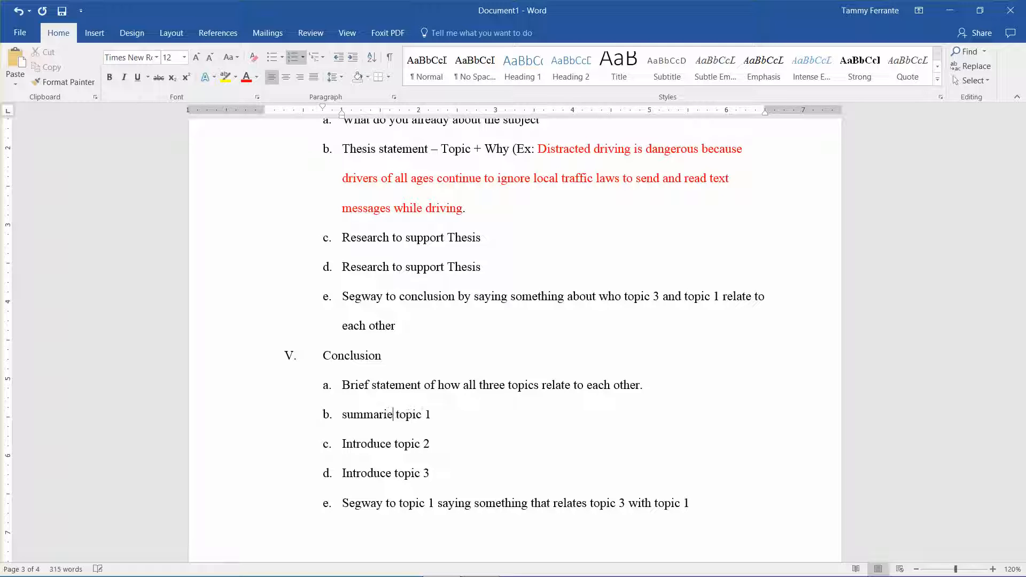
text(e based on the stated )
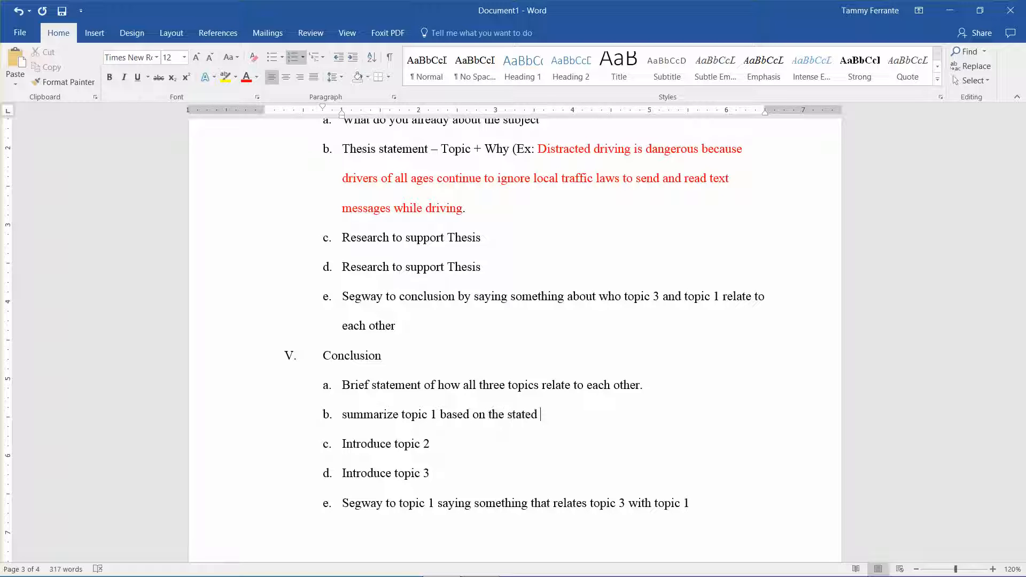
text(research in Paragraph 2)
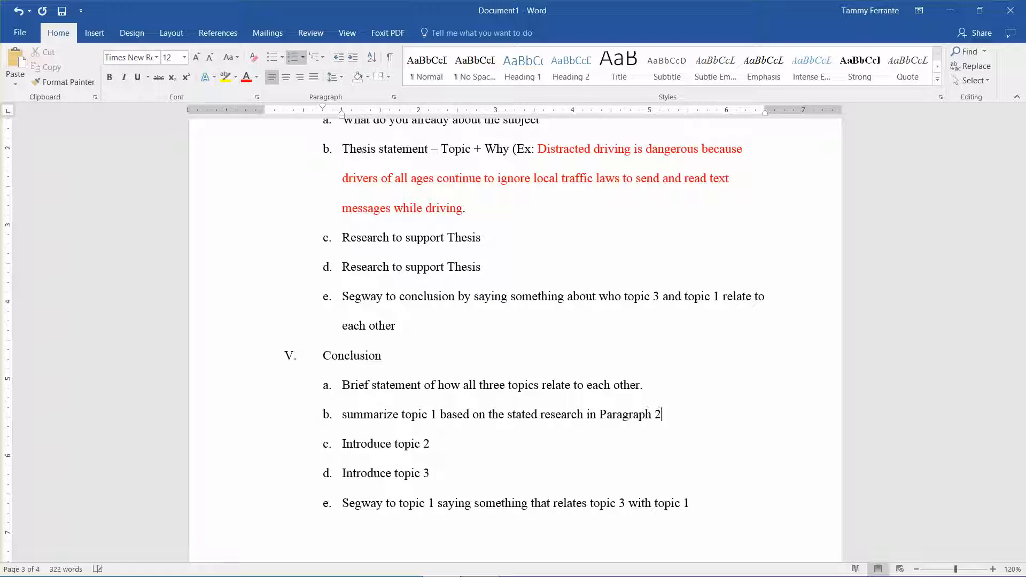
Step: Replace item c under Conclusion with "summarize topic 2 based on the stated research in Paragraph 3"
key(BackSpace)
key(BackSpace)
key(BackSpace)
key(BackSpace)
key(BackSpace)
key(BackSpace)
key(BackSpace)
key(BackSpace)
key(BackSpace)
key(BackSpace)
key(BackSpace)
key(BackSpace)
key(BackSpace)
key(BackSpace)
key(BackSpace)
key(BackSpace)
key(BackSpace)
text(summari)
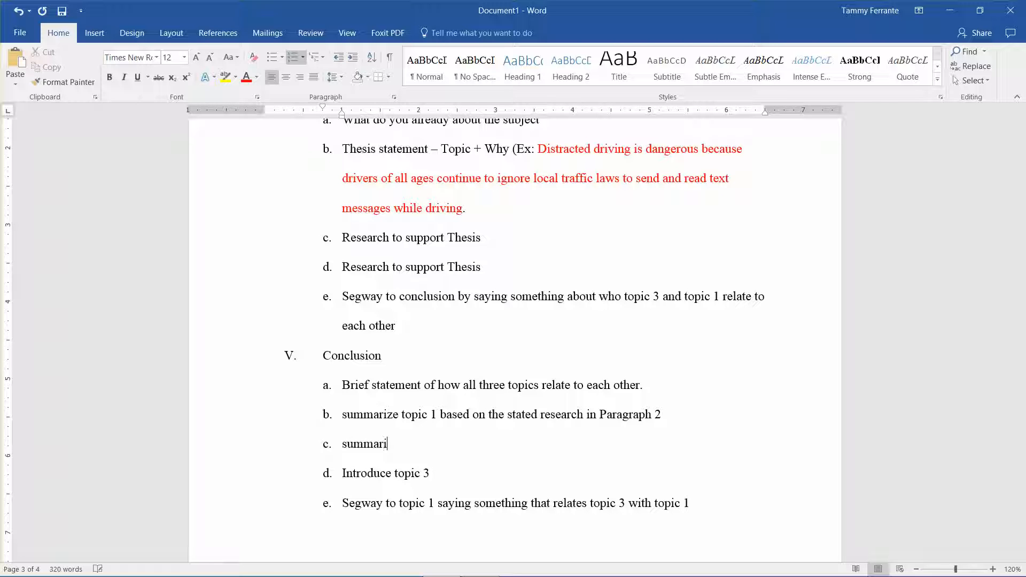
text(ze topic 2 based o)
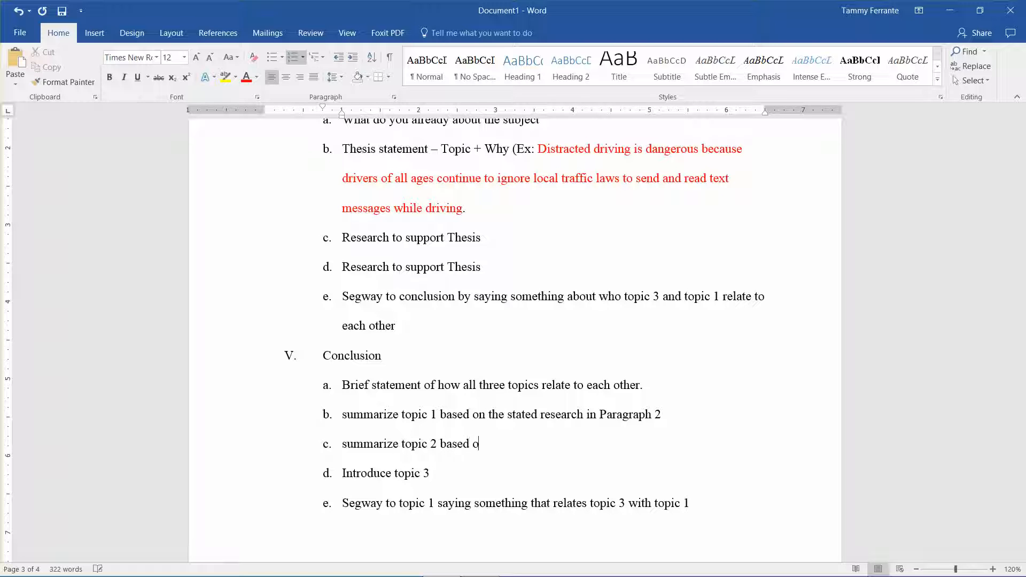
text(n the stated research in)
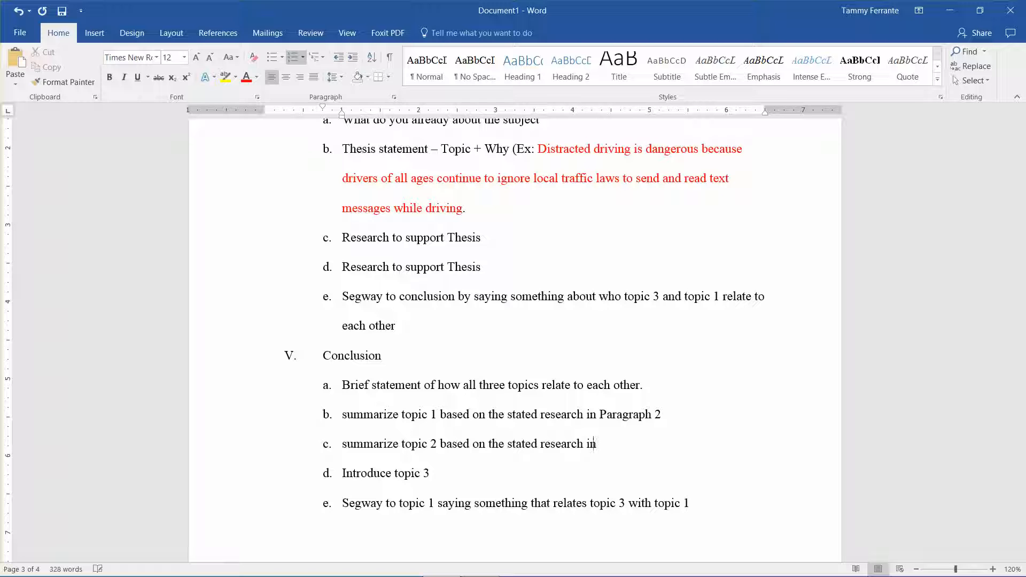
text( Paragraph 3)
Step: Replace item d under Conclusion with "summarize topic 3 based on the stated research in Paragraph 4"
key(BackSpace)
key(BackSpace)
key(BackSpace)
key(BackSpace)
key(BackSpace)
key(BackSpace)
key(BackSpace)
key(BackSpace)
key(BackSpace)
key(BackSpace)
key(BackSpace)
key(BackSpace)
key(BackSpace)
key(BackSpace)
key(BackSpace)
key(BackSpace)
key(BackSpace)
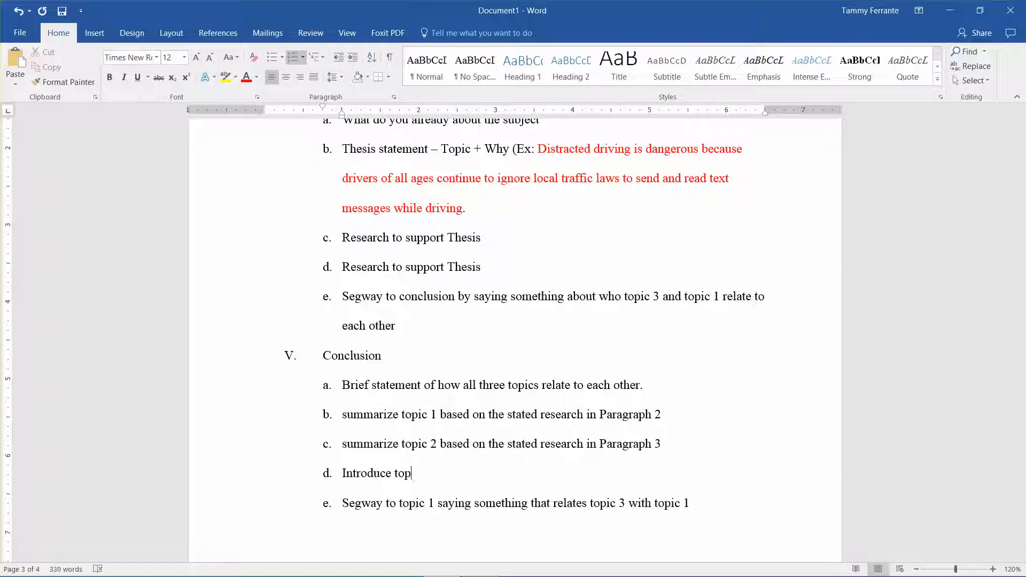
text(summarioz)
key(BackSpace)
key(BackSpace)
text(ze topic 3 b)
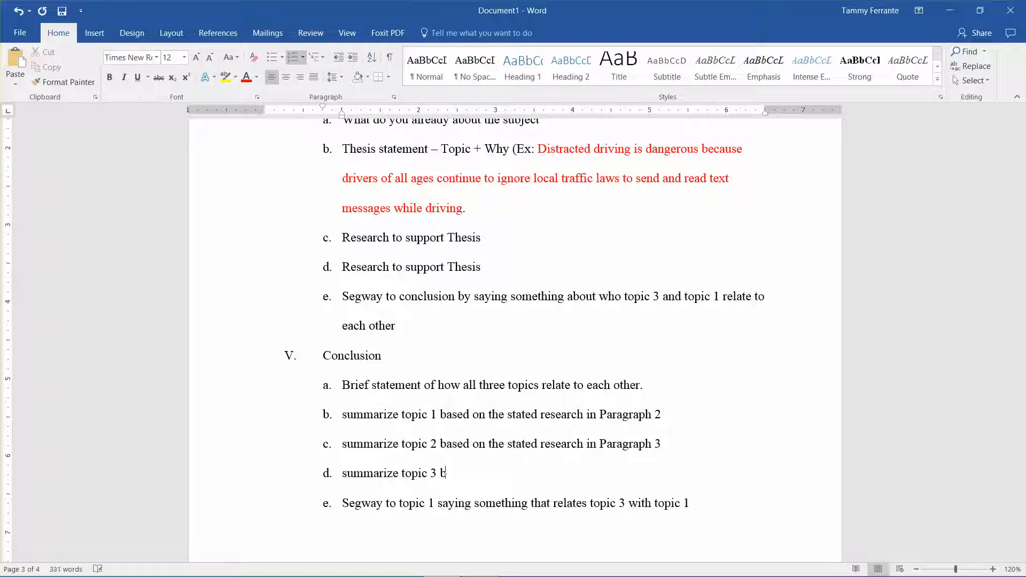
text(ased on the stated resd)
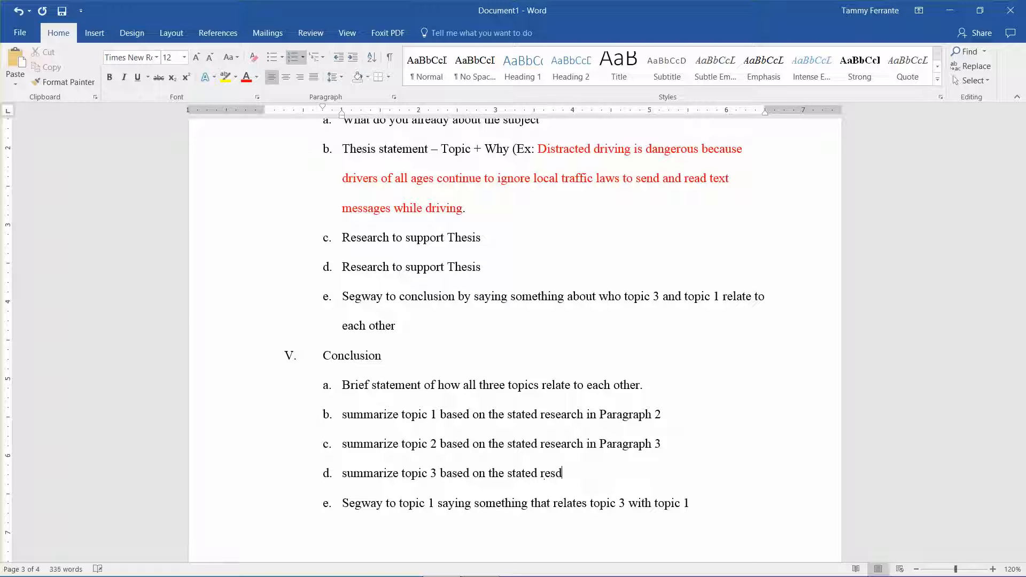
key(BackSpace)
text(earch in Paragraph 4)
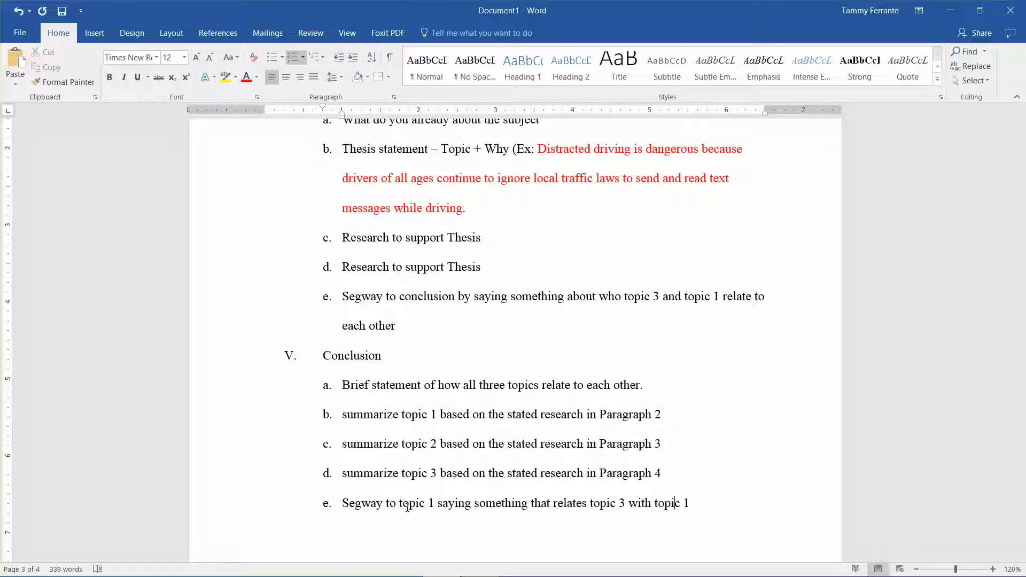
Step: Clear the "Segway to topic 1" text from item e under Conclusion, keeping its letter
key(BackSpace)
key(BackSpace)
key(BackSpace)
key(BackSpace)
key(BackSpace)
key(BackSpace)
key(BackSpace)
key(BackSpace)
key(BackSpace)
key(BackSpace)
key(BackSpace)
key(BackSpace)
key(BackSpace)
key(BackSpace)
key(BackSpace)
key(BackSpace)
key(BackSpace)
key(BackSpace)
key(BackSpace)
key(BackSpace)
key(BackSpace)
key(BackSpace)
key(BackSpace)
key(BackSpace)
key(BackSpace)
key(BackSpace)
key(BackSpace)
key(BackSpace)
key(BackSpace)
key(BackSpace)
key(BackSpace)
key(BackSpace)
key(BackSpace)
key(BackSpace)
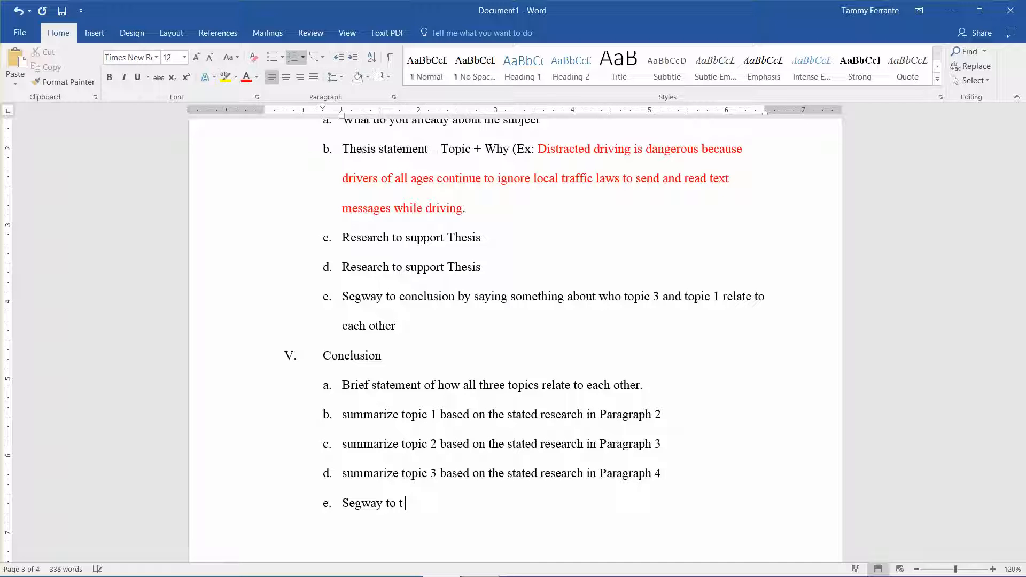
key(BackSpace)
key(BackSpace)
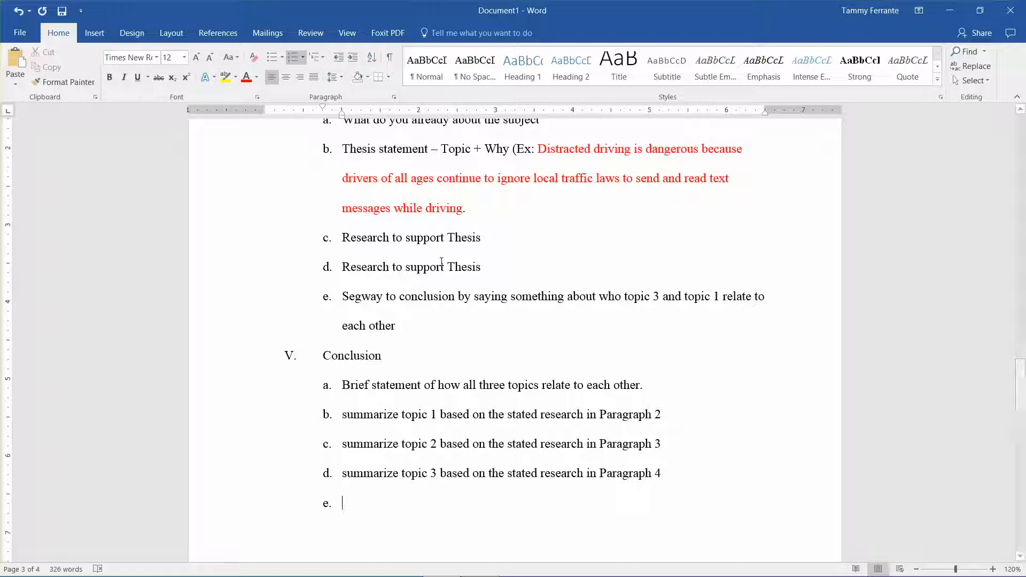
Step: Begin item e under Conclusion with "Final statement summarizing what was learned or"
text(Final statement)
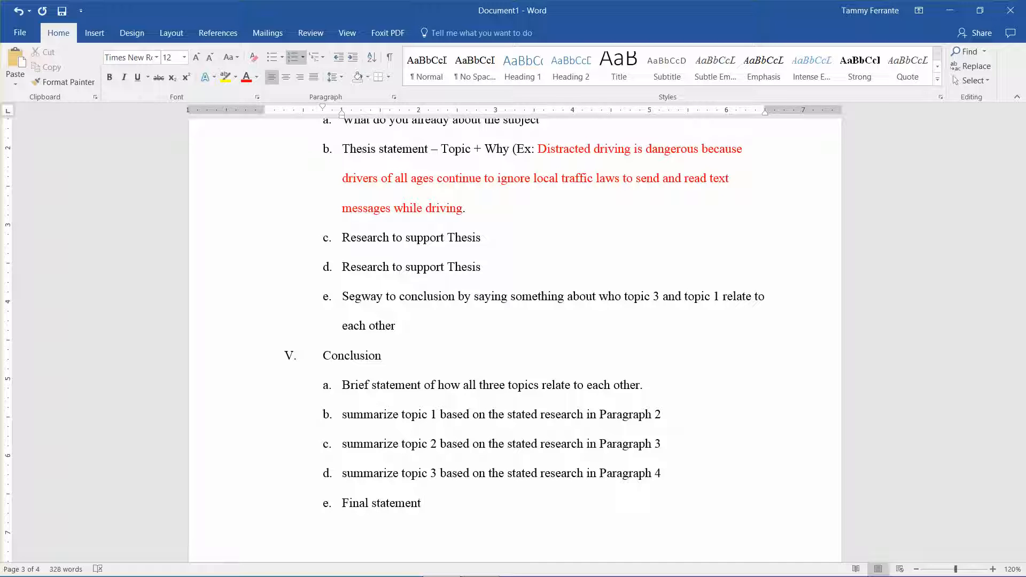
text( summarizing the)
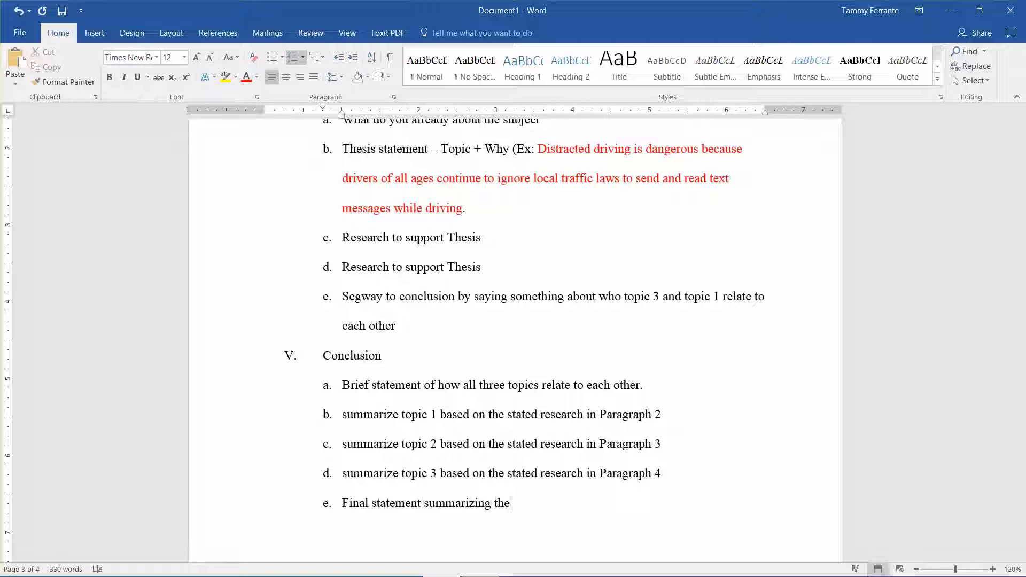
key(BackSpace)
key(BackSpace)
key(BackSpace)
key(BackSpace)
text(what was )
text(we)
key(BackSpace)
key(BackSpace)
text(learned or )
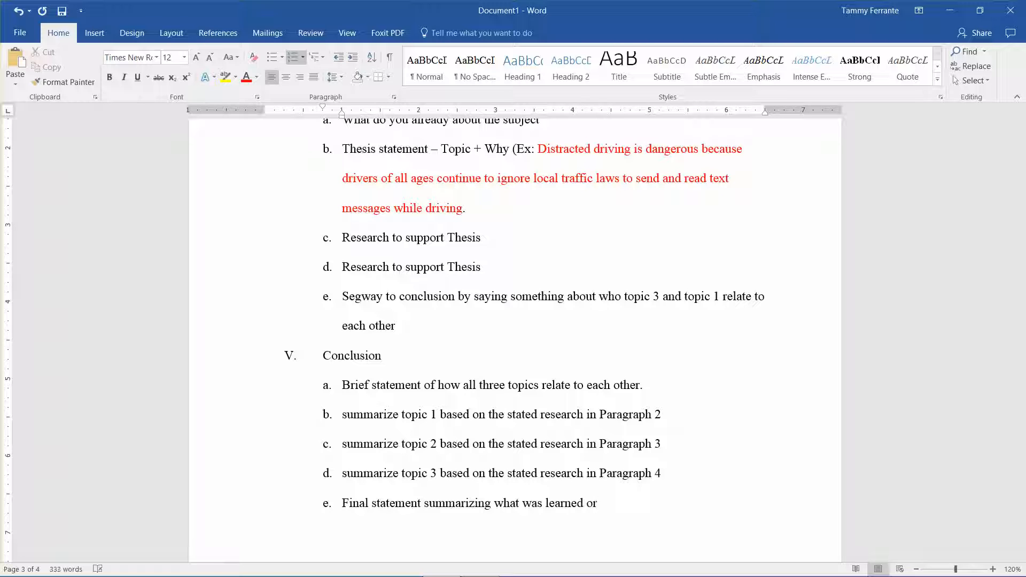
text(how )
text(to)
Step: Complete item e under Conclusion with "how research can move forward in this area."
key(BackSpace)
key(BackSpace)
key(BackSpace)
text(research can mo)
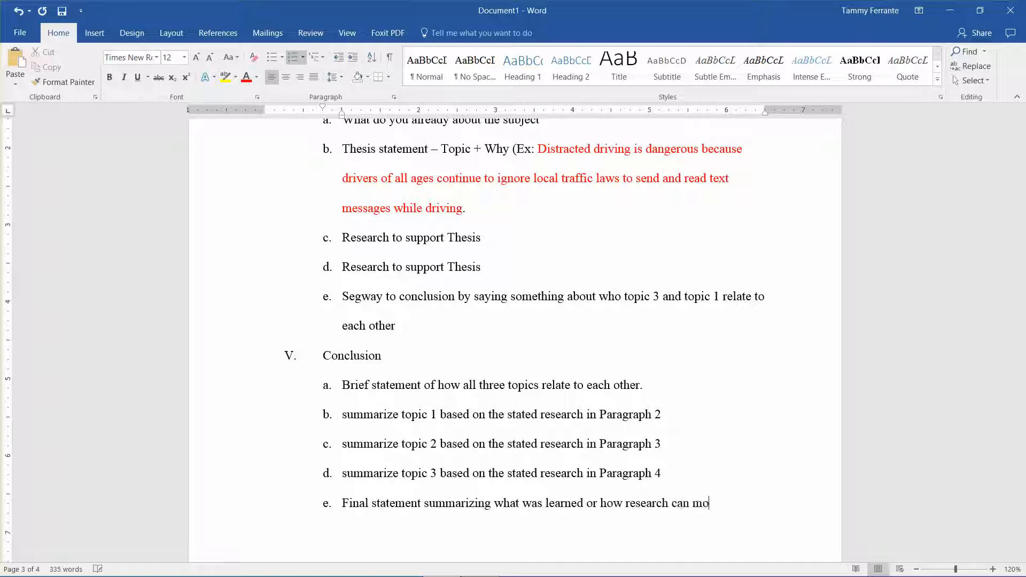
text(ve forward in this are)
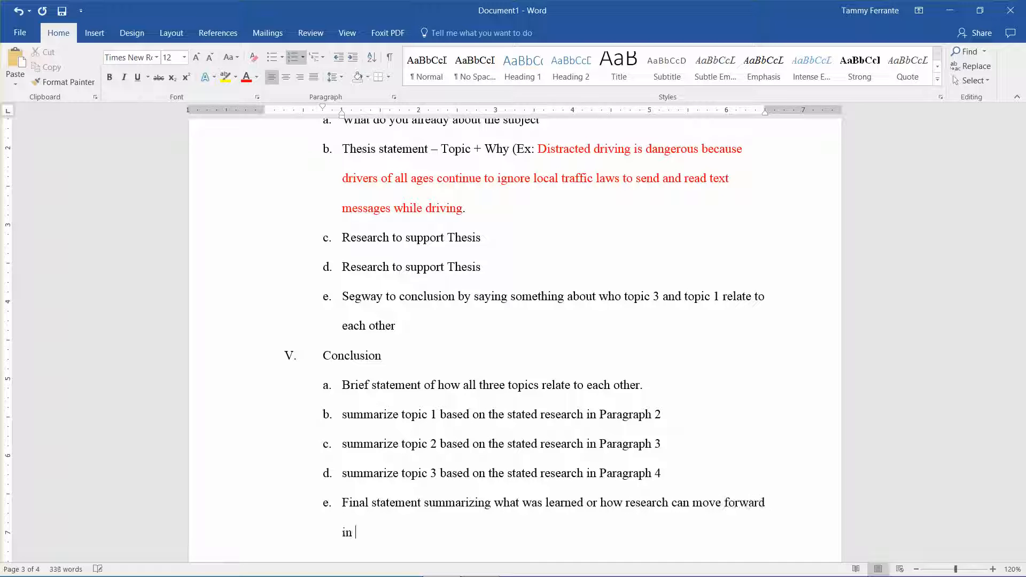
text(a.)
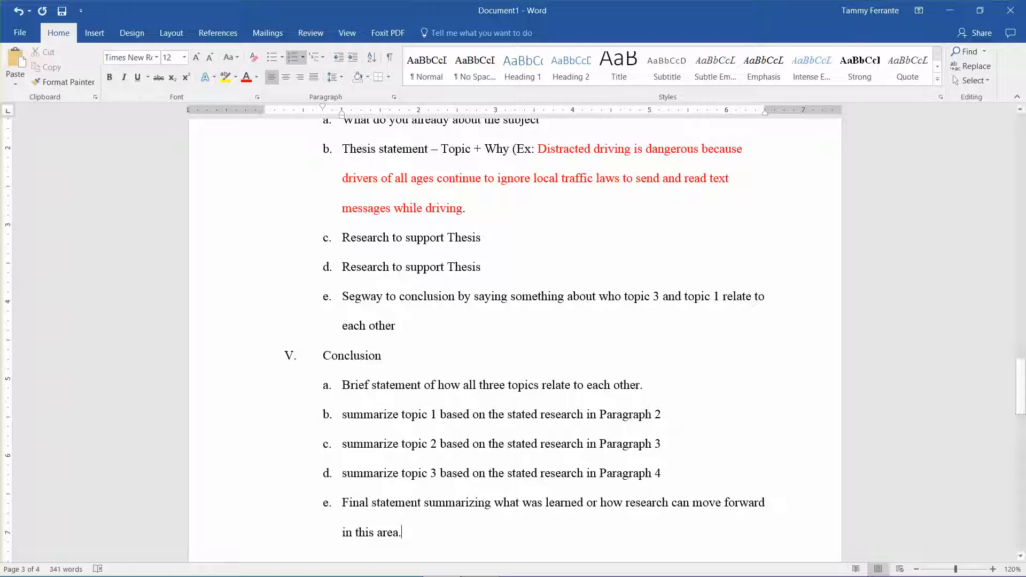
Step: Delete the Introduction heading and its Roman numeral I below the page 2 title, leaving an empty line
mouse_move(443, 565)
drag(1023, 366, 1019, 256)
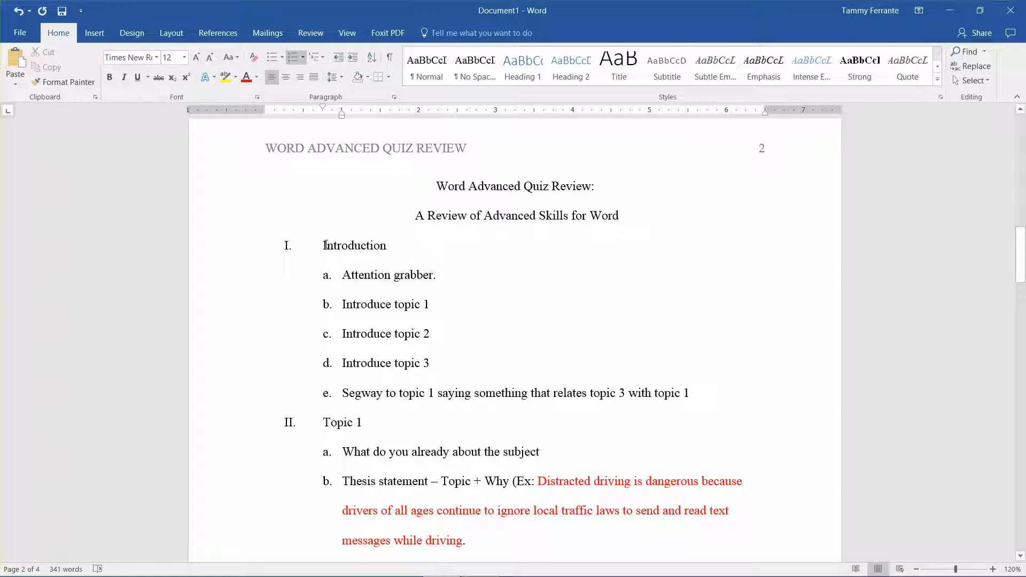
click(402, 245)
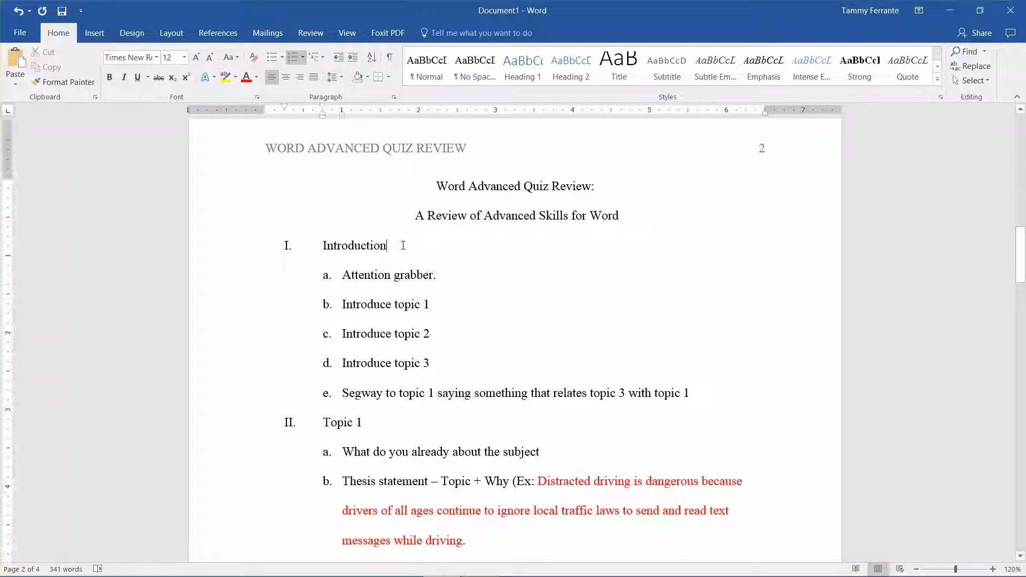
key(BackSpace)
key(BackSpace)
key(BackSpace)
key(BackSpace)
key(BackSpace)
key(BackSpace)
key(BackSpace)
key(BackSpace)
key(BackSpace)
key(BackSpace)
key(BackSpace)
key(BackSpace)
key(BackSpace)
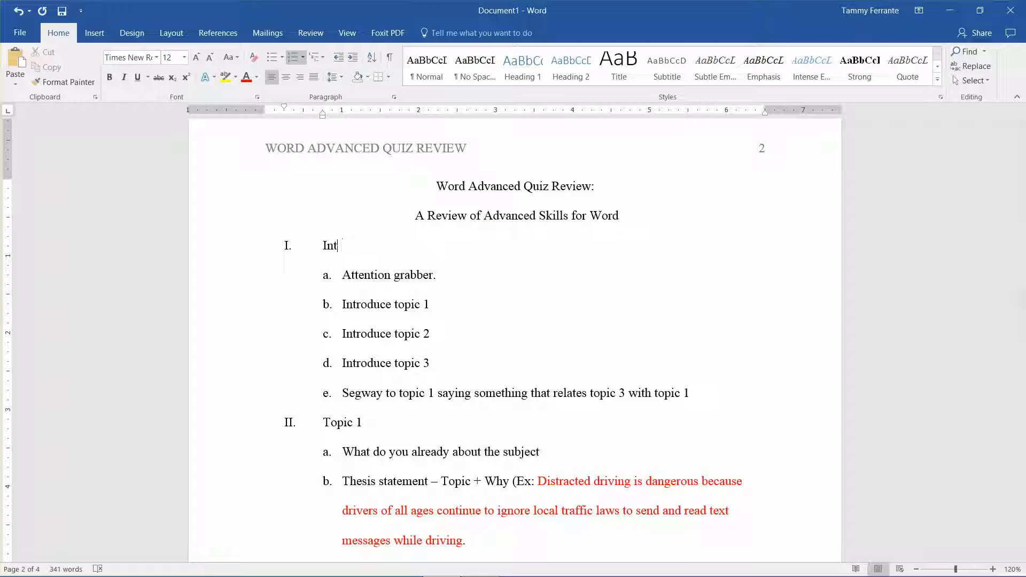
Step: Turn "Attention grabber." into an unnumbered paragraph on the empty line below the title, with a 0.5-inch first-line indent
key(BackSpace)
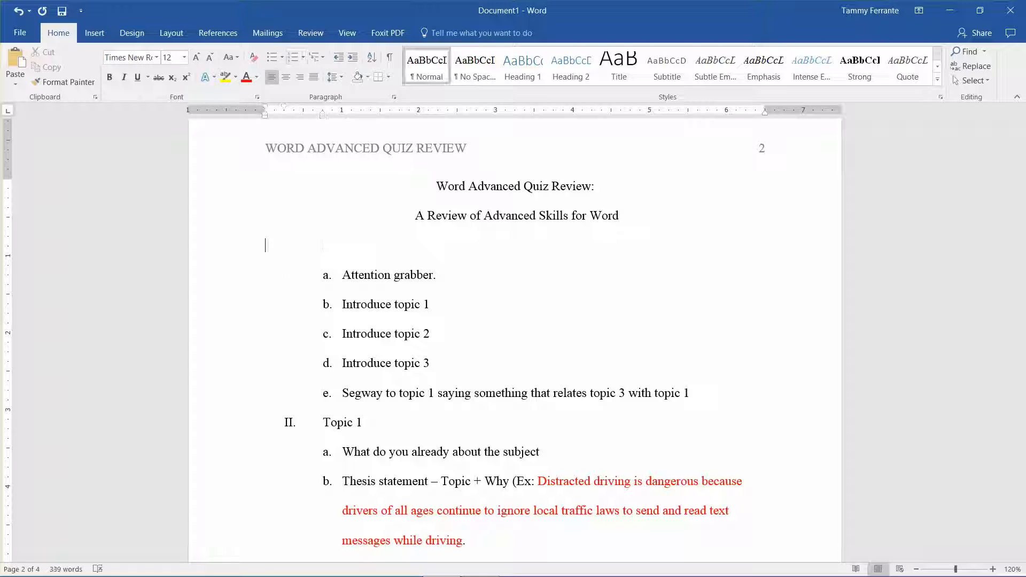
click(343, 275)
key(BackSpace)
key(BackSpace)
key(BackSpace)
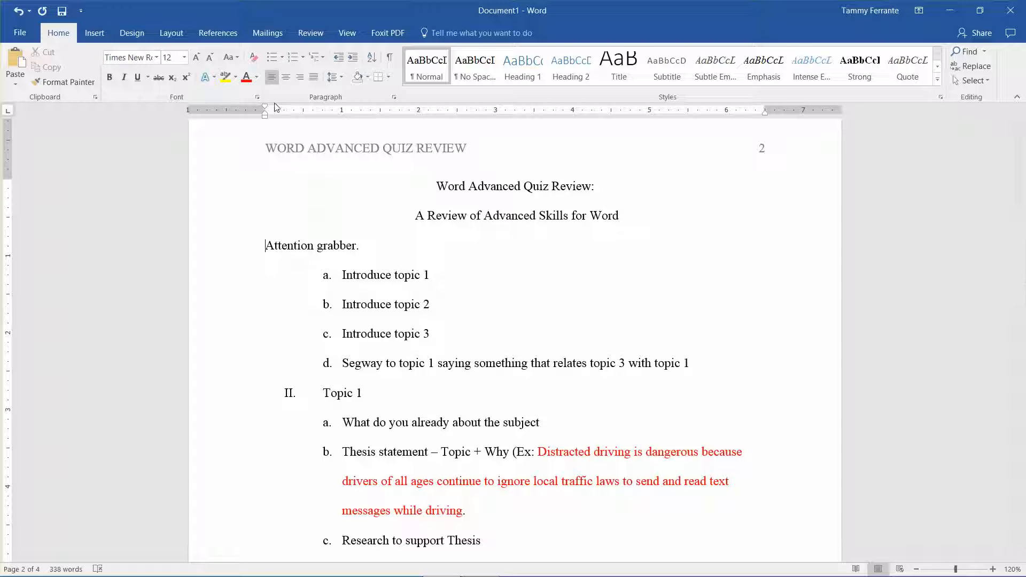
drag(266, 108, 303, 116)
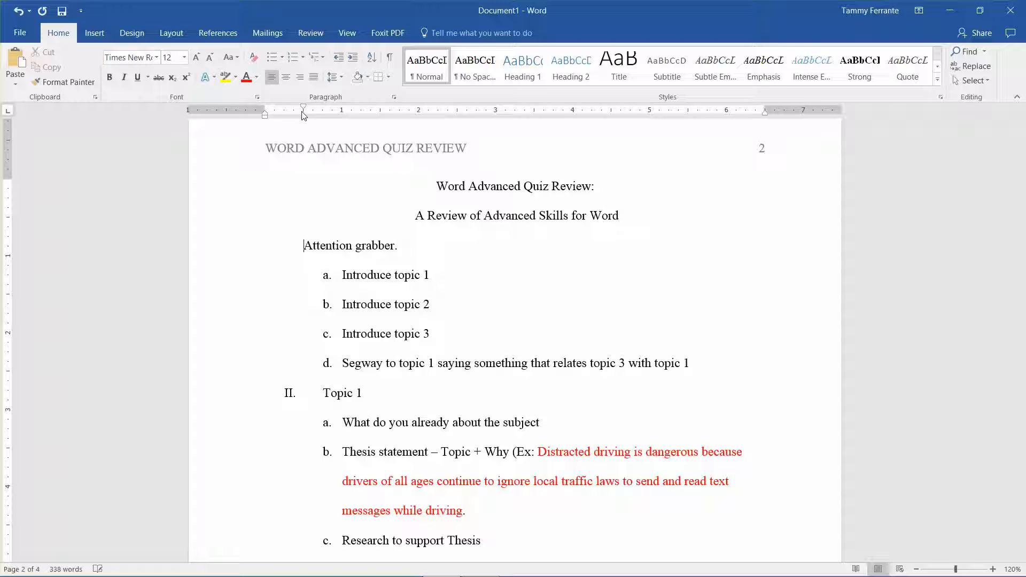
Step: Begin the indented paragraph, before "Attention grabber.", with "Distracted driving costs not only lives but also millions of dollars"
text(Distri)
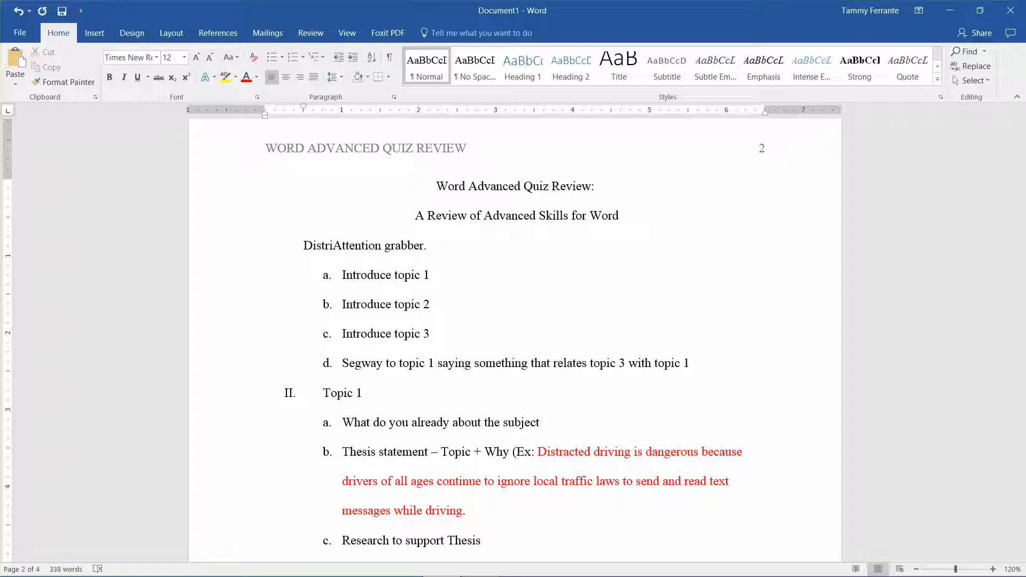
text(acted driv)
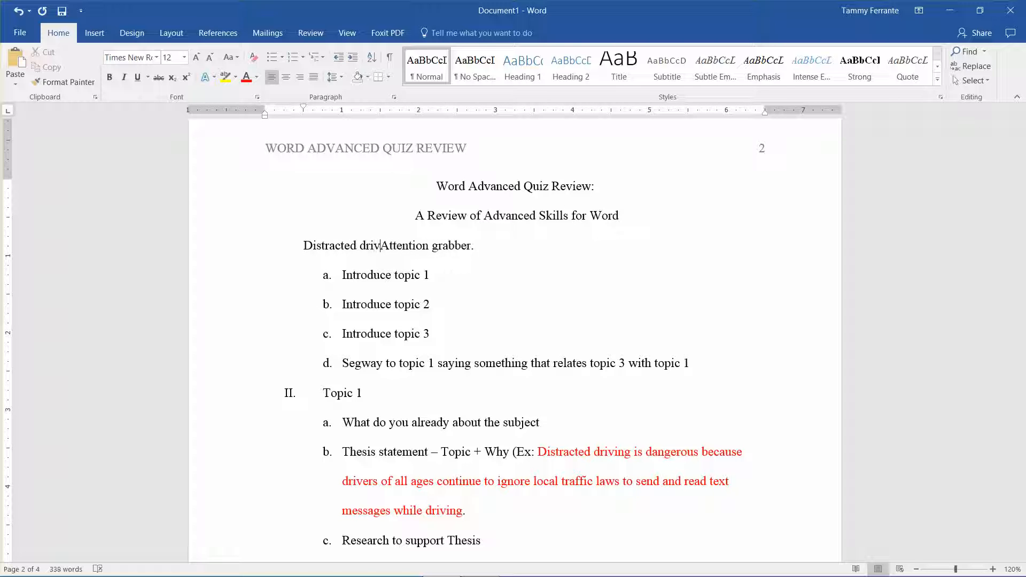
text(ing costs)
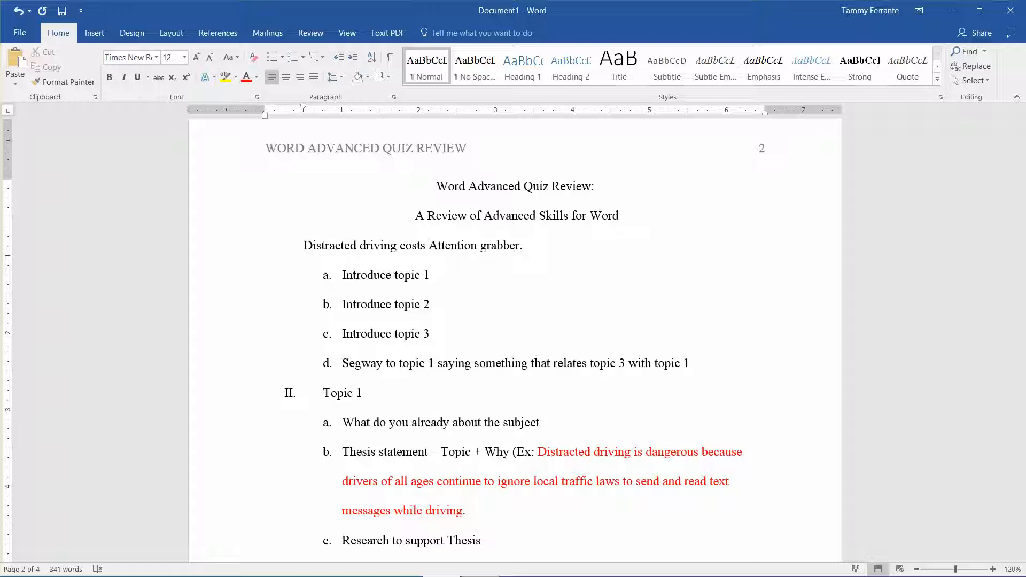
text(not only l)
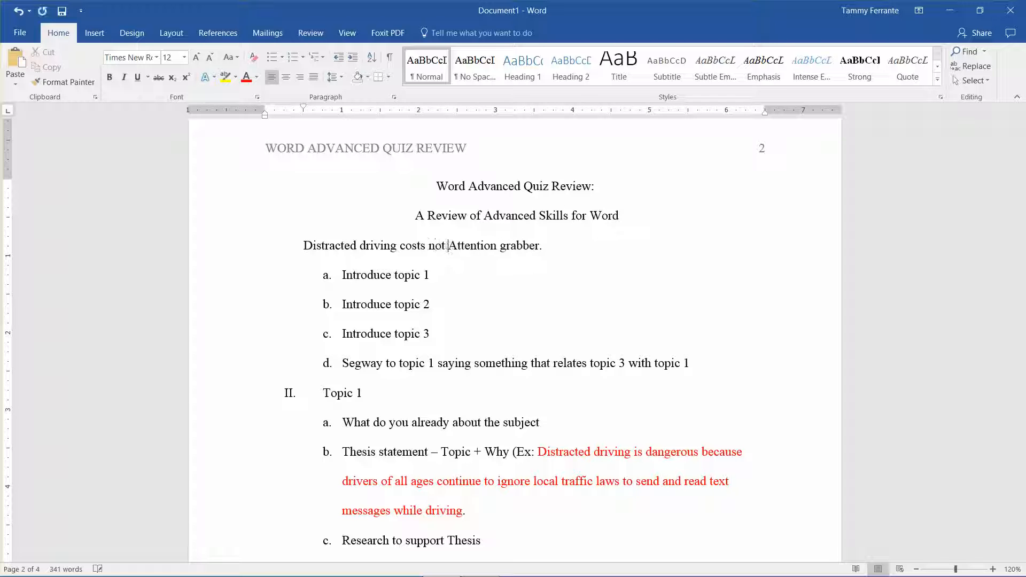
text(ives )
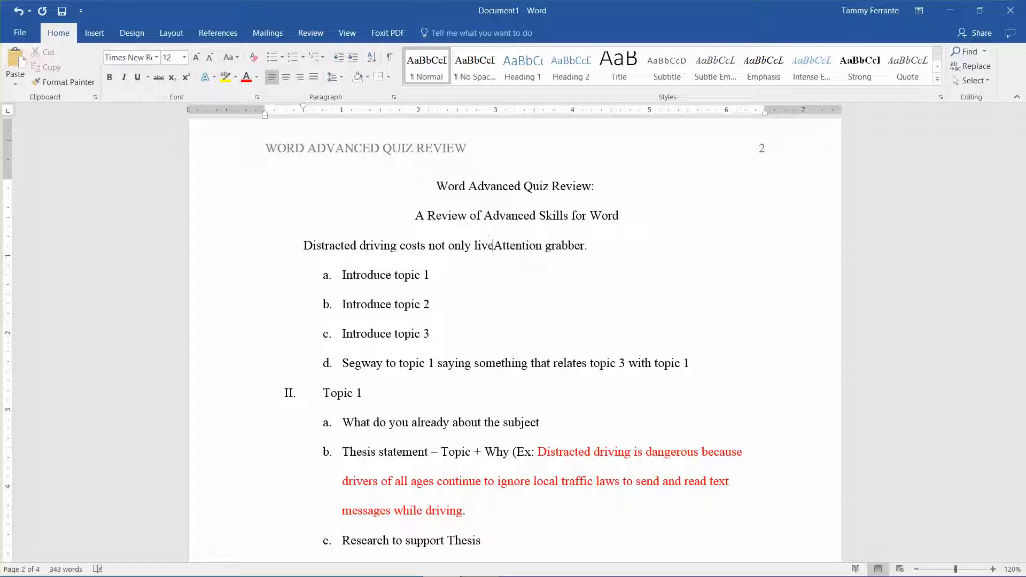
text(but also )
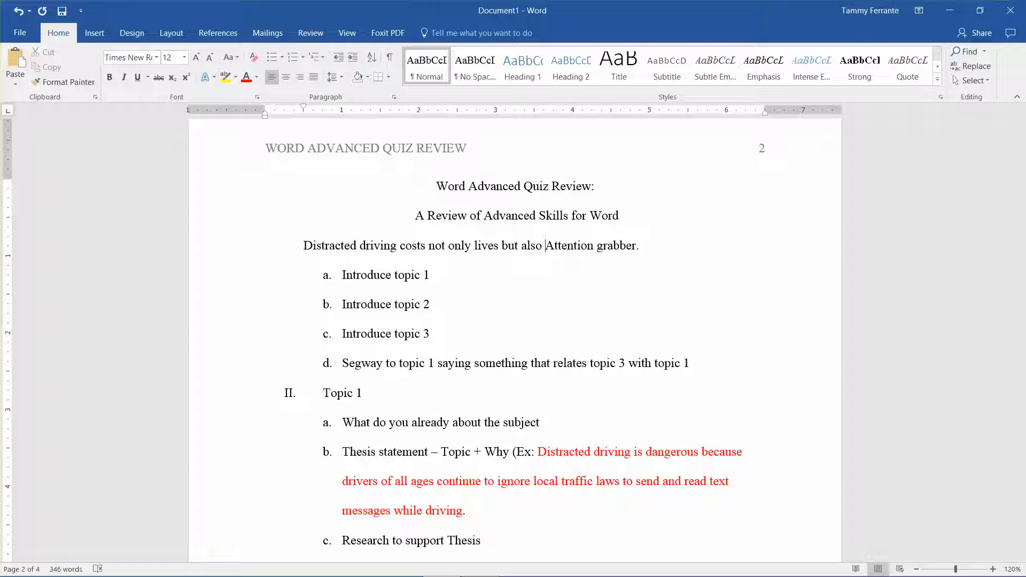
text(millions)
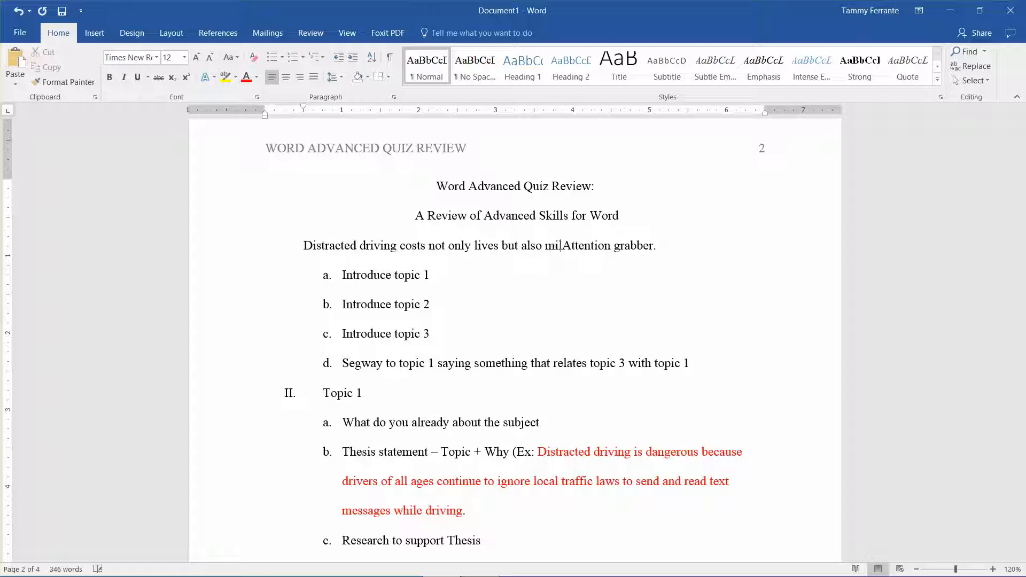
text( of dollars )
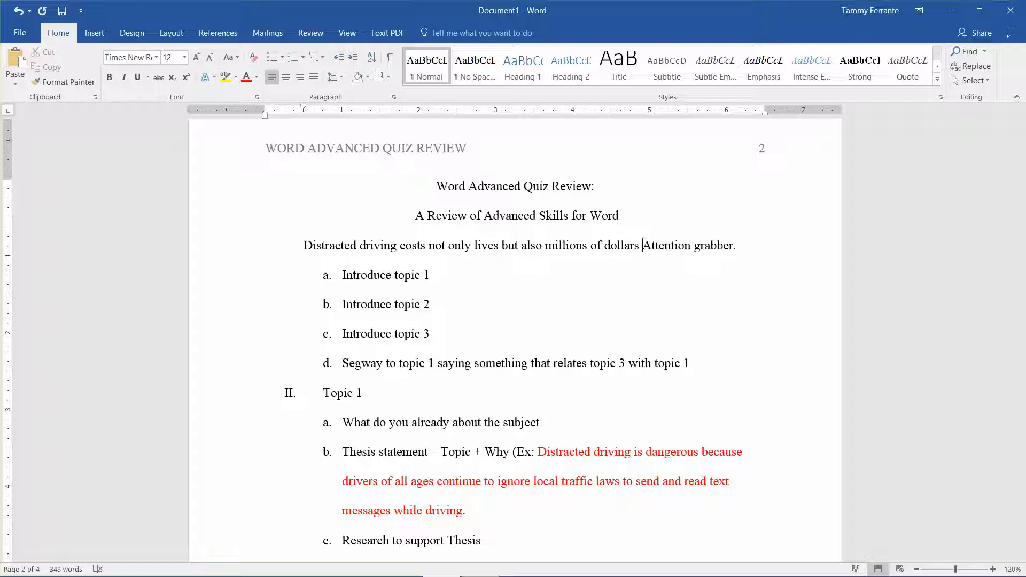
text(in)
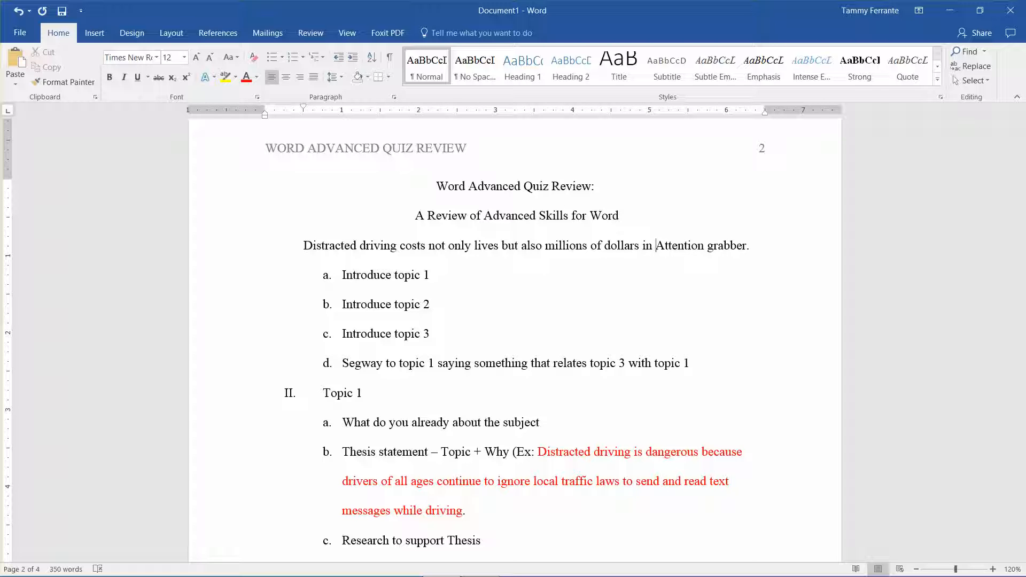
key(BackSpace)
key(BackSpace)
key(BackSpace)
key(BackSpace)
text(from)
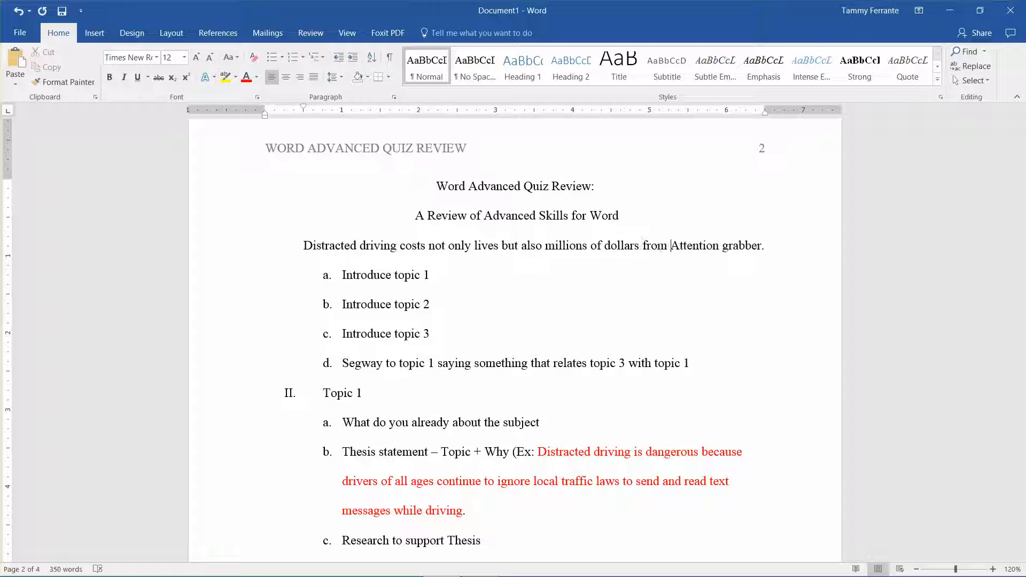
key(BackSpace)
key(BackSpace)
key(BackSpace)
key(BackSpace)
key(BackSpace)
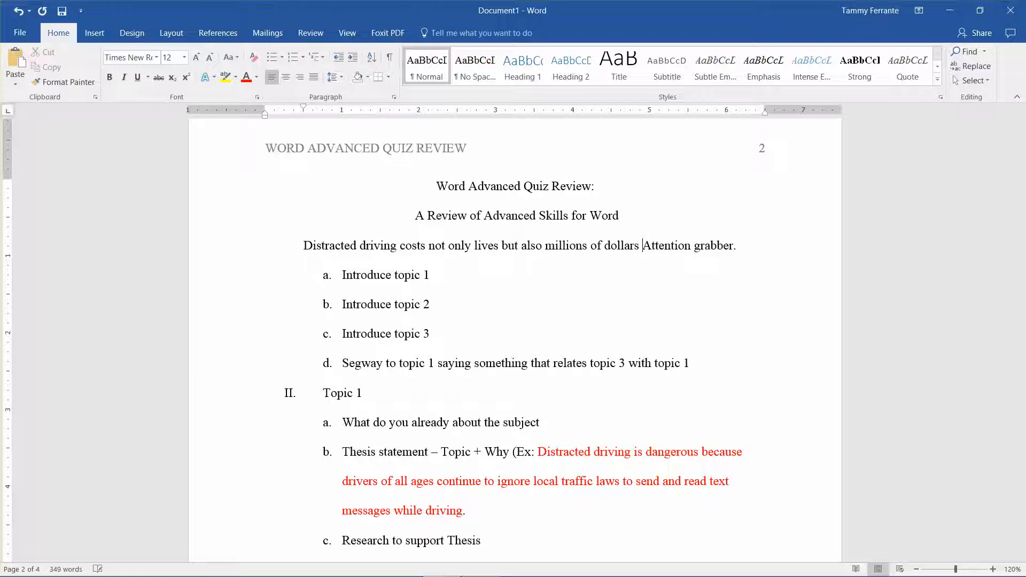
Step: Complete the distracted driving sentence with "in damage." and select its text from "Distracted" through "damage"
text(in damage)
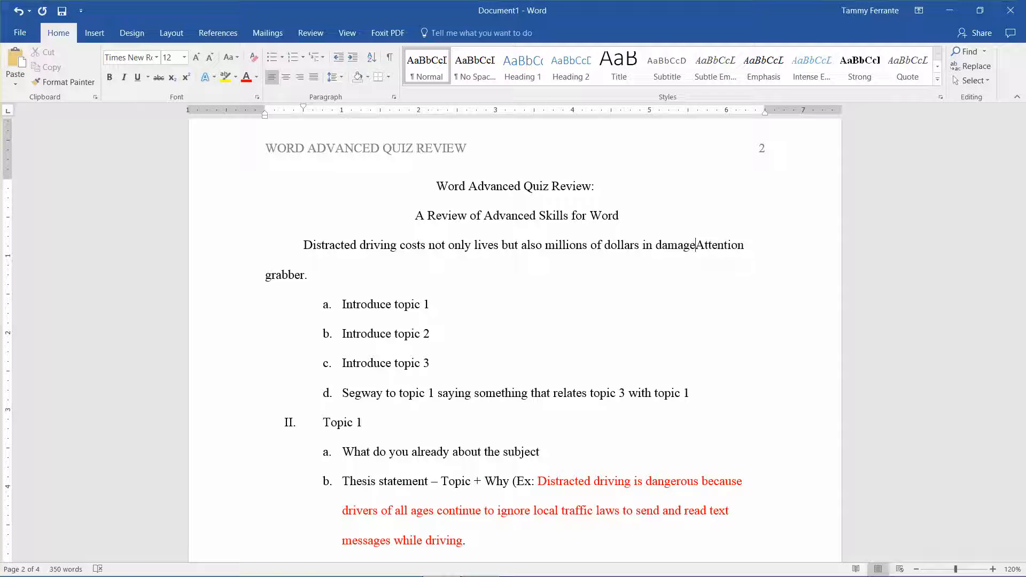
text(.)
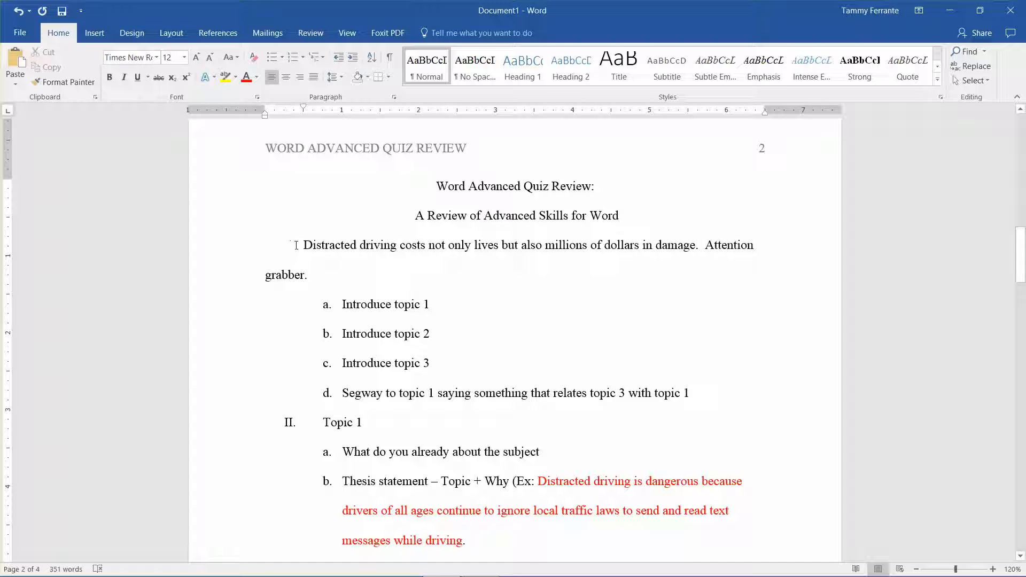
drag(303, 245, 693, 244)
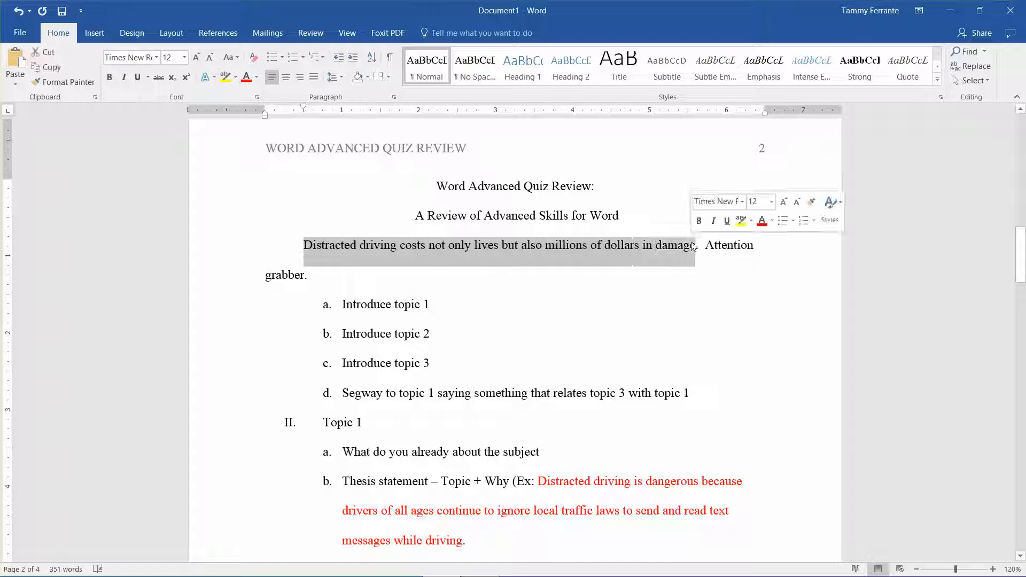
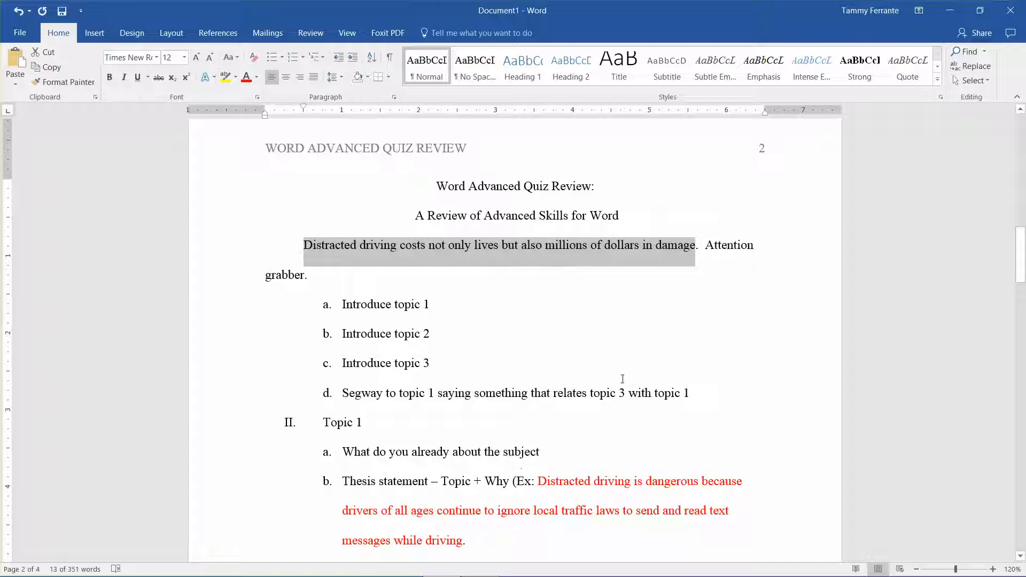
Step: Delete the placeholder "Attention grabber." from the end of the indented paragraph below the title
click(714, 245)
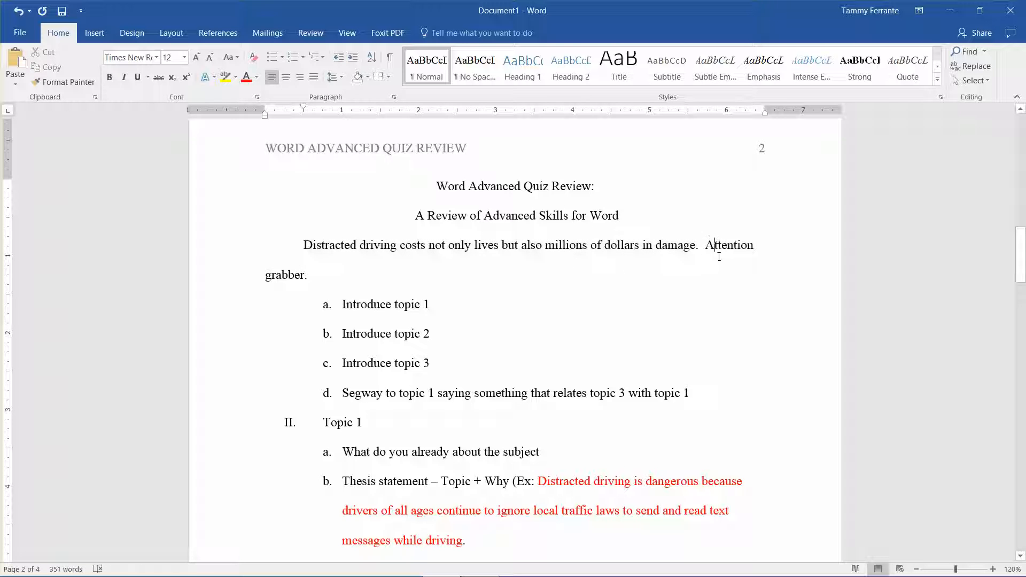
ctrl+click(719, 257)
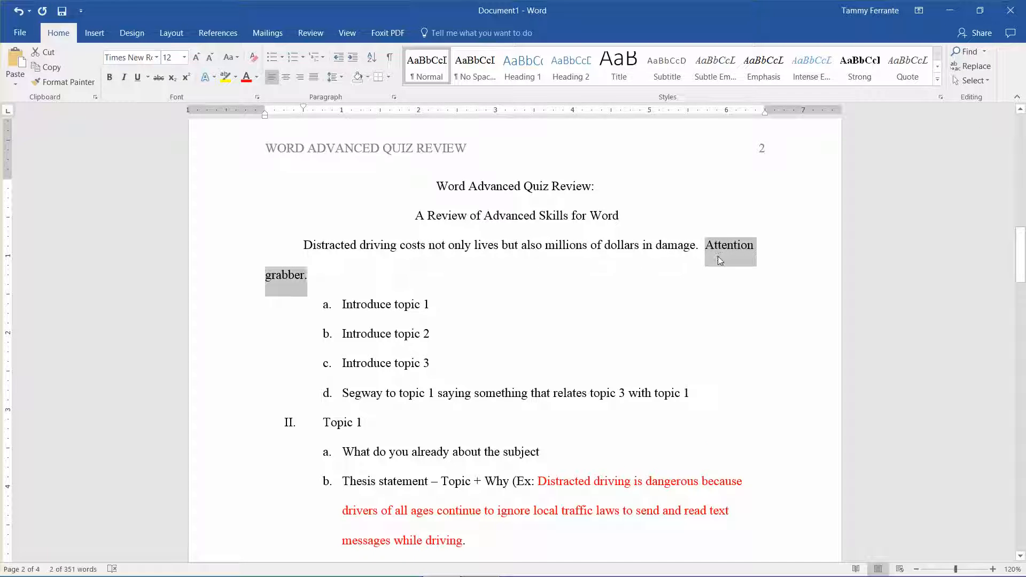
key(Delete)
Step: Replace "Introduce topic 1" in item a with the sentence opening "The main offenders of distracted driving may be"
key(Down)
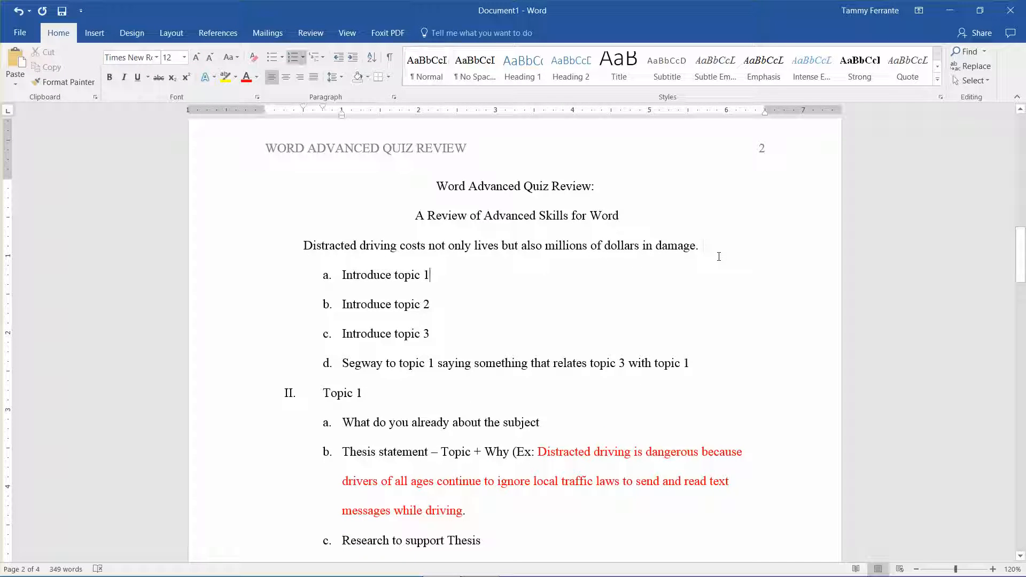
key(BackSpace)
key(BackSpace)
key(BackSpace)
key(BackSpace)
key(BackSpace)
key(BackSpace)
key(BackSpace)
key(BackSpace)
key(BackSpace)
key(BackSpace)
key(BackSpace)
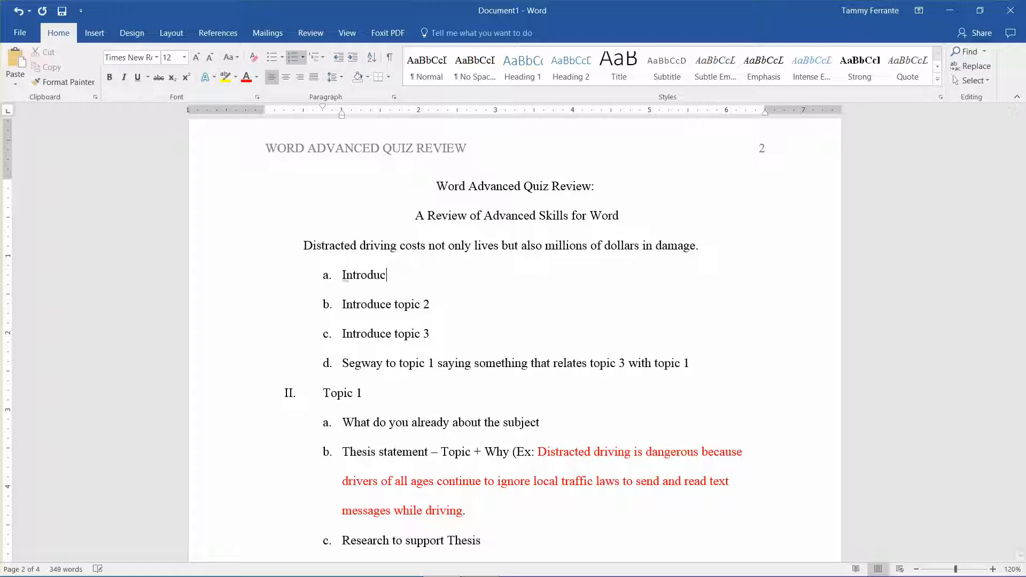
key(BackSpace)
key(BackSpace)
key(BackSpace)
key(BackSpace)
key(BackSpace)
text(The main offend)
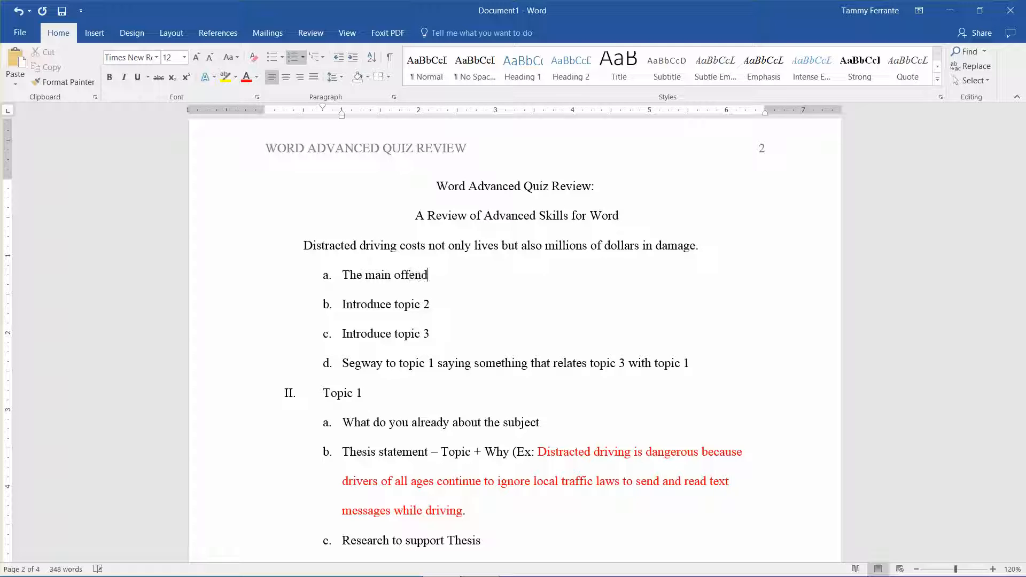
text(ers bf distracted di)
key(BackSpace)
text(riving may be )
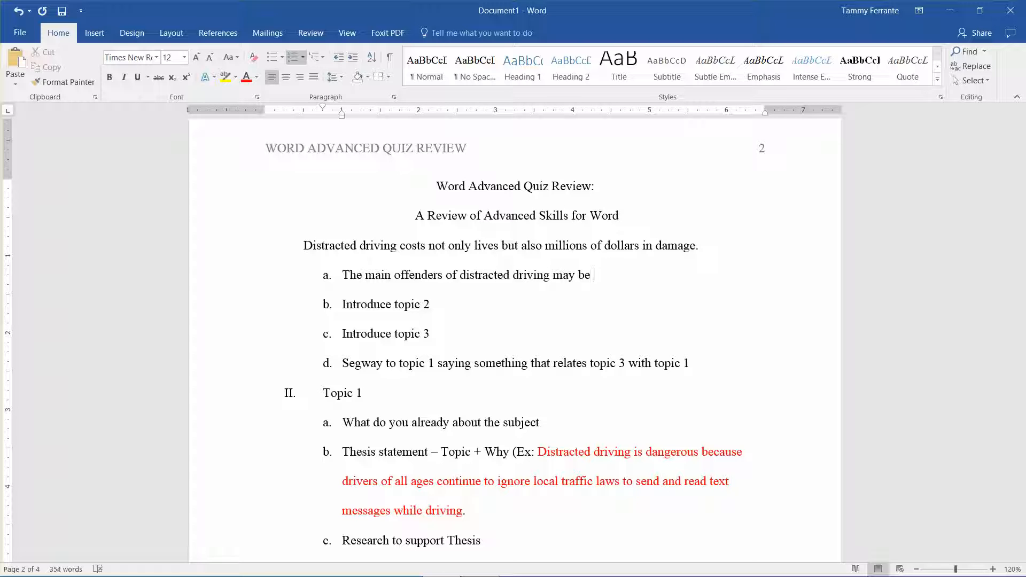
text(teenages)
Step: Continue the sentence in item a with "teenagers but they are not the only ones"
key(BackSpace)
text(rs but they are )
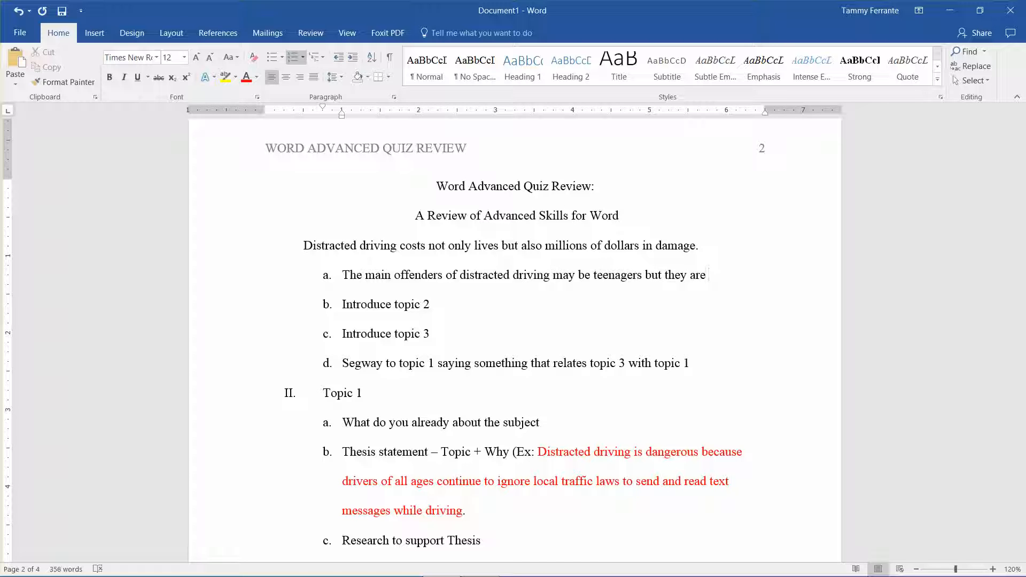
text(not the only ones )
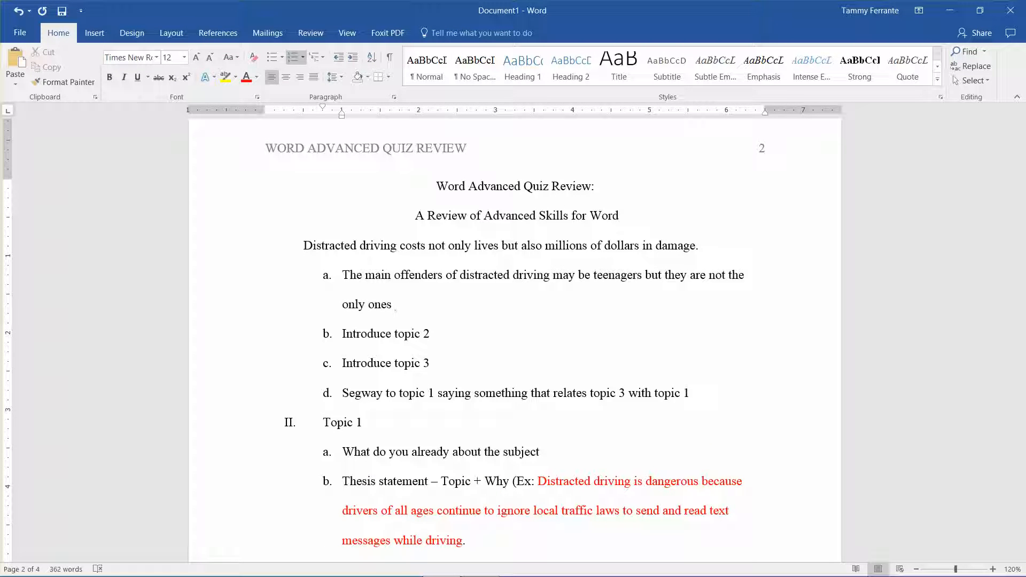
text(still texting and dr)
Step: Complete the main offenders sentence in item a with "still driving while distracted."
key(BackSpace)
key(BackSpace)
key(BackSpace)
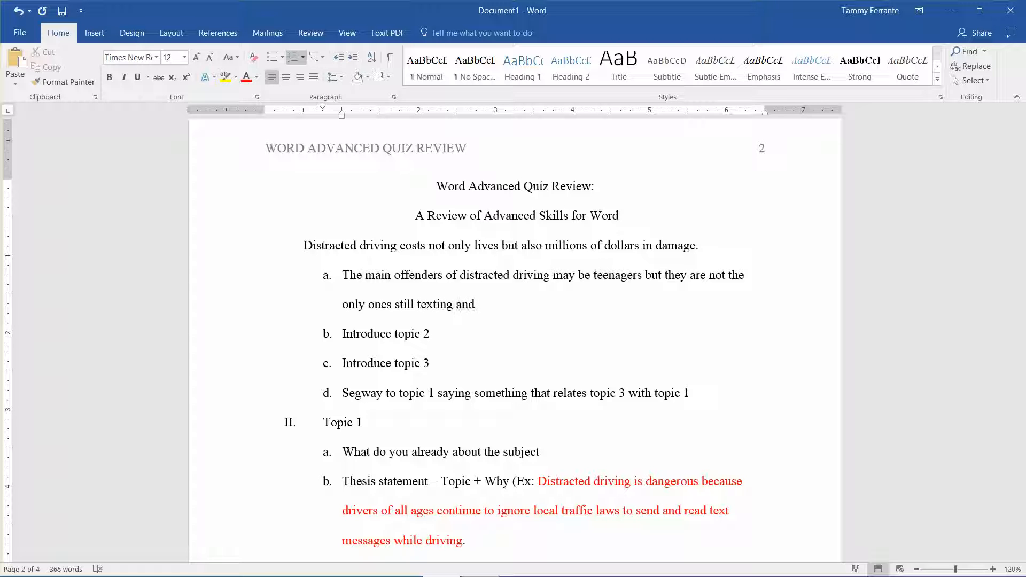
text(driving.)
key(BackSpace)
key(BackSpace)
key(BackSpace)
key(BackSpace)
key(BackSpace)
key(BackSpace)
key(BackSpace)
key(BackSpace)
key(BackSpace)
key(BackSpace)
key(BackSpace)
key(BackSpace)
key(BackSpace)
key(BackSpace)
key(BackSpace)
key(BackSpace)
key(BackSpace)
key(BackSpace)
key(BackSpace)
text(driving wil)
key(BackSpace)
key(BackSpace)
text(hile distra)
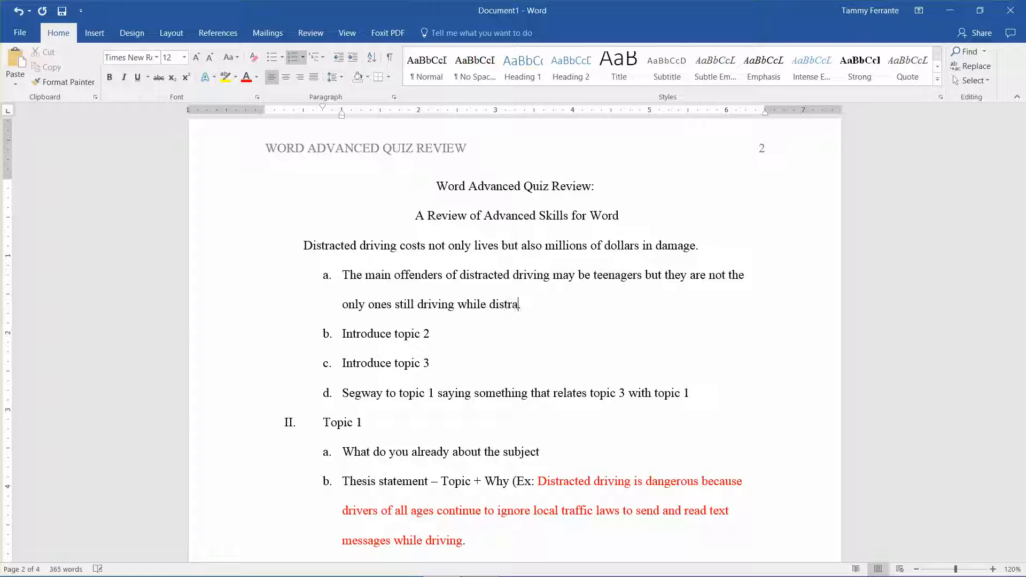
text(cted)
Step: Replace "Introduce topic 2" in item b with "Distracted driving includes driving while"
click(430, 334)
key(BackSpace)
key(BackSpace)
key(BackSpace)
key(BackSpace)
key(BackSpace)
key(BackSpace)
key(BackSpace)
key(BackSpace)
key(BackSpace)
key(BackSpace)
key(BackSpace)
key(BackSpace)
key(BackSpace)
key(BackSpace)
key(BackSpace)
key(BackSpace)
key(BackSpace)
key(BackSpace)
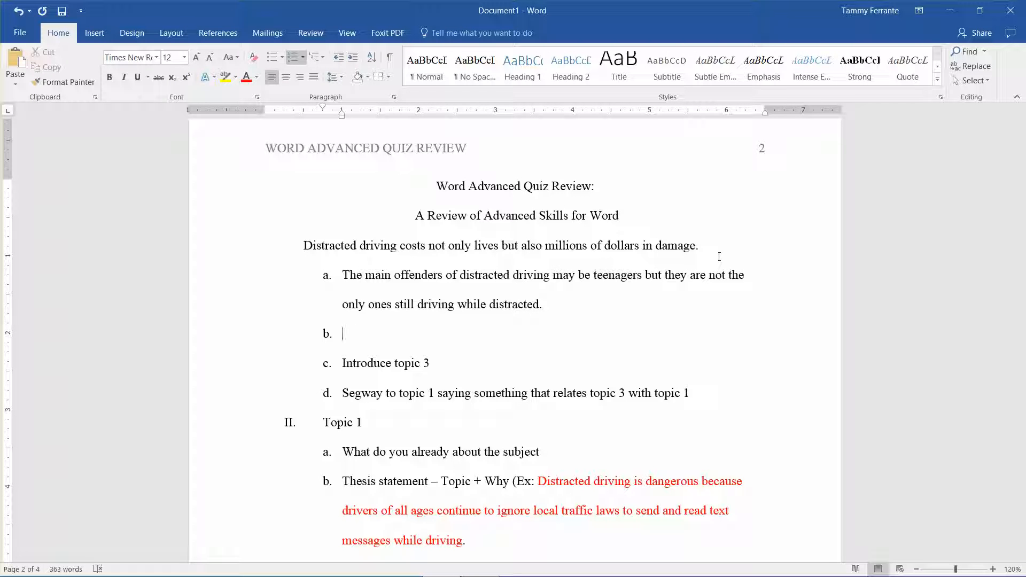
text(Distracted driving )
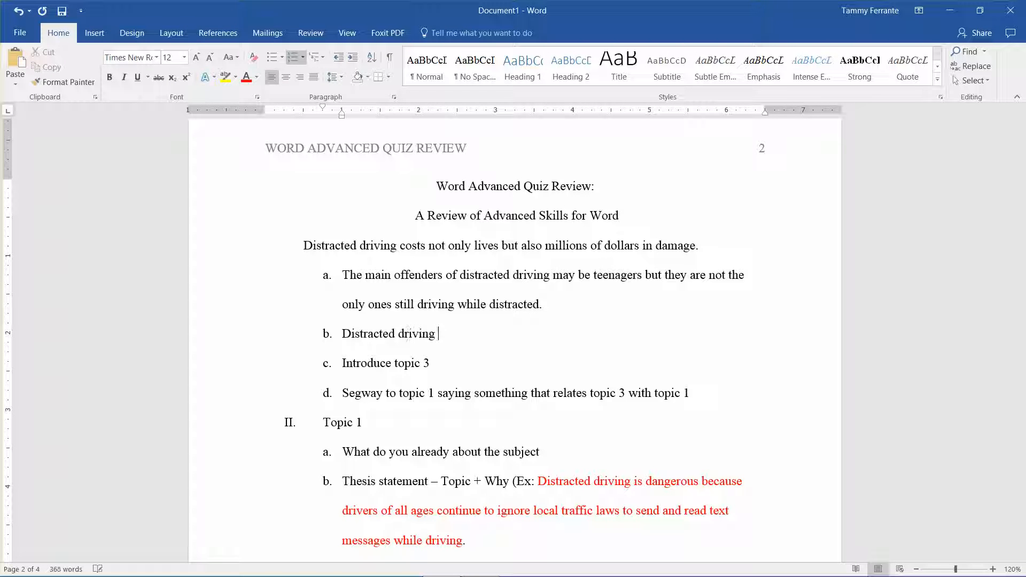
text(includes driving while )
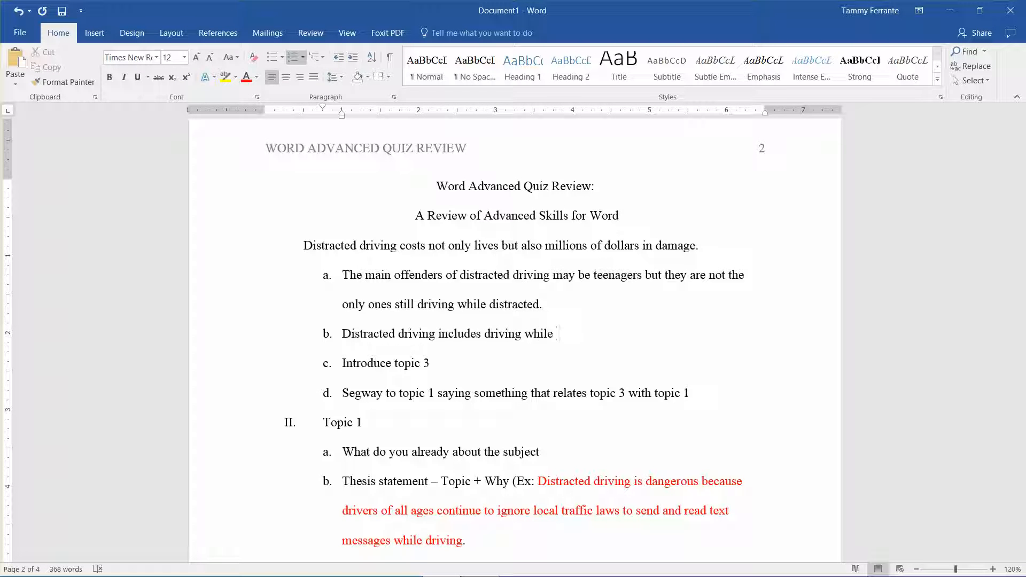
text(texting, talking on the pone)
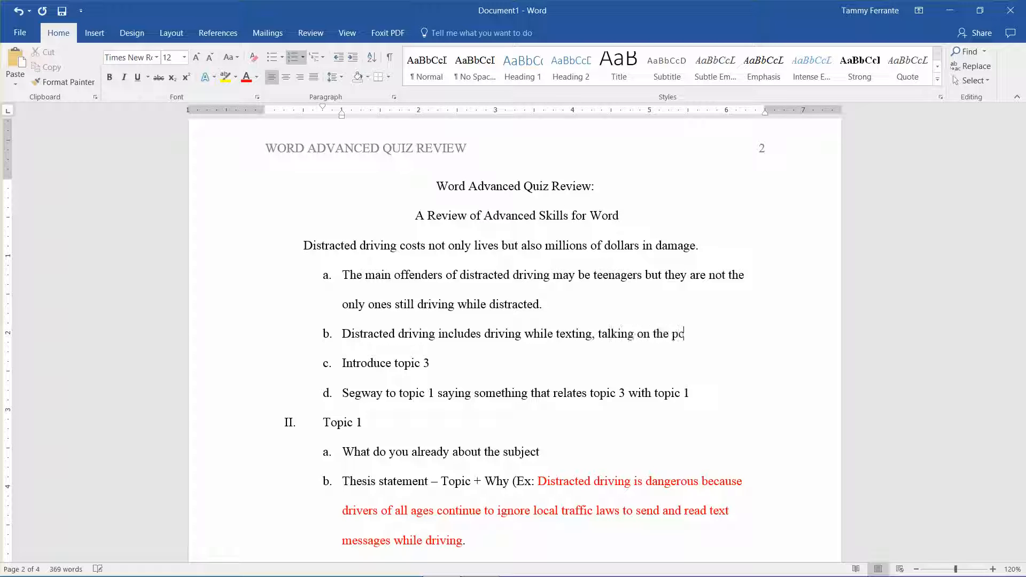
Step: Continue item b with the list "texting, talking on the phone, eating, putting on makeup,"
key(BackSpace)
key(BackSpace)
key(BackSpace)
text(phone, eating, put)
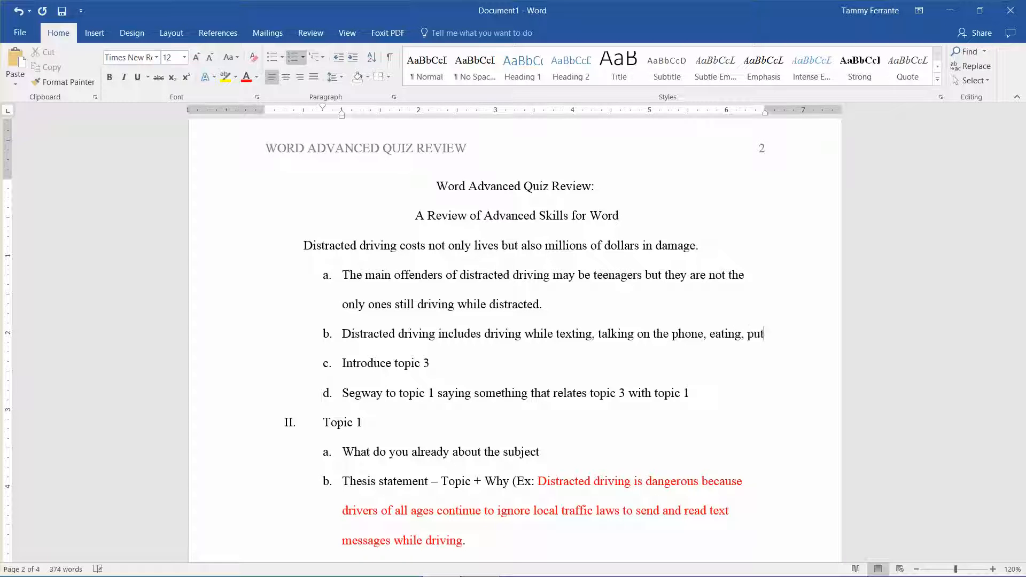
text(ting on m)
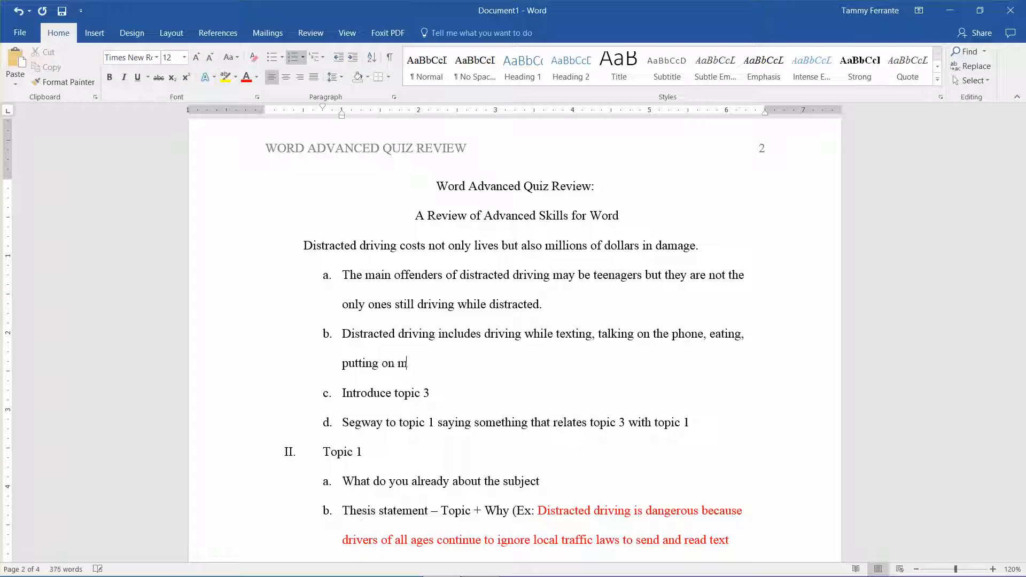
text(akeup, are just a fe)
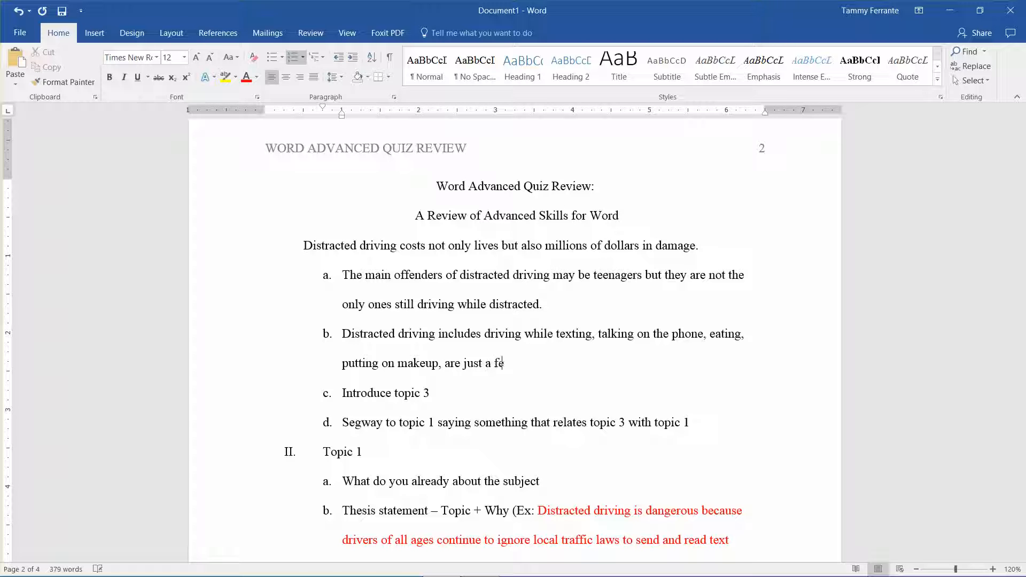
Step: Finish the sentence in item b with "are just a few examples."
text(w examples.)
Step: Replace "Introduce topic 3" in item c with "The costs of distracted driving"
key(BackSpace)
key(BackSpace)
key(BackSpace)
key(BackSpace)
key(BackSpace)
key(BackSpace)
key(BackSpace)
key(BackSpace)
key(BackSpace)
key(BackSpace)
key(BackSpace)
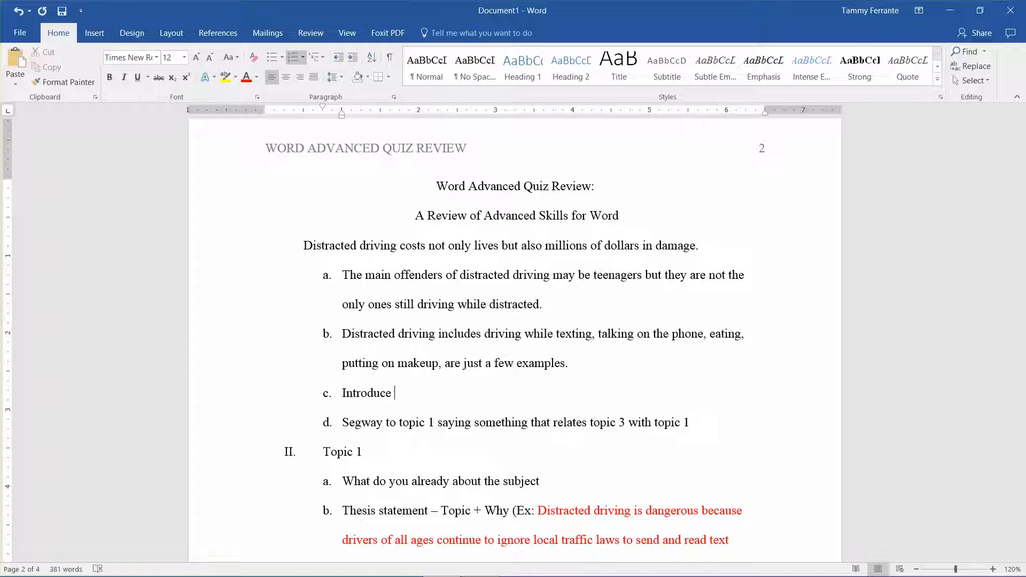
key(BackSpace)
key(BackSpace)
key(BackSpace)
key(BackSpace)
key(BackSpace)
key(BackSpace)
key(BackSpace)
text(The costs of distracted d)
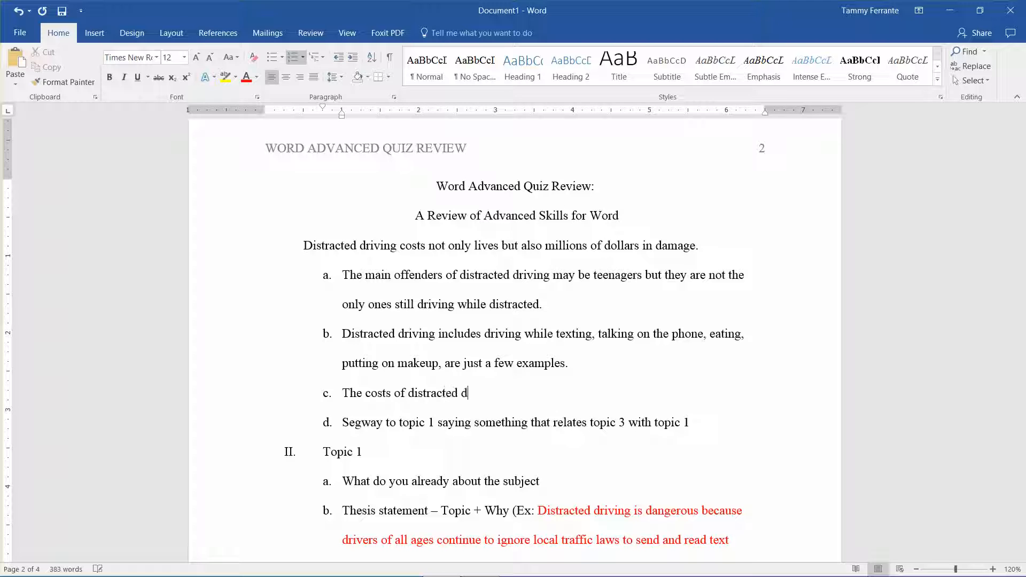
text(riving include lost o)
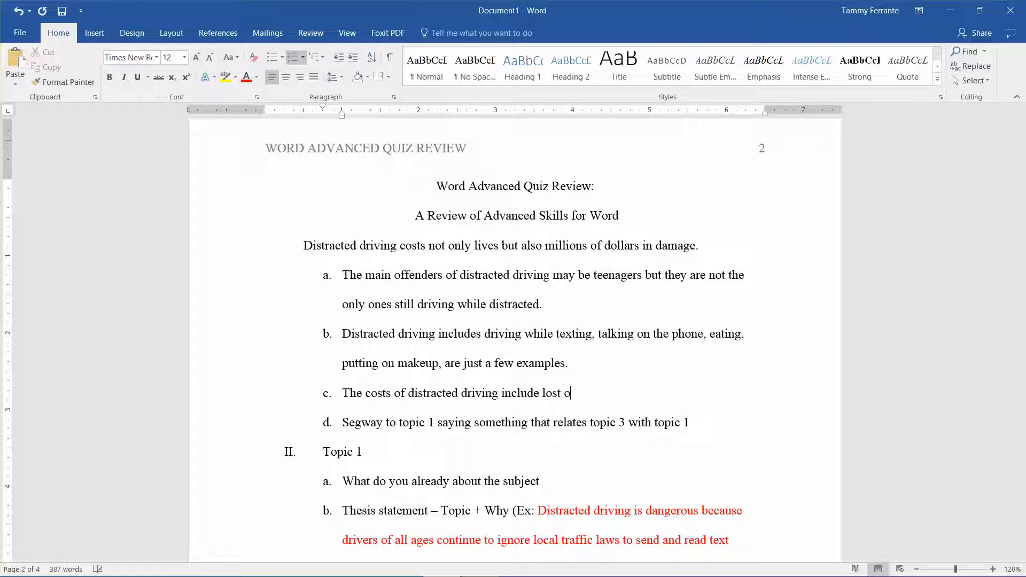
Step: Continue item c with "include loss of life, loss of property, loss of lives of others"
key(BackSpace)
key(BackSpace)
key(BackSpace)
text(s of life, loss of property)
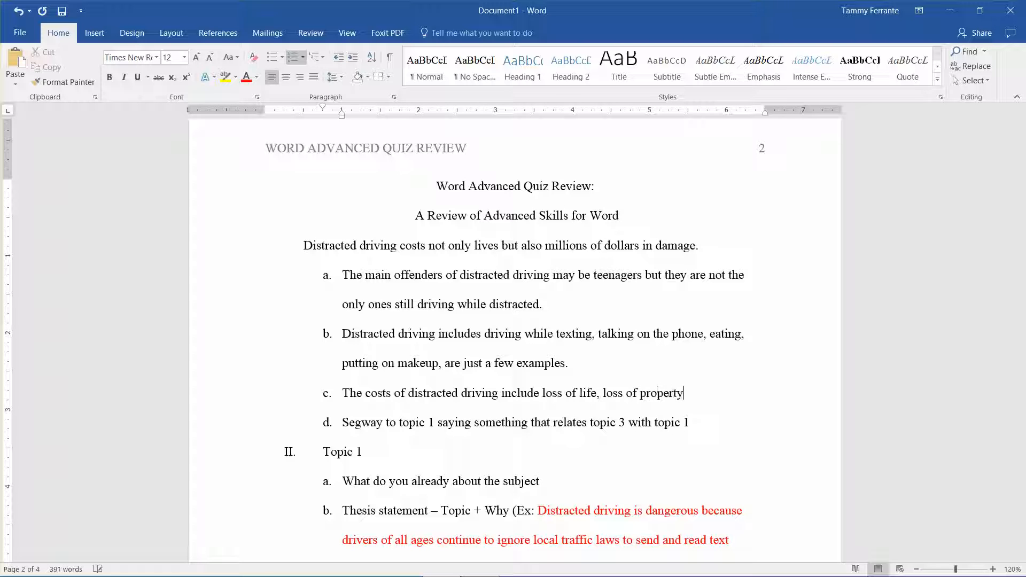
text(, loss of lives of others)
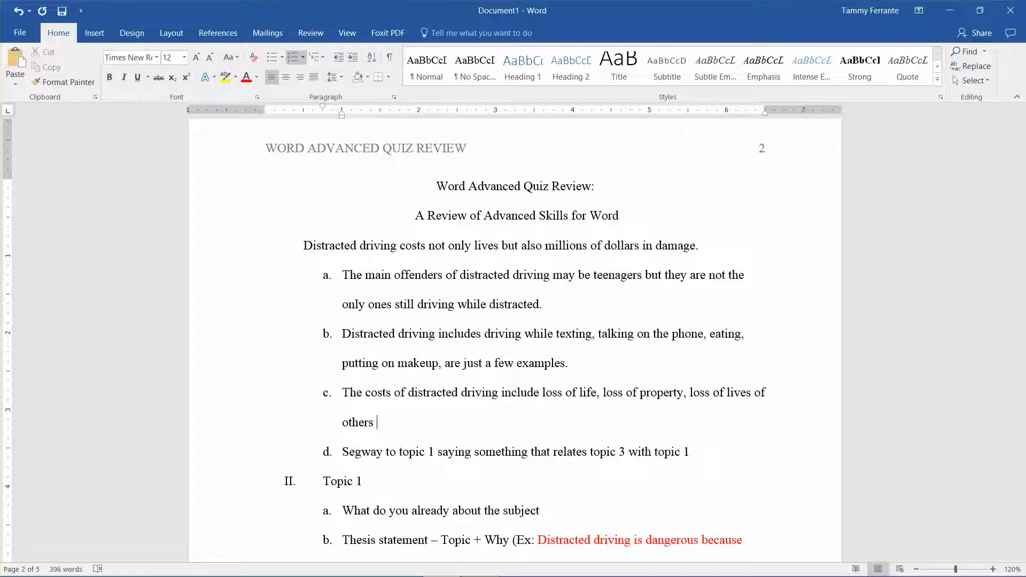
Step: Extend the costs sentence in item c with "and the emotional of being on"
text(and the cost o)
text(f)
key(BackSpace)
key(BackSpace)
key(BackSpace)
key(BackSpace)
key(BackSpace)
key(BackSpace)
key(BackSpace)
key(BackSpace)
text(emotional of being on)
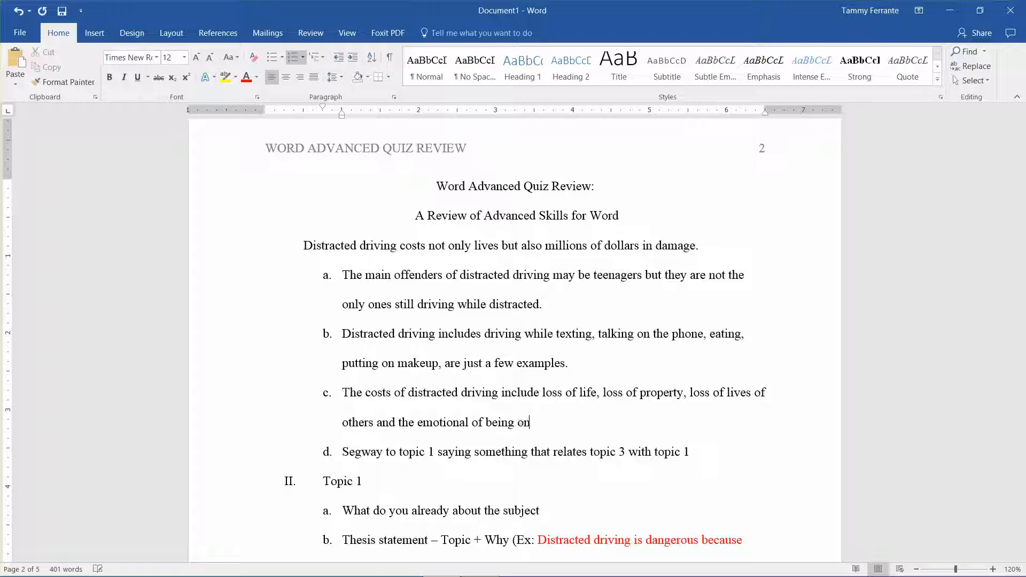
text( either end of an accident o)
text(aused by distri)
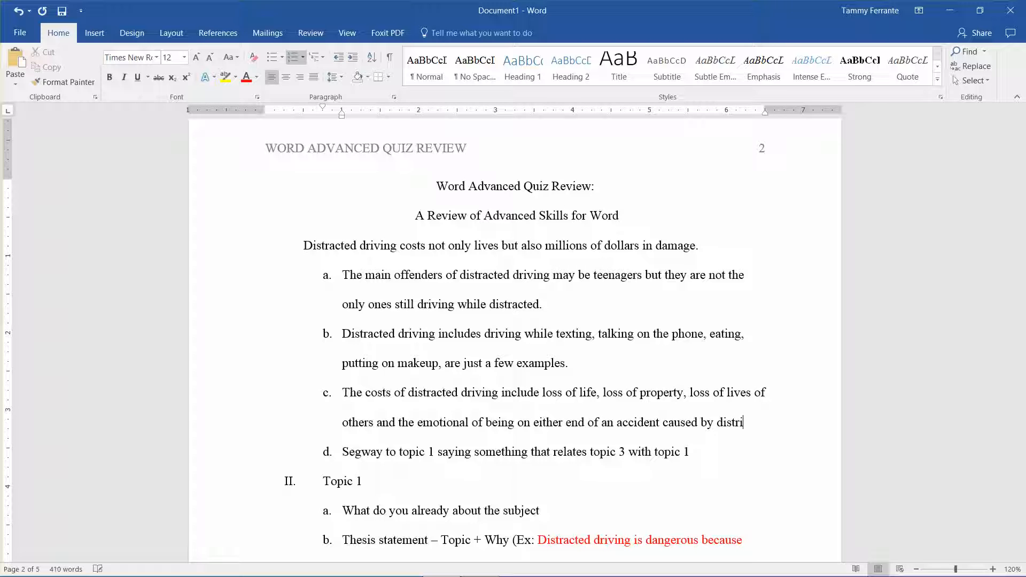
text(acting)
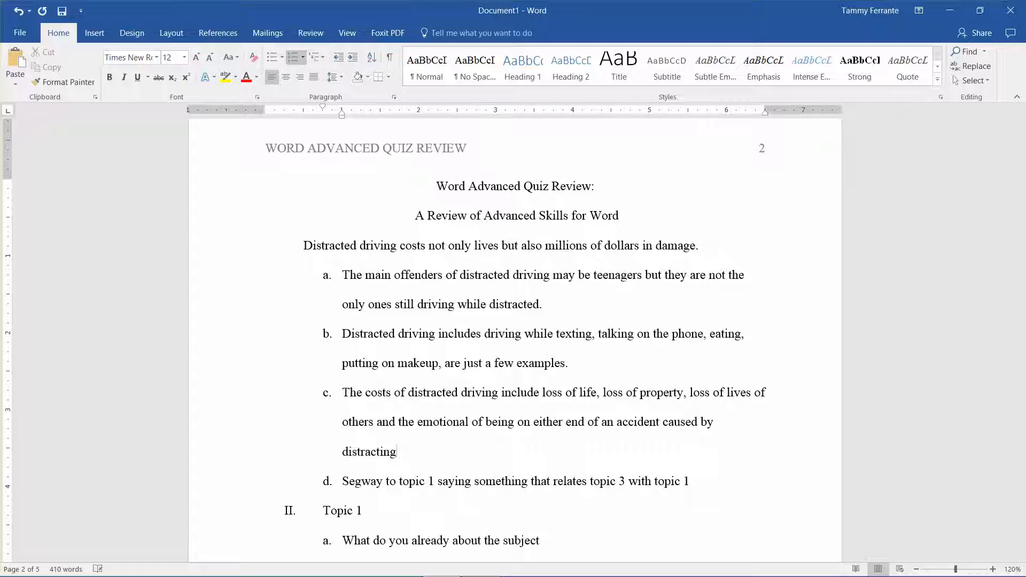
Step: Finish the costs sentence in item c with "either end of an accident caused by distracted driving."
key(BackSpace)
key(BackSpace)
key(BackSpace)
text(ed driving.)
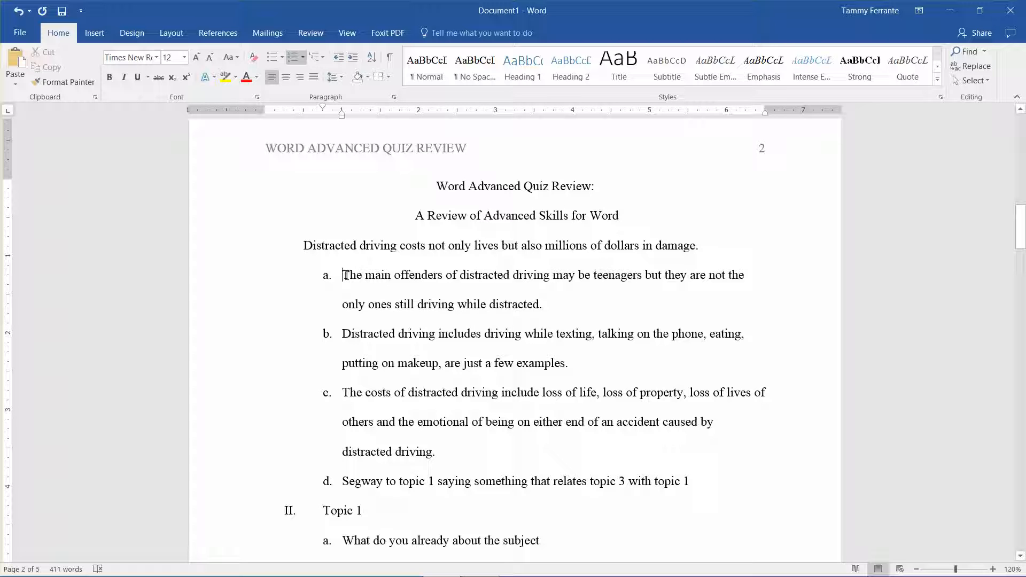
Step: Merge the main offenders sentence and the "Distracted driving includes" sentence from the lettered list into the indented introductory paragraph
key(BackSpace)
key(BackSpace)
key(BackSpace)
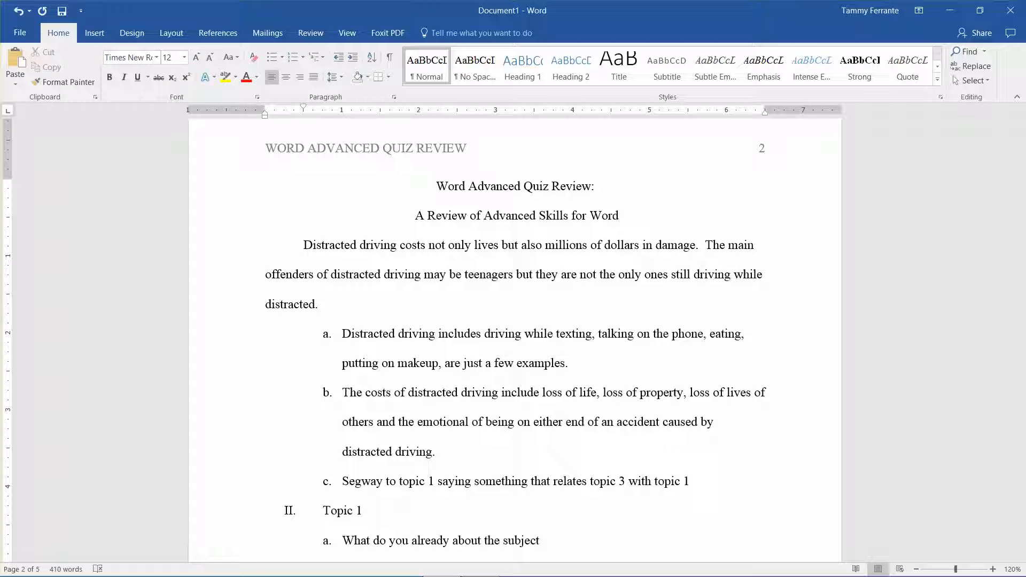
key(Delete)
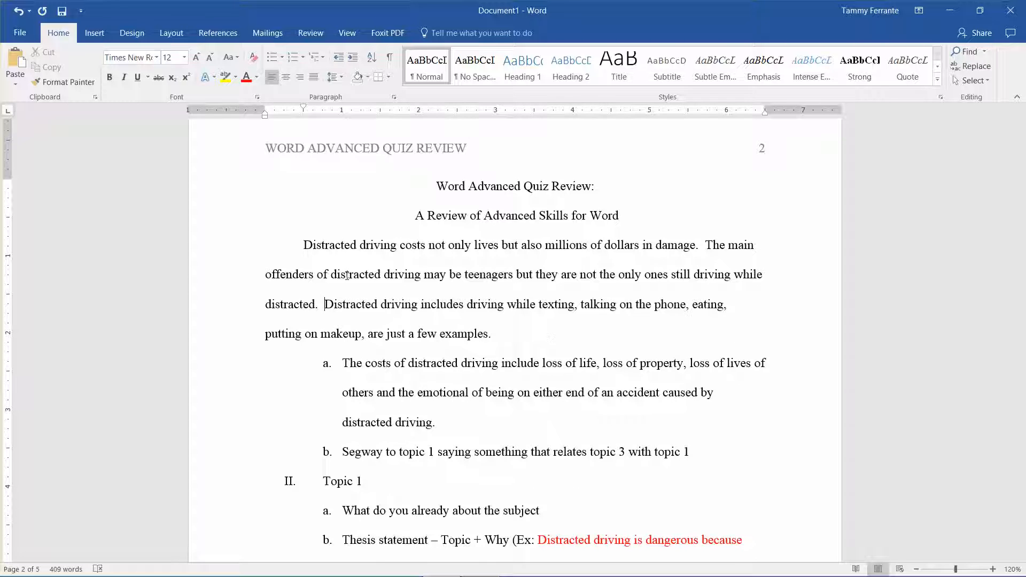
Step: Join the costs sentence and the "Segway to topic 1" line from the lettered list to the end of the introductory paragraph
key(Down)
key(Down)
key(BackSpace)
key(BackSpace)
key(BackSpace)
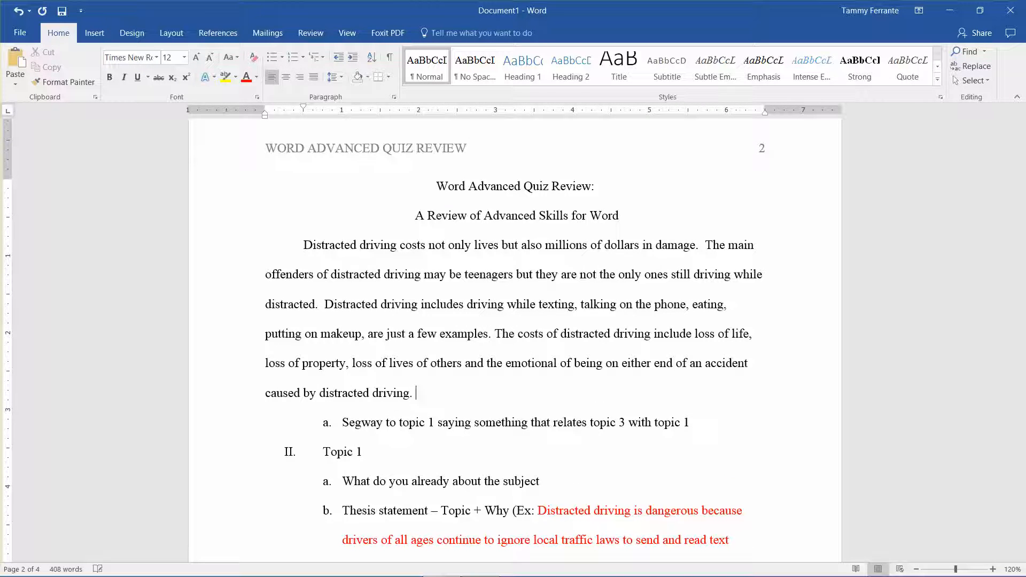
key(Delete)
Step: Remove the Roman numeral and indent from the Topic 1 heading so it starts at the margin
key(Down)
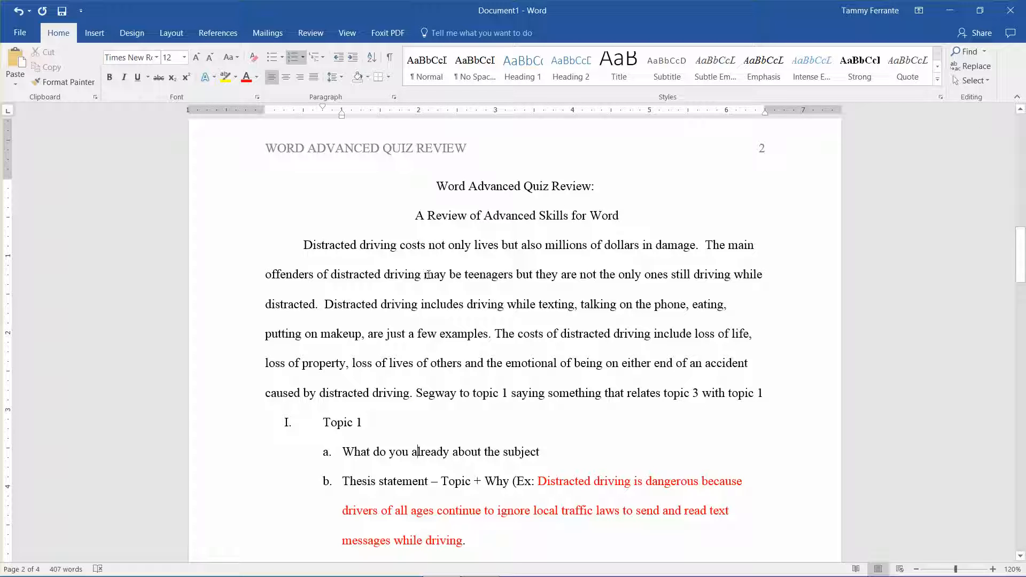
click(325, 422)
key(BackSpace)
key(BackSpace)
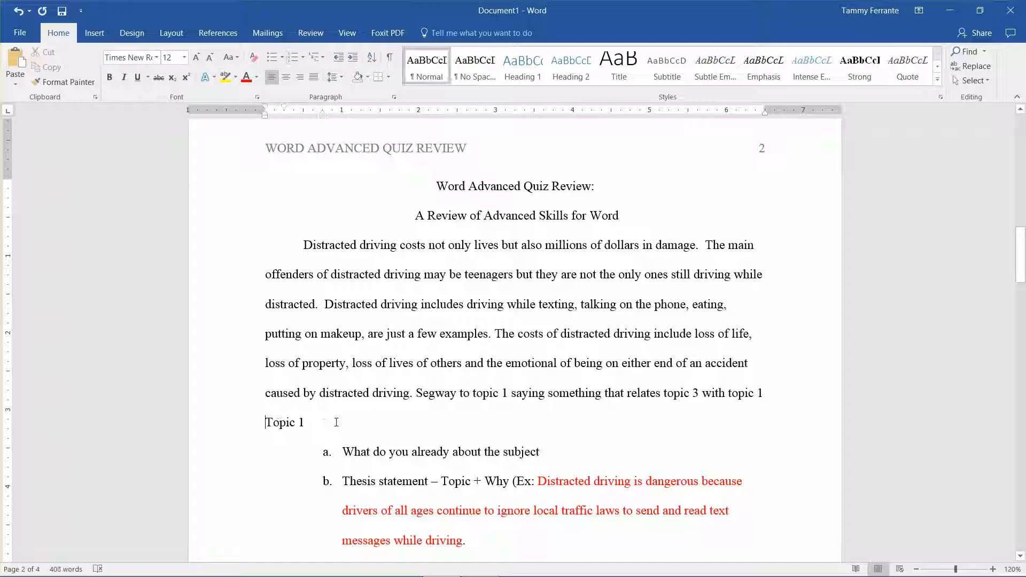
Step: Replace the Topic 1 heading text with "Who are the Distracted Drivers"
key(shift+End)
text(Di)
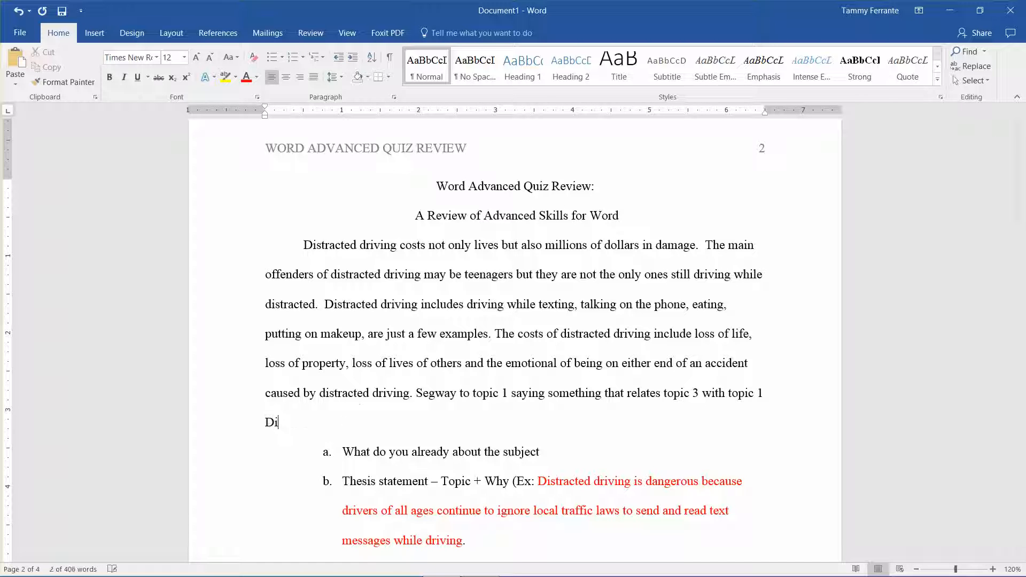
text(stri)
key(BackSpace)
key(BackSpace)
key(BackSpace)
key(BackSpace)
key(BackSpace)
text(Who are th)
key(BackSpace)
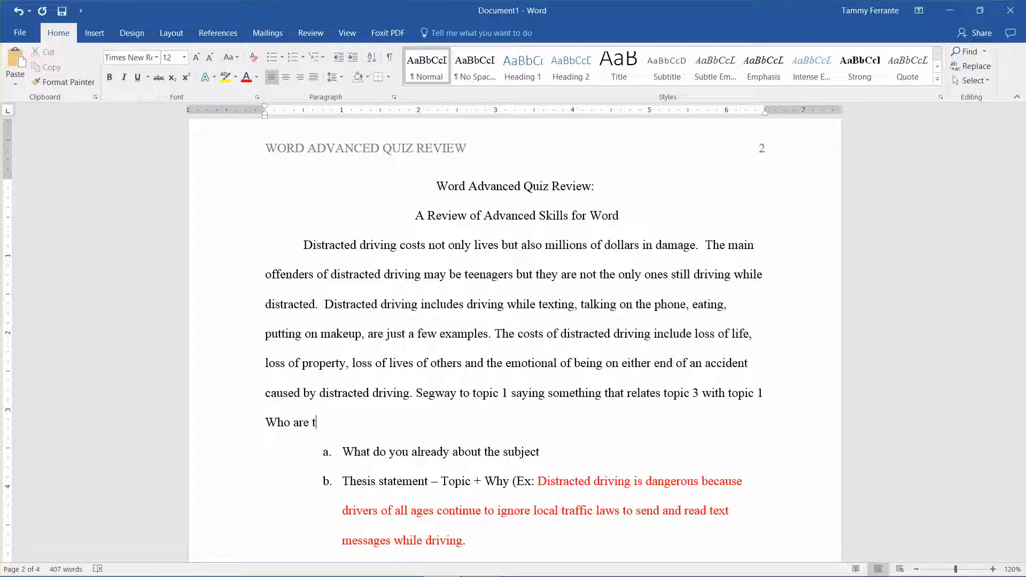
text(he Distri)
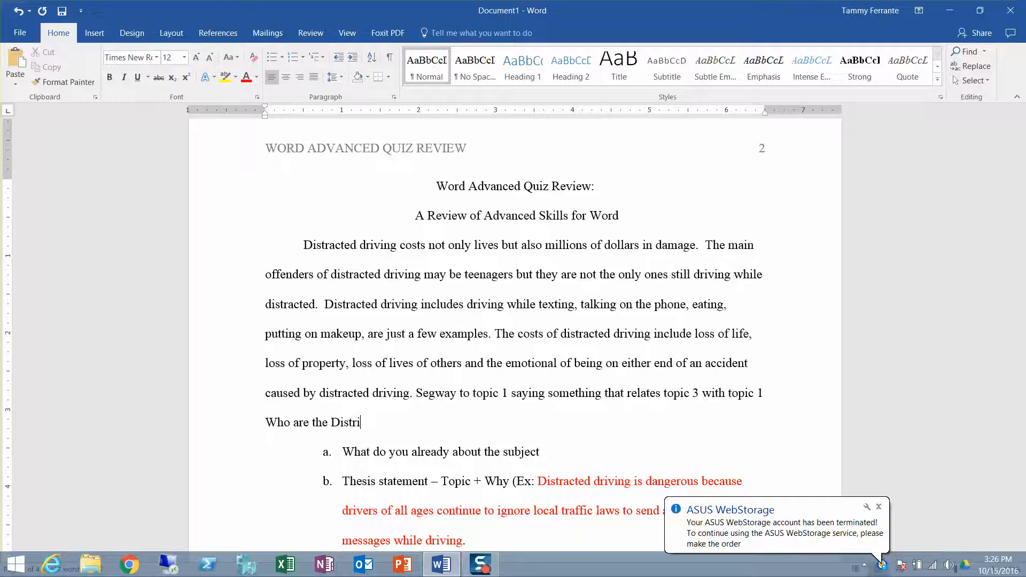
key(BackSpace)
text(acted Drivers)
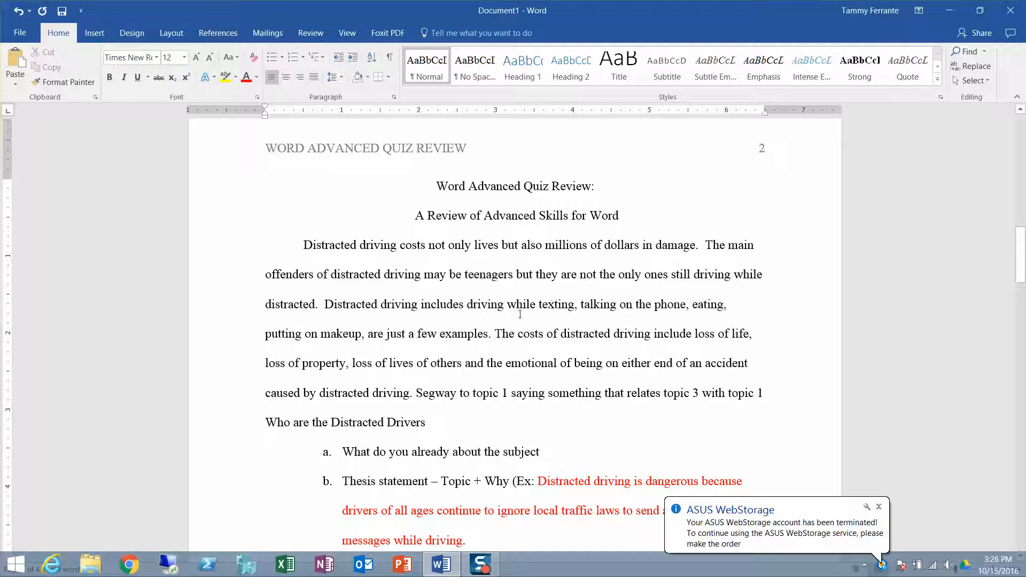
Step: Delete the Topic 2 heading with its Roman numeral, leaving an empty unnumbered line at the margin in its place
drag(1015, 248, 1015, 297)
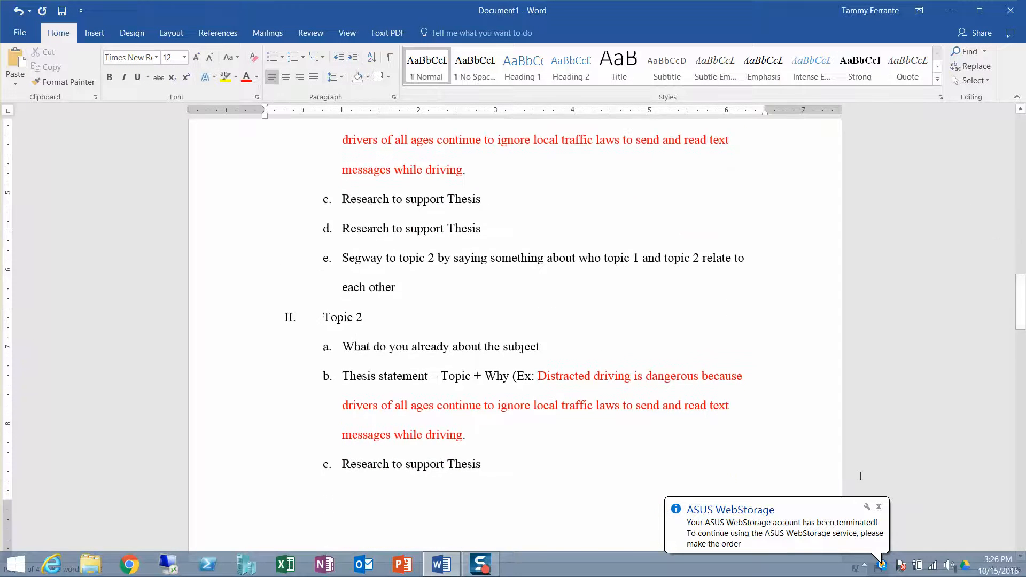
click(879, 506)
click(390, 328)
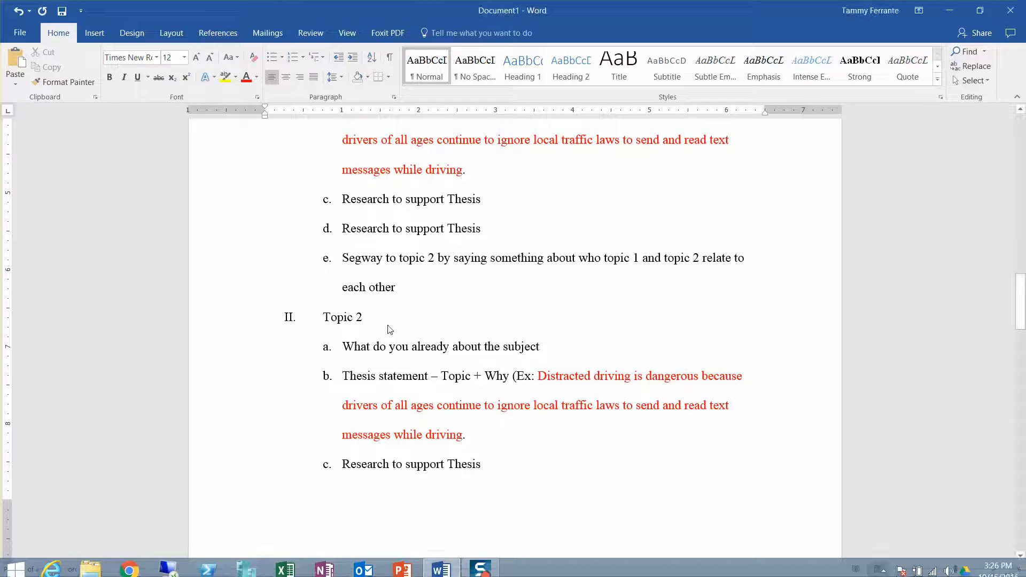
drag(338, 321, 369, 326)
key(BackSpace)
key(BackSpace)
key(BackSpace)
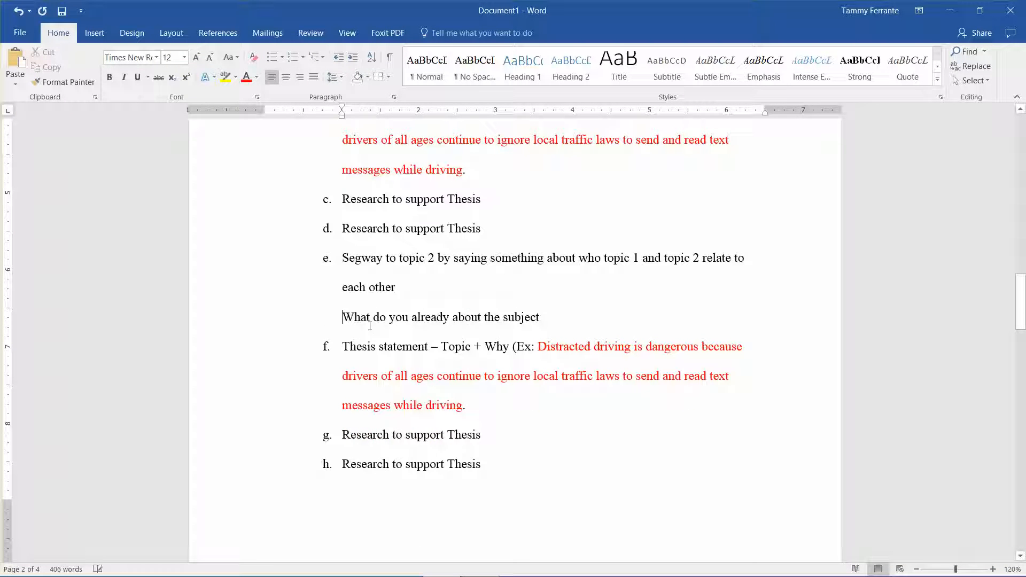
key(Return)
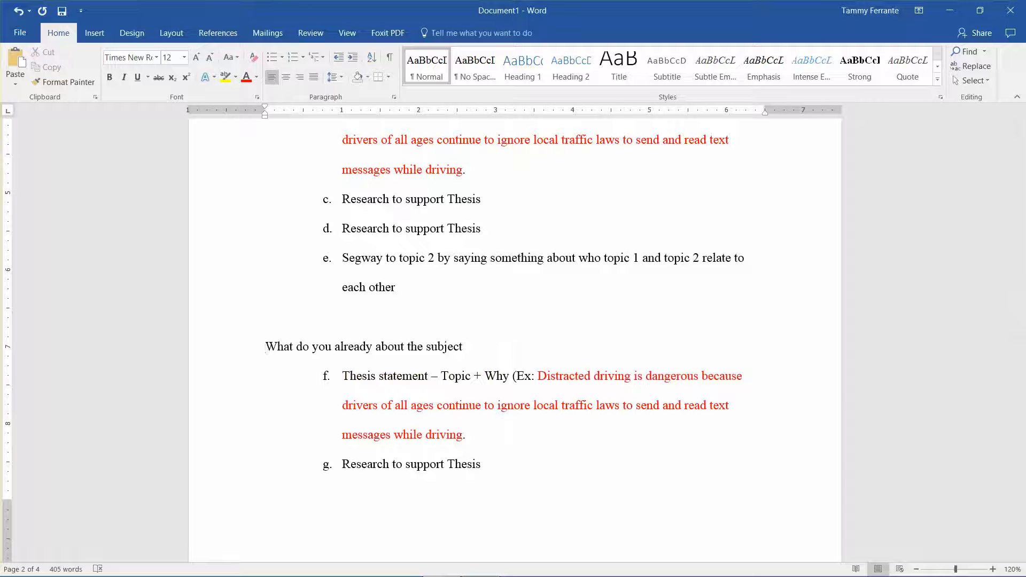
Step: Restart the lettering under the empty heading line, with "What do you already about the subject" as a and the thesis statement as b
key(Tab)
text(a.)
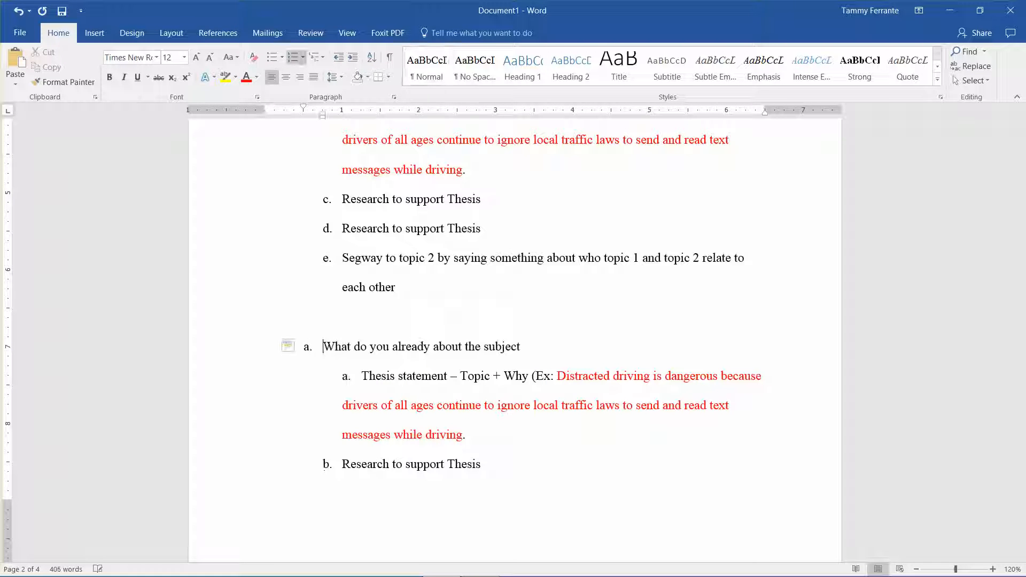
key(Down)
key(BackSpace)
key(BackSpace)
key(BackSpace)
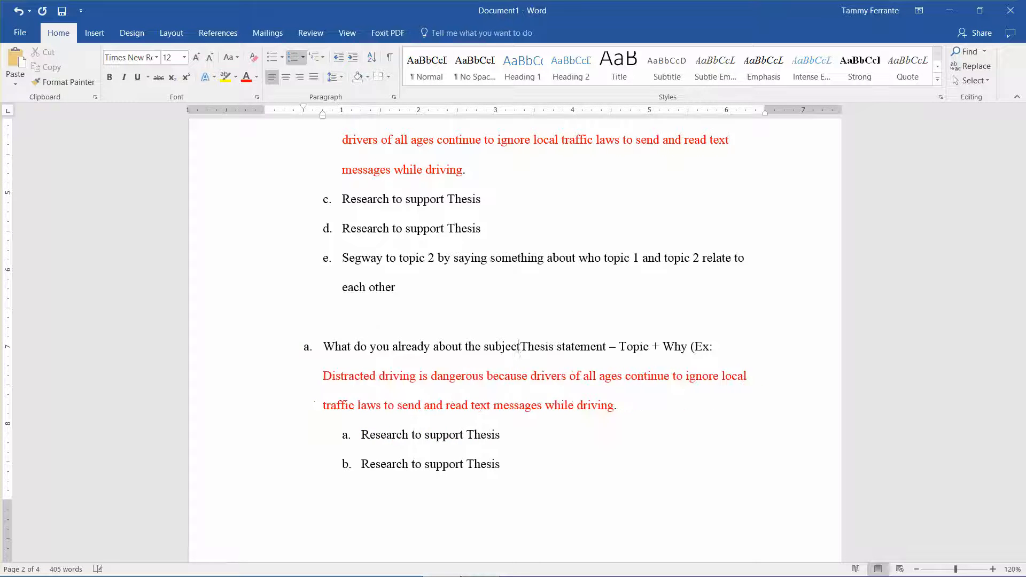
key(Return)
Step: Promote the first "Research to support Thesis" line below the thesis statement to item c of the restarted list
key(Down)
key(Down)
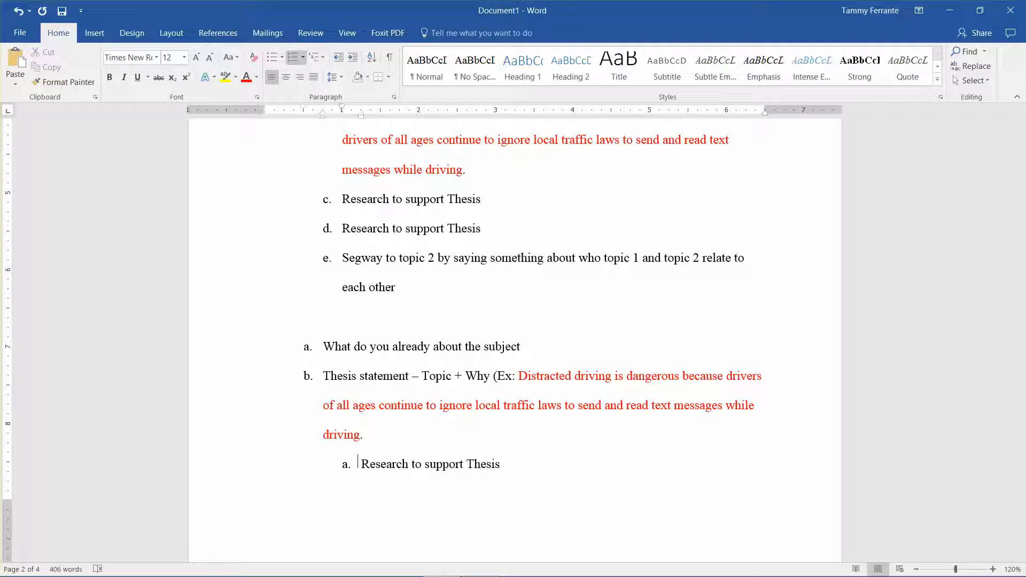
key(BackSpace)
key(BackSpace)
key(BackSpace)
key(Return)
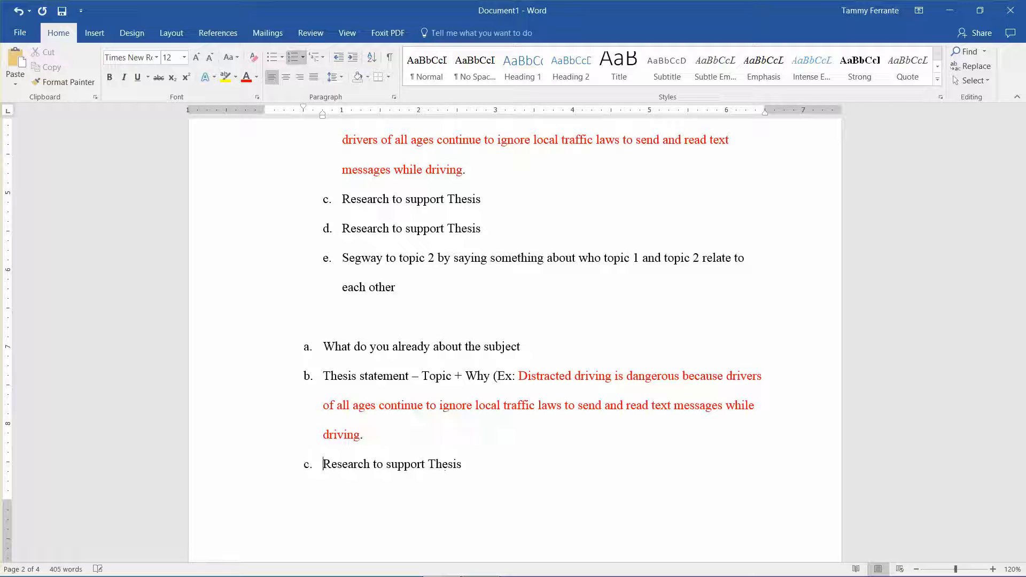
Step: Enter the section heading "Forms of Distracted Driving" on the empty line above the restarted list
key(Up)
key(Up)
key(Up)
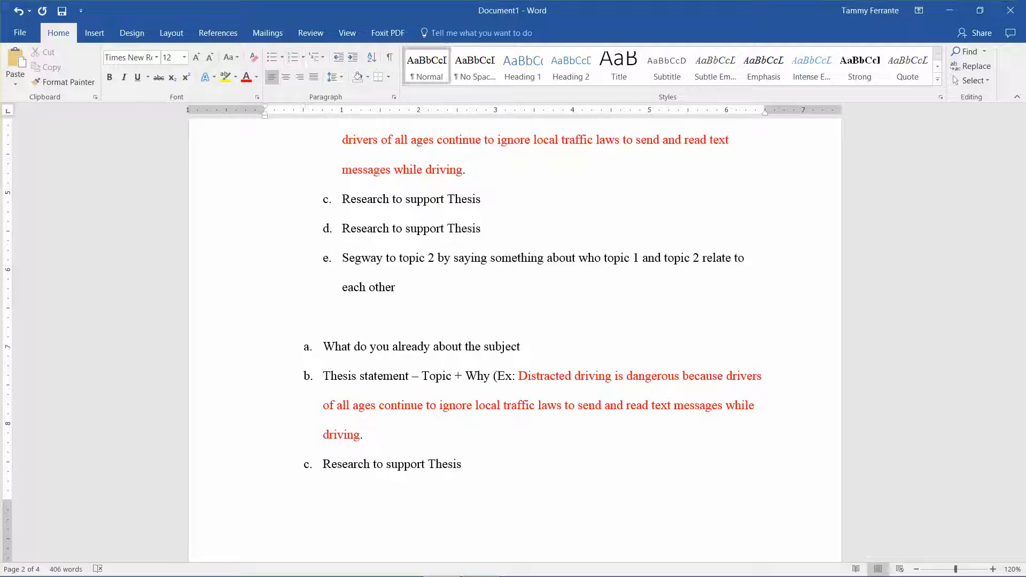
text(Forms of Distric)
key(BackSpace)
key(BackSpace)
text(ac)
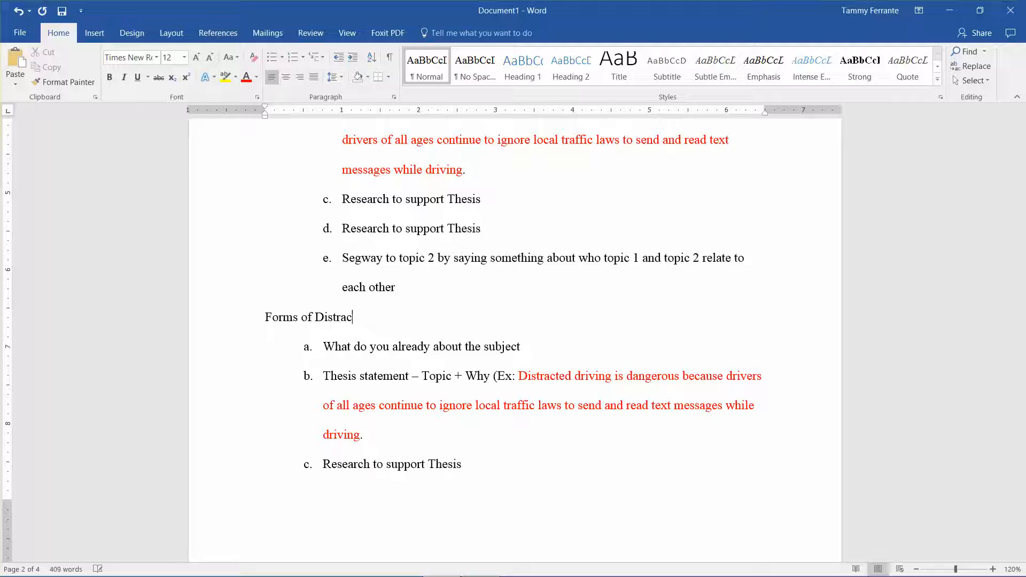
text(ted Driving)
Step: Promote the second "Research to support Thesis" line and the "Segway to topic 3" line to items d and e of the list
key(Down)
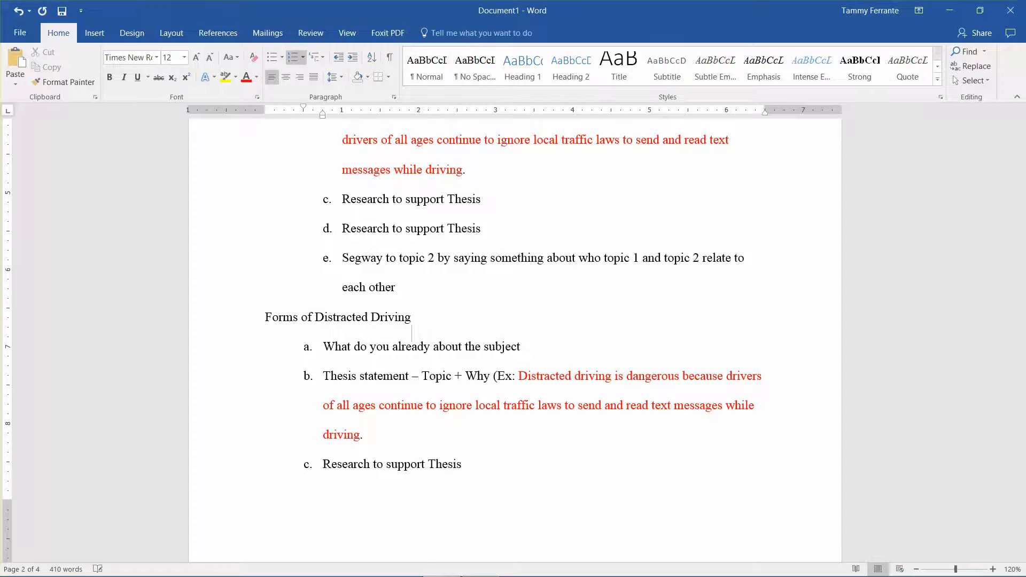
key(Down)
key(Down)
key(Down)
key(Down)
key(Down)
key(Down)
key(Down)
key(Down)
key(Down)
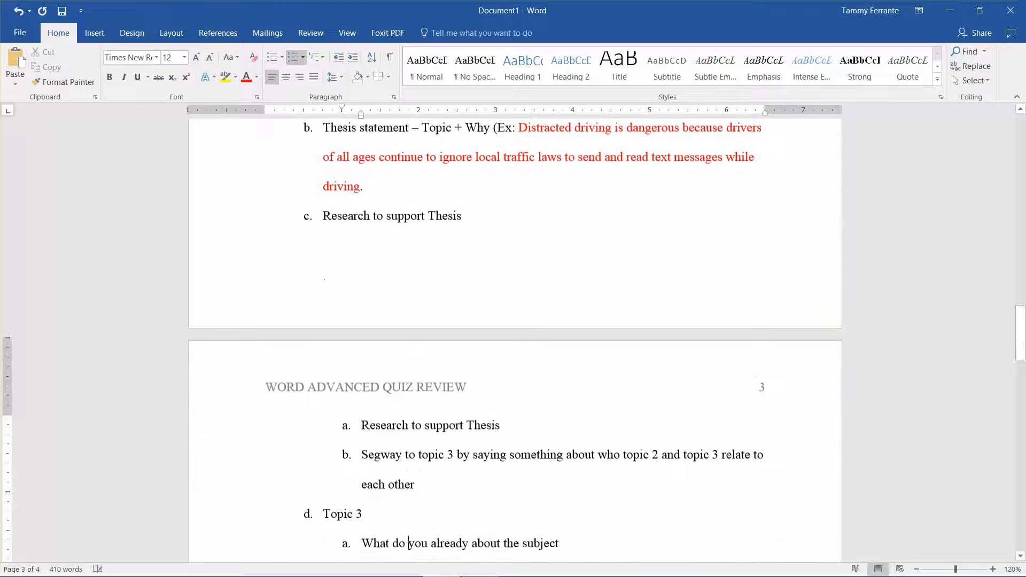
key(Up)
key(Up)
key(Up)
key(Up)
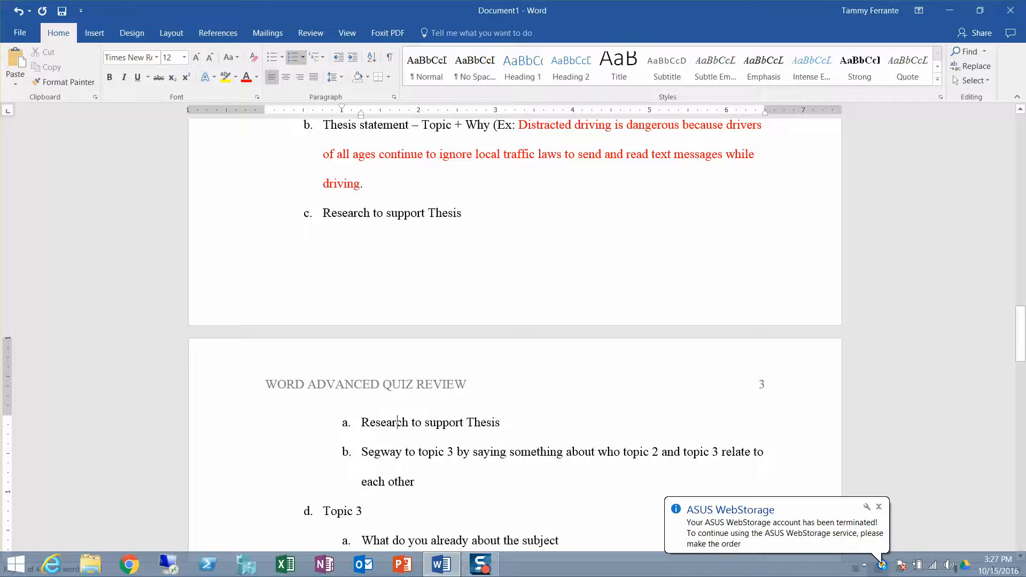
key(shift+Tab)
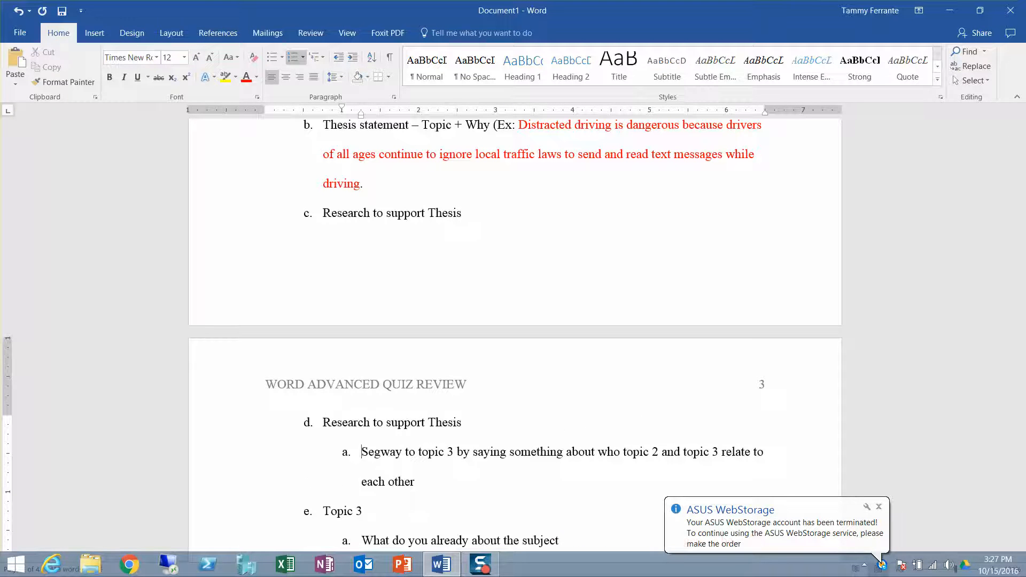
key(Down)
key(BackSpace)
key(BackSpace)
key(Return)
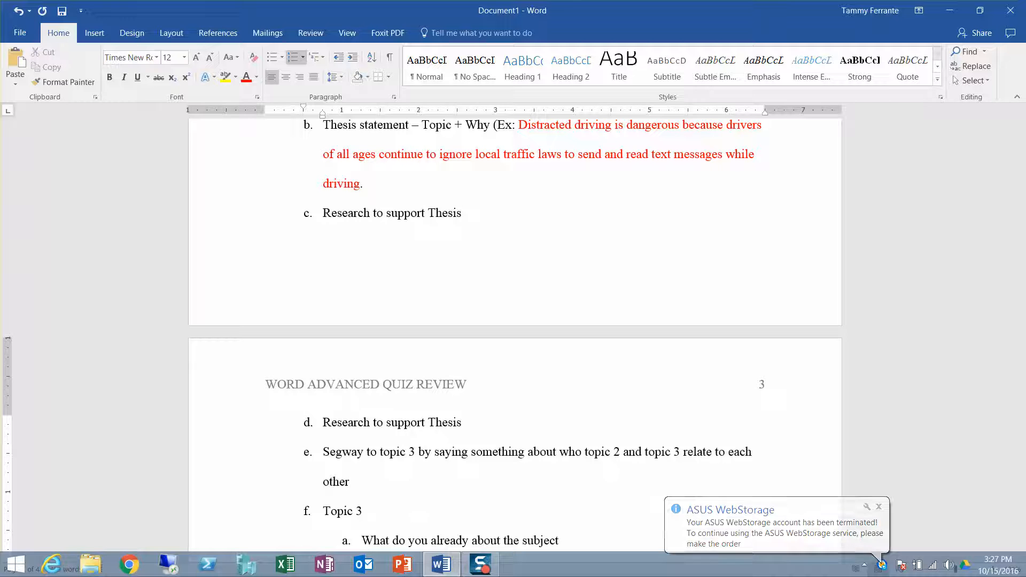
Step: Remove the list letter from the Topic 3 heading
key(Down)
key(Down)
key(BackSpace)
key(BackSpace)
key(BackSpace)
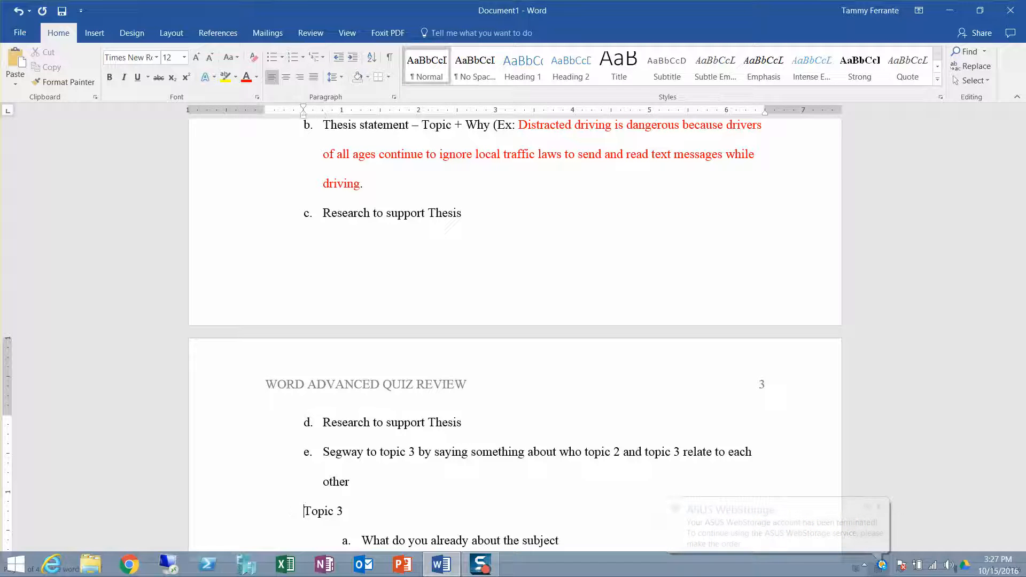
Step: Replace the Topic 3 heading text with "Costs of Distracted Driving" at the margin
text(Costs of Dis)
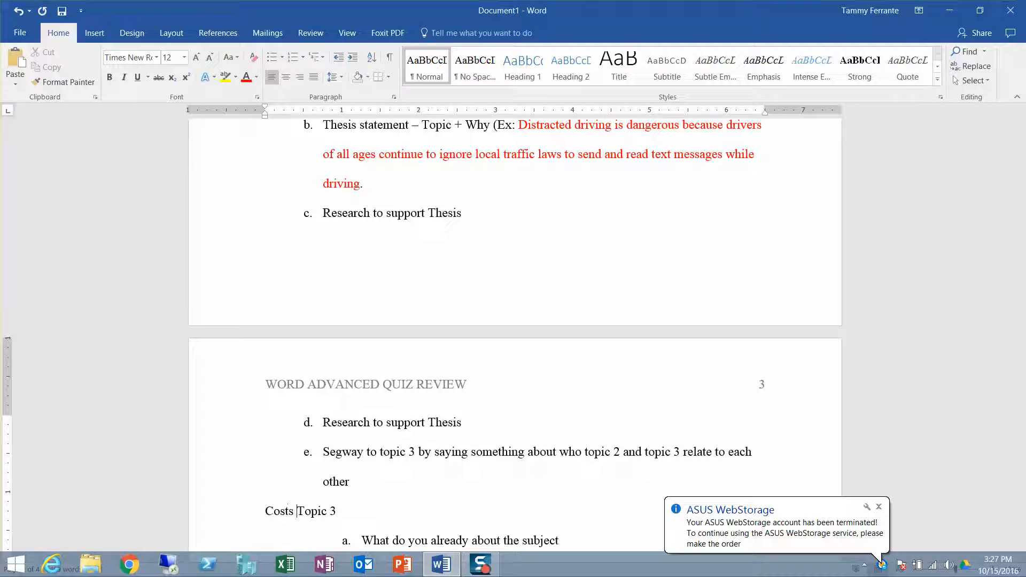
text(tracted D)
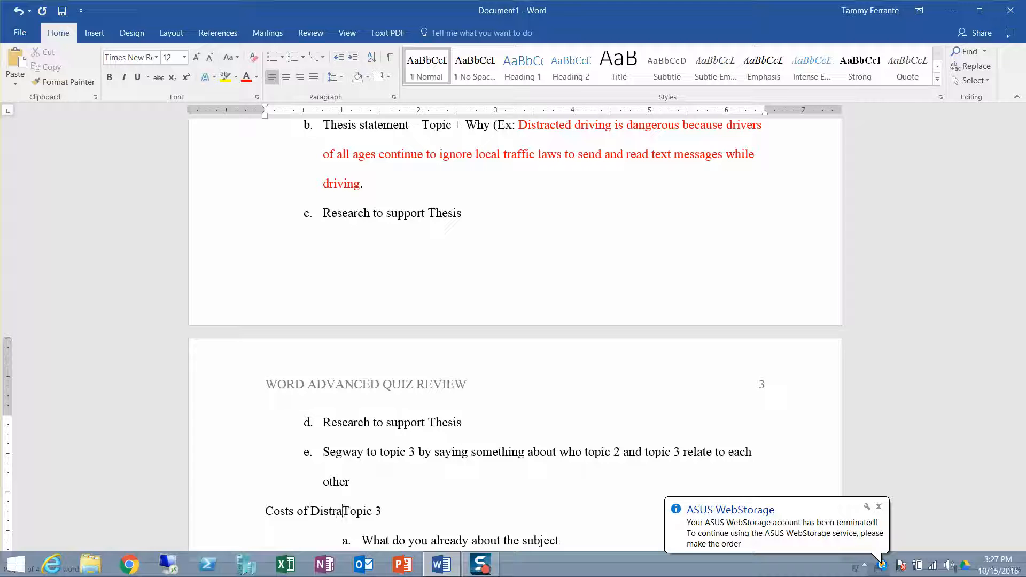
text(riving)
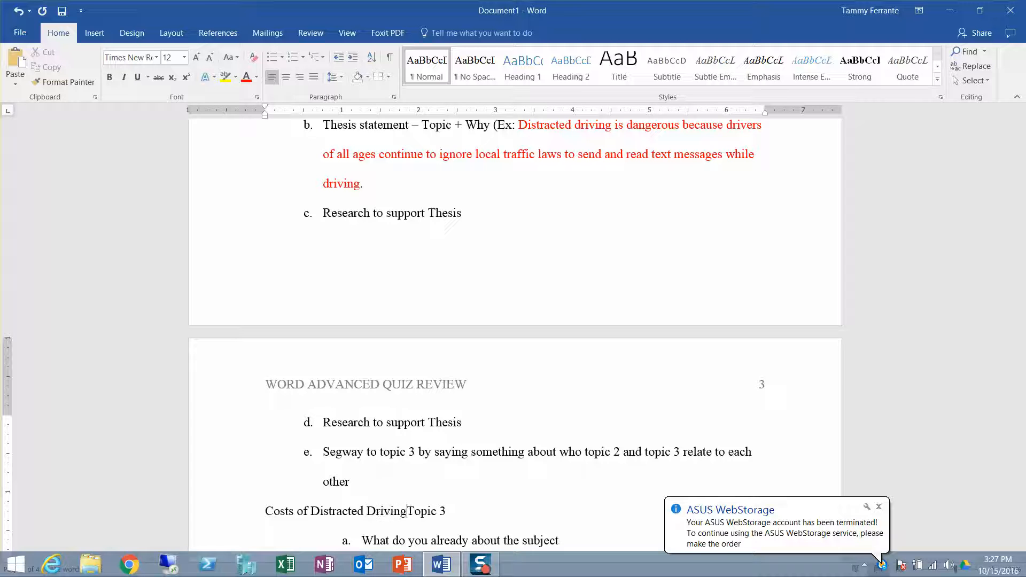
key(Delete)
key(Delete)
key(Delete)
key(Delete)
key(Delete)
key(Delete)
key(Delete)
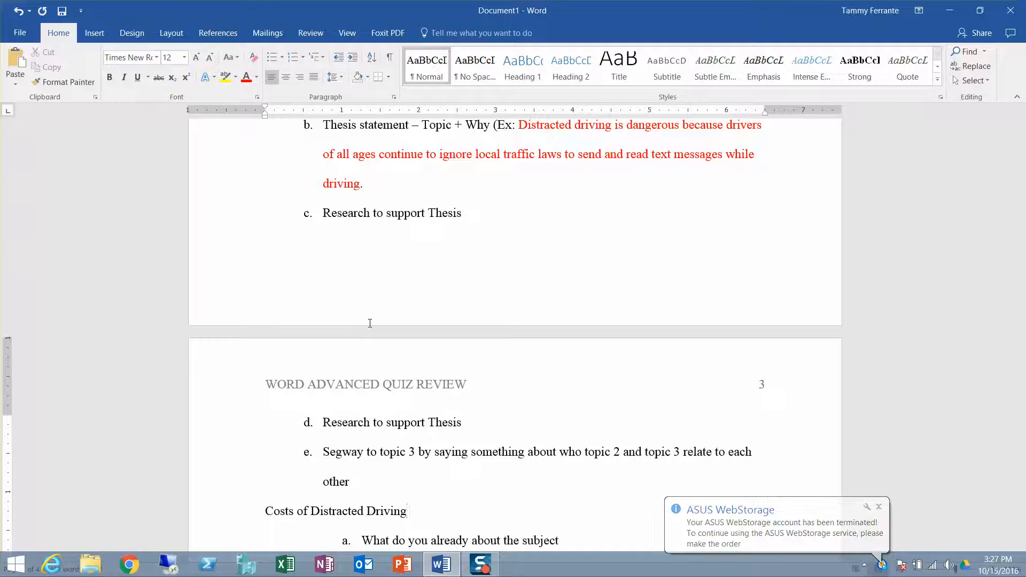
Step: Dismiss the ASUS WebStorage notification and return to the document
click(879, 507)
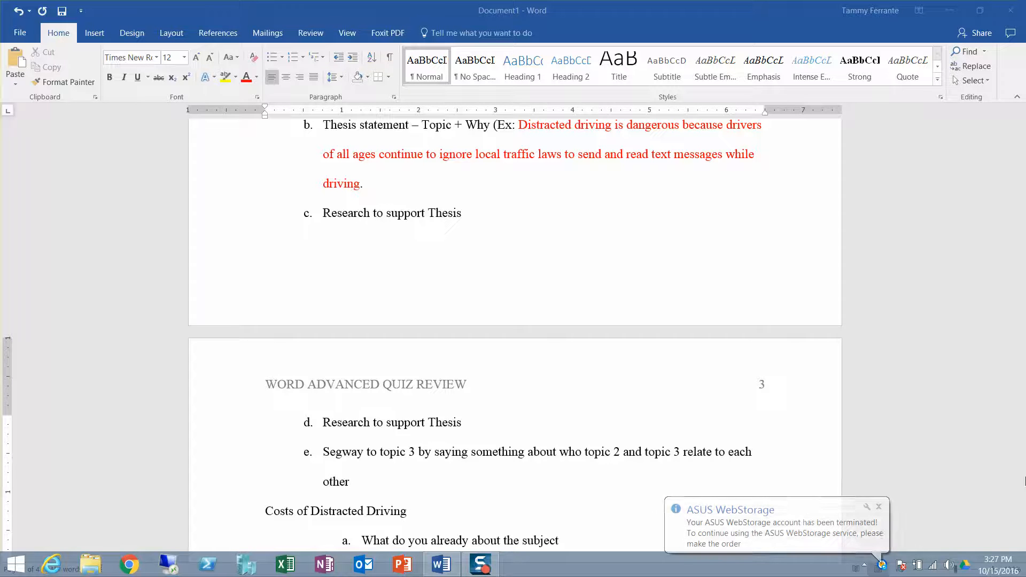
click(960, 384)
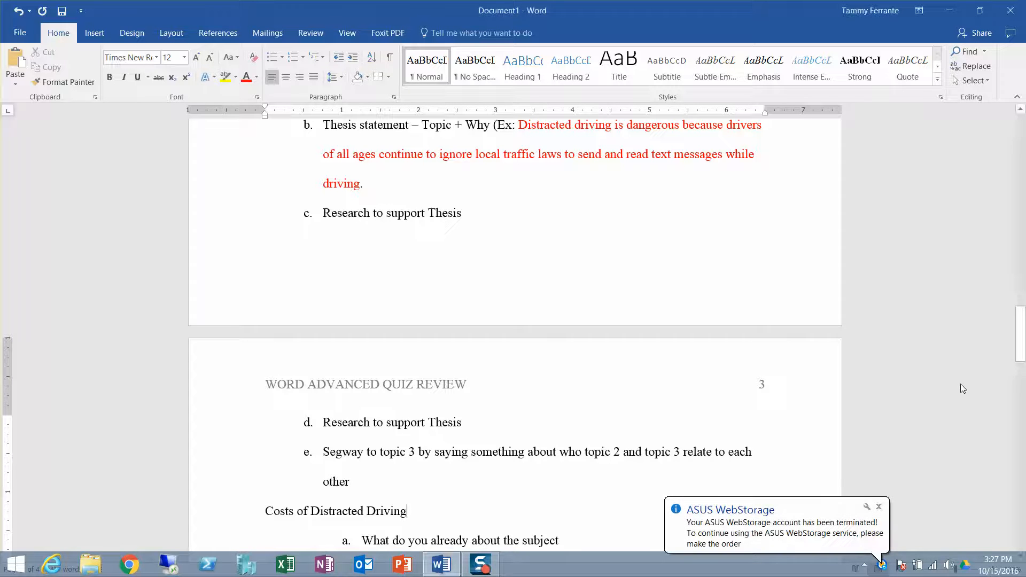
click(879, 507)
click(965, 235)
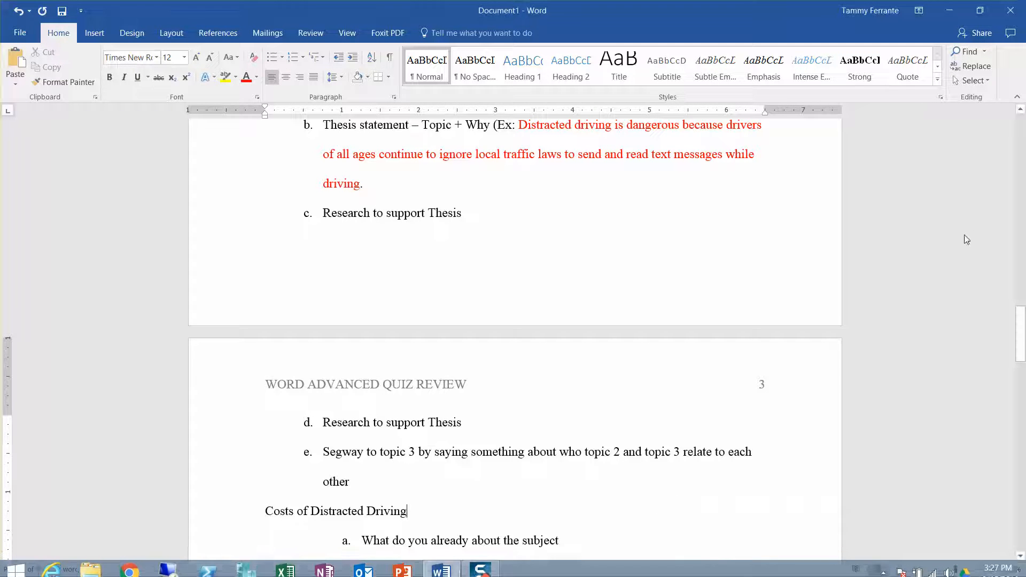
Step: Review the introductory paragraph and the Conclusion outline through to the last page
scroll(965, 235, up, 5)
scroll(965, 235, up, 5)
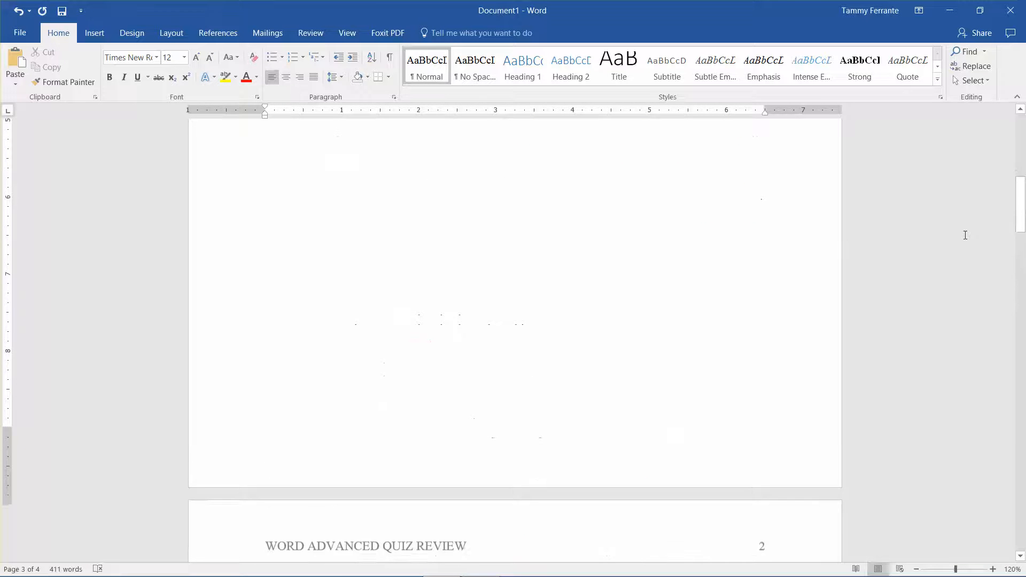
scroll(965, 235, down, 2)
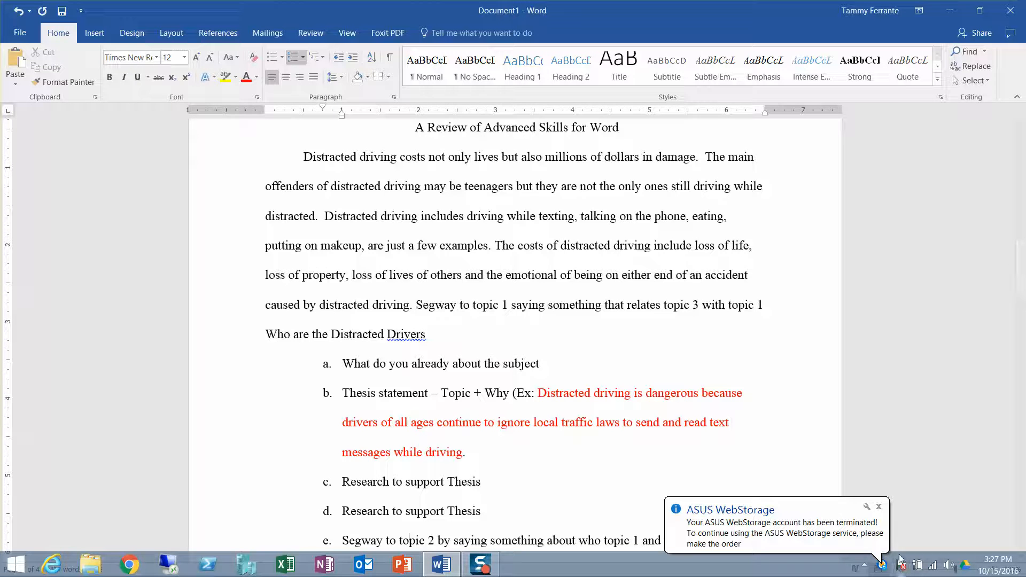
click(878, 507)
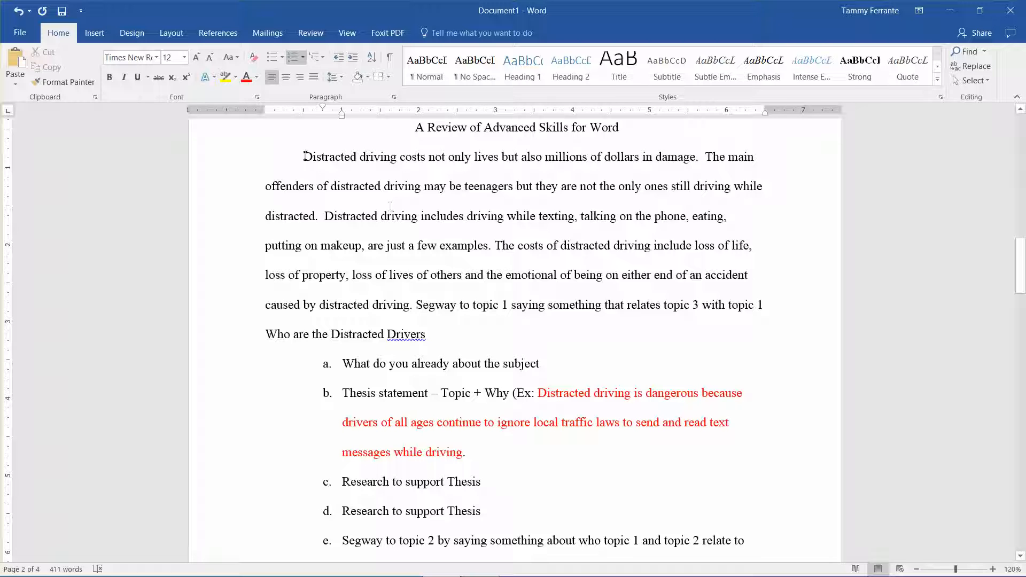
drag(304, 157, 458, 306)
drag(1023, 252, 1024, 388)
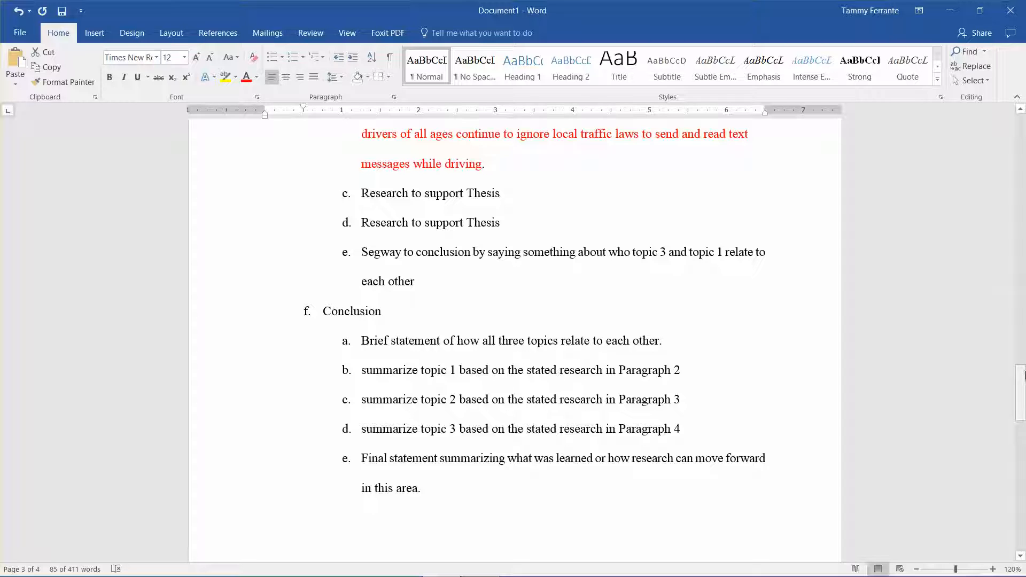
drag(1022, 374, 1023, 442)
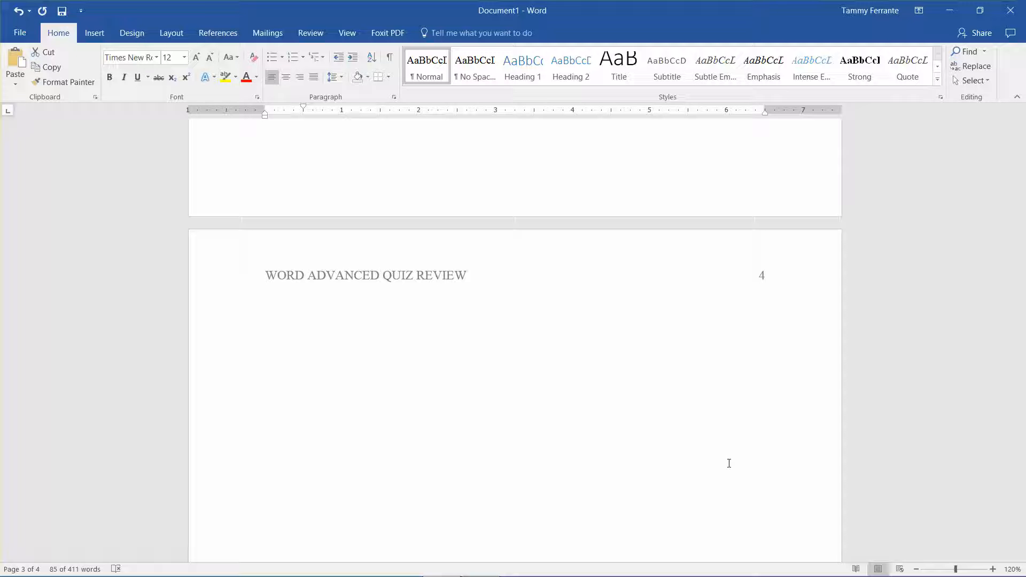
Step: Look over the headings and lettered items in the "Who are the Distracted Drivers" and "Forms of Distracted Driving" sections
scroll(729, 463, up, 20)
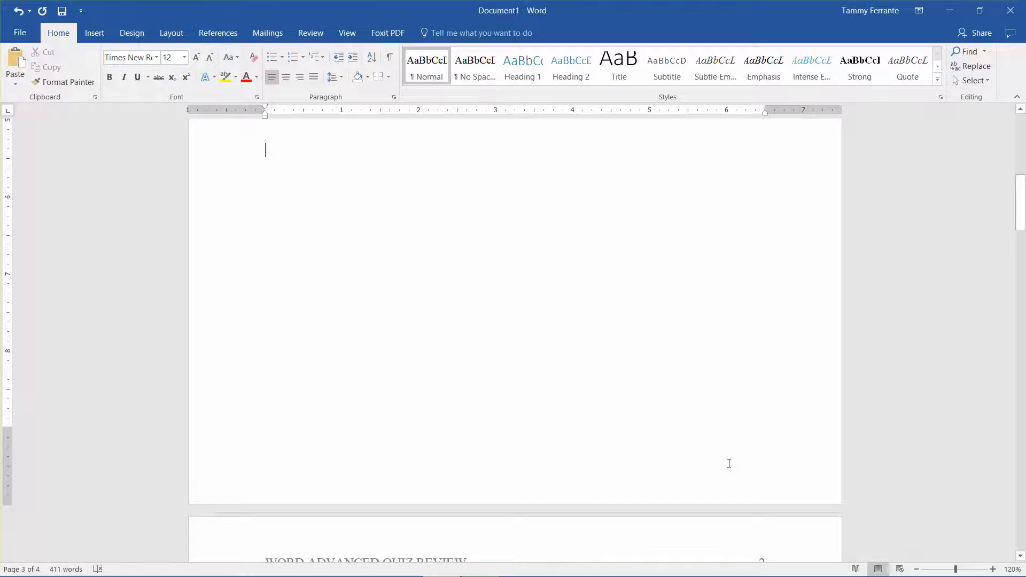
scroll(730, 467, down, 6)
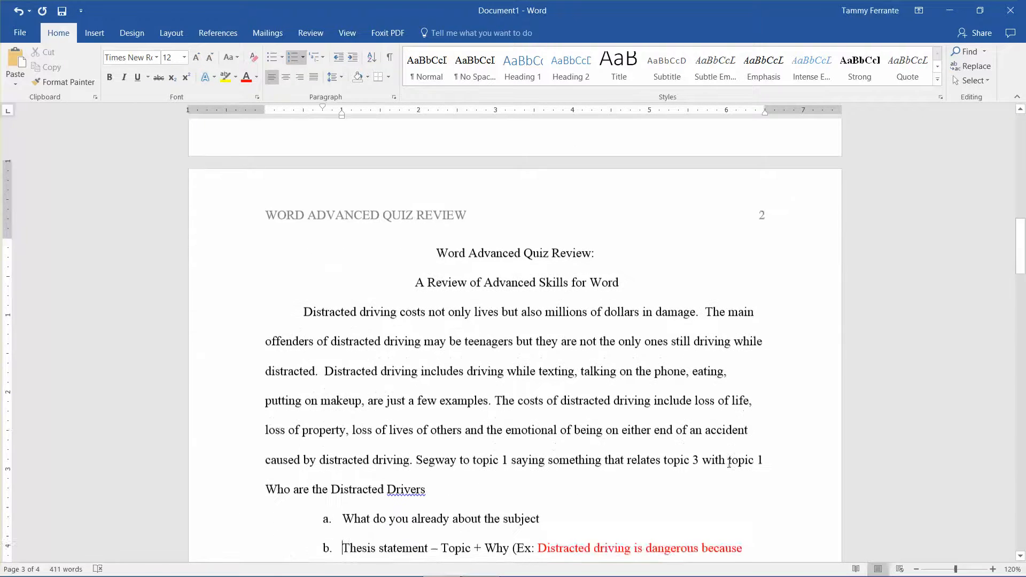
scroll(729, 463, down, 7)
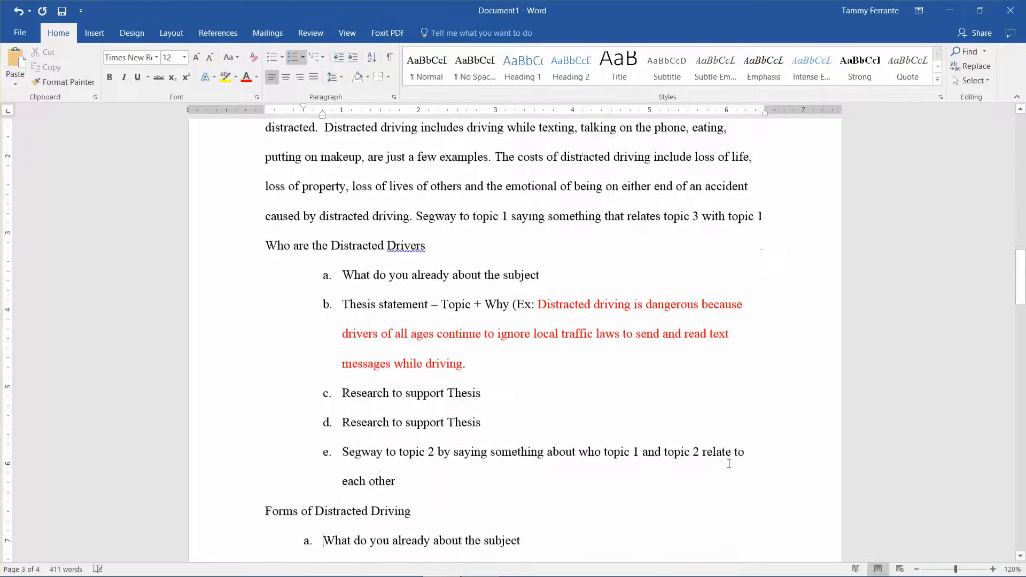
scroll(729, 463, down, 12)
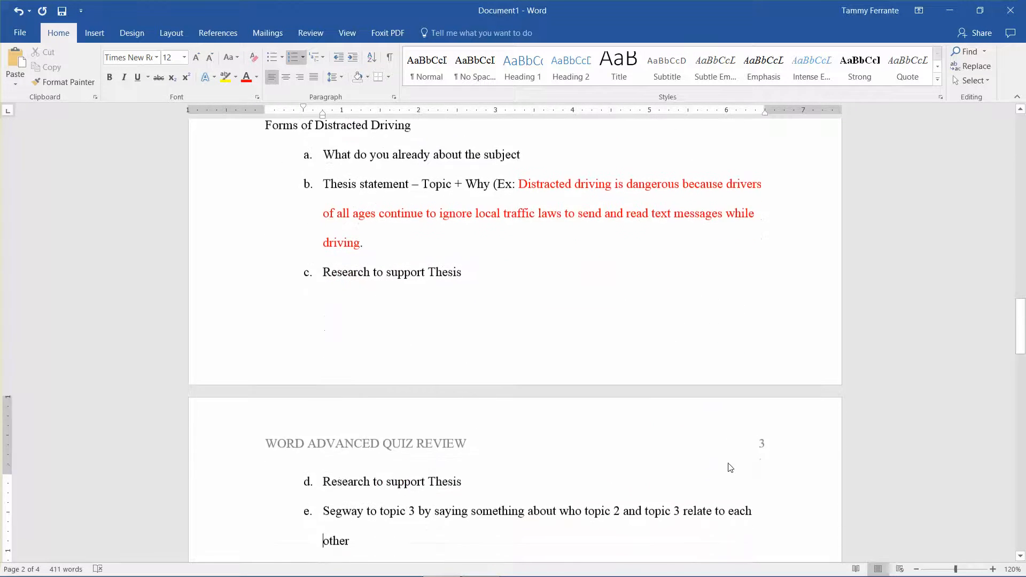
scroll(730, 468, up, 6)
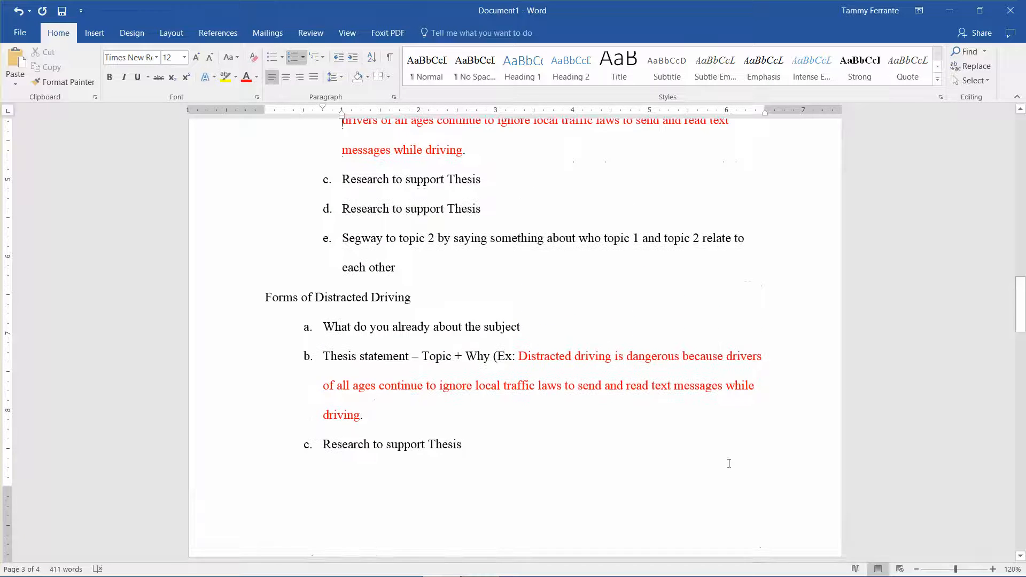
key(Down)
key(Down)
key(Down)
key(Down)
key(Down)
key(Down)
key(Down)
key(Down)
key(Down)
key(Down)
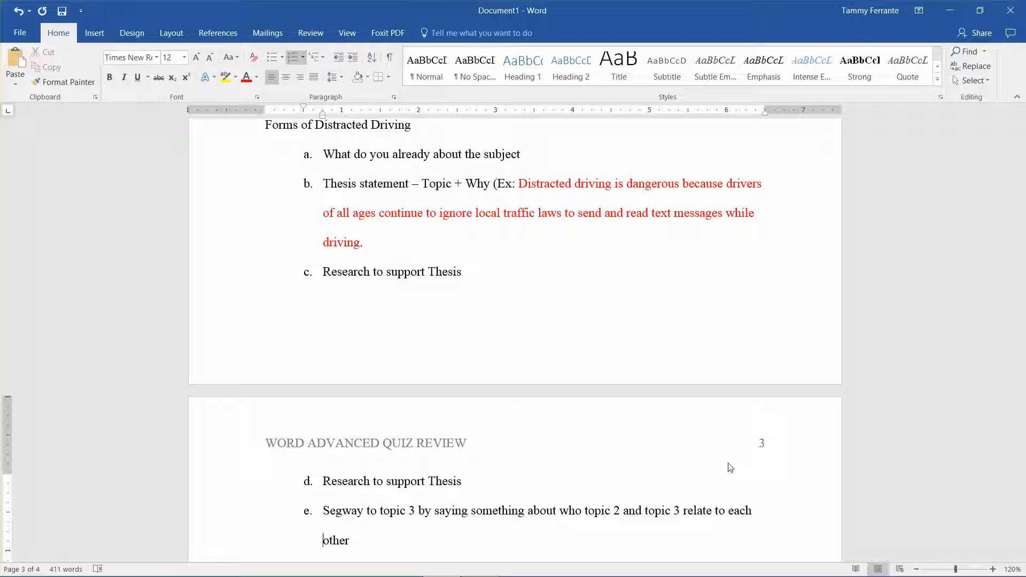
key(Up)
key(Up)
key(Up)
key(Up)
key(Up)
key(Up)
key(Up)
key(Up)
key(Up)
key(Up)
key(Up)
key(Up)
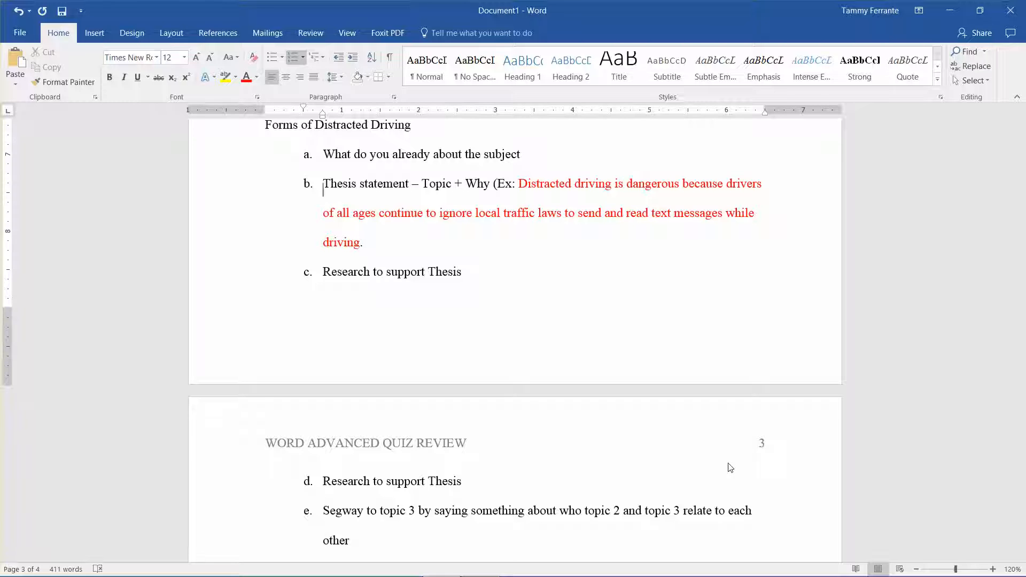
Step: Look over the document from the title and introduction through the "Costs of Distracted Driving" section
key(Up)
key(Up)
key(Up)
key(Up)
key(Up)
key(Up)
key(Up)
key(Up)
key(Up)
key(Up)
key(Up)
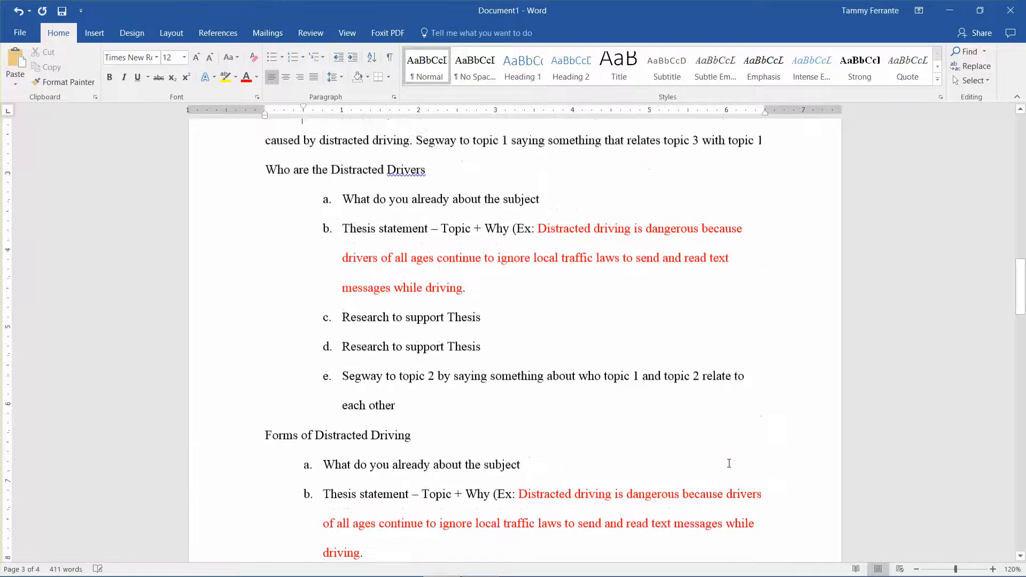
key(Up)
key(ctrl+e)
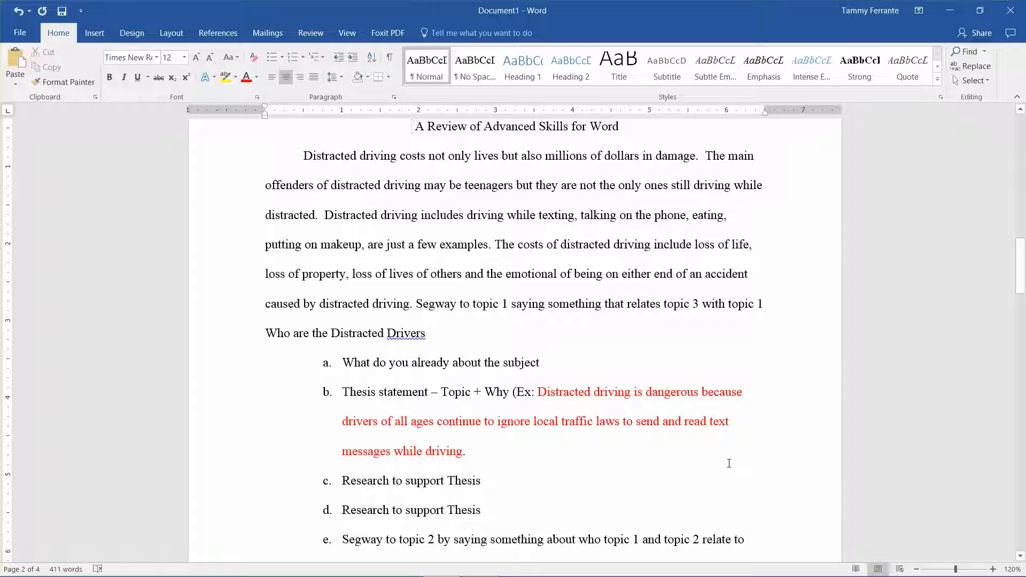
key(Down)
key(Down)
key(Down)
key(Down)
key(Down)
key(Down)
key(Down)
key(Down)
key(Down)
key(Down)
key(Down)
key(Down)
key(Down)
key(Down)
key(Down)
key(Down)
key(Down)
key(Down)
key(Down)
key(Down)
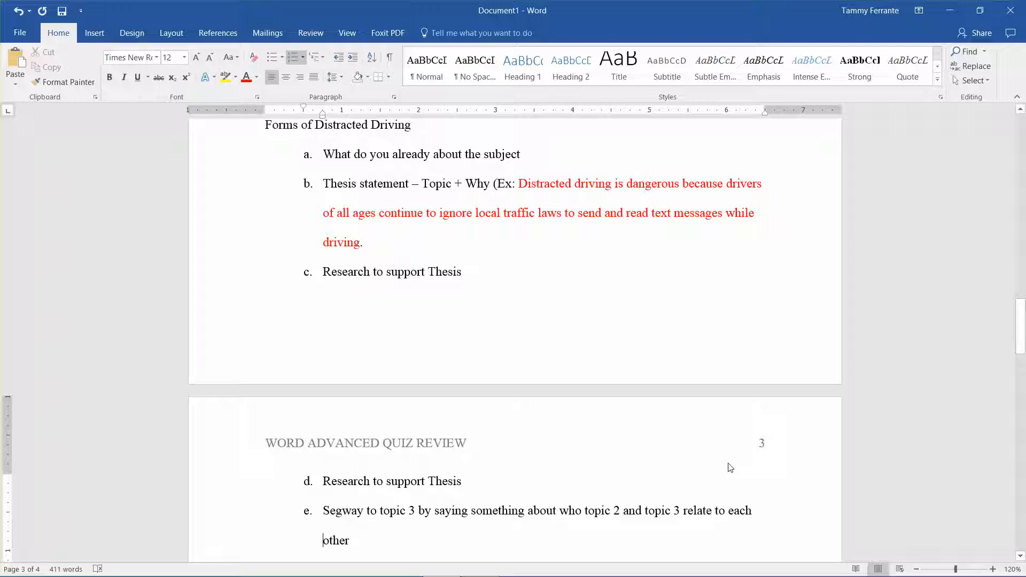
key(Down)
key(Down)
key(Down)
key(Down)
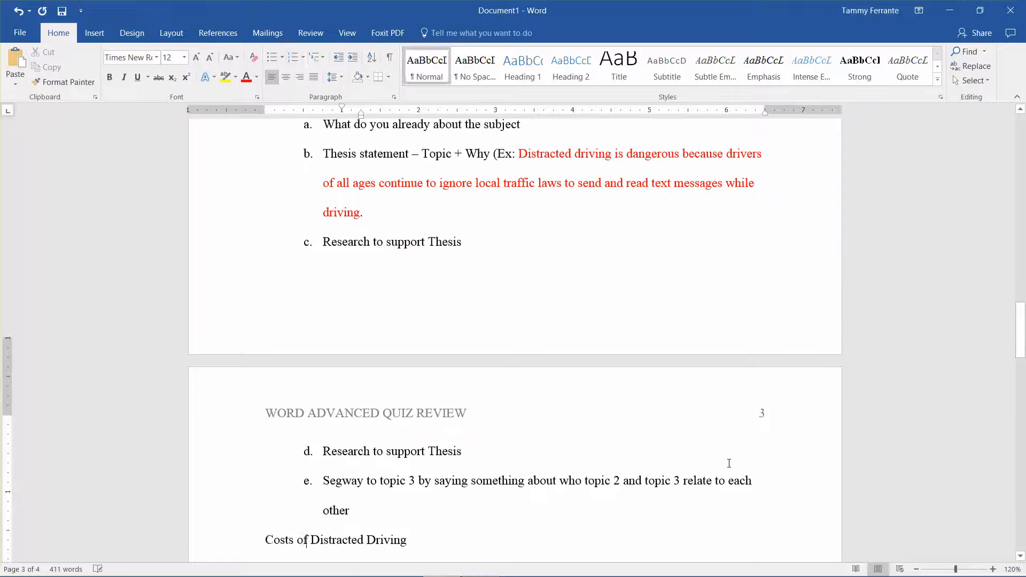
key(Down)
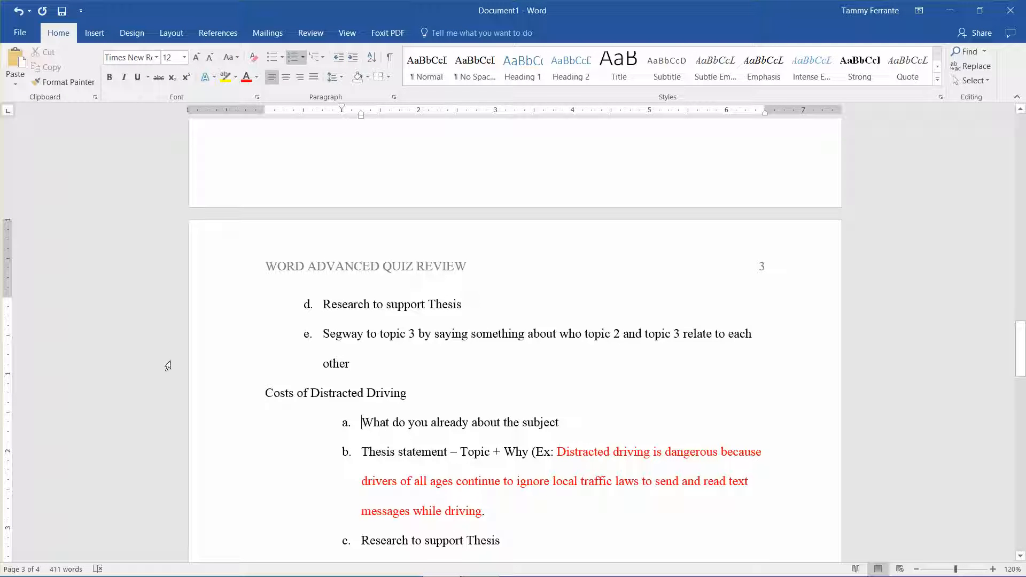
Step: Place the insertion point after item d, "Research to support Thesis", under "Who are the Distracted Drivers", following a trailing space
key(Up)
key(Up)
key(Up)
key(Up)
key(Up)
key(Up)
key(Up)
key(Up)
key(Up)
key(Up)
key(Up)
key(Up)
key(Up)
key(Up)
key(Up)
key(Up)
key(Up)
key(Up)
key(Up)
key(Up)
key(Up)
key(Up)
key(Up)
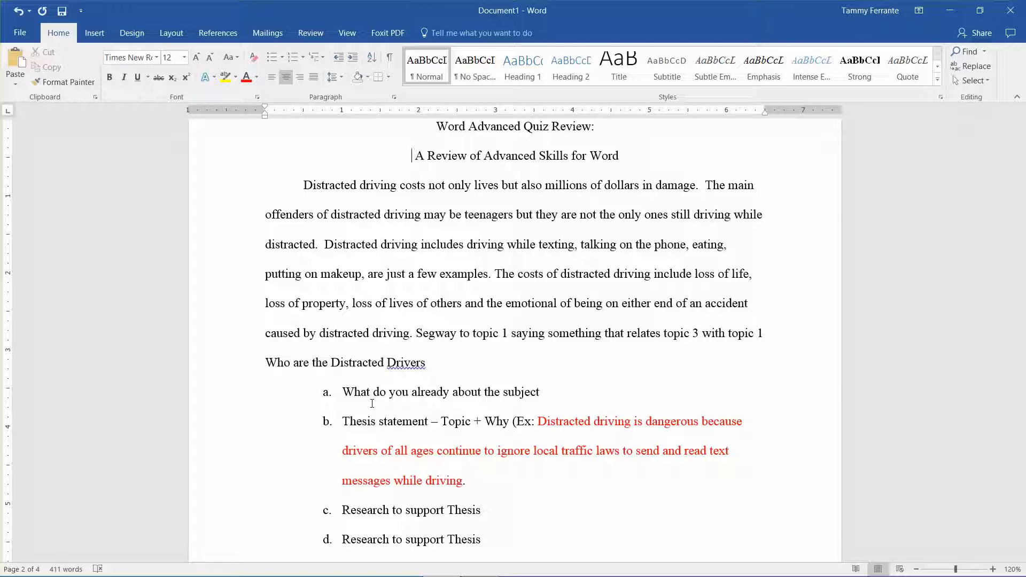
key(Down)
key(Down)
key(Down)
key(Down)
key(Down)
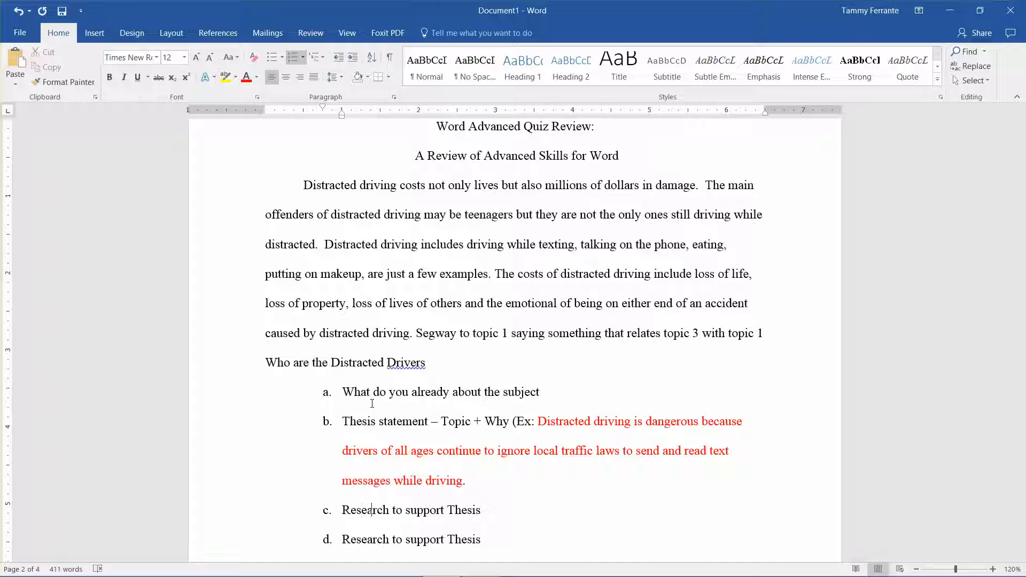
key(Right)
key(Right)
key(Right)
key(Right)
key(Right)
key(Right)
key(Right)
key(Right)
scroll(372, 403, down, 1)
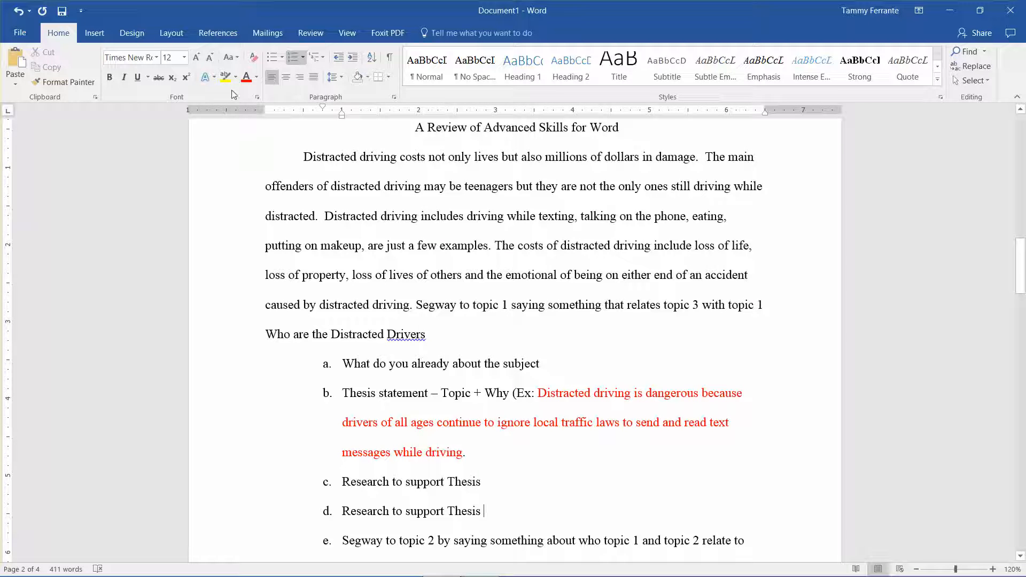
Step: Start a new source in the Source Manager and set its type to Journal Article
click(229, 34)
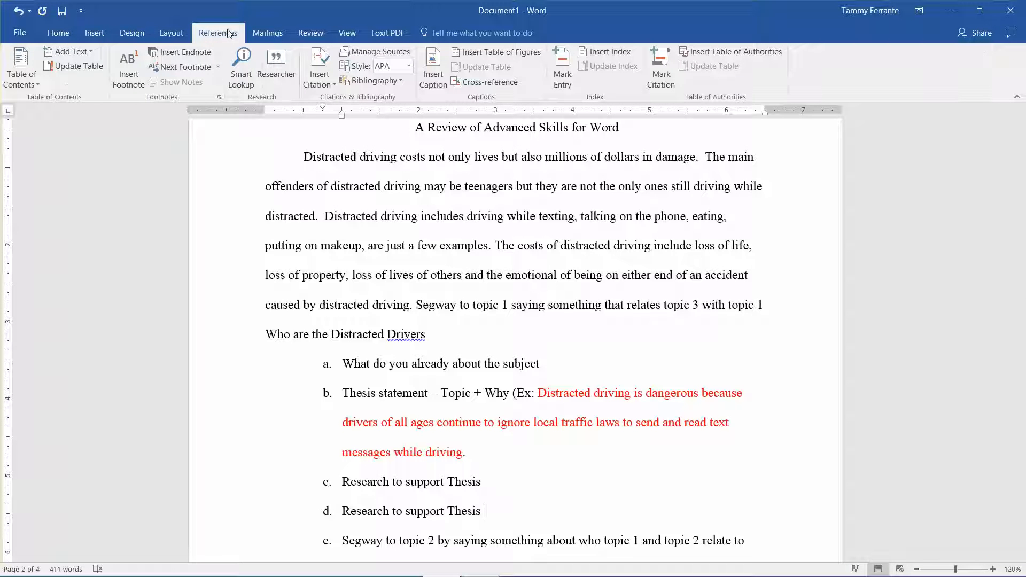
click(364, 51)
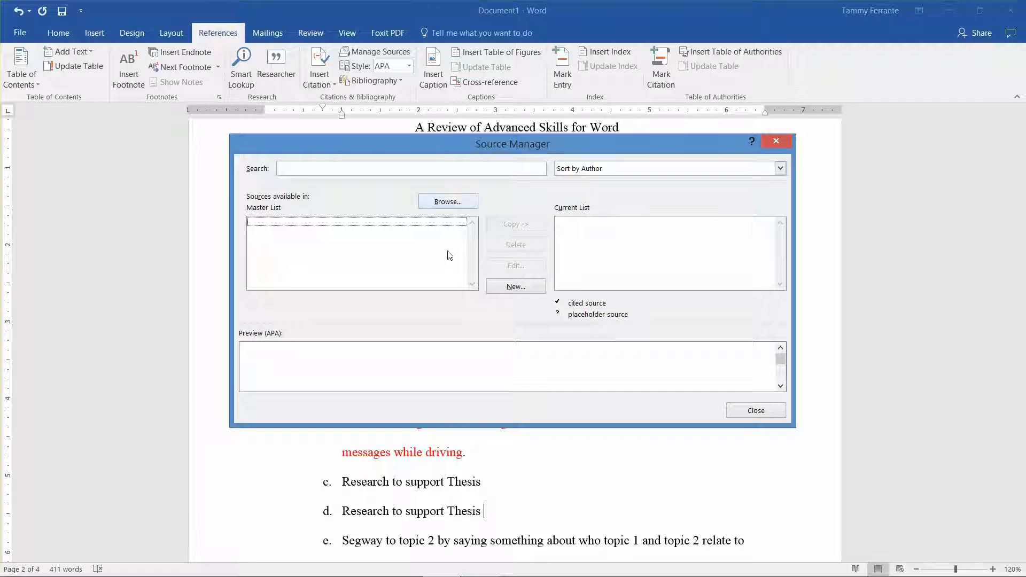
click(517, 286)
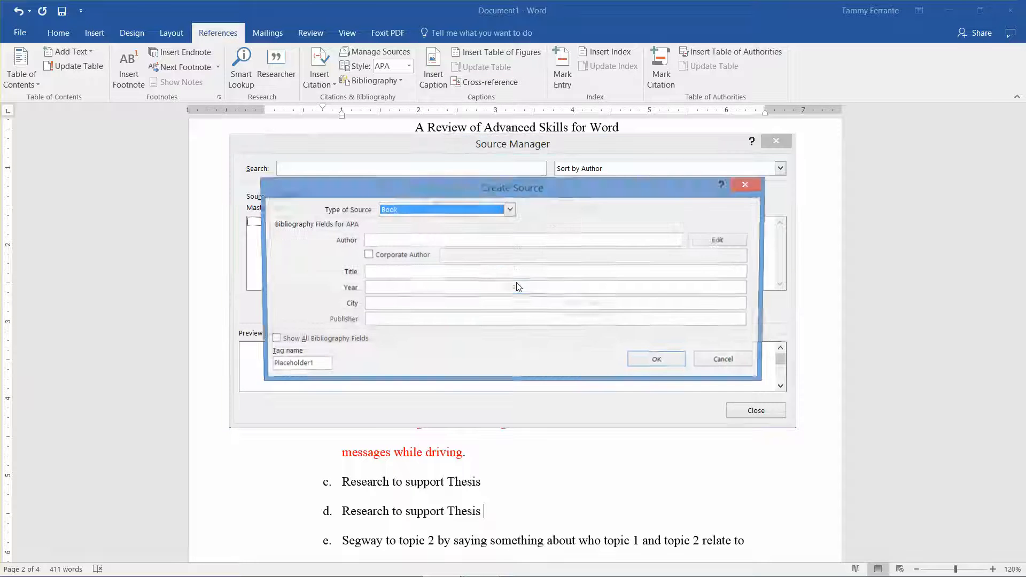
click(510, 210)
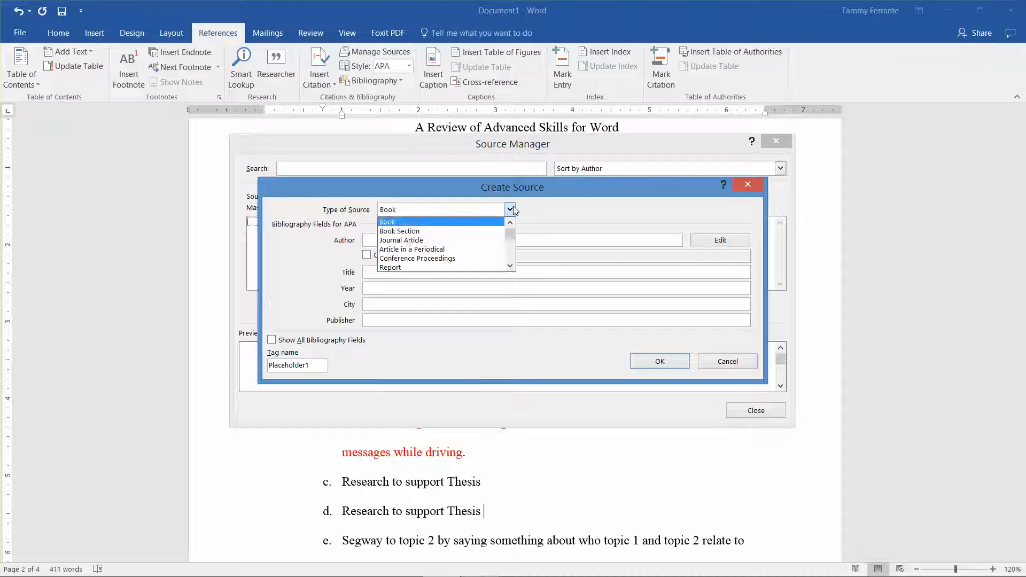
click(402, 239)
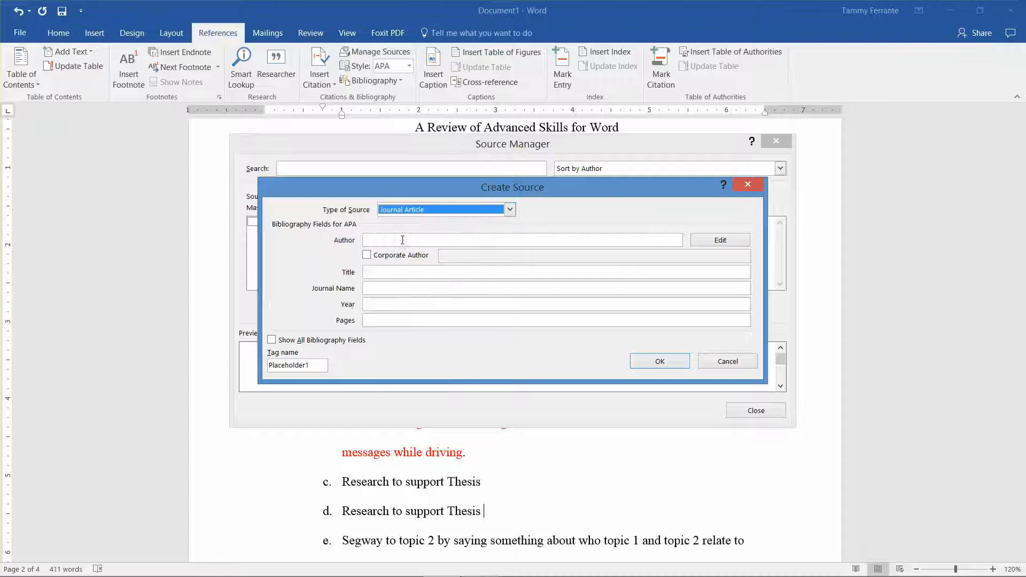
Step: Enter the author's last name, first name and middle initial for the source, and delete the duplicate entry holding only the last name
click(402, 241)
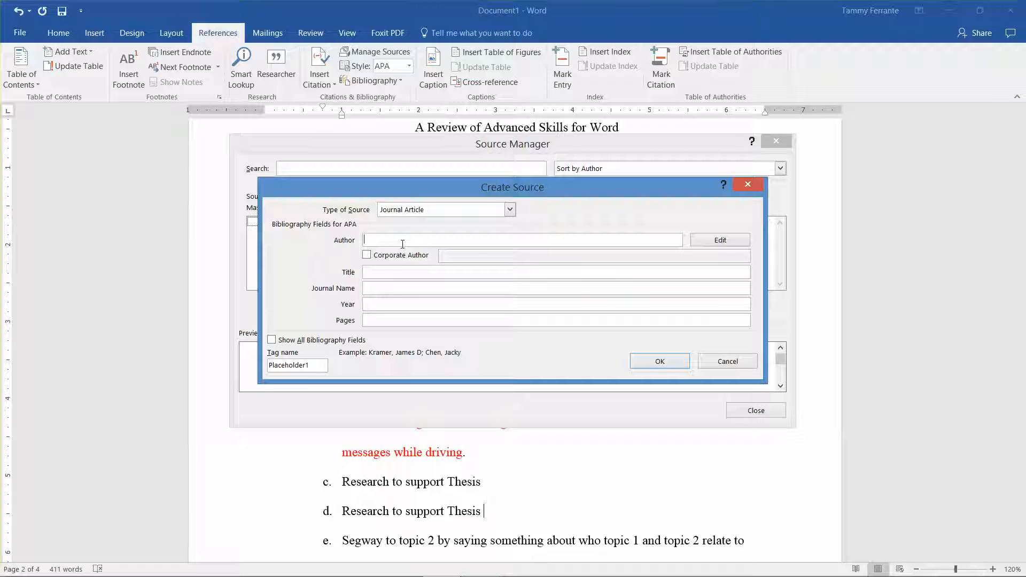
text(Smith)
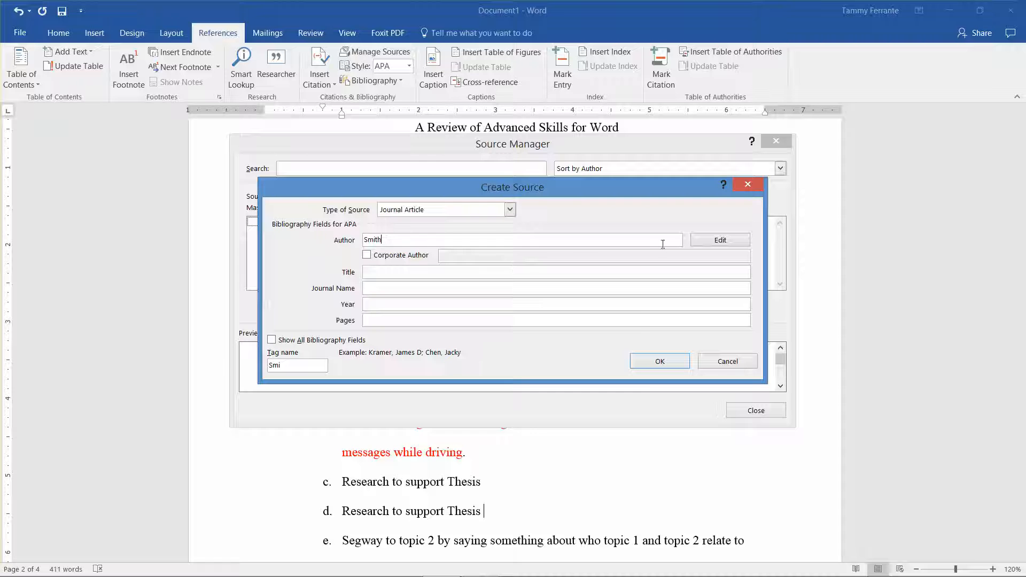
click(730, 247)
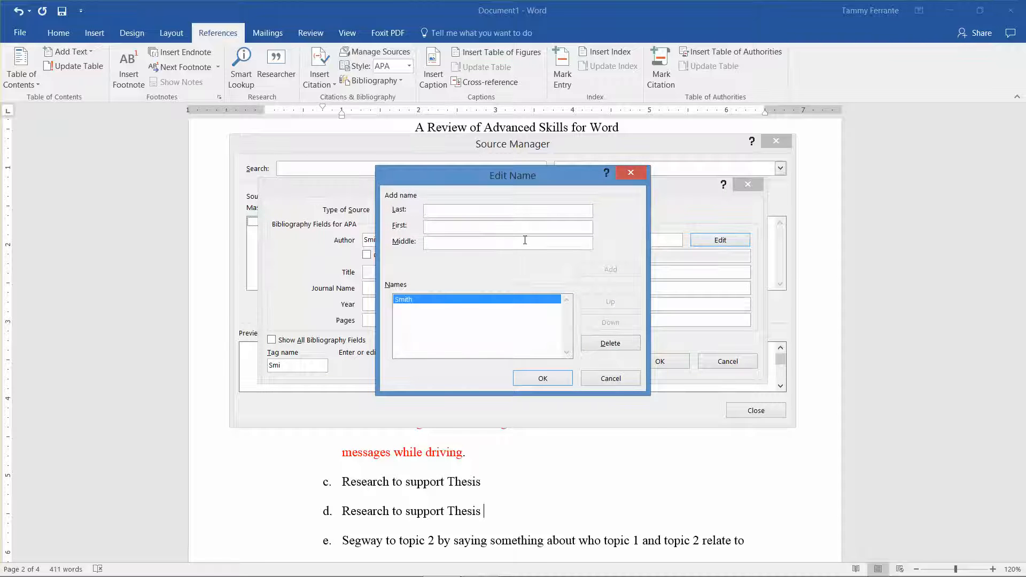
text(Smith)
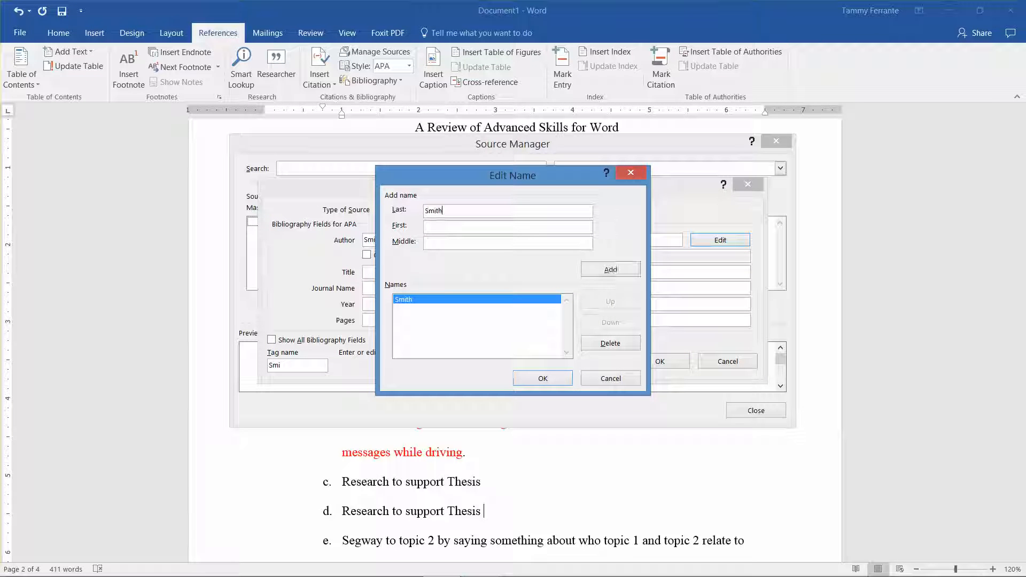
key(Tab)
text(John)
key(Tab)
text(L)
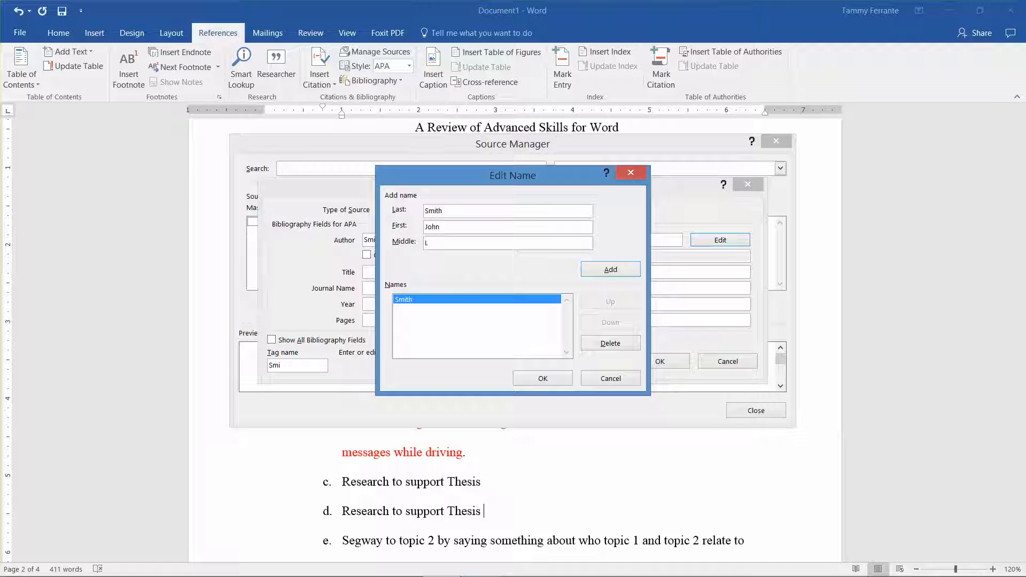
click(614, 269)
click(411, 299)
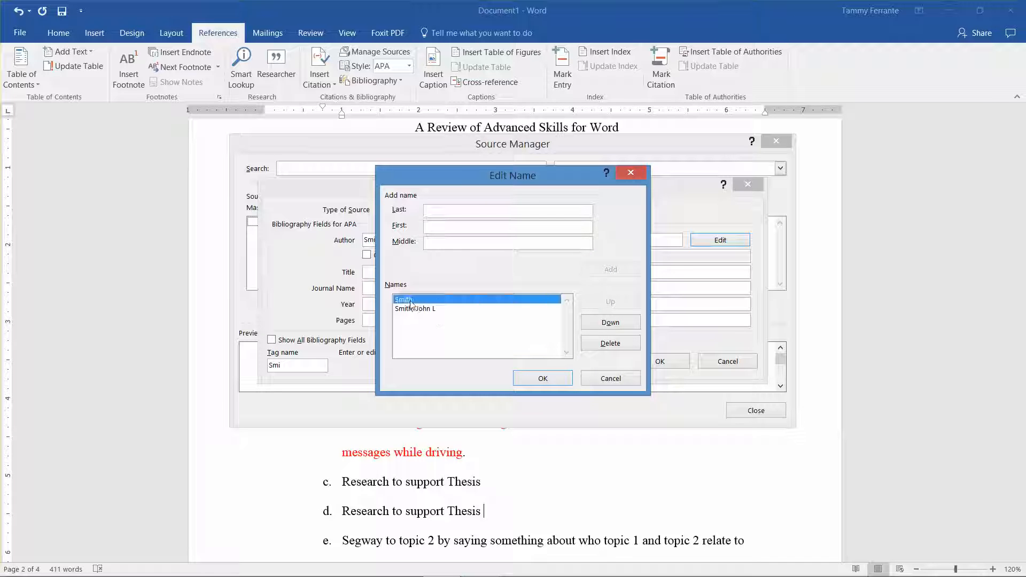
click(624, 347)
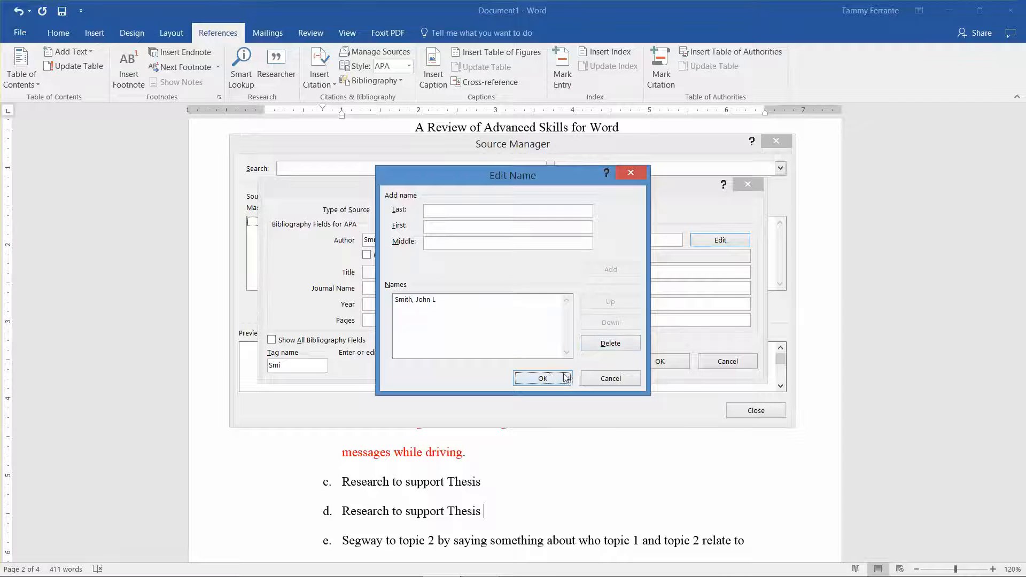
click(548, 375)
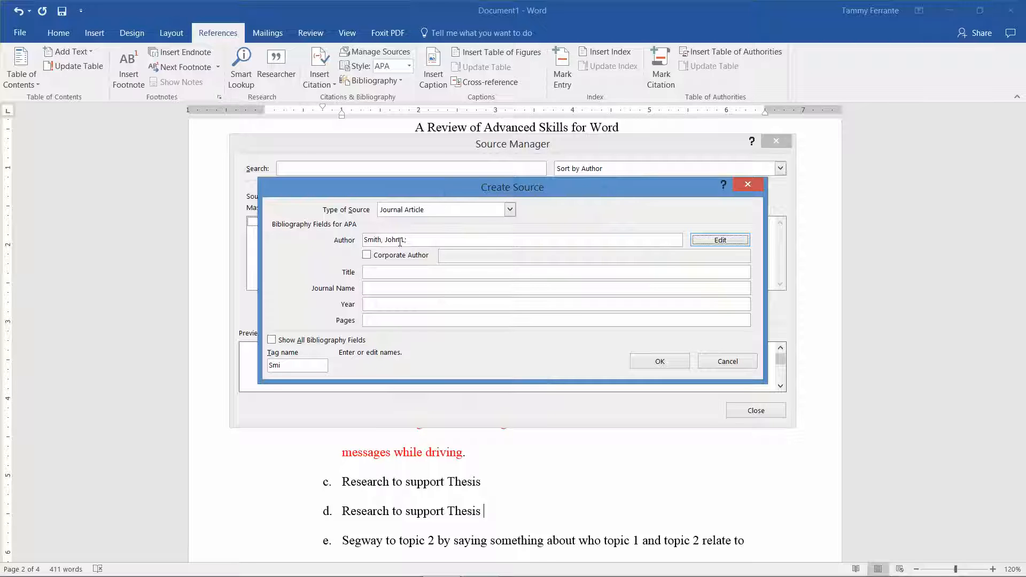
Step: Set the source's title to "Distracted driving today" and its journal name to "Parenting Journal"
click(394, 275)
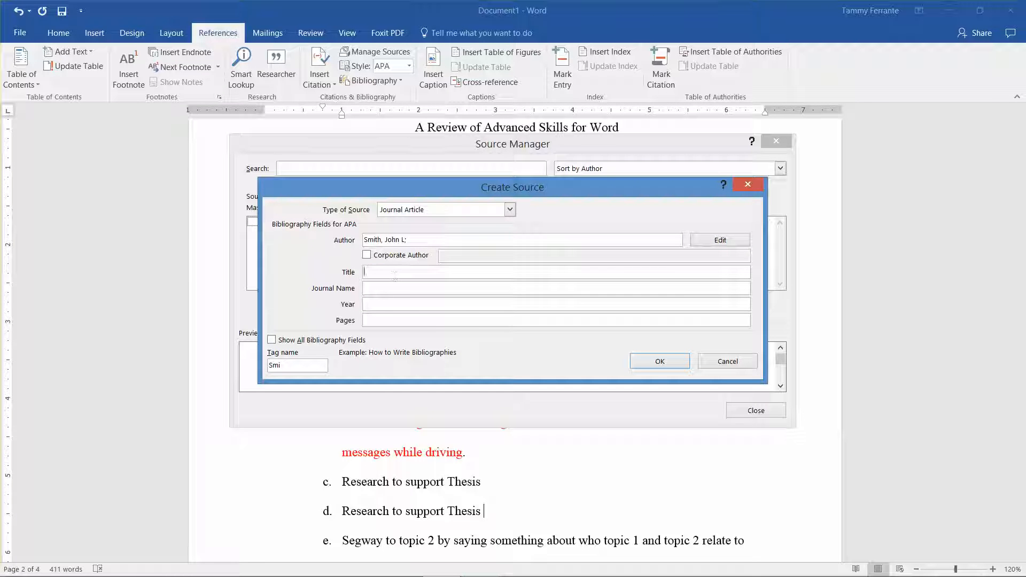
text(Distracted driving today)
click(395, 289)
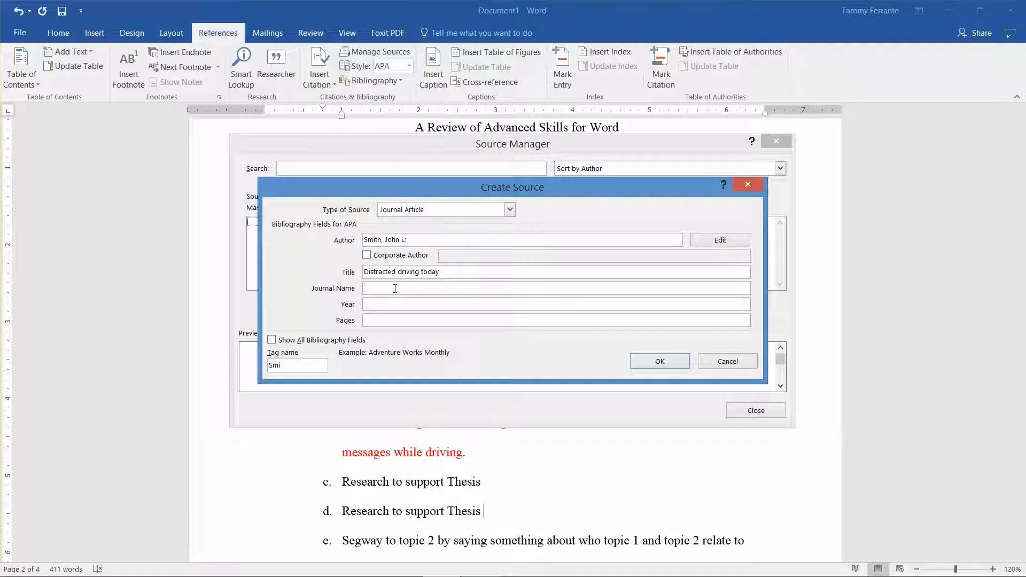
text(Parenting Journal)
Step: Set the journal article's year to 2016 and its pages to 45-60
key(Tab)
text(2016)
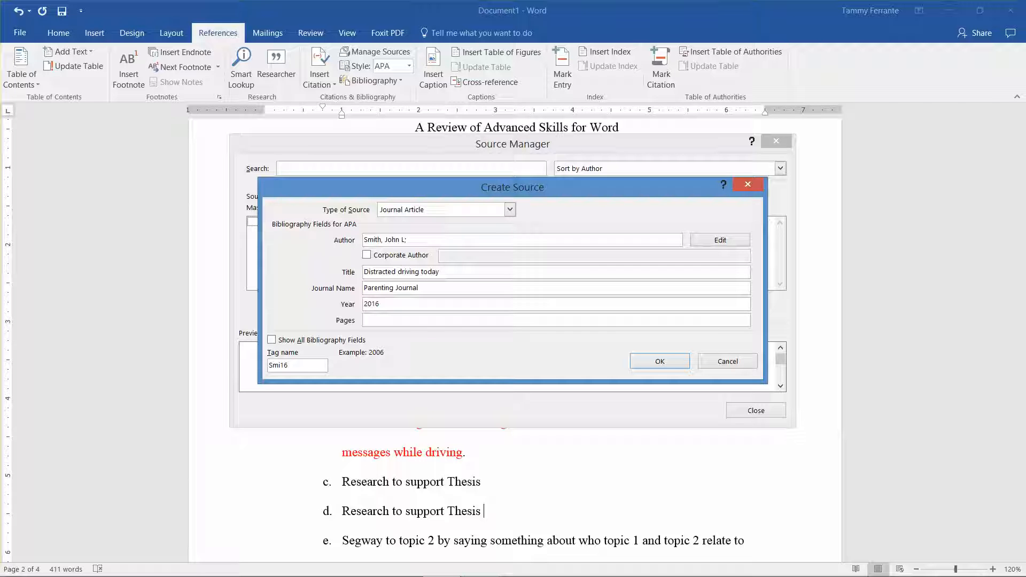
click(403, 317)
text(45-60)
Step: Show all bibliography fields for the source and set the volume to 4 and the issue to 3
click(271, 340)
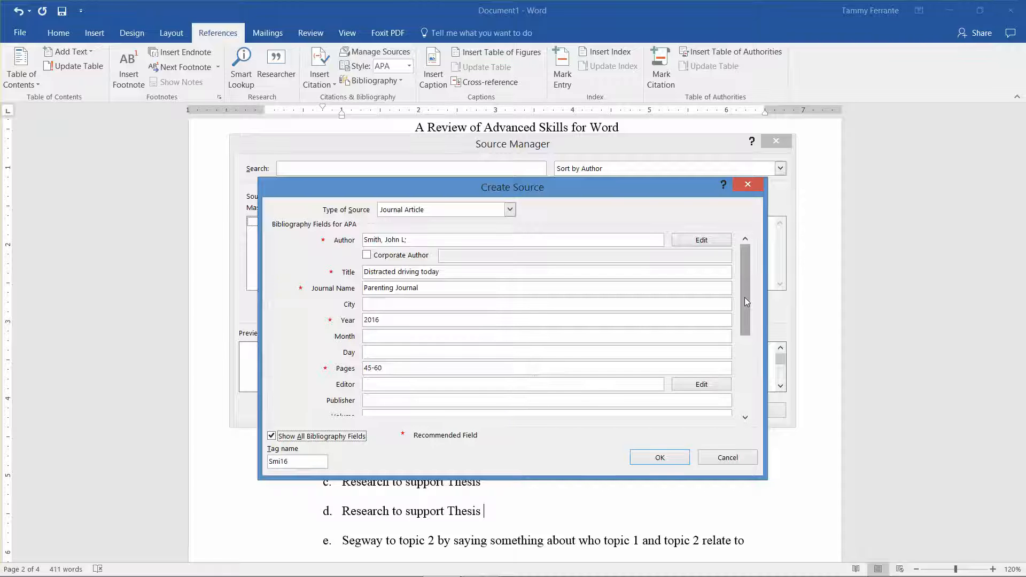
drag(744, 297, 745, 319)
click(388, 367)
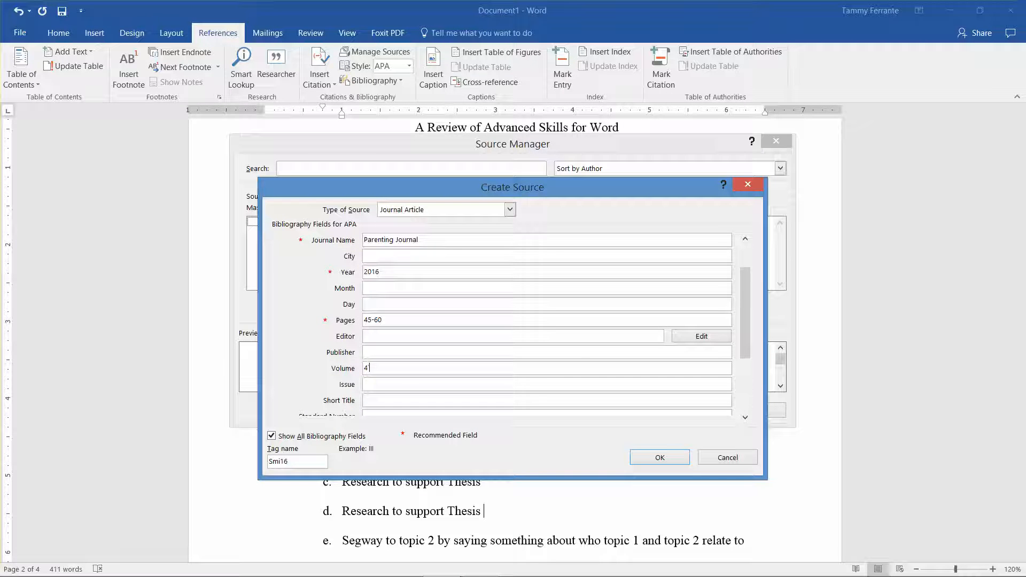
click(381, 385)
text(3)
Step: Enter "Proquest database" as the source's URL, save the source and close the Source Manager
drag(747, 320, 748, 381)
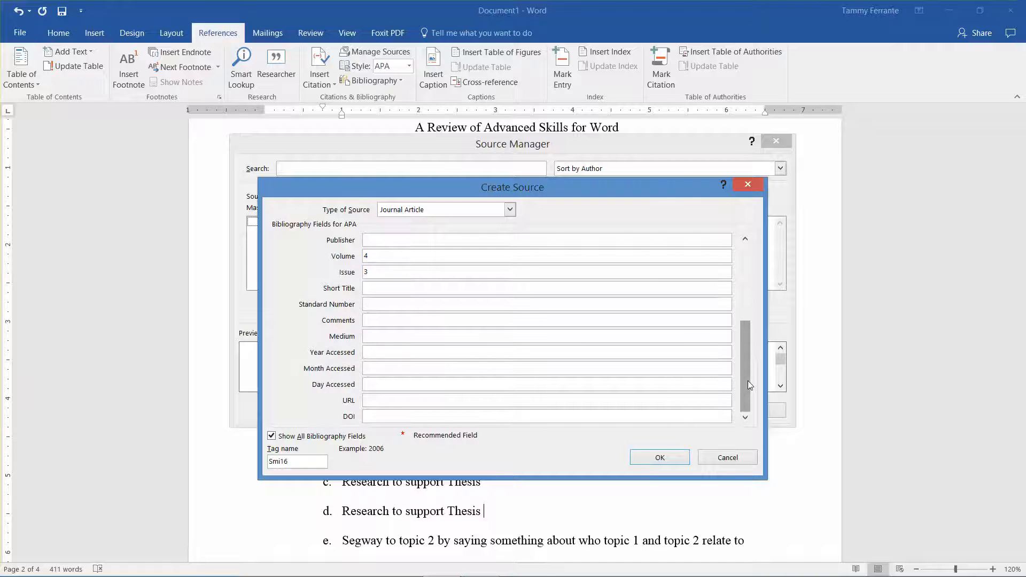
click(392, 399)
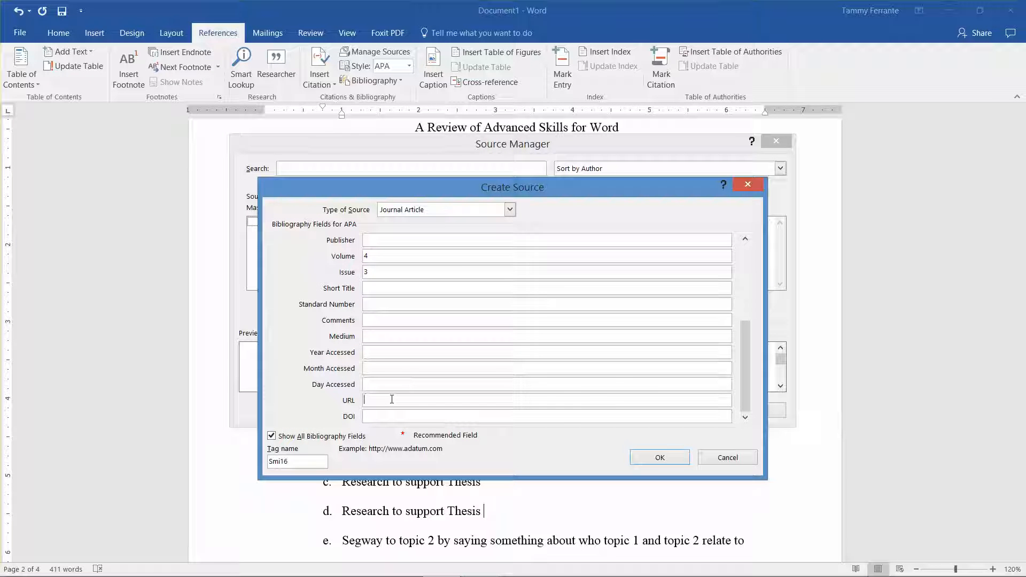
text(Proquest database)
click(676, 453)
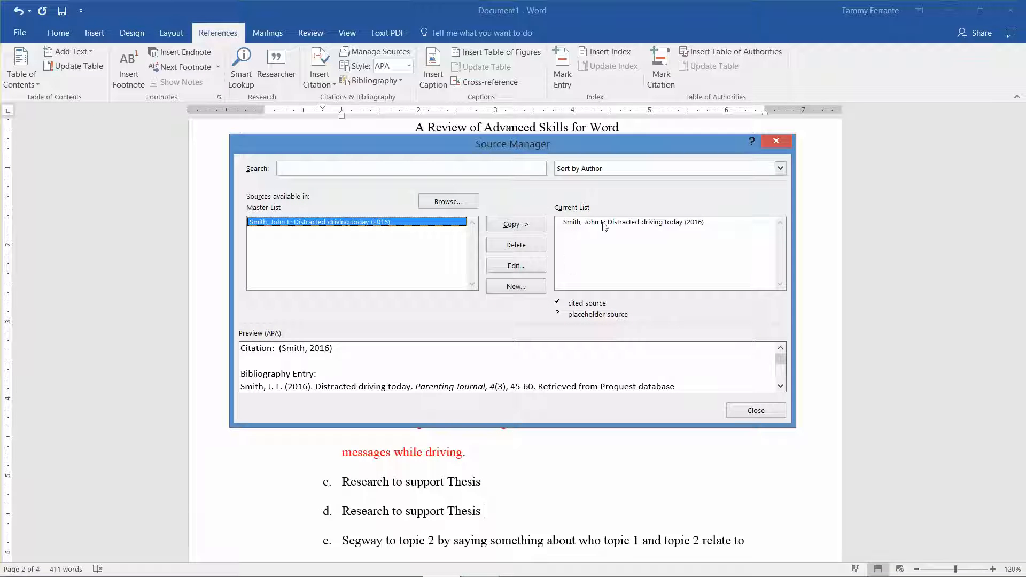
click(747, 411)
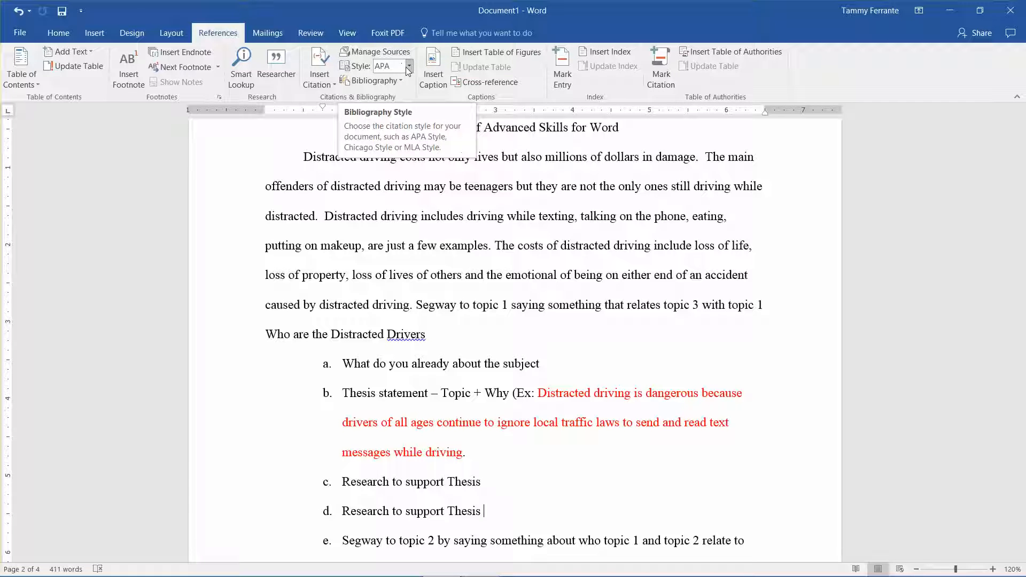
Step: Reopen the Source Manager to check the new article's entry in the Current List, then close it
click(397, 50)
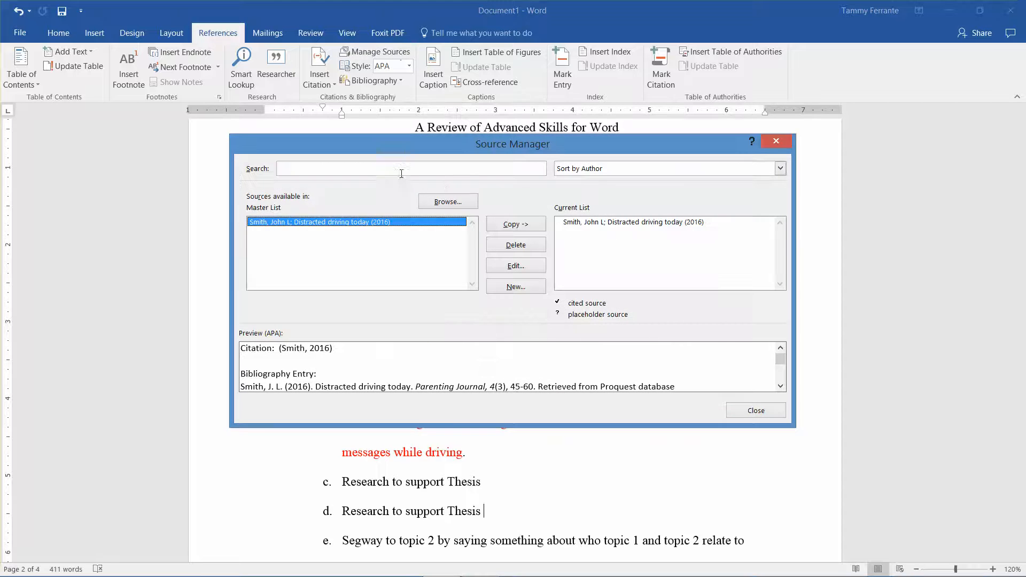
click(594, 223)
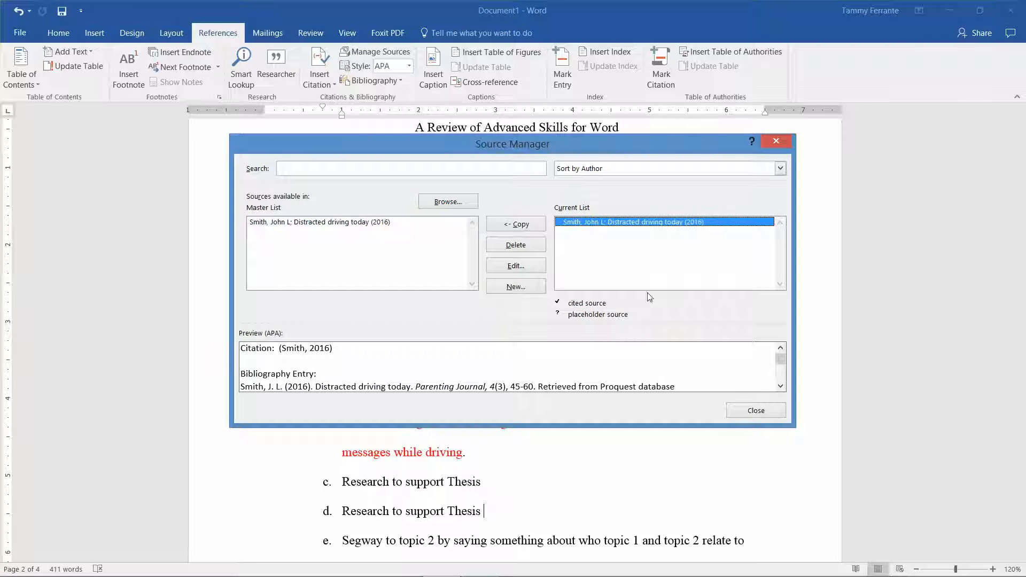
click(738, 411)
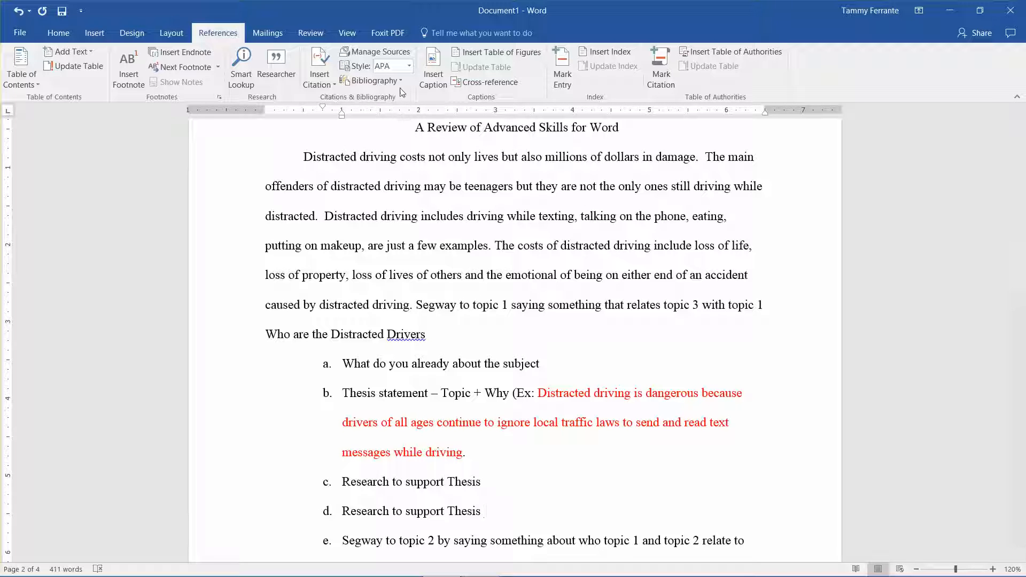
Step: Insert a citation of the "Distracted driving today" (2016) source at the end of item d
click(326, 79)
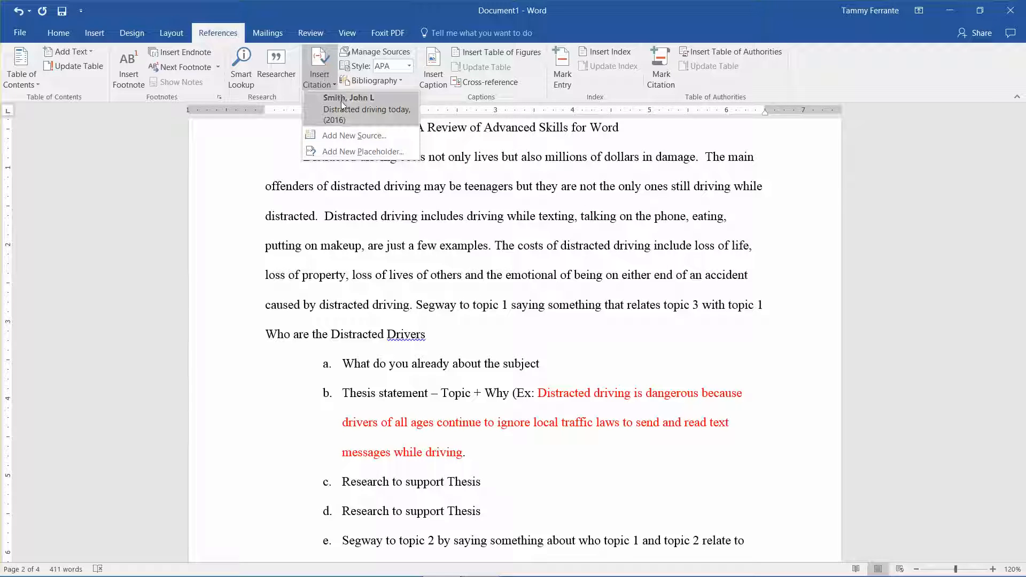
click(341, 101)
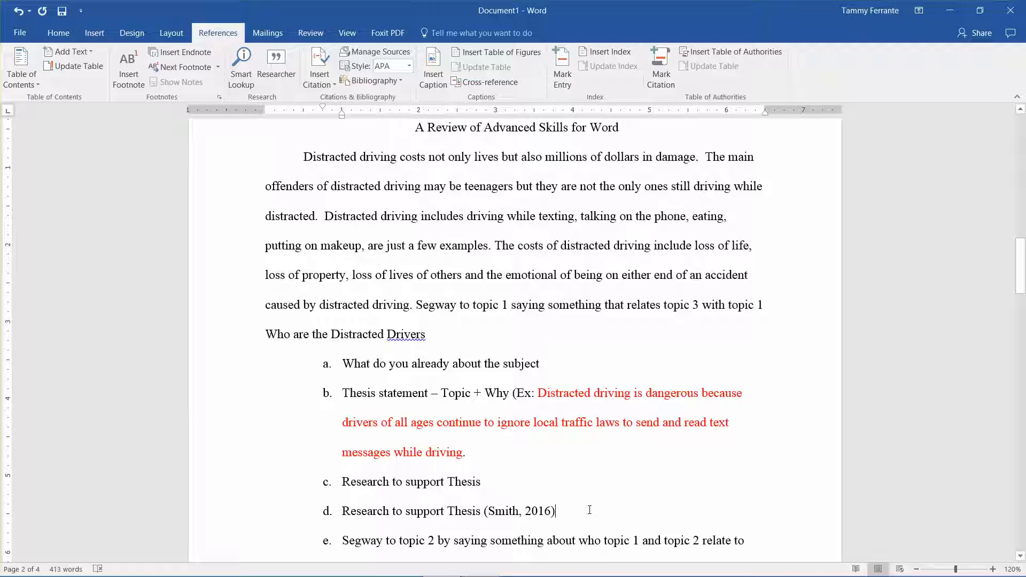
Step: Create a journal article source with only the two authors' surnames, select it in the Current List and close the Source Manager
key(Down)
key(Down)
key(Down)
key(Down)
key(Down)
key(Down)
key(Down)
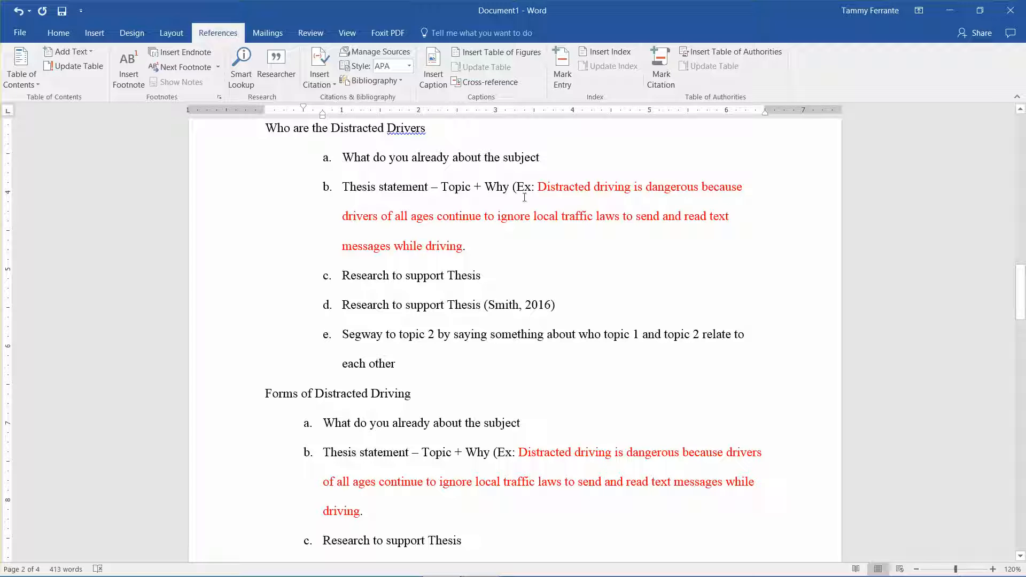
click(395, 60)
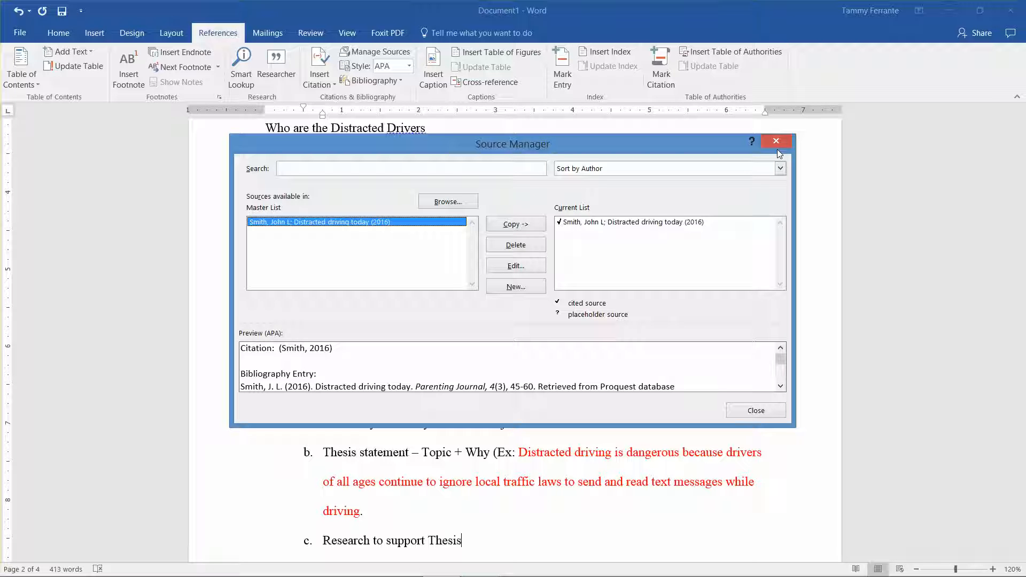
click(513, 286)
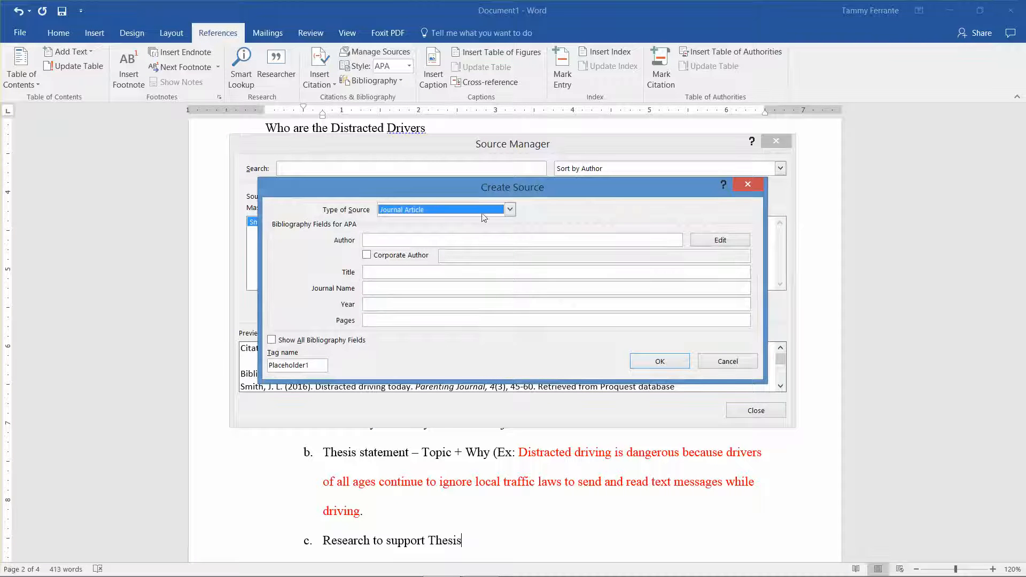
click(404, 241)
text(Jones)
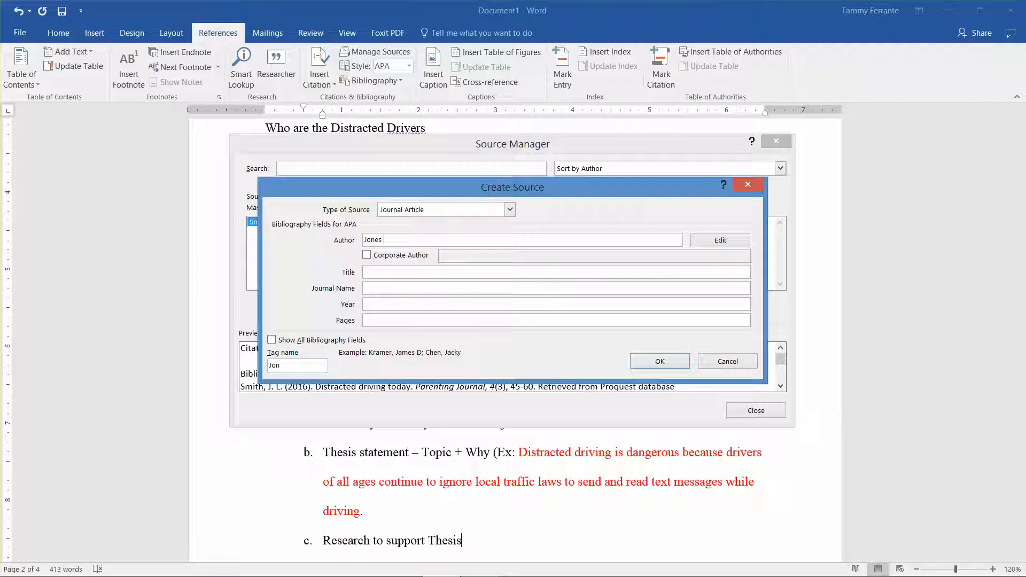
text( & Gilmore)
click(658, 361)
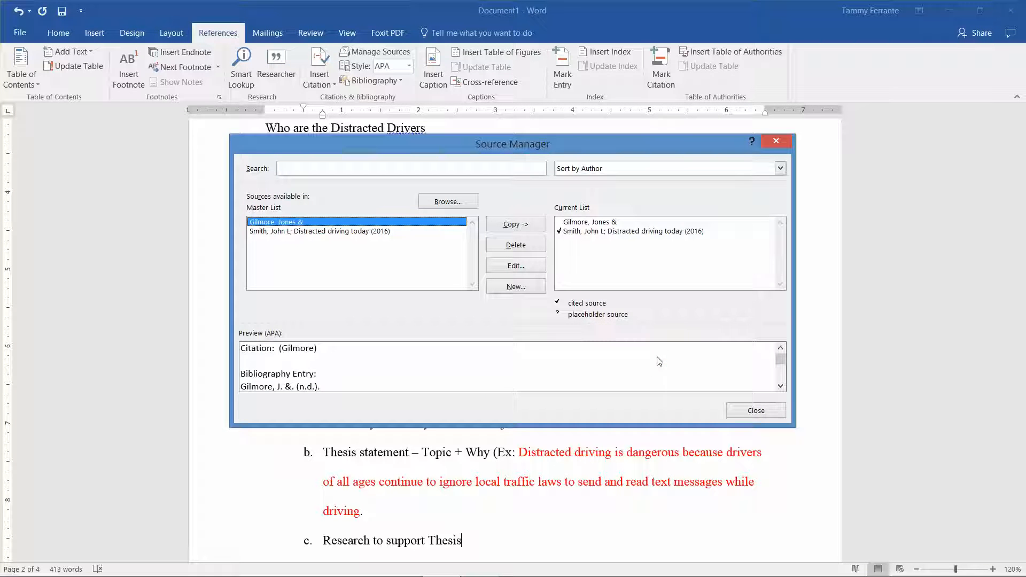
click(575, 225)
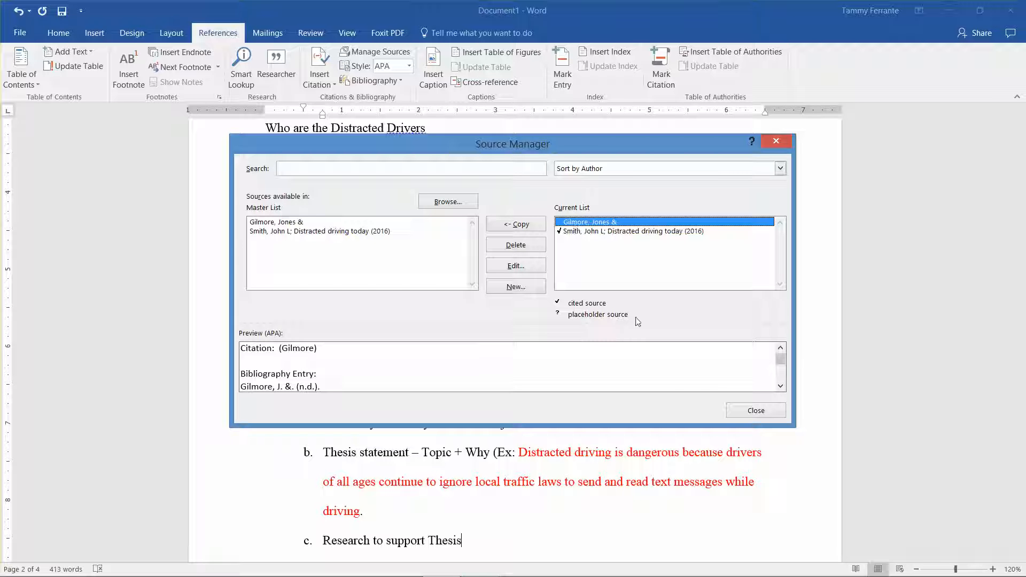
click(756, 412)
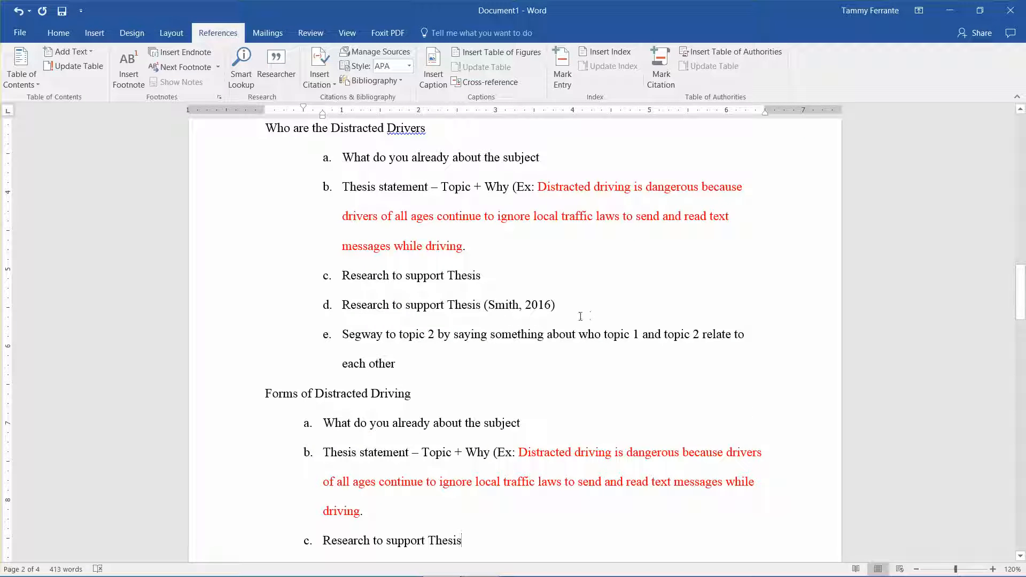
key(super)
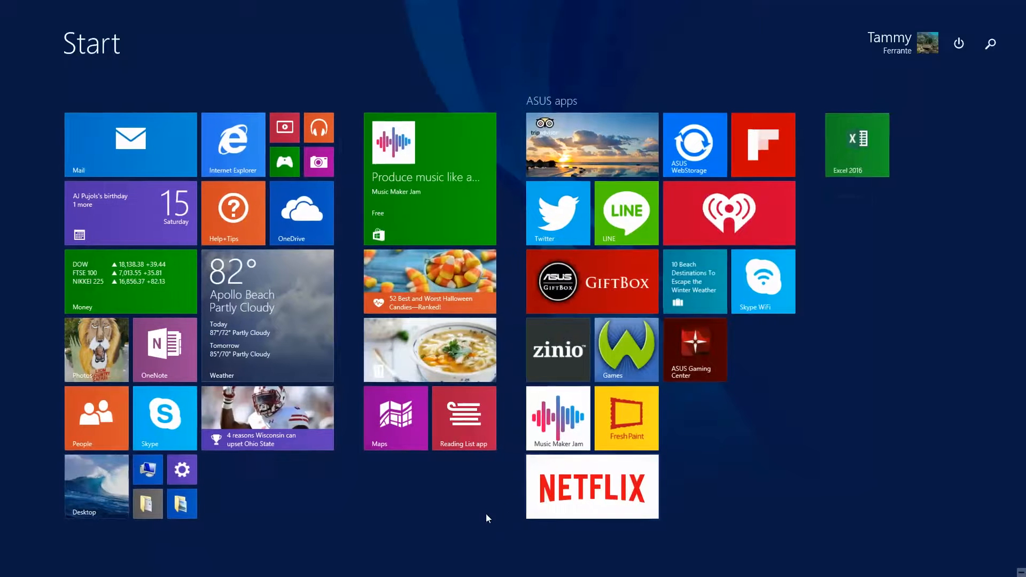
click(73, 487)
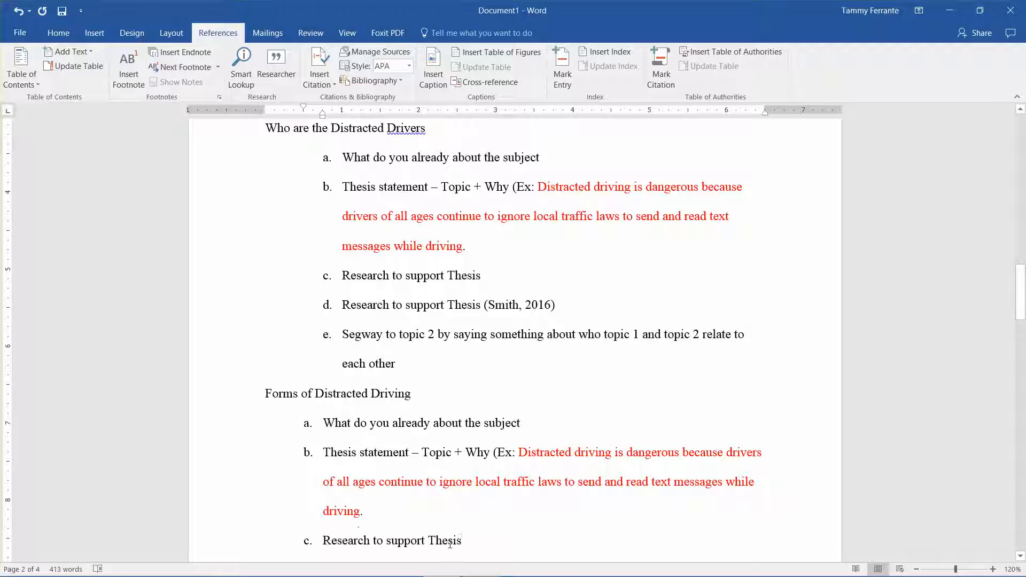
Step: Insert a citation of the new two-author source at the end of item d under Forms of Distracted Driving
drag(1020, 291, 1020, 317)
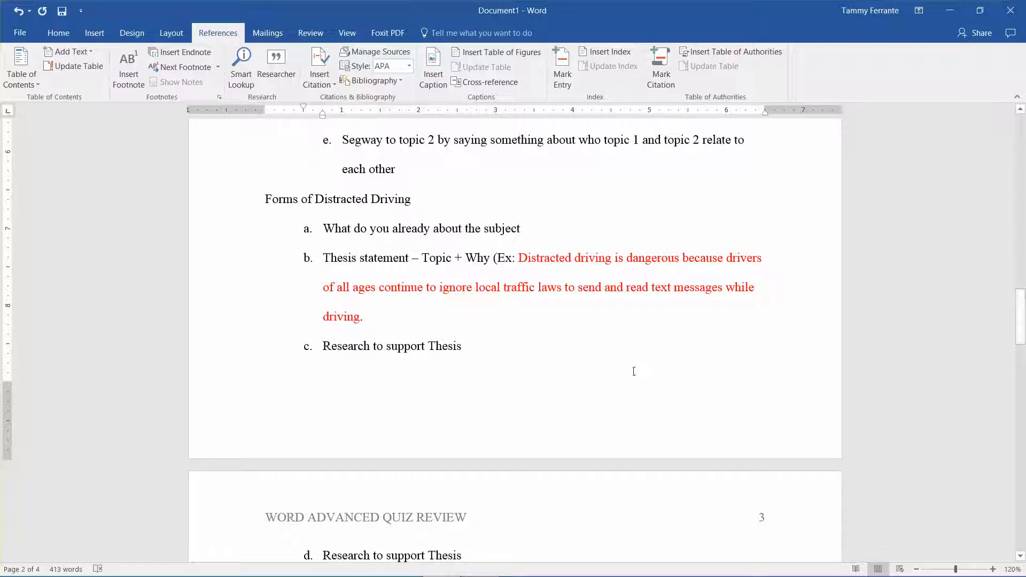
click(469, 554)
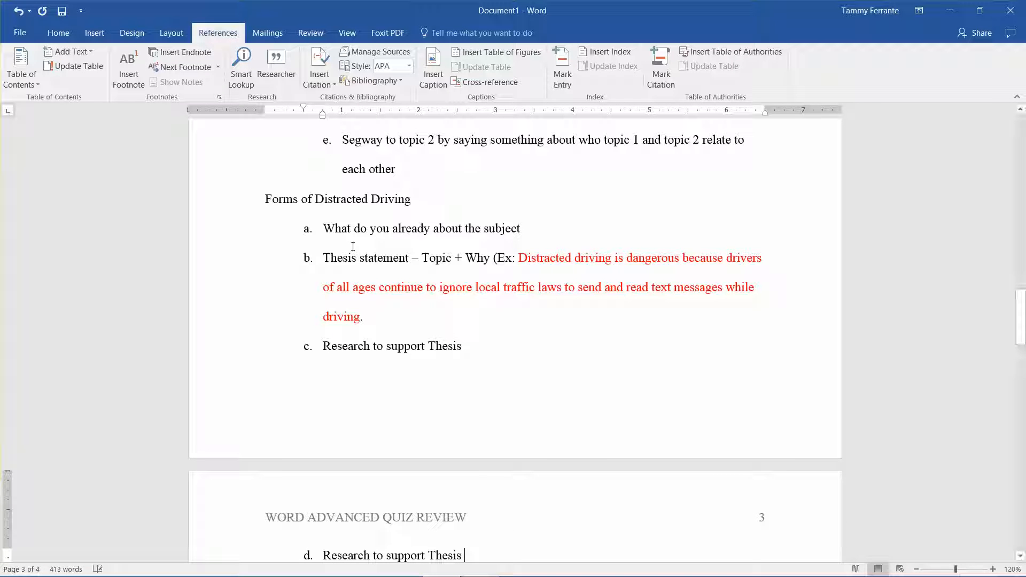
click(307, 73)
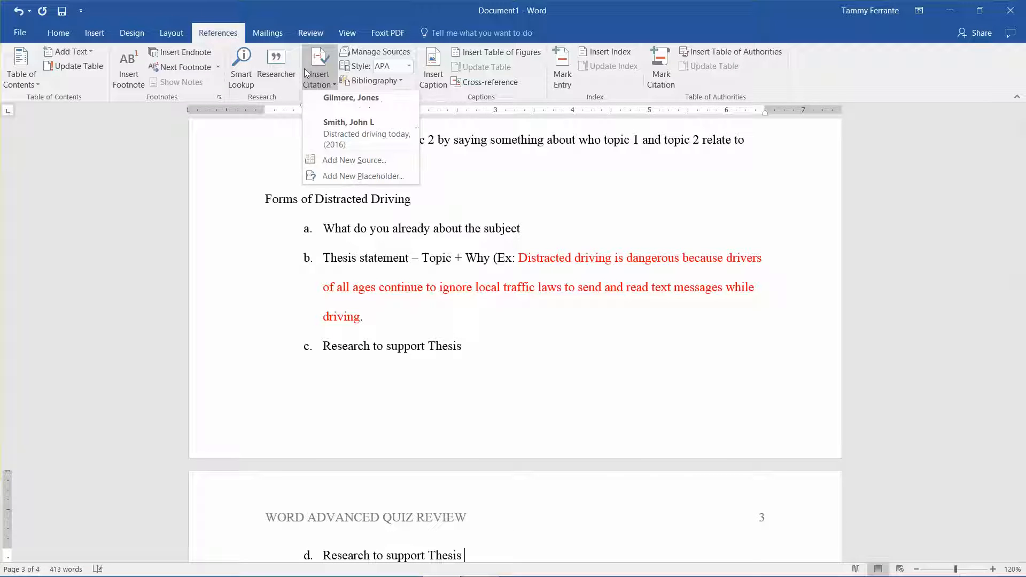
click(335, 101)
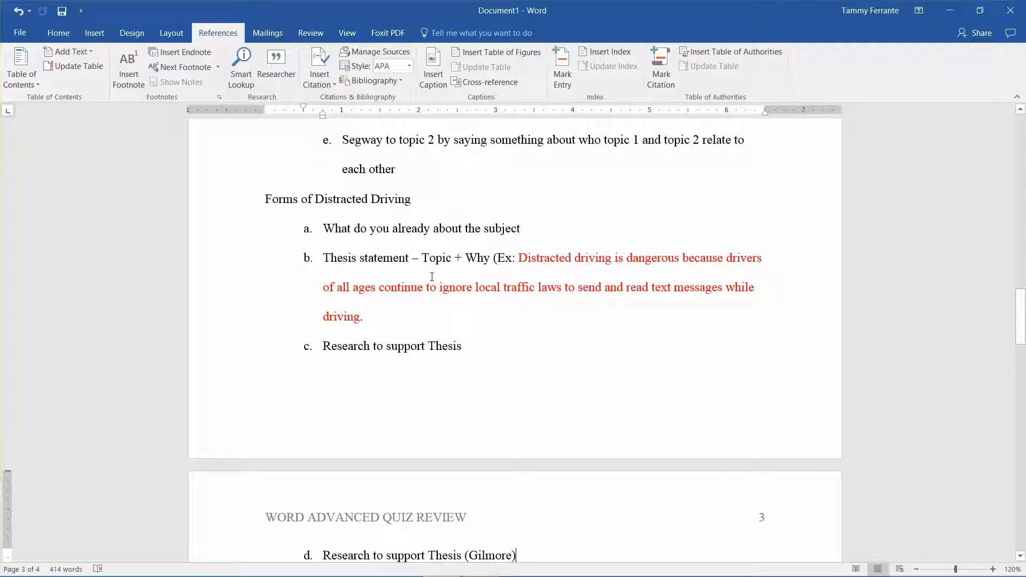
Step: Open the source behind the item d citation, review the available source types and close it with Journal Article kept
scroll(432, 276, down, 2)
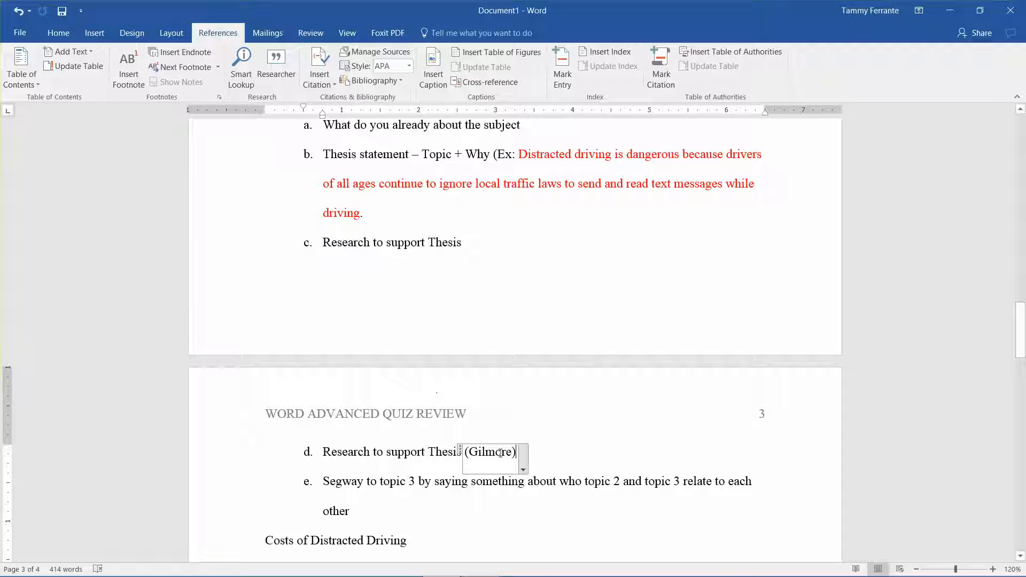
click(523, 470)
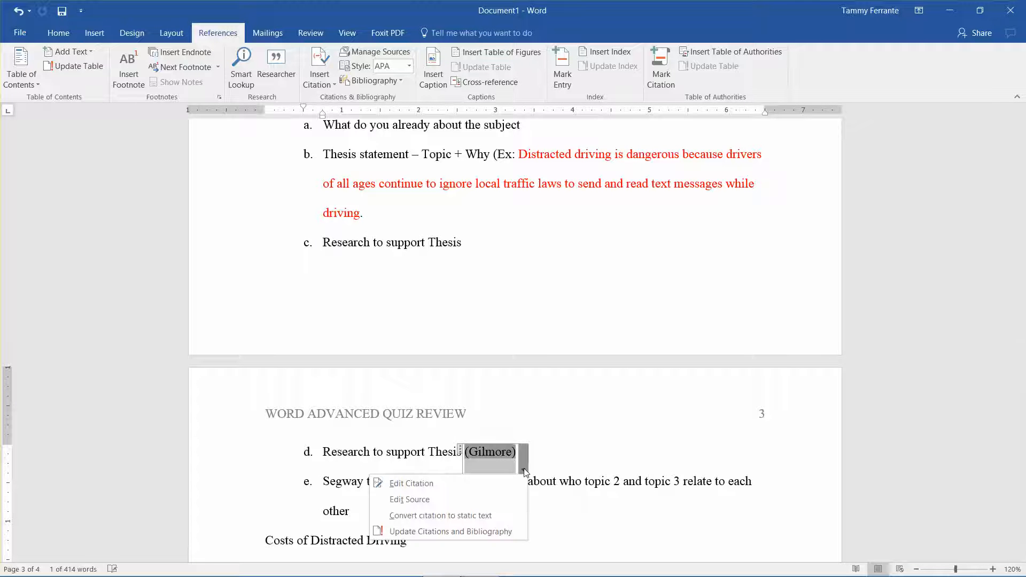
click(447, 499)
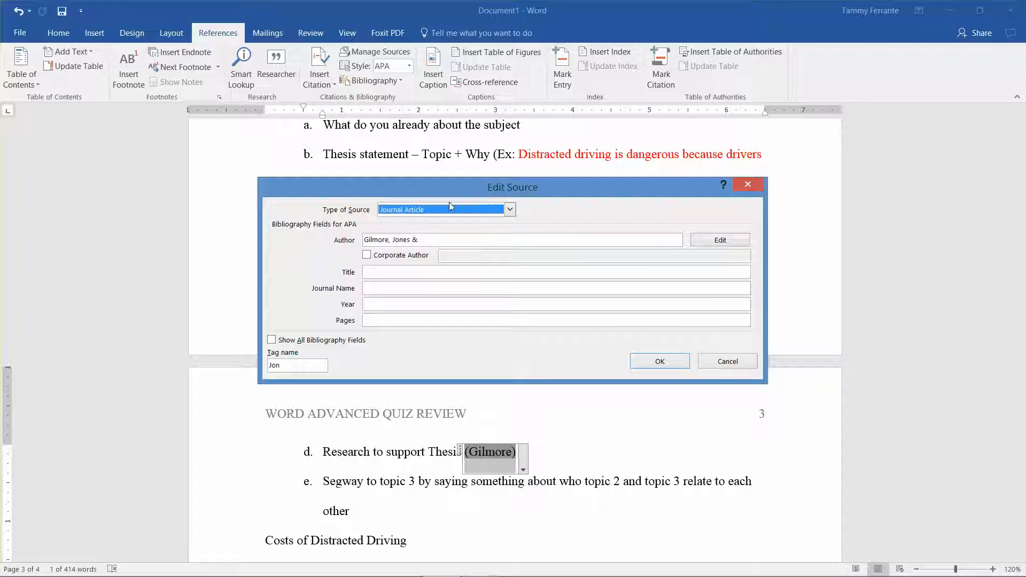
click(506, 210)
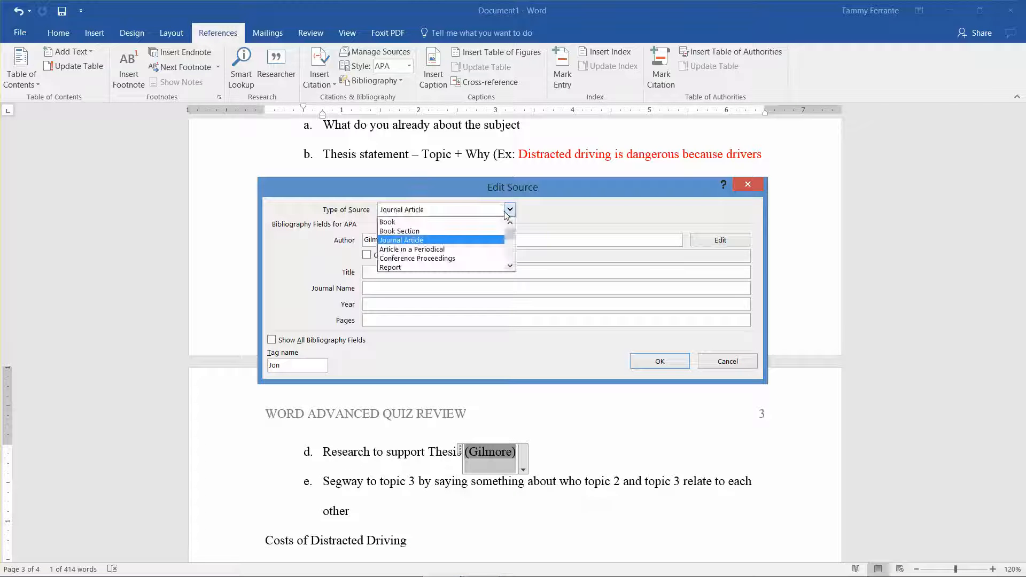
click(505, 210)
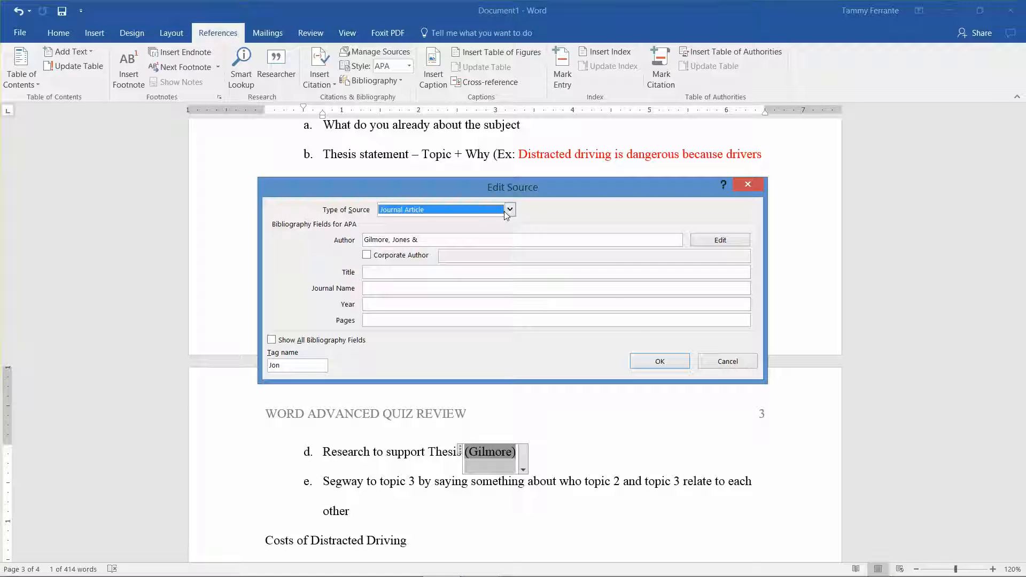
click(684, 362)
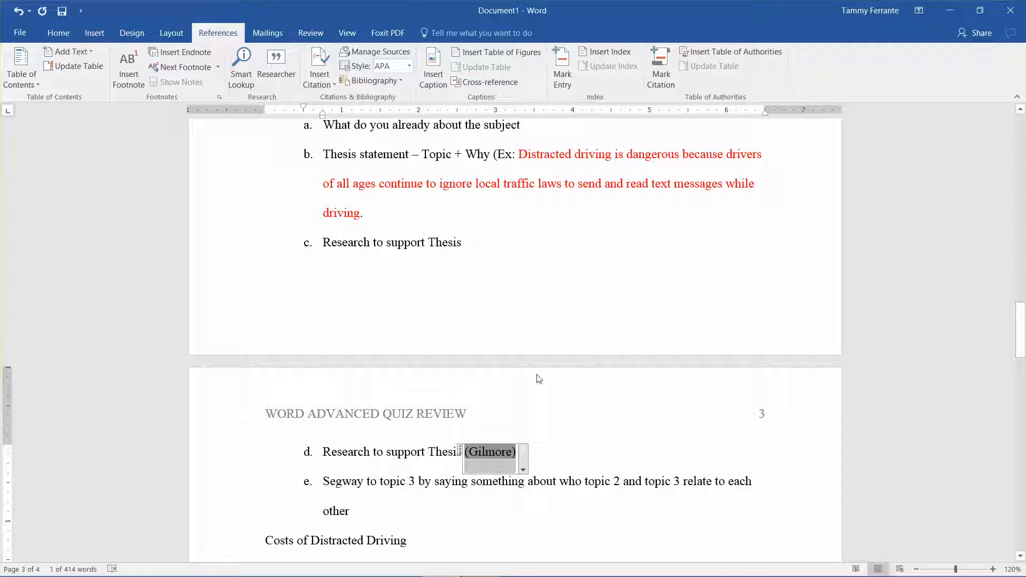
mouse_move(494, 564)
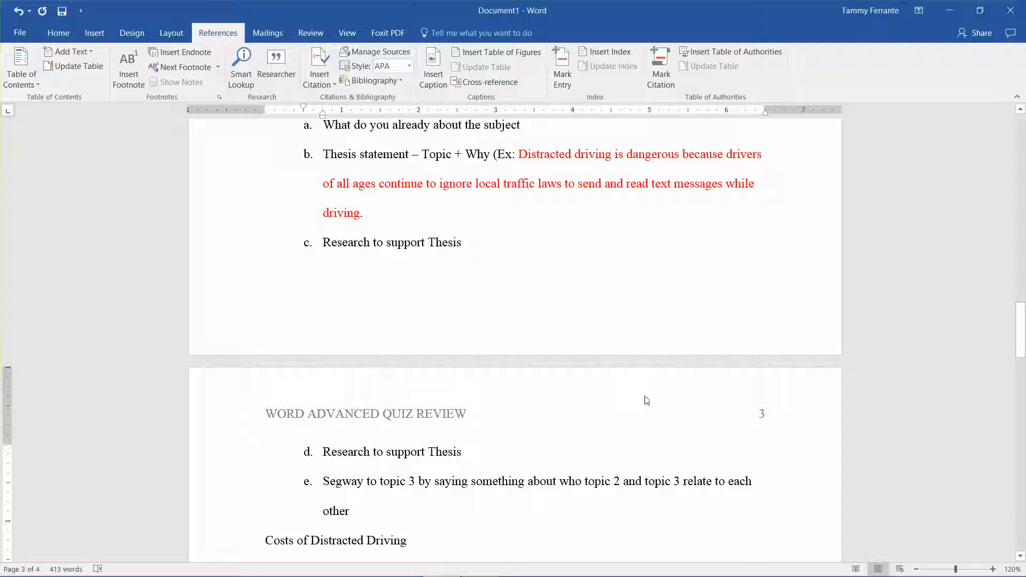
click(329, 83)
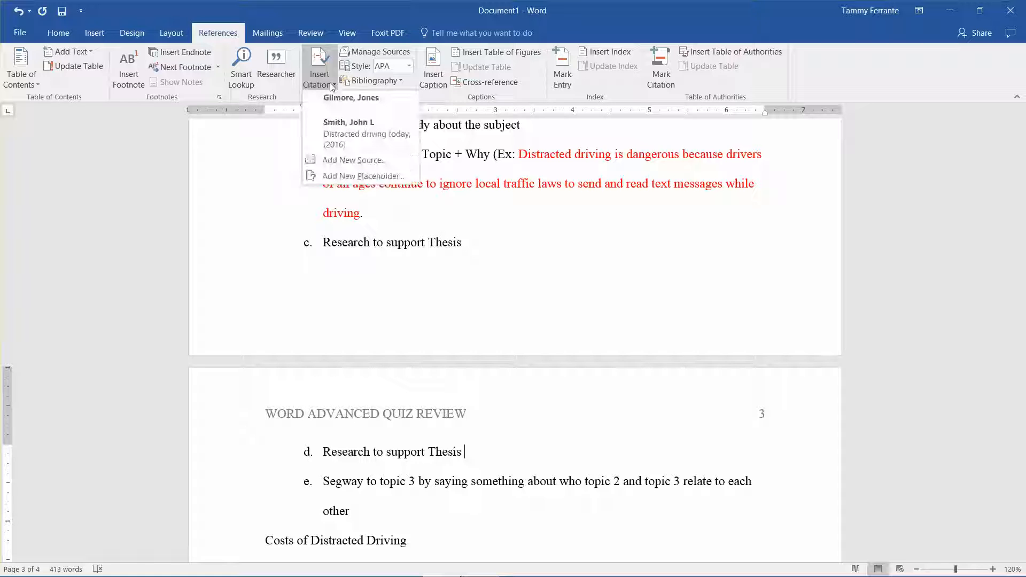
click(358, 176)
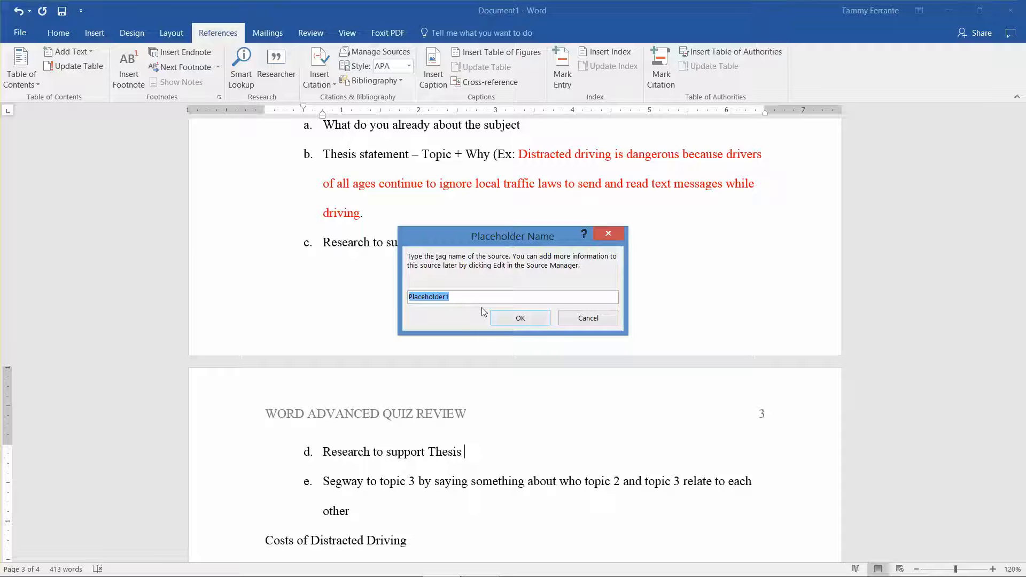
text(Jon)
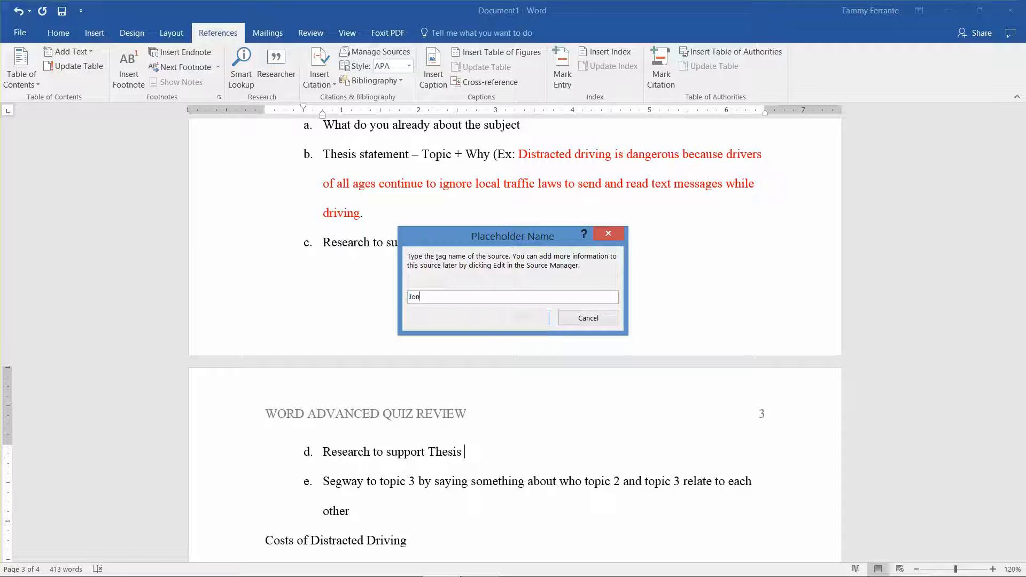
text(es & Gilmore)
key(Tab)
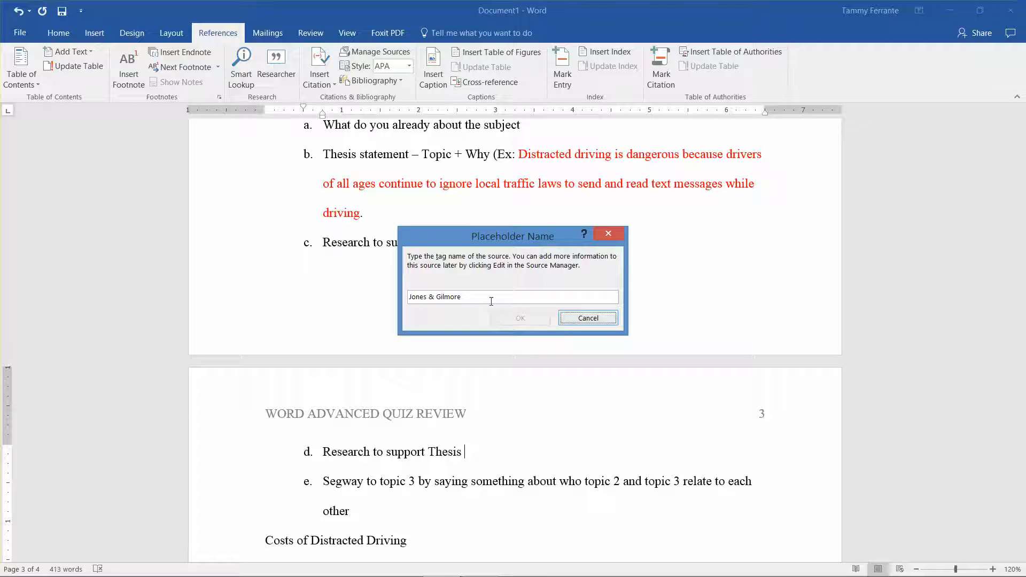
drag(483, 299, 407, 300)
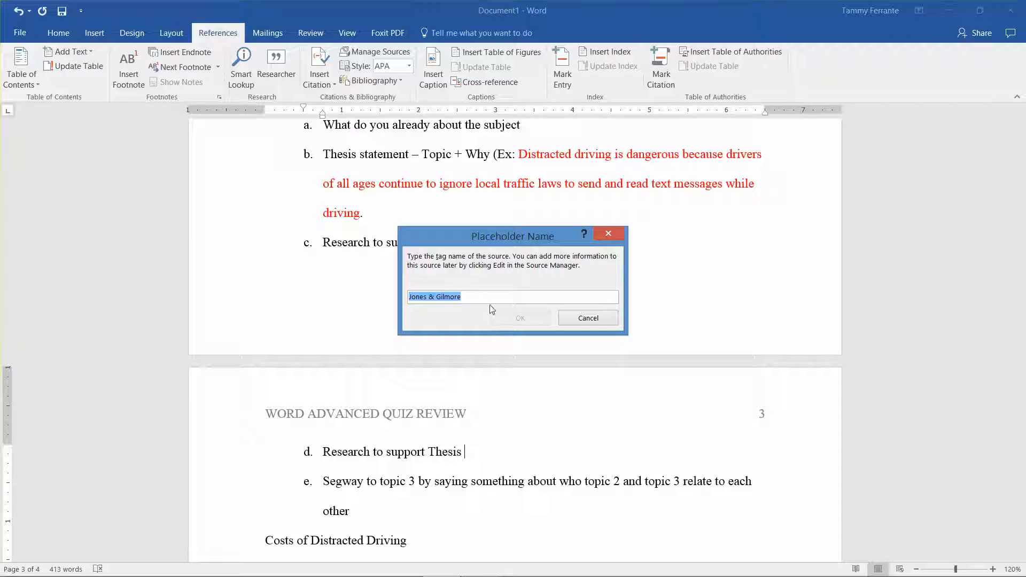
click(573, 324)
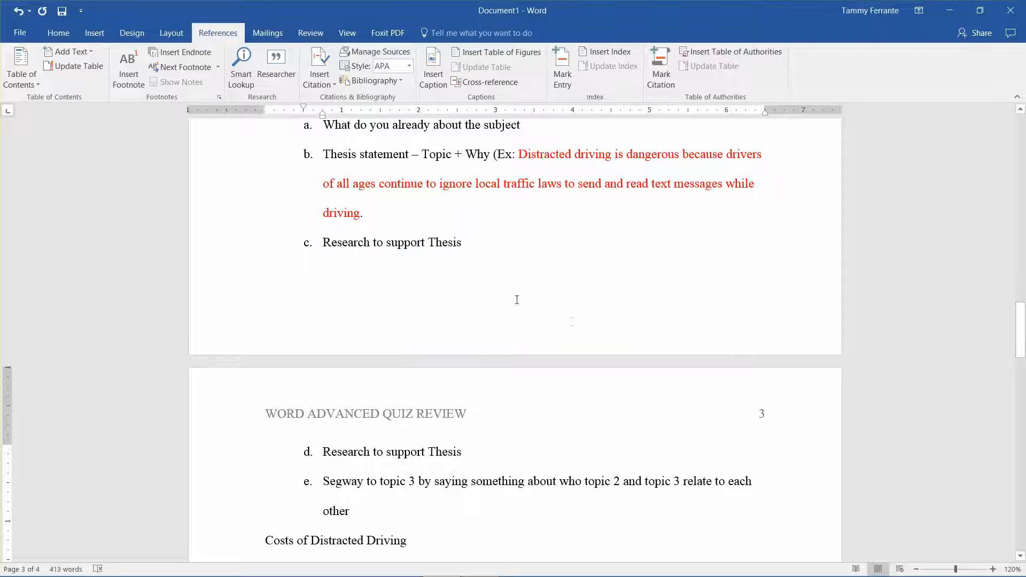
Step: Change the two-author source's tag name to the first author's surname, update both source lists and close the Source Manager
click(380, 53)
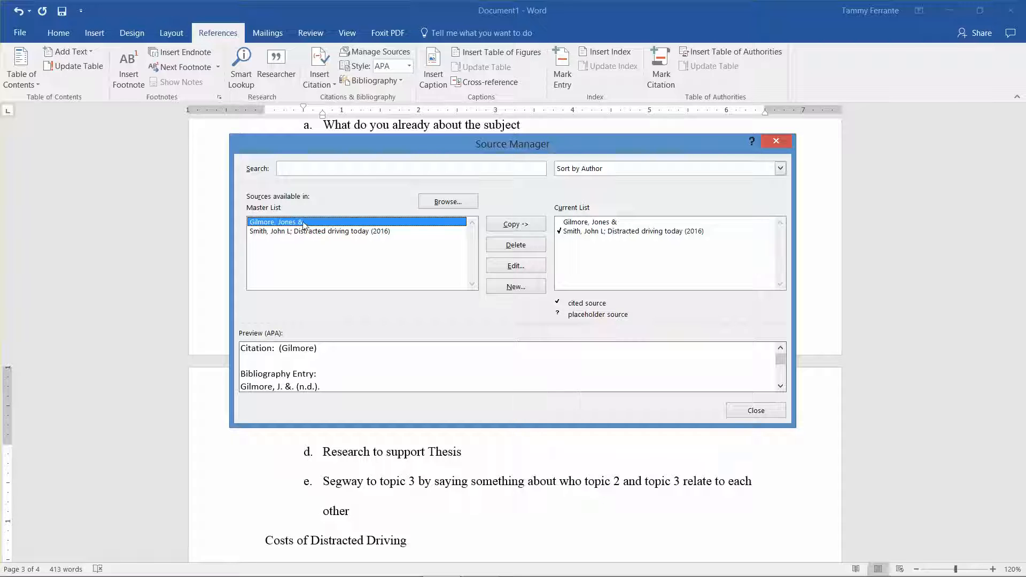
click(603, 225)
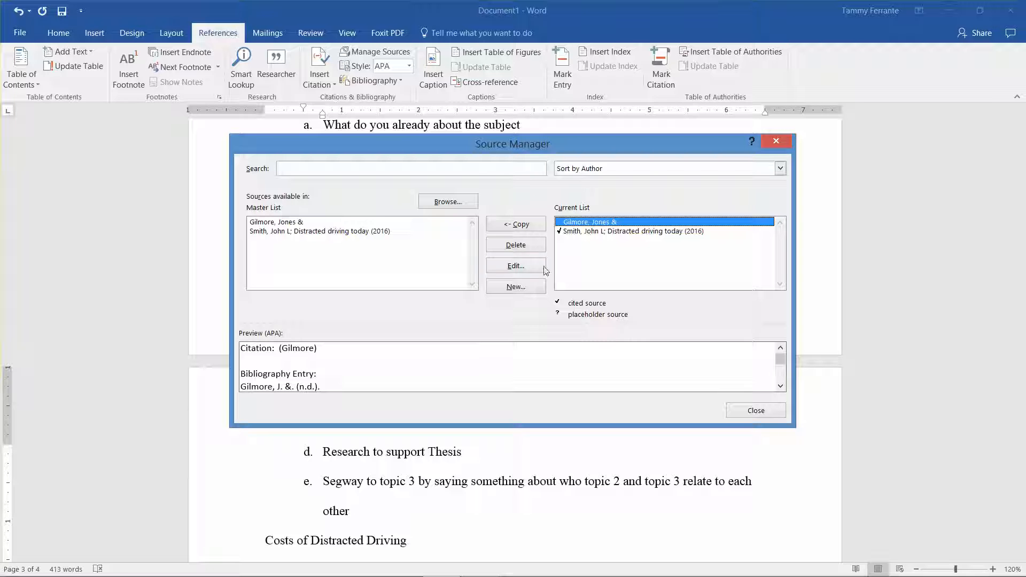
click(516, 266)
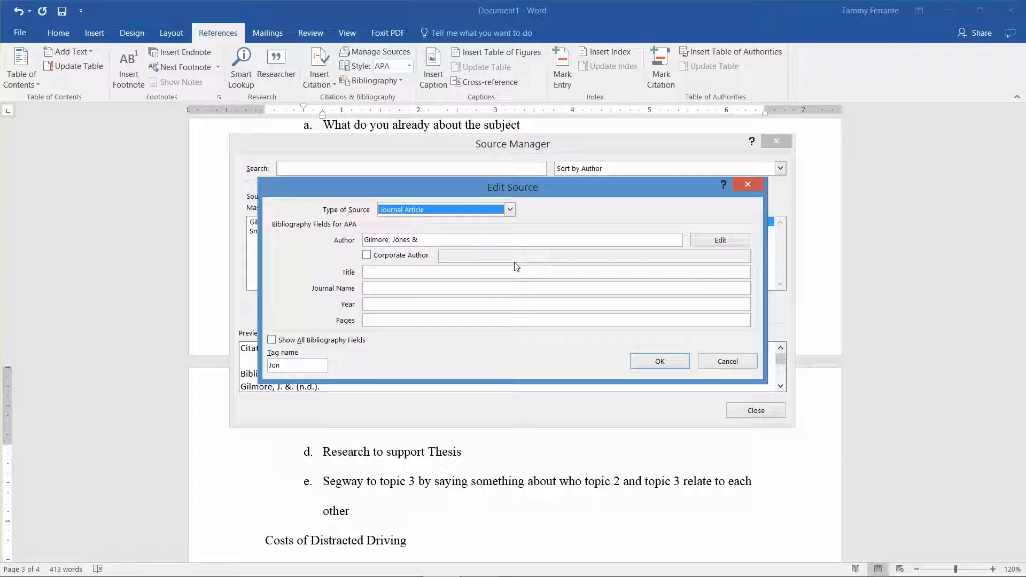
click(285, 367)
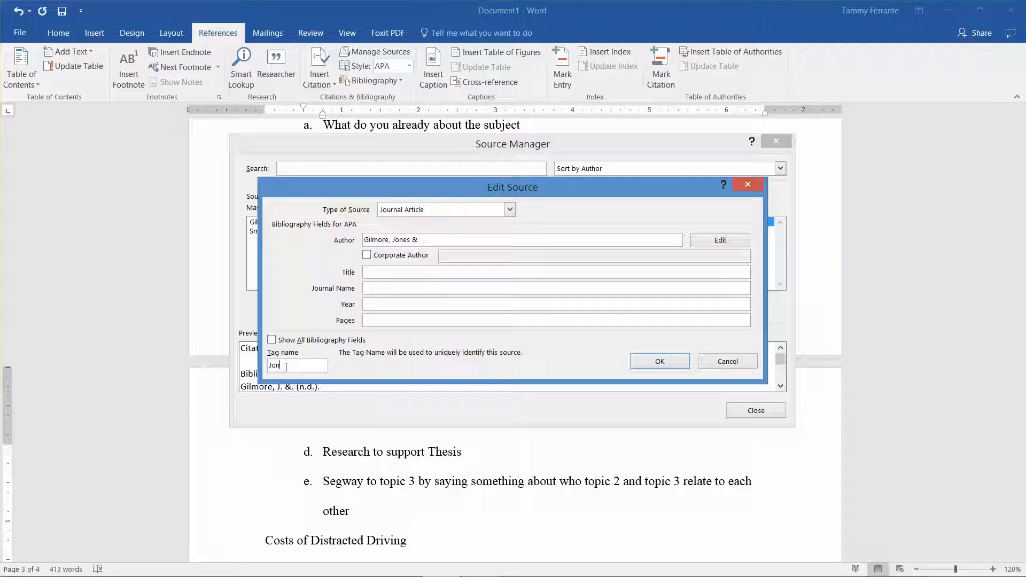
double_click(269, 364)
text(Jones)
click(672, 362)
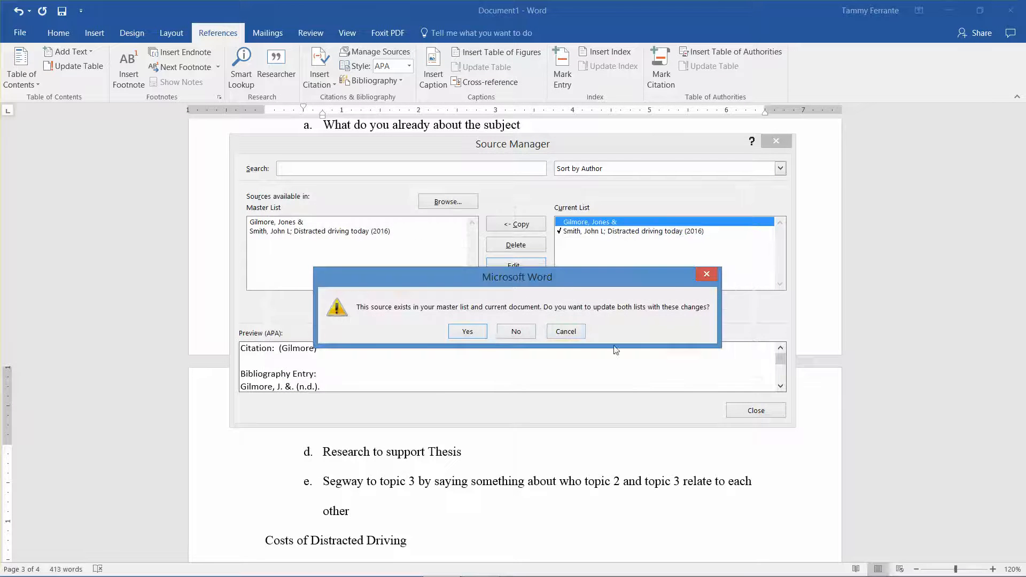
click(473, 334)
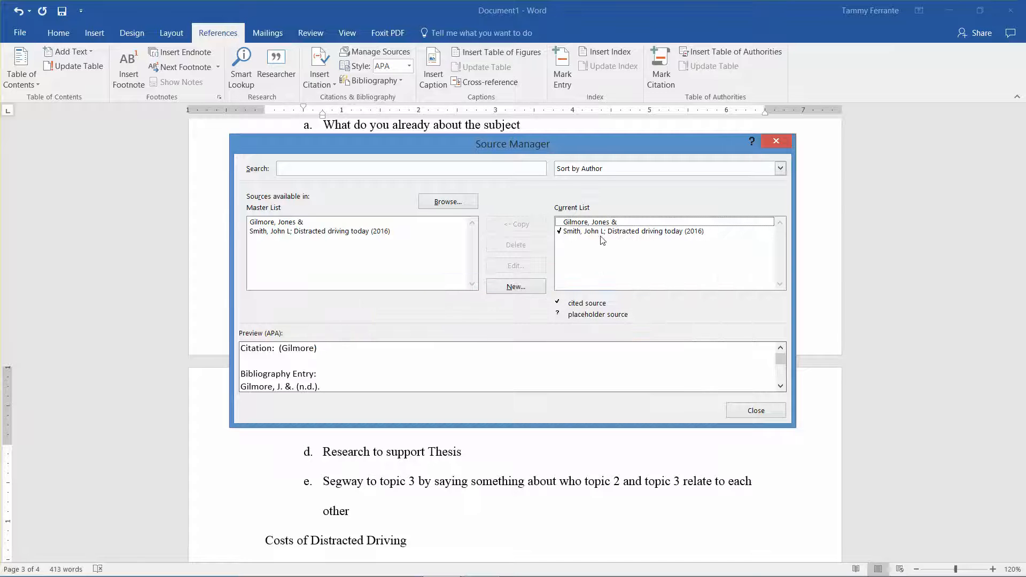
click(776, 141)
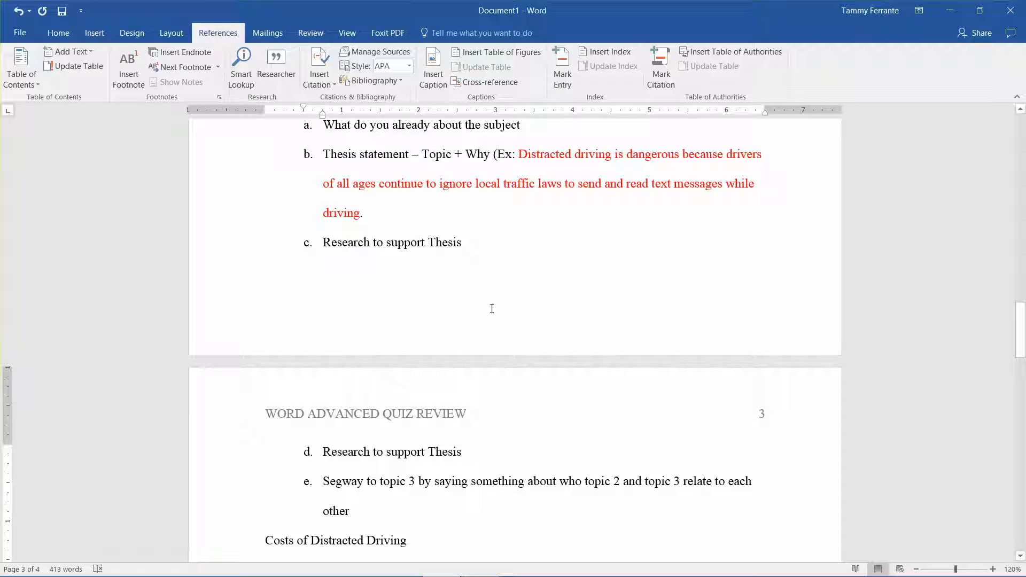
Step: Insert a citation placeholder named with a single author's surname in lowercase at the end of item d, Research to support Thesis
click(329, 85)
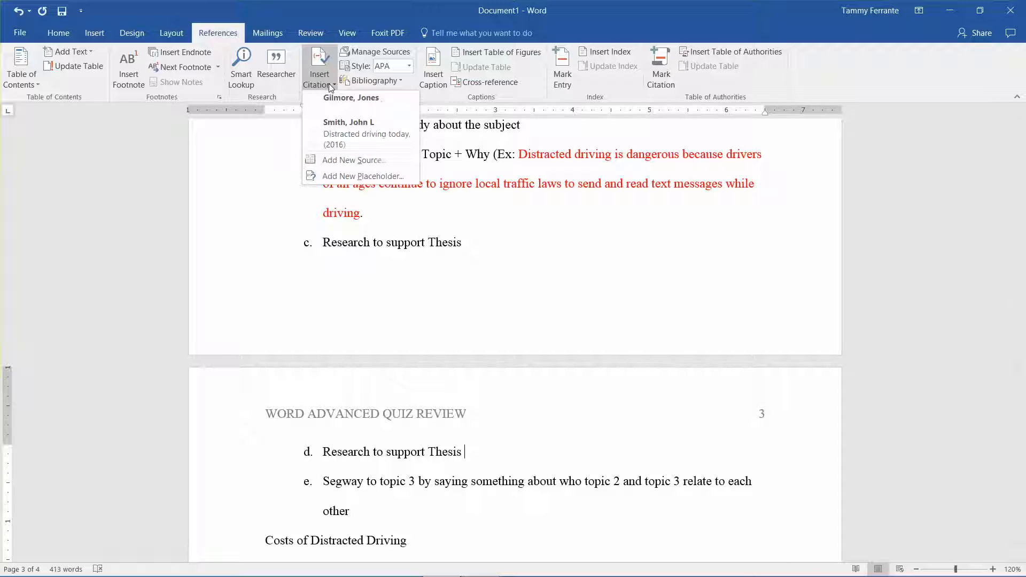
click(347, 176)
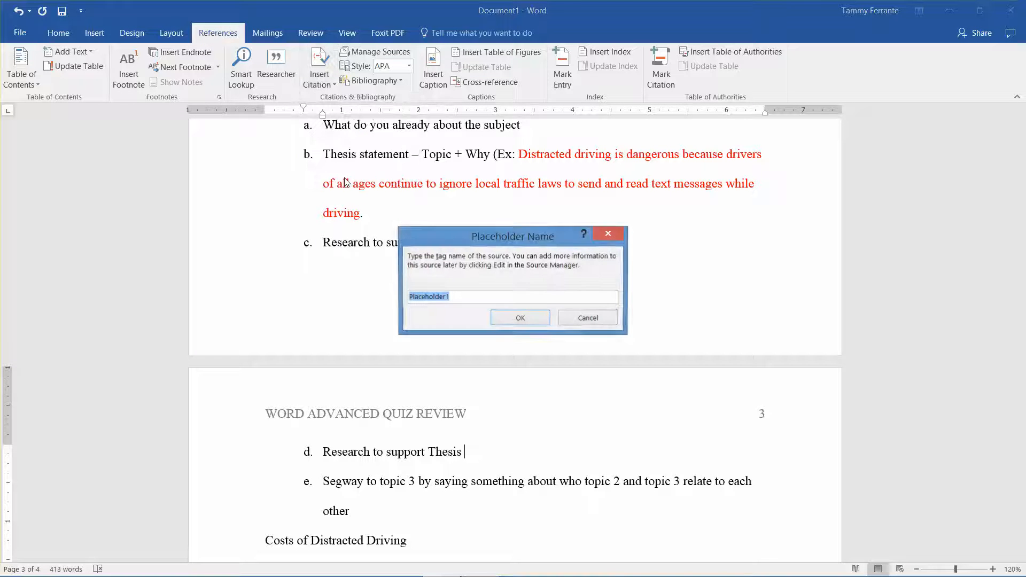
text(Jones)
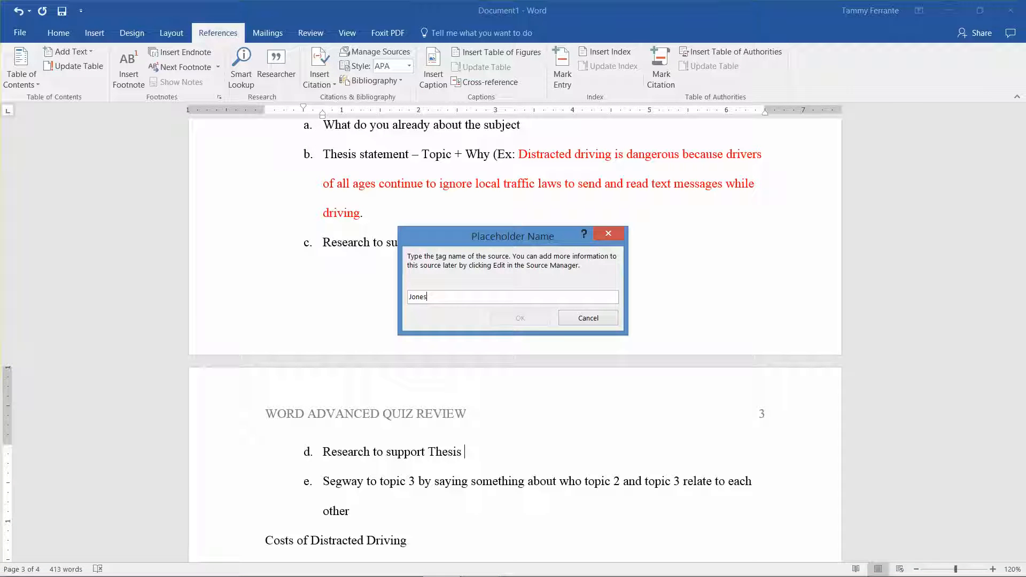
key(Tab)
click(580, 320)
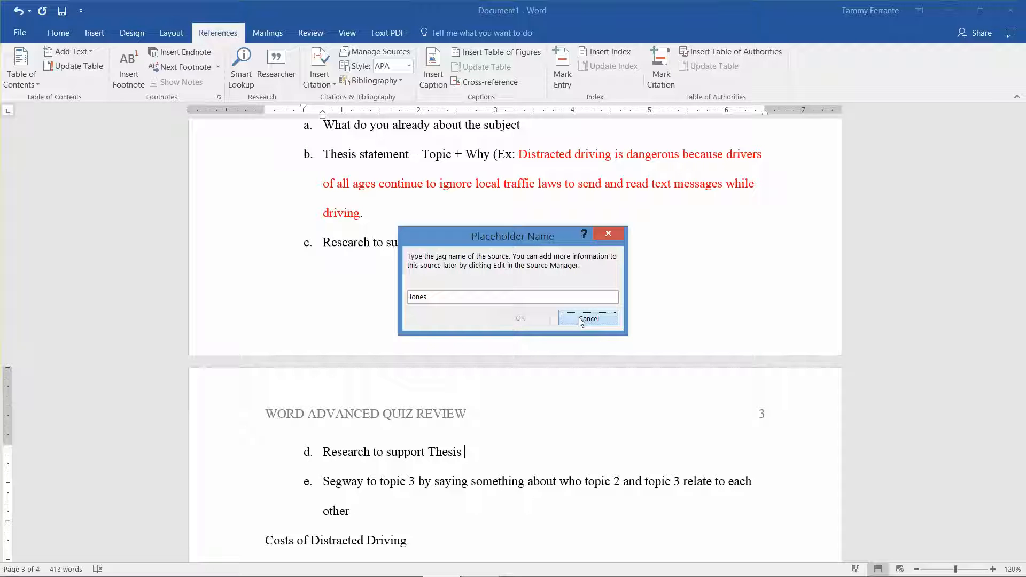
click(469, 297)
key(BackSpace)
key(BackSpace)
key(BackSpace)
key(BackSpace)
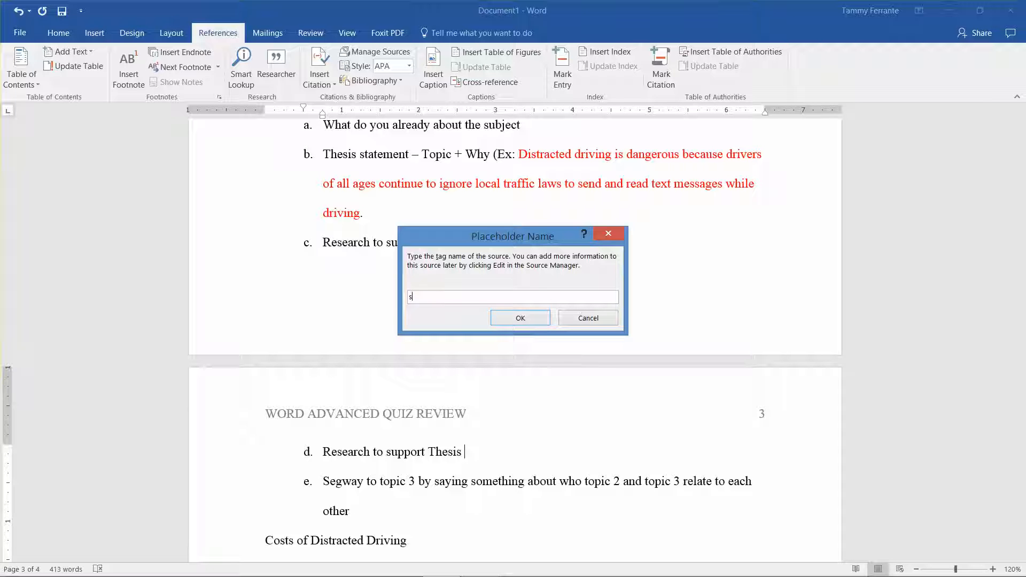
text(nes)
click(526, 317)
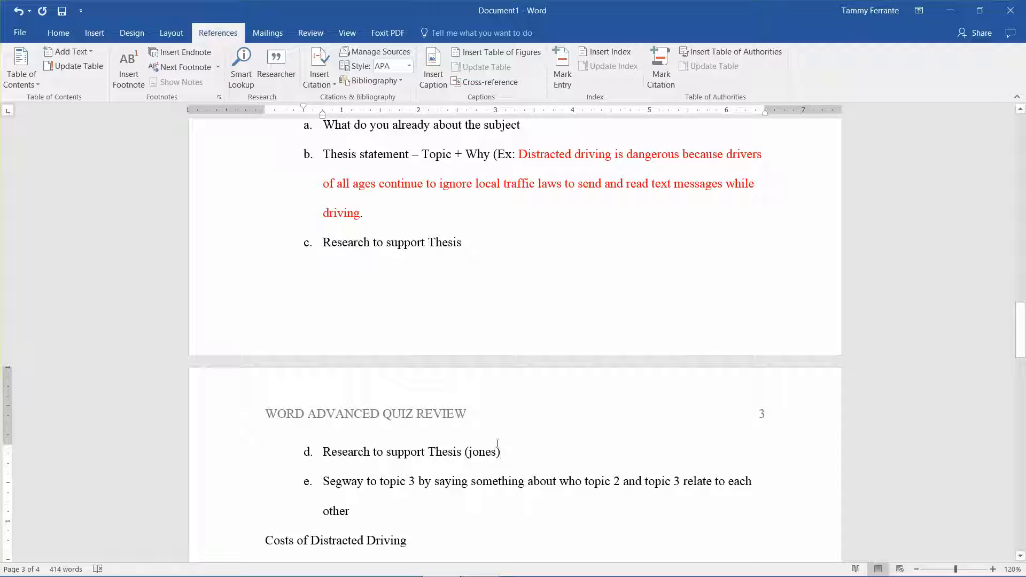
Step: Delete the two-author source from the Current List in the Source Manager and close the manager
click(393, 58)
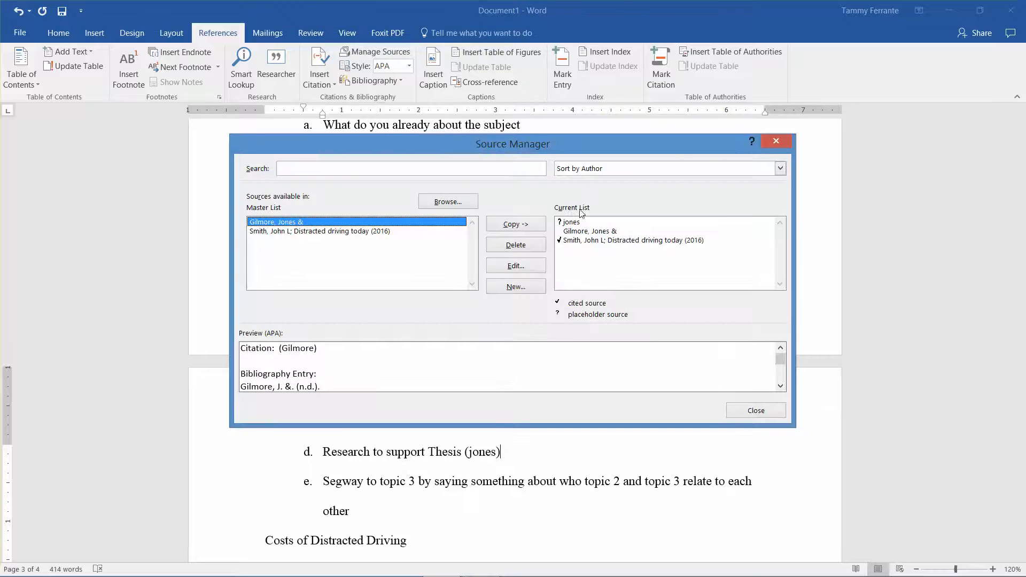
click(576, 223)
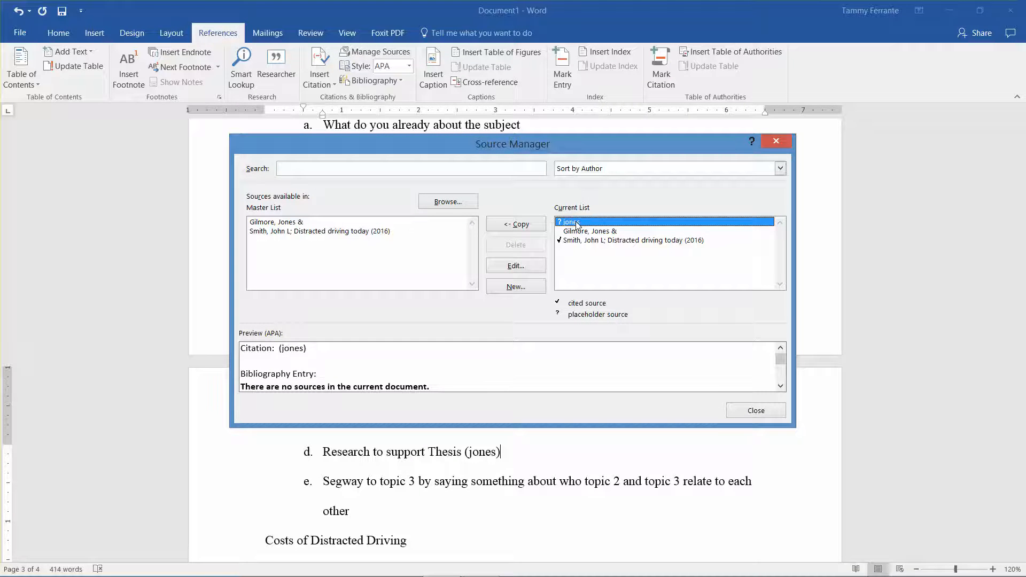
click(587, 234)
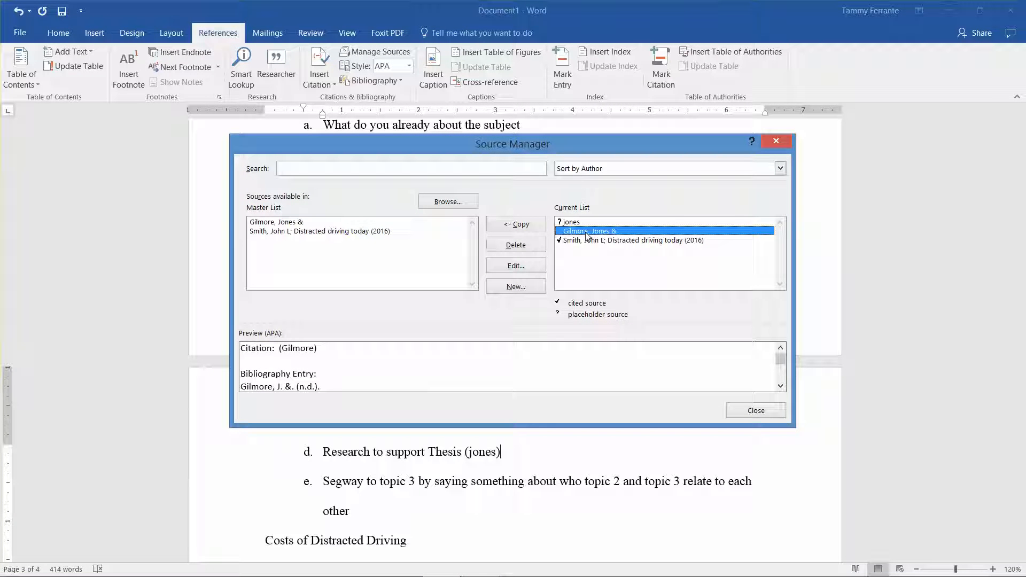
click(528, 245)
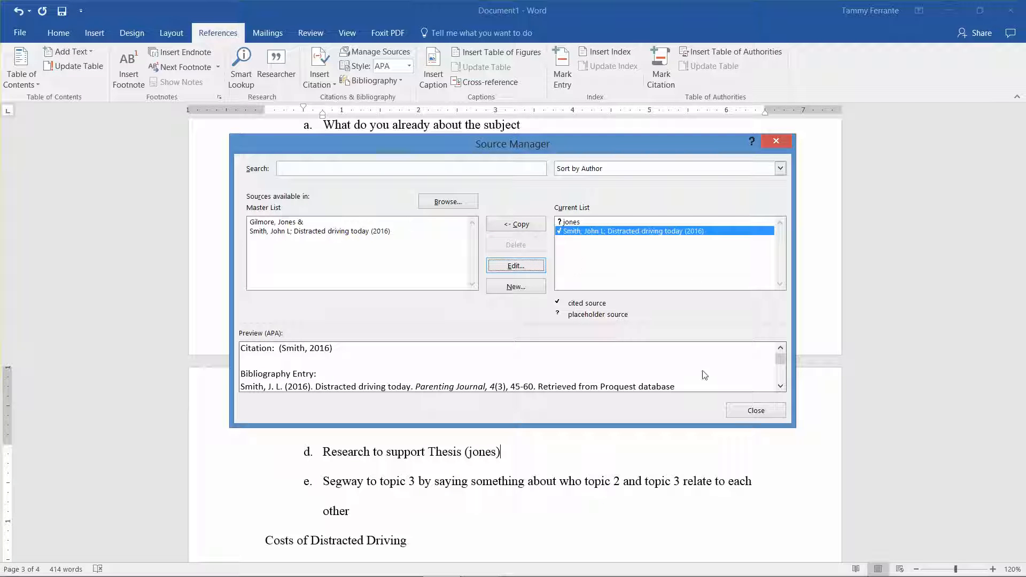
click(742, 411)
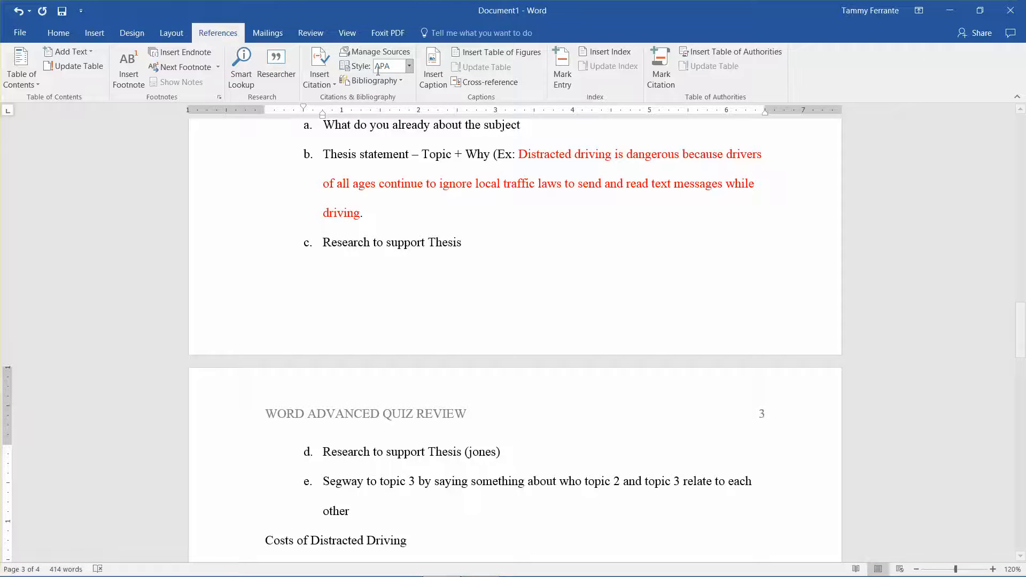
Step: Start a new source of type Book in the Source Manager with Austen, Jane as the author
click(376, 51)
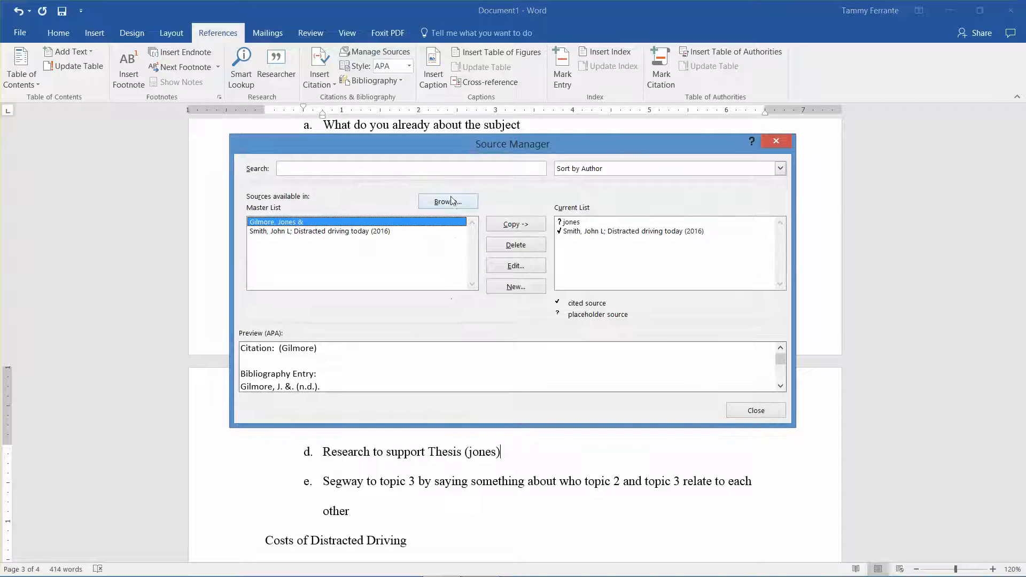
click(516, 287)
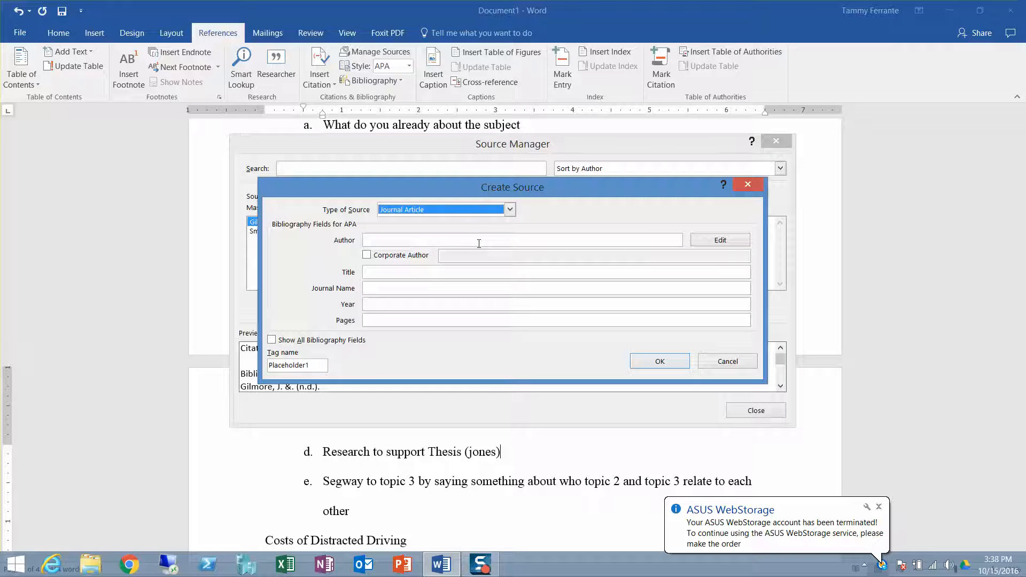
click(462, 242)
click(509, 210)
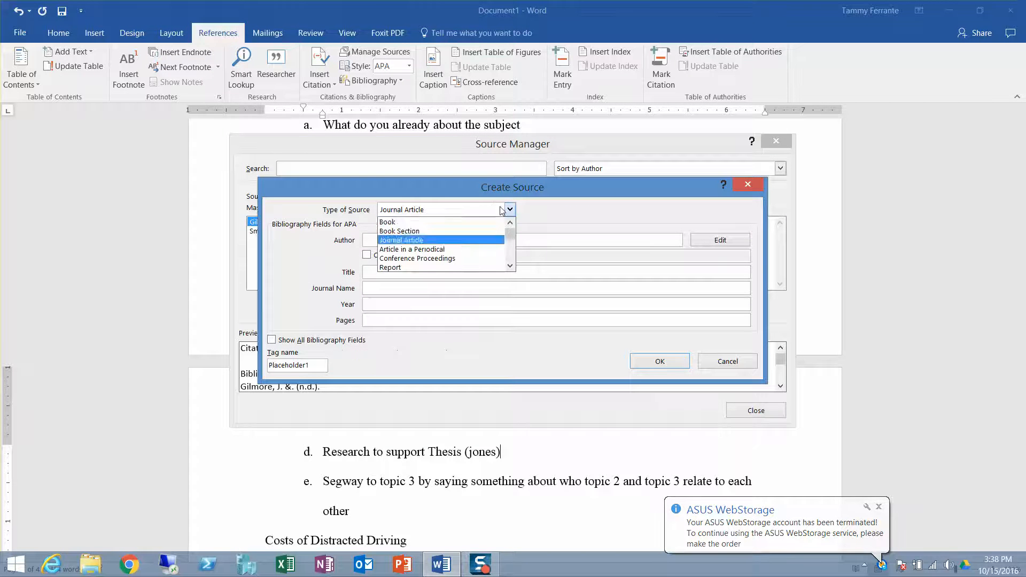
click(438, 222)
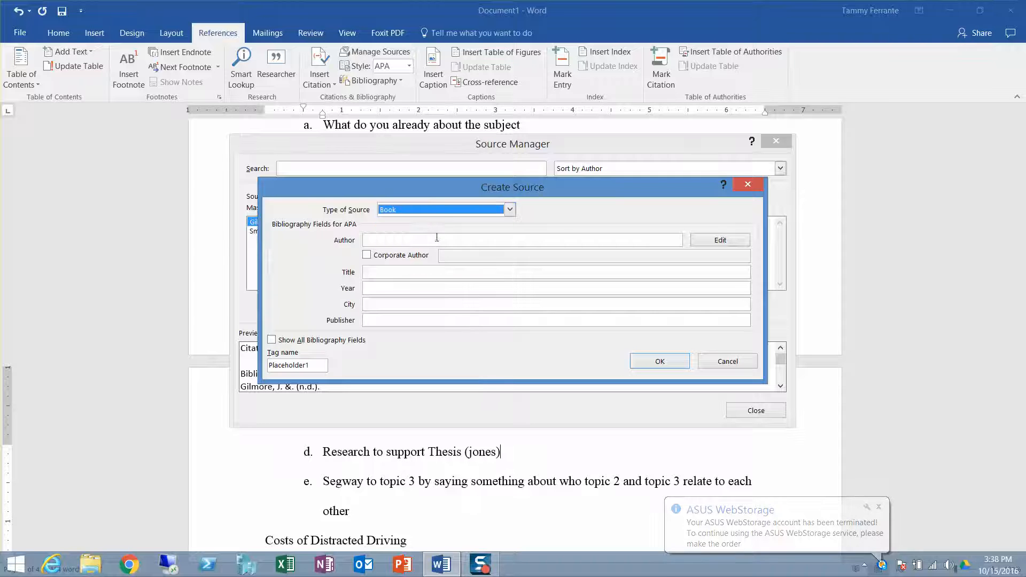
click(436, 243)
text(Austen)
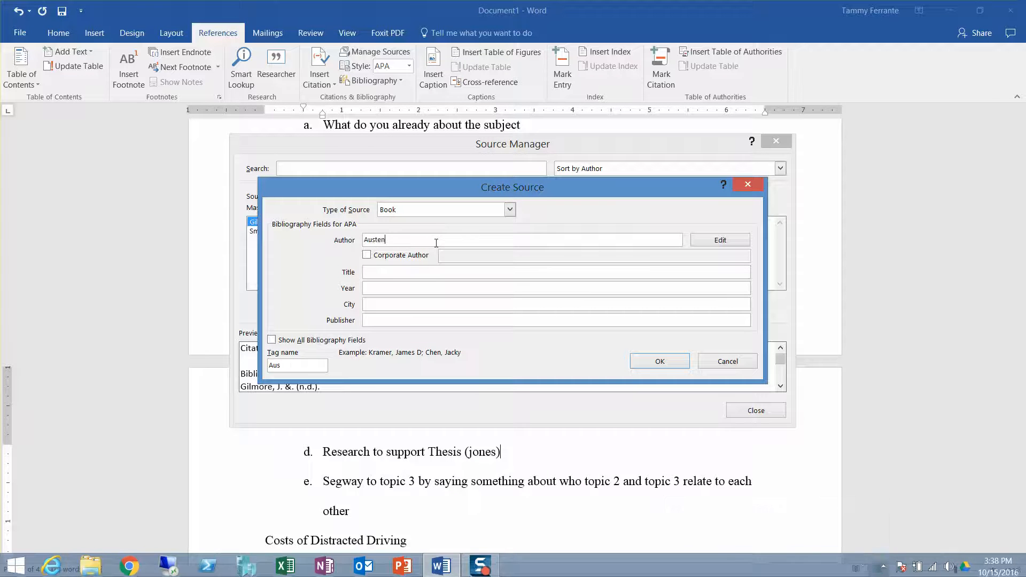
text(, Jaye)
key(Tab)
key(Tab)
key(Tab)
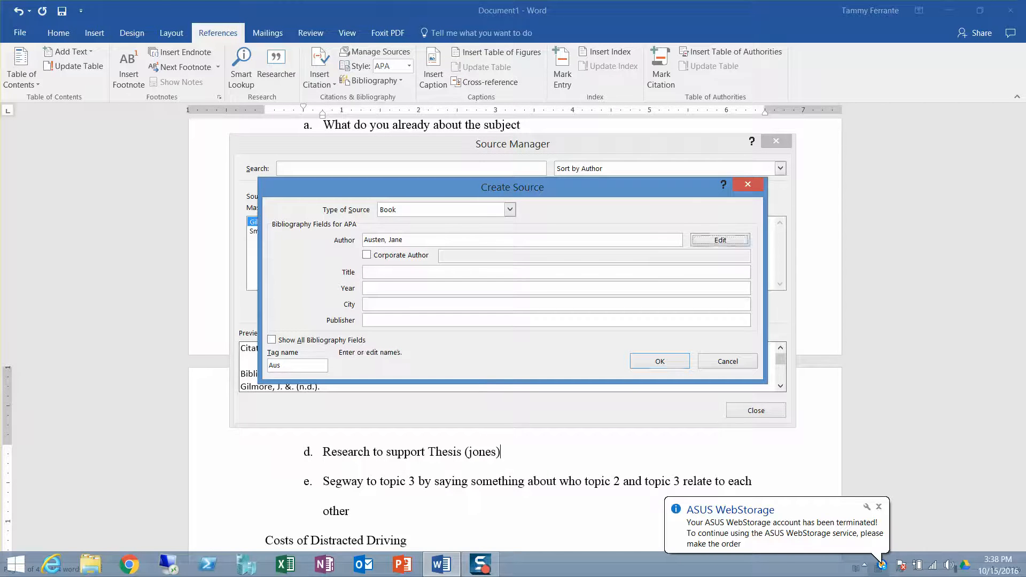
Step: Title the book source Pride and Prejudice, set its year to n/a and save it
text(Pride )
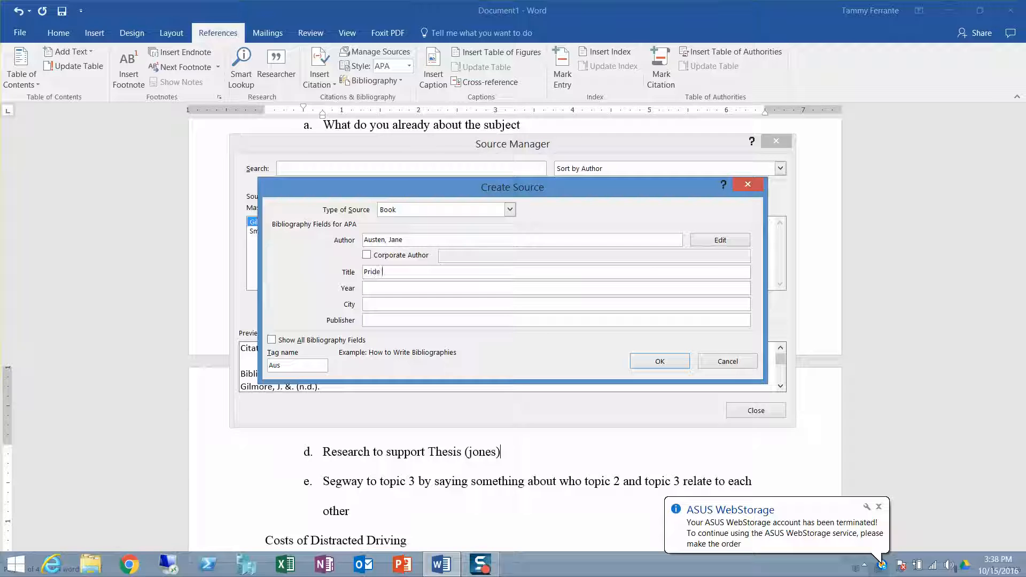
text(and Preju)
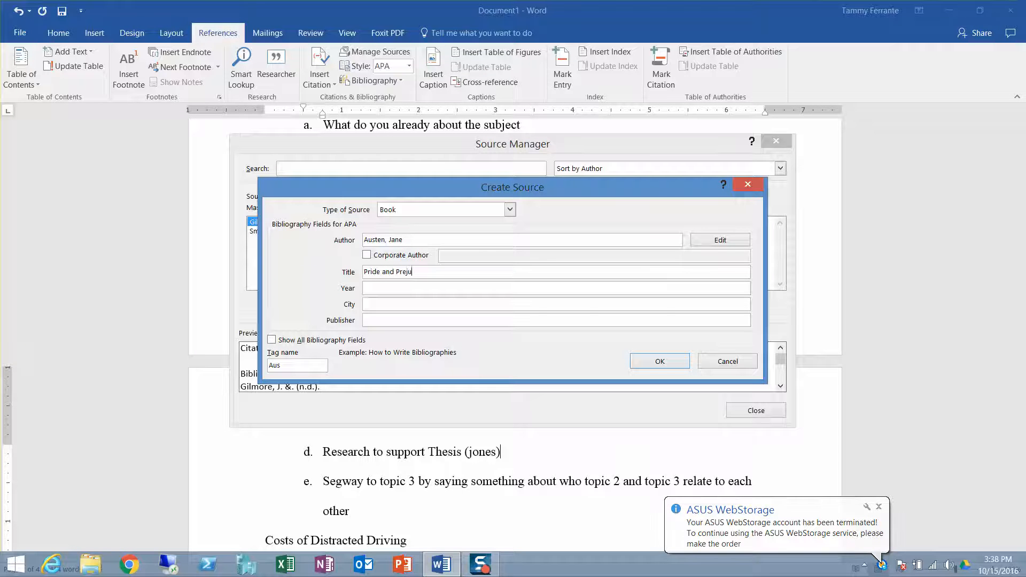
text(dice)
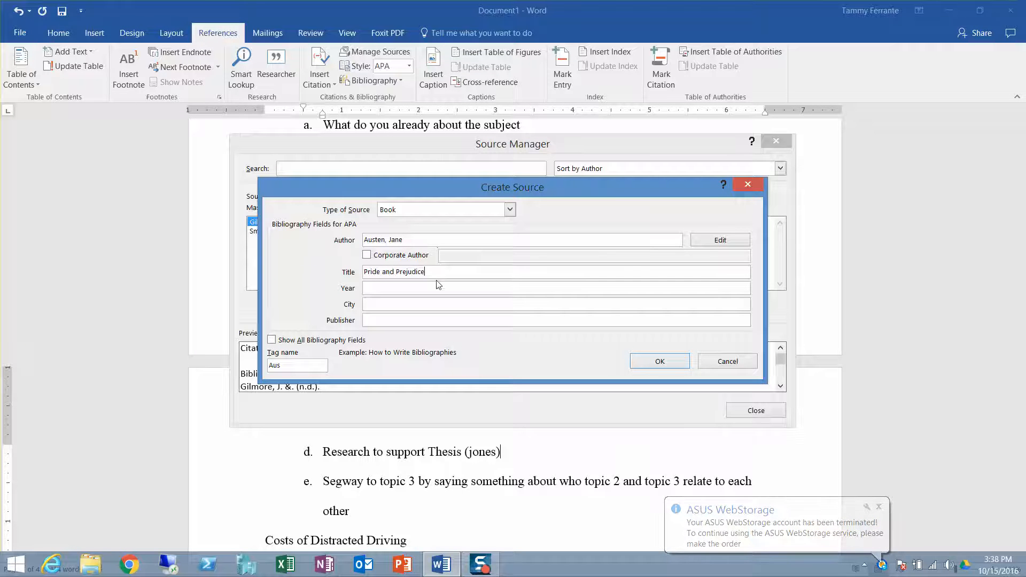
click(433, 288)
text(na)
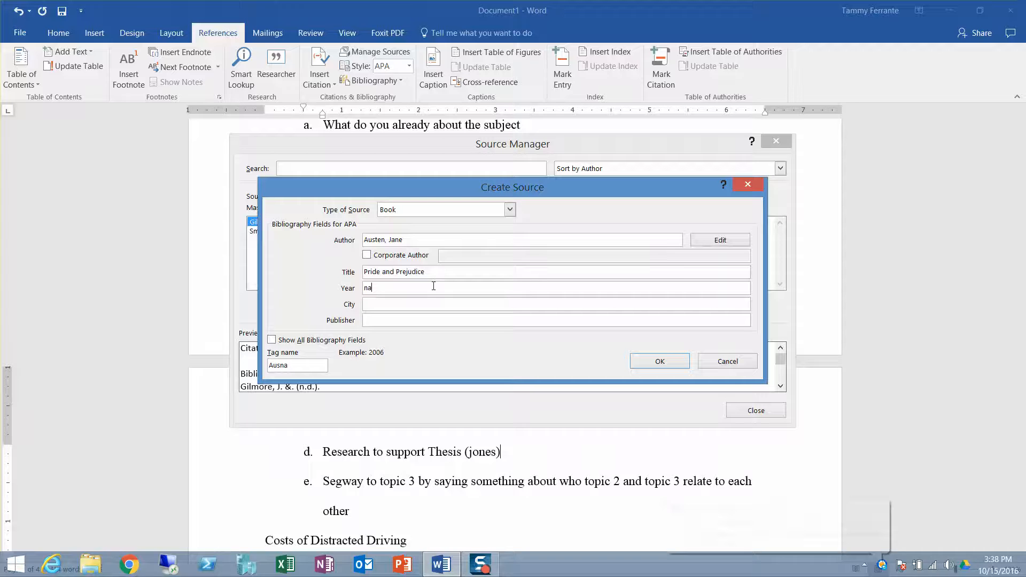
key(BackSpace)
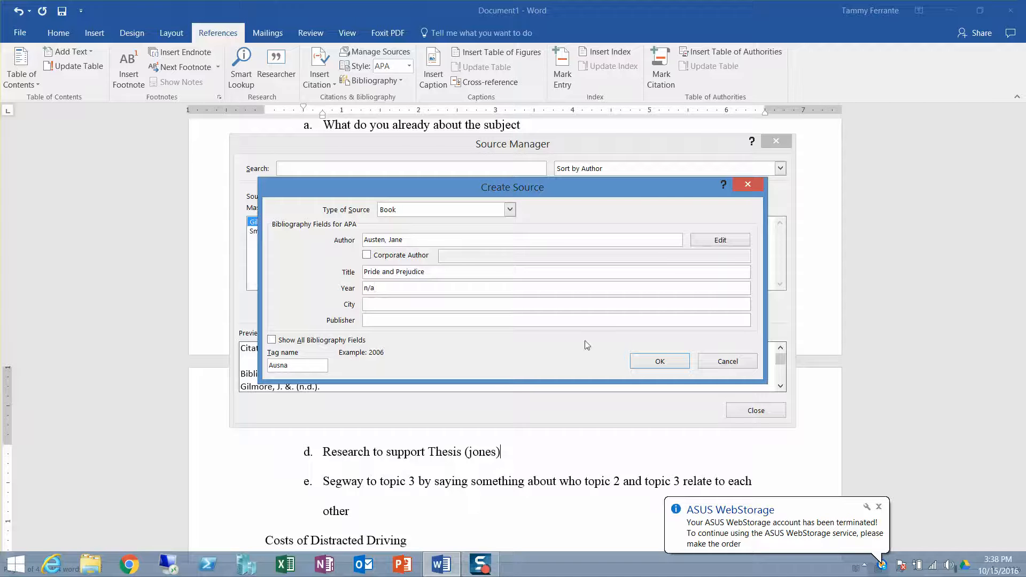
click(659, 361)
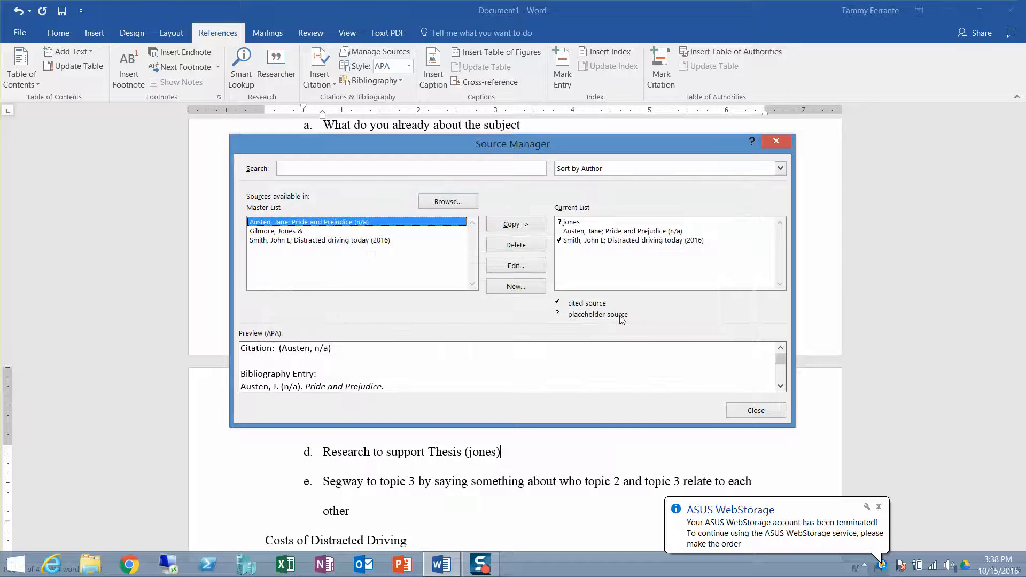
Step: Preview the Current List entries, delete Pride and Prejudice from that list, and select its entry in the Master List
click(564, 223)
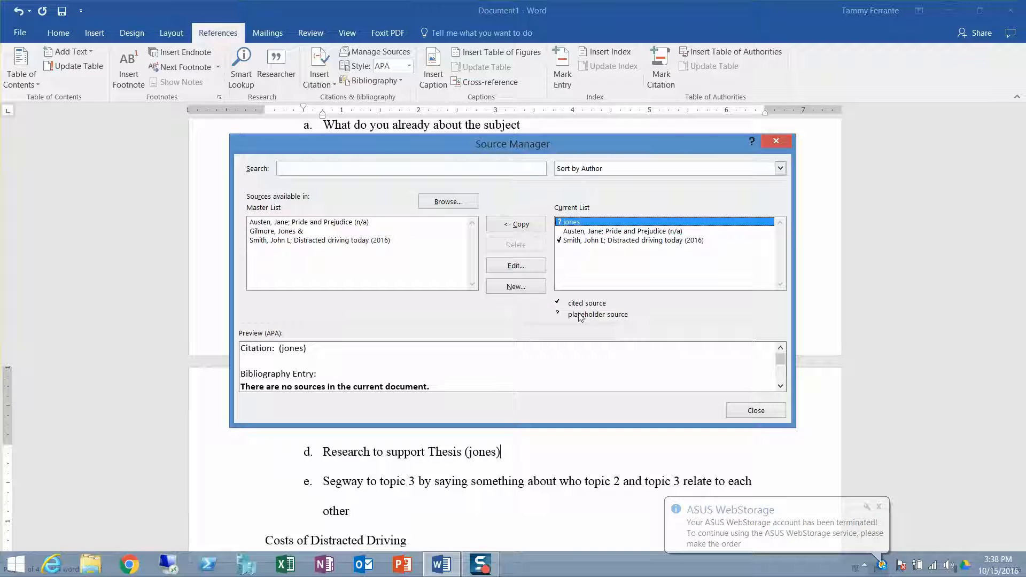
click(630, 232)
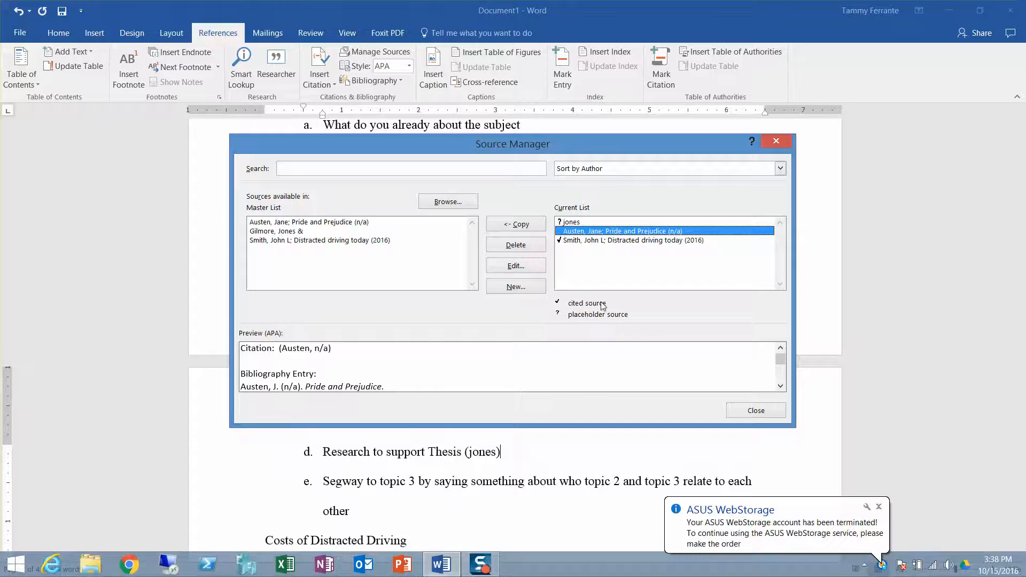
click(595, 244)
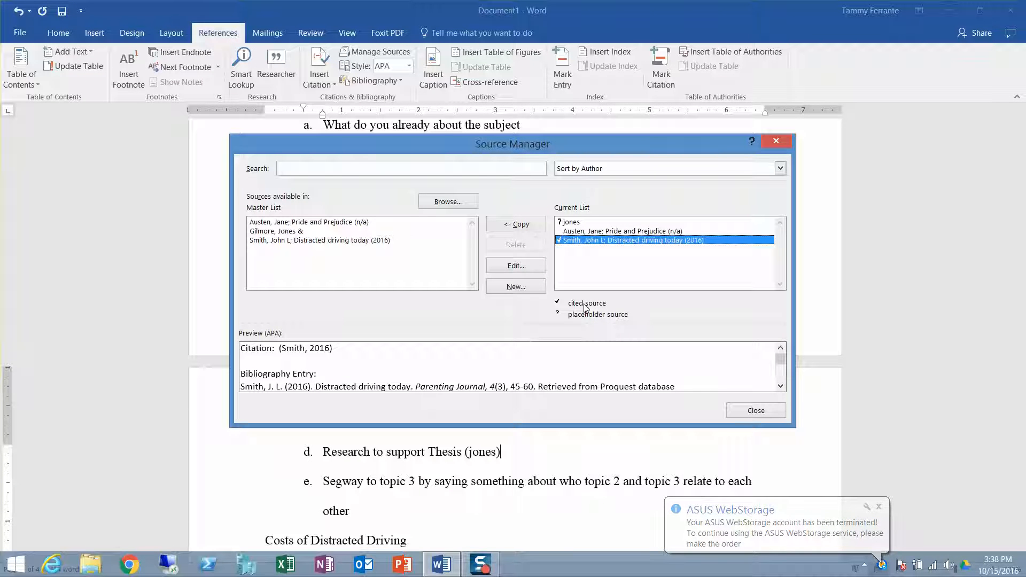
click(579, 232)
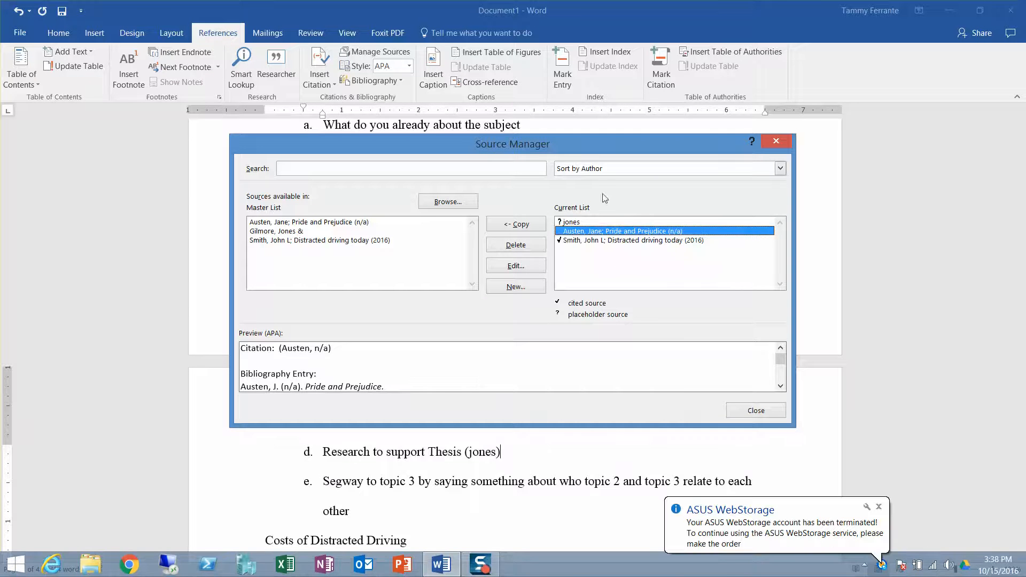
click(507, 246)
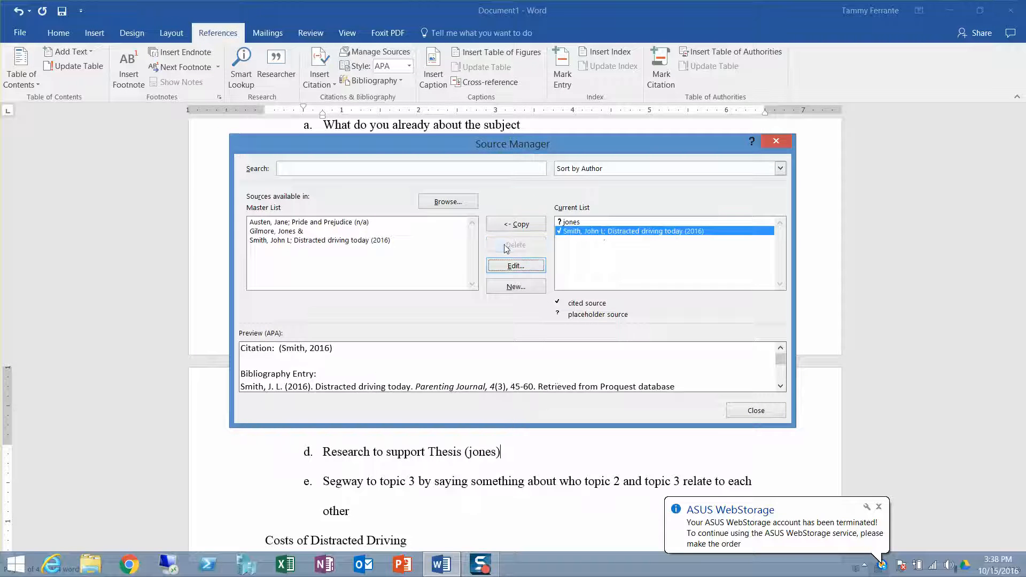
click(356, 223)
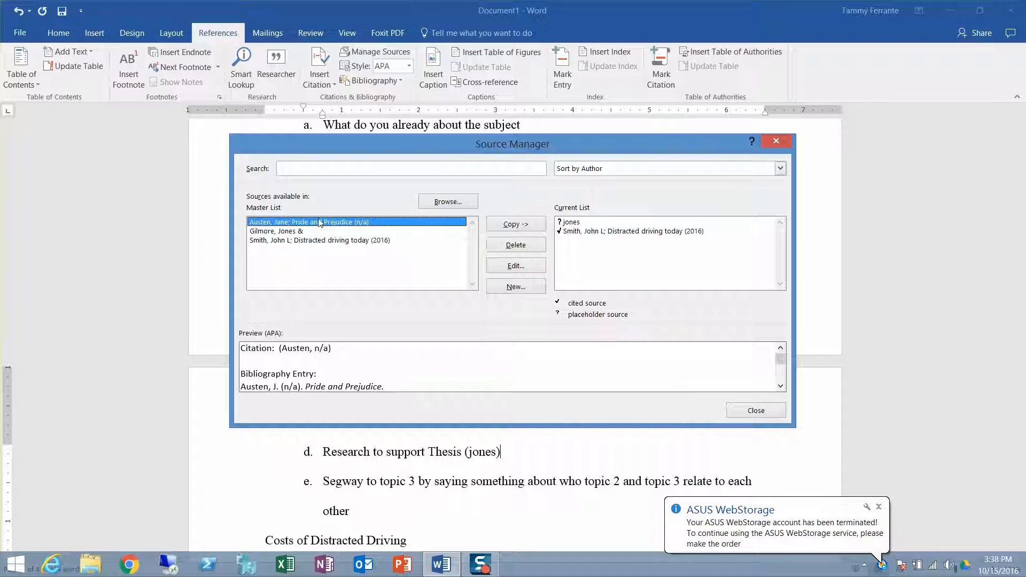
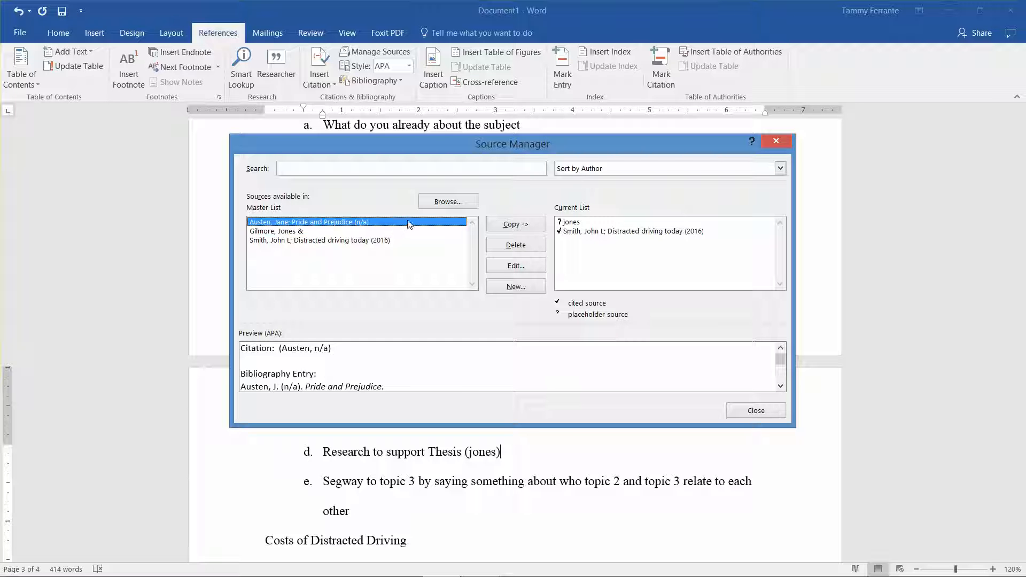
Step: Copy Pride and Prejudice from the Master List to the Current List, and delete it from the Current List again
click(511, 224)
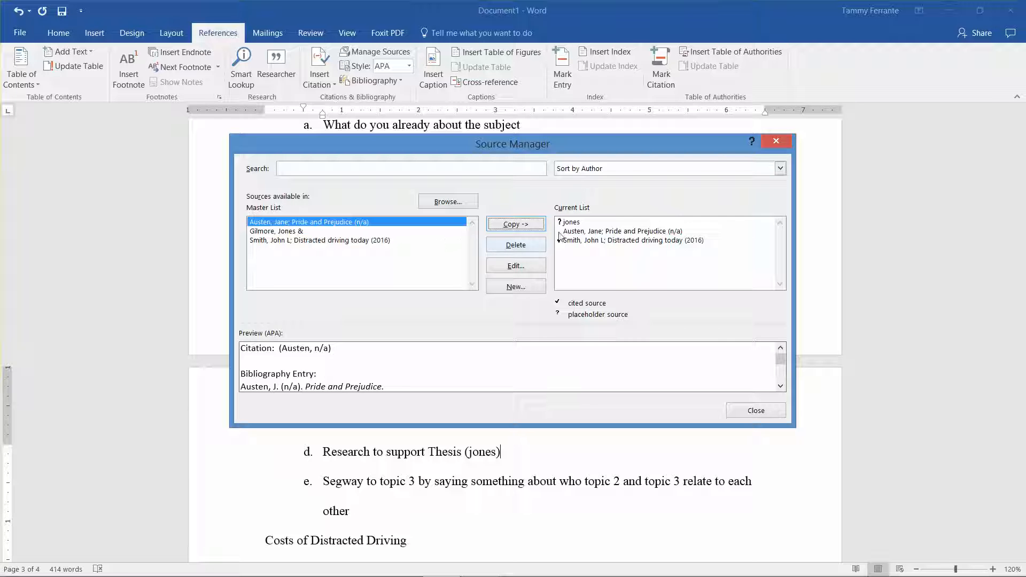
click(598, 229)
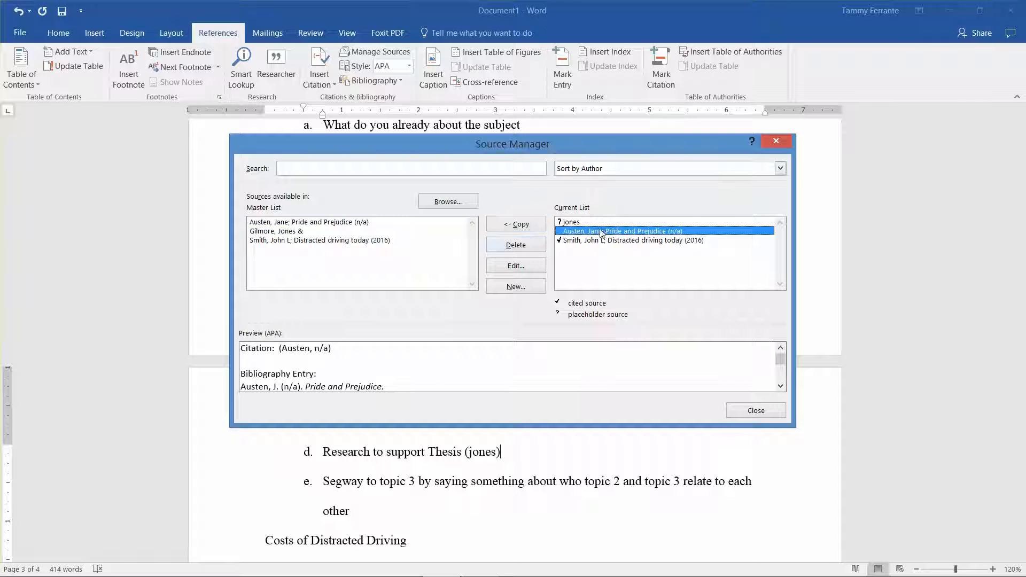
click(518, 245)
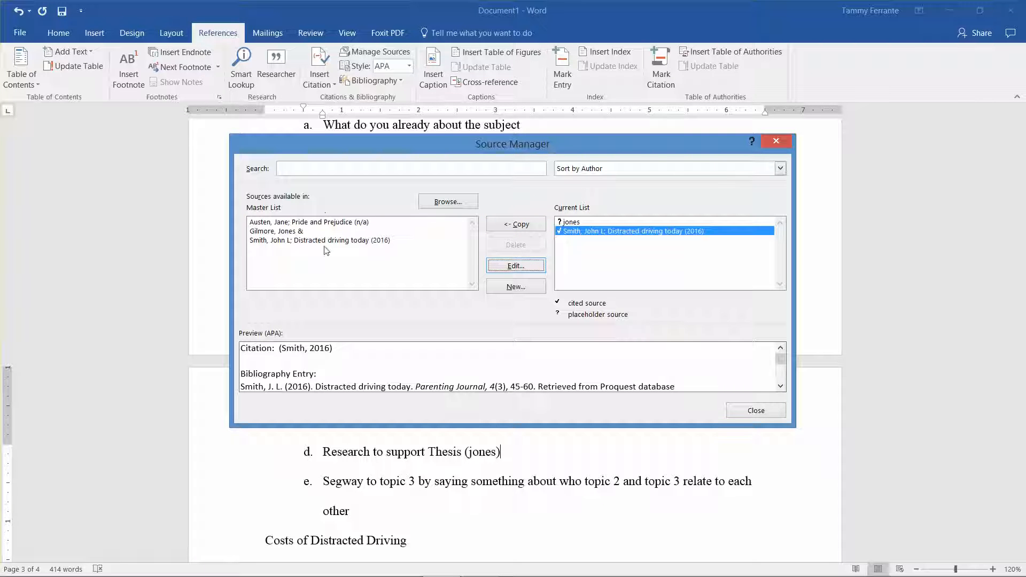
Step: Close the Source Manager and insert the built-in References bibliography on the blank page 4
click(750, 412)
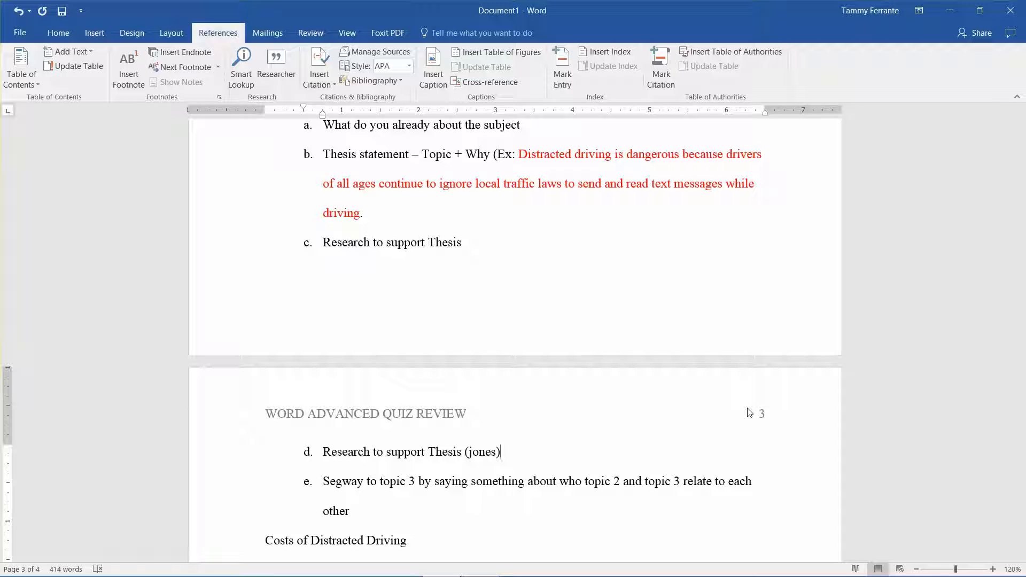
drag(1023, 357, 1023, 500)
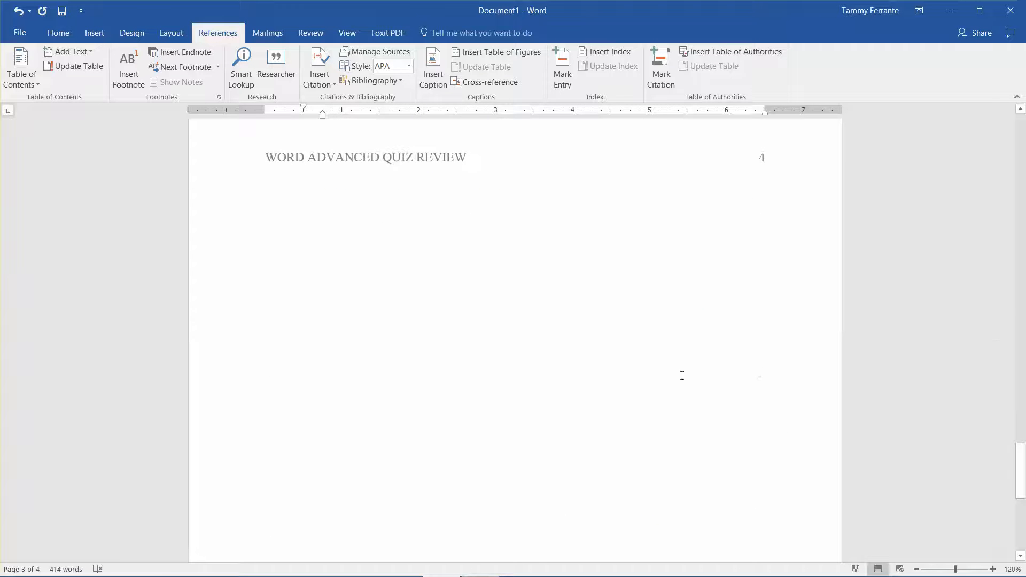
click(350, 270)
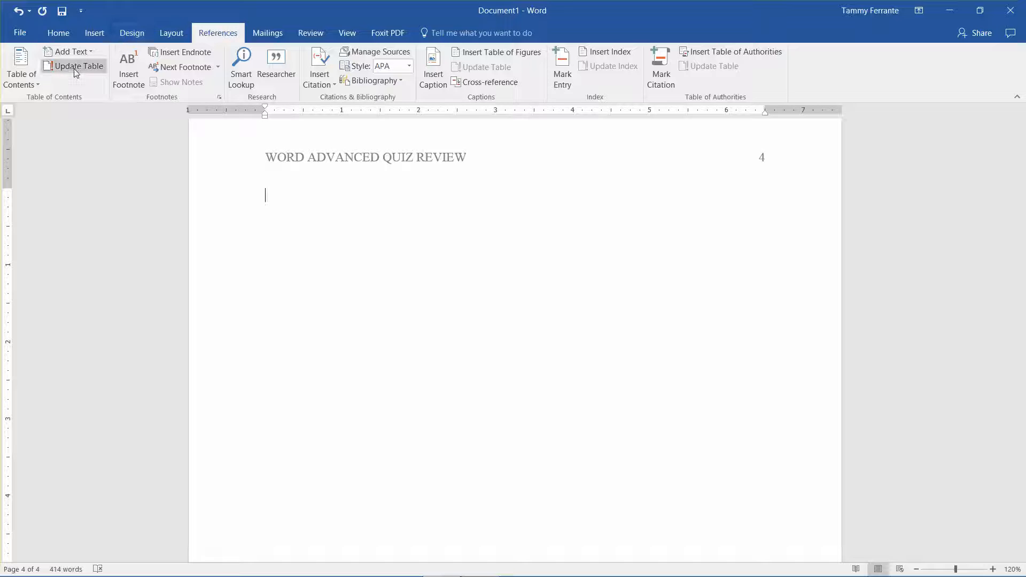
click(364, 84)
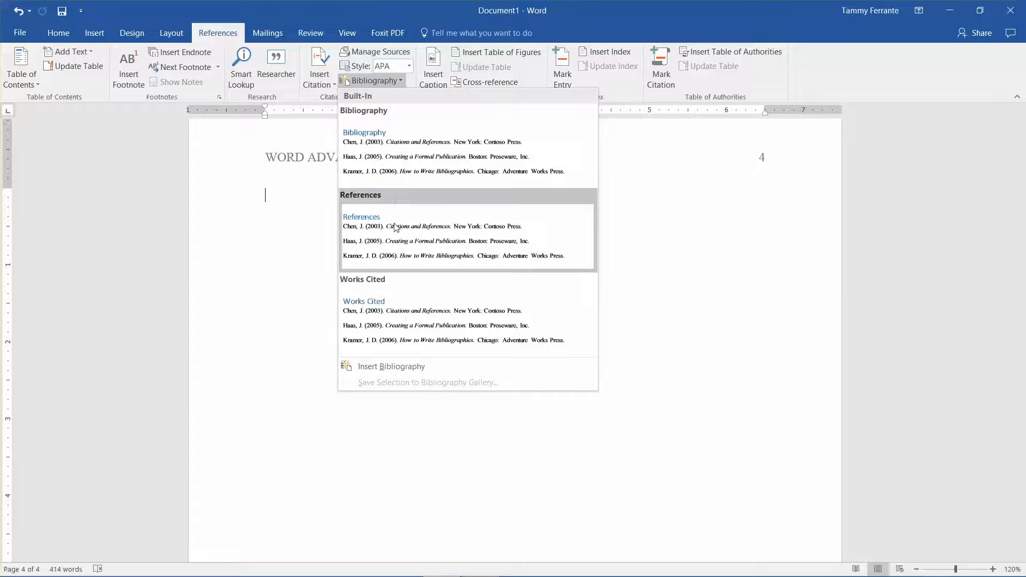
click(399, 237)
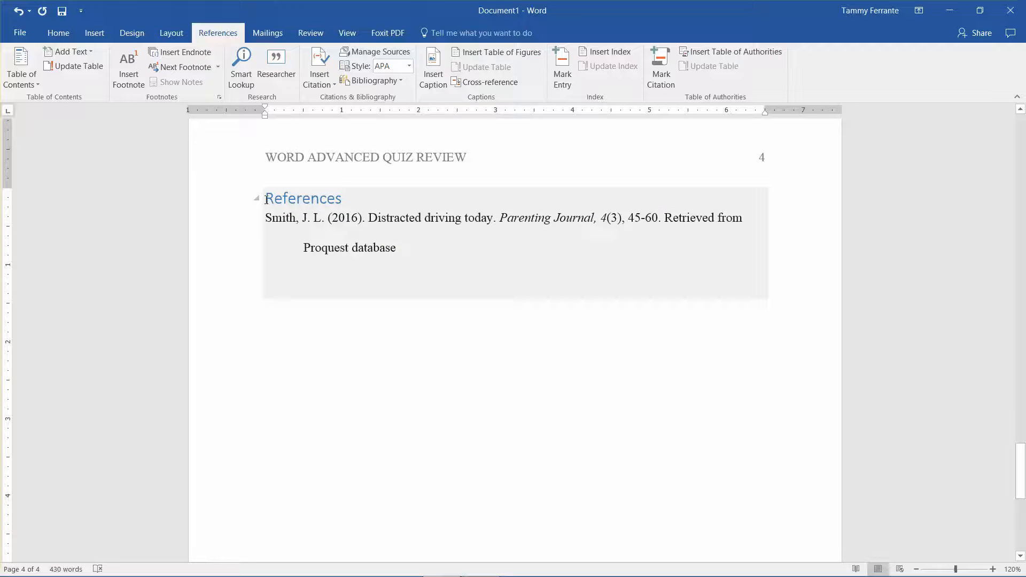
Step: Format the References heading and its entry as 12 pt Times New Roman in black
drag(267, 199, 398, 248)
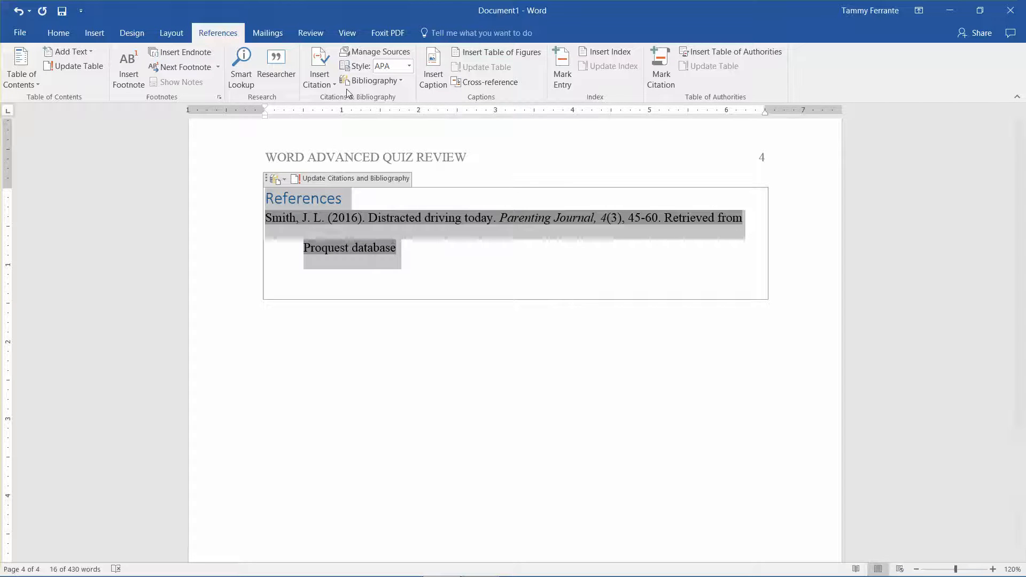
click(58, 33)
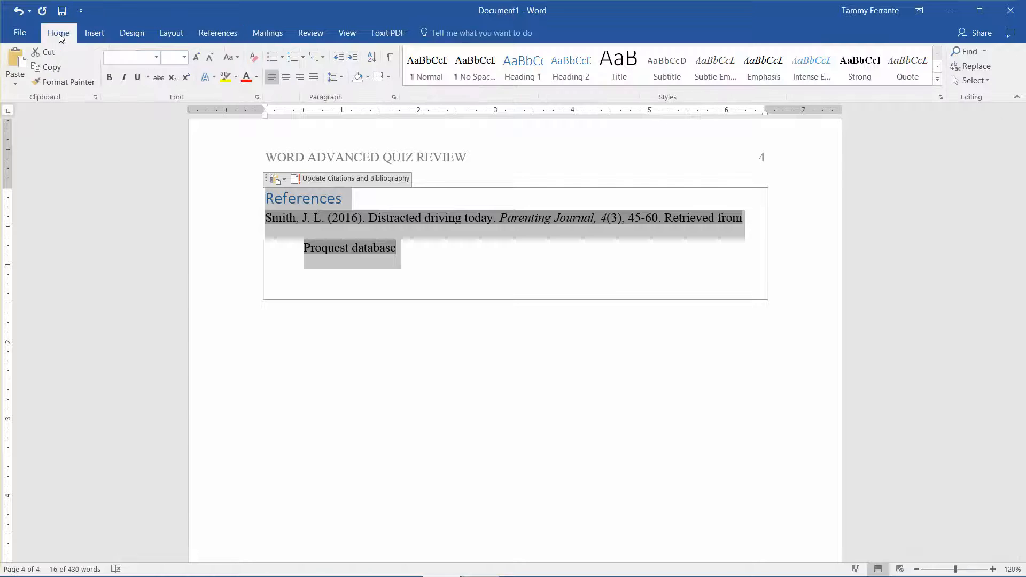
click(156, 57)
click(147, 138)
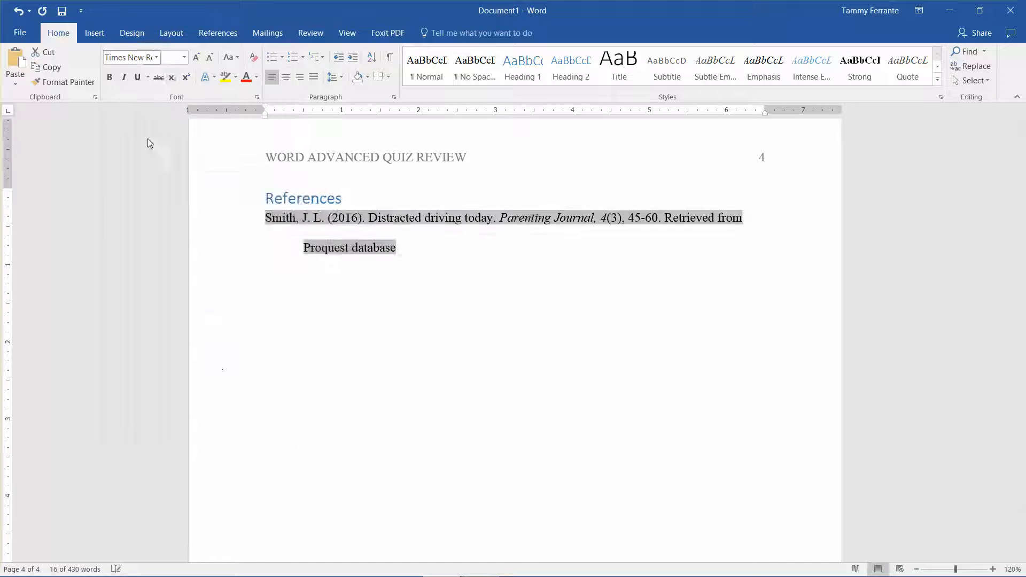
click(190, 56)
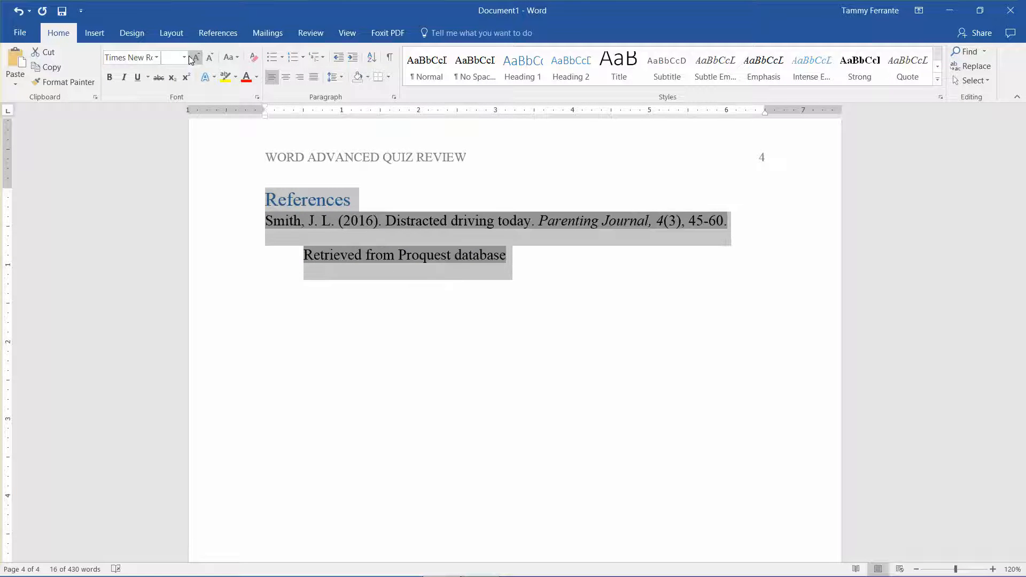
click(184, 57)
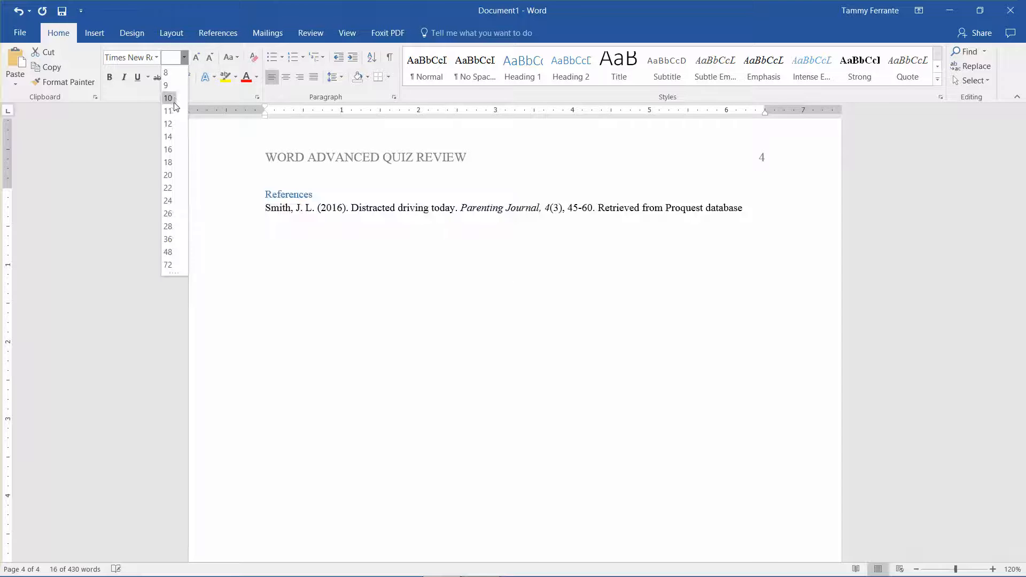
click(168, 124)
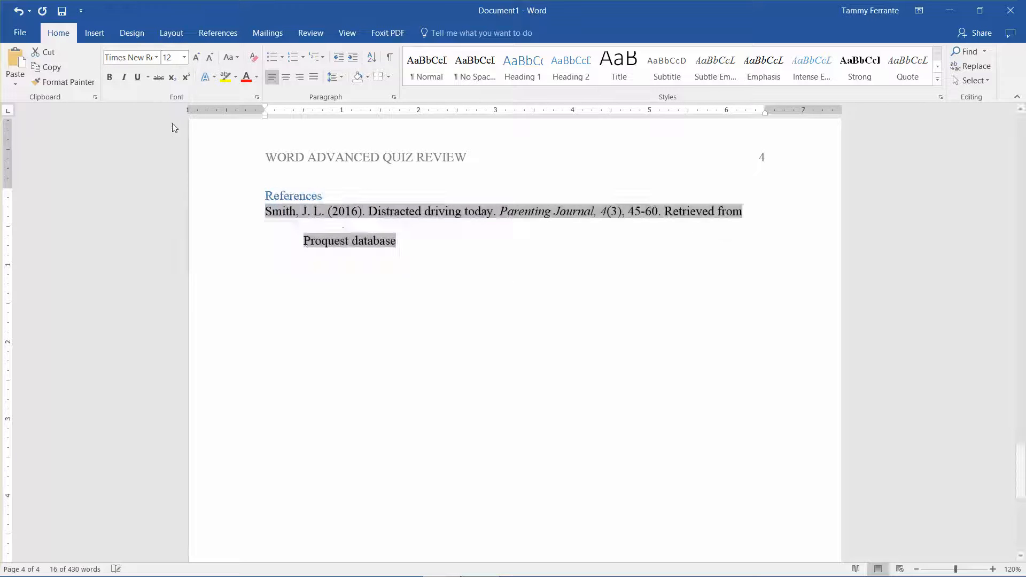
click(257, 77)
click(256, 123)
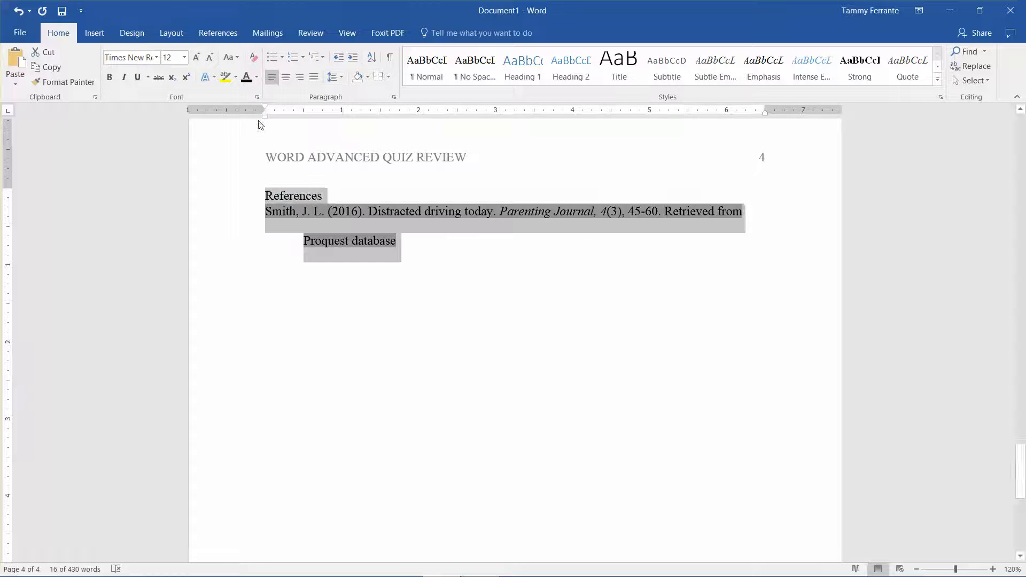
Step: Undo a trial centering of the whole reference list and center only the References heading, keeping it in the Heading 1 style
click(287, 78)
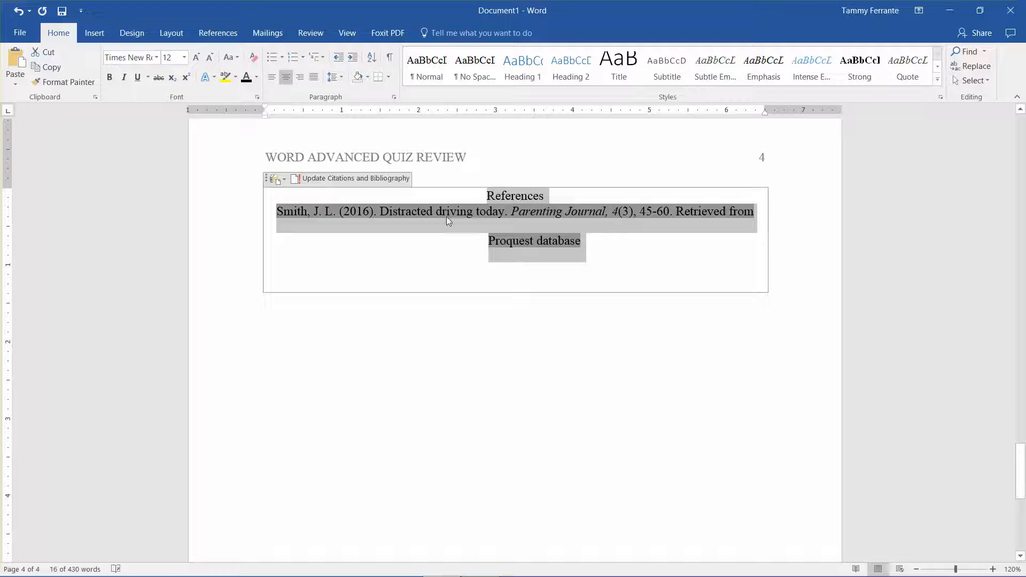
key(ctrl+z)
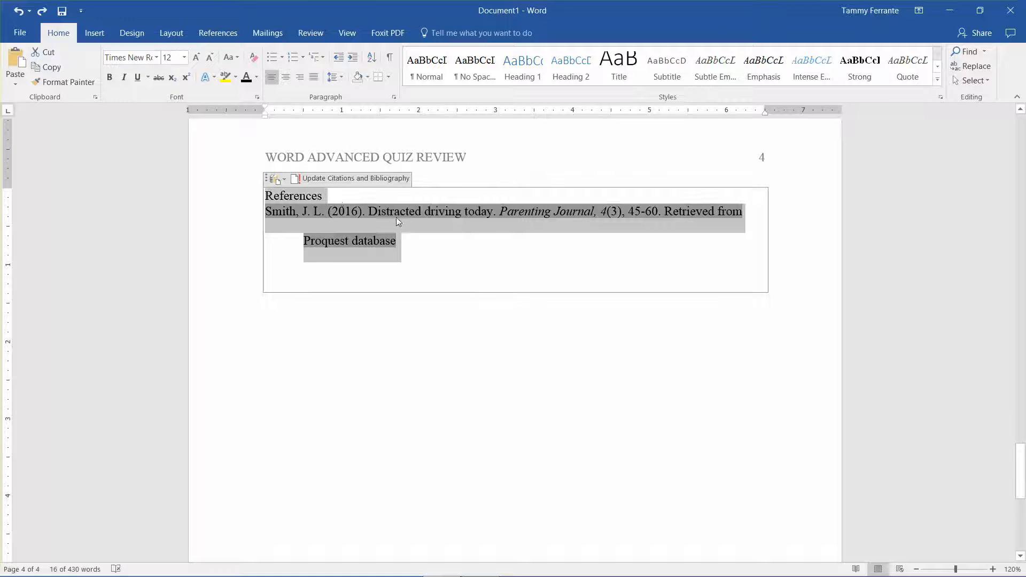
click(340, 196)
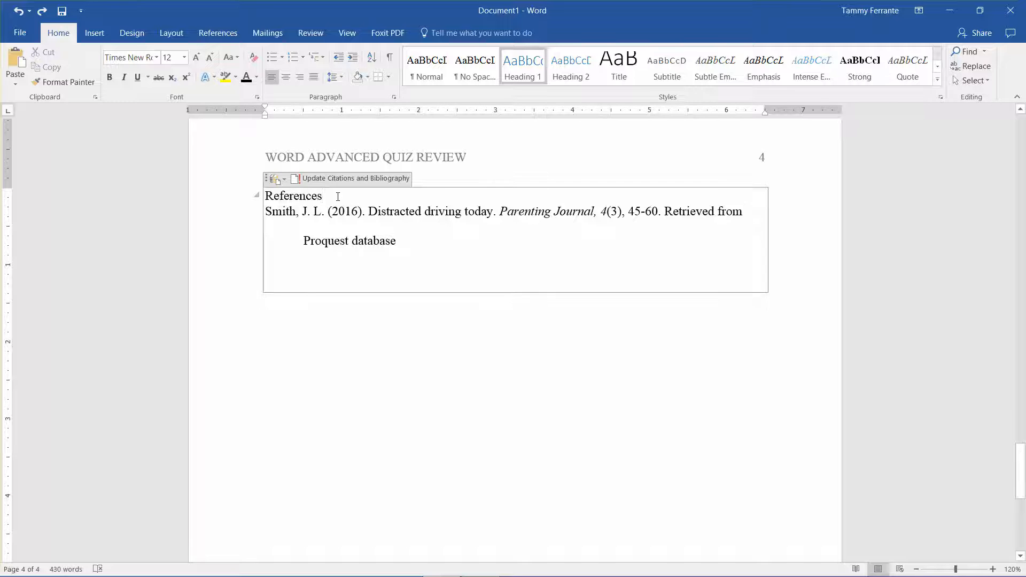
drag(326, 196, 264, 196)
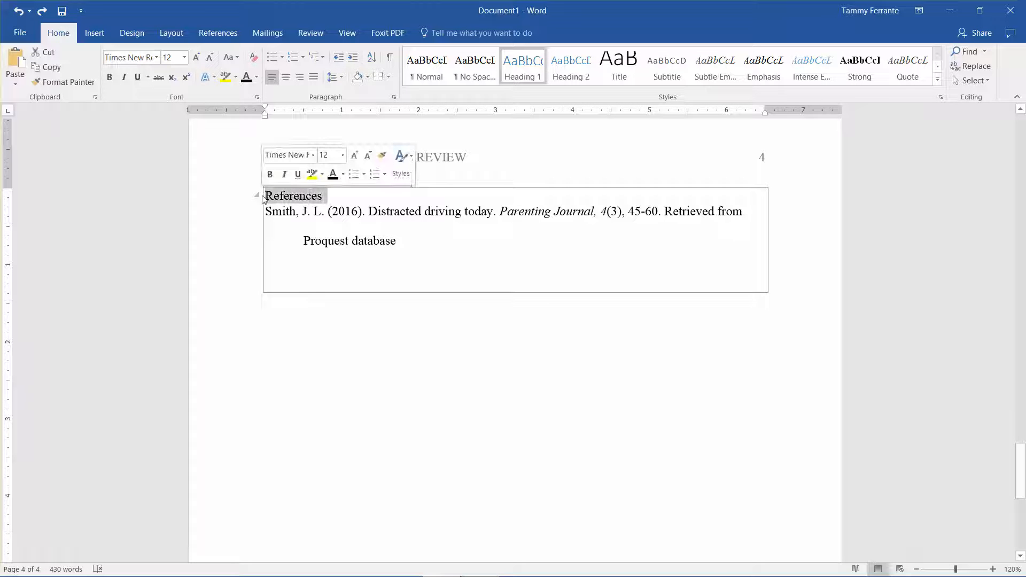
click(290, 78)
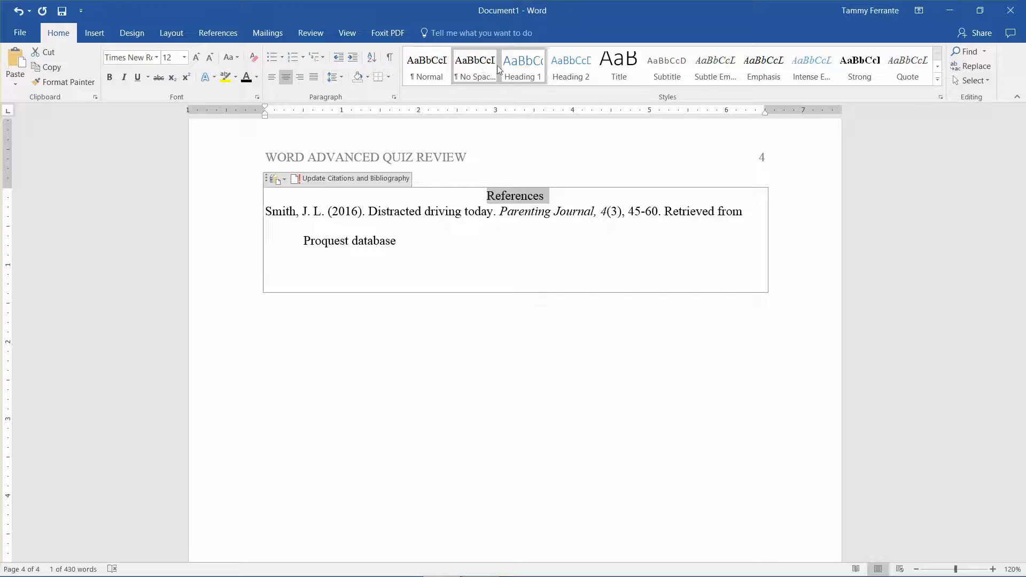
click(517, 70)
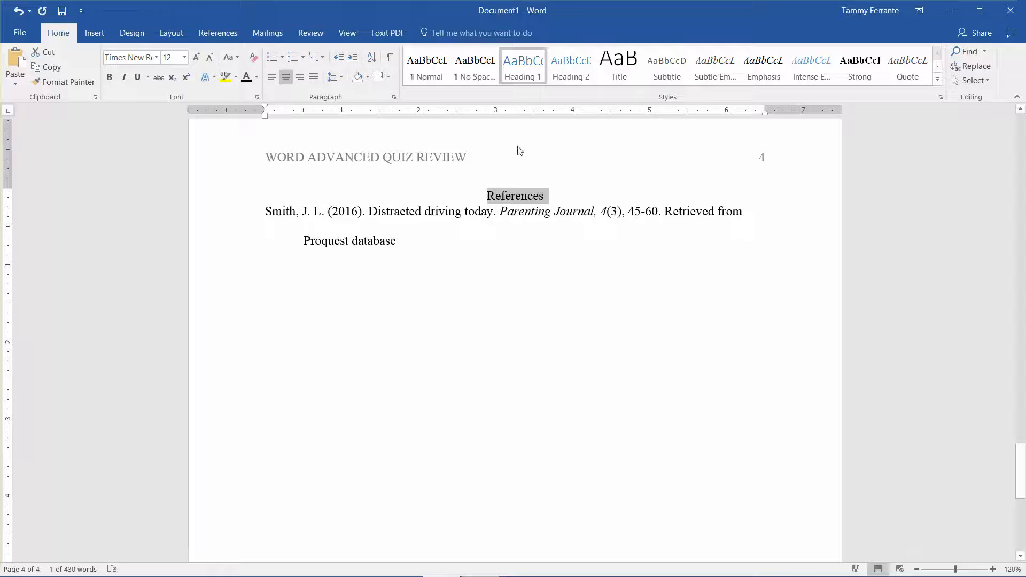
Step: Set the References heading and its entry to 0 pt spacing before and double line spacing
click(491, 196)
drag(507, 203, 575, 262)
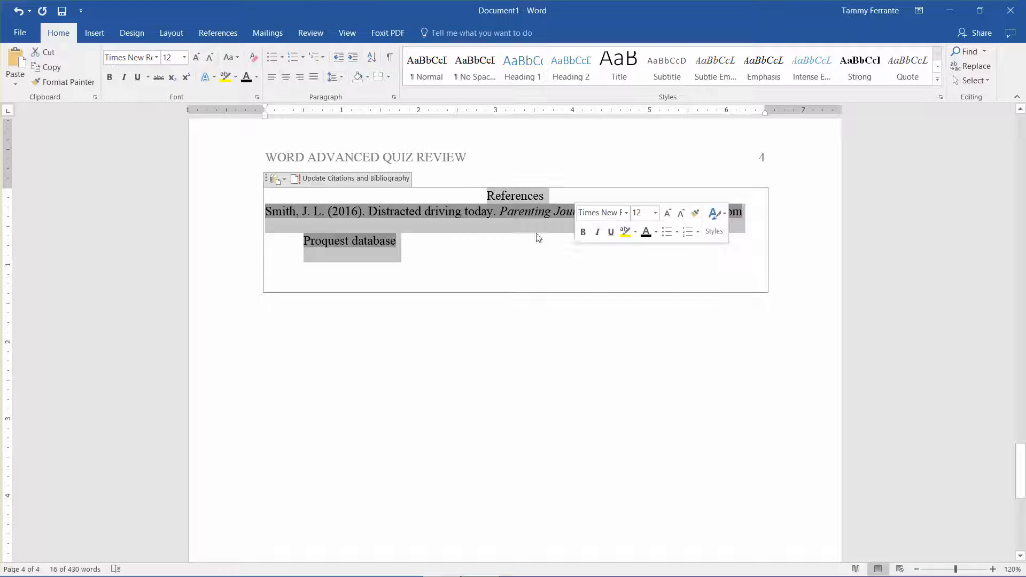
right_click(501, 215)
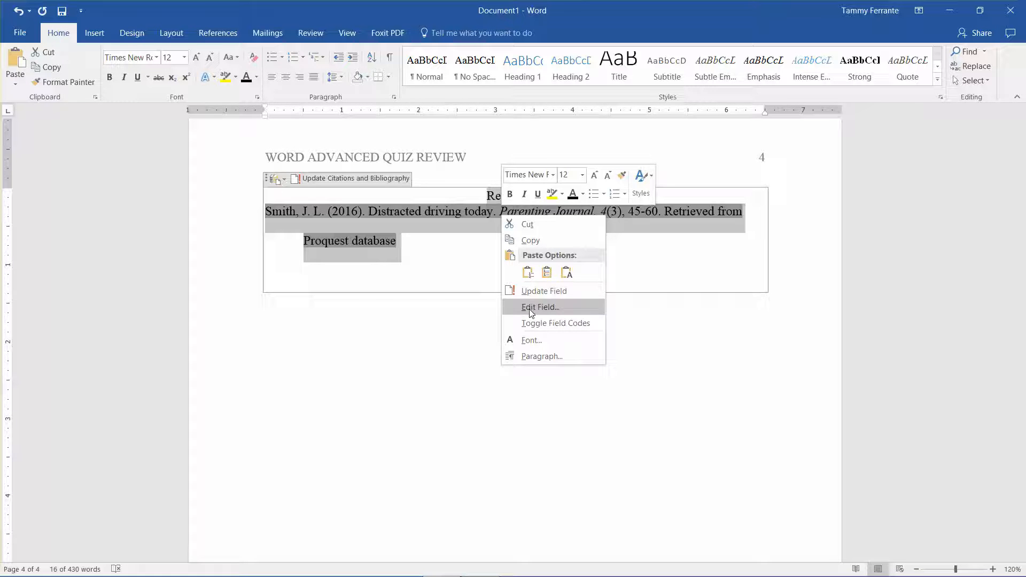
click(541, 357)
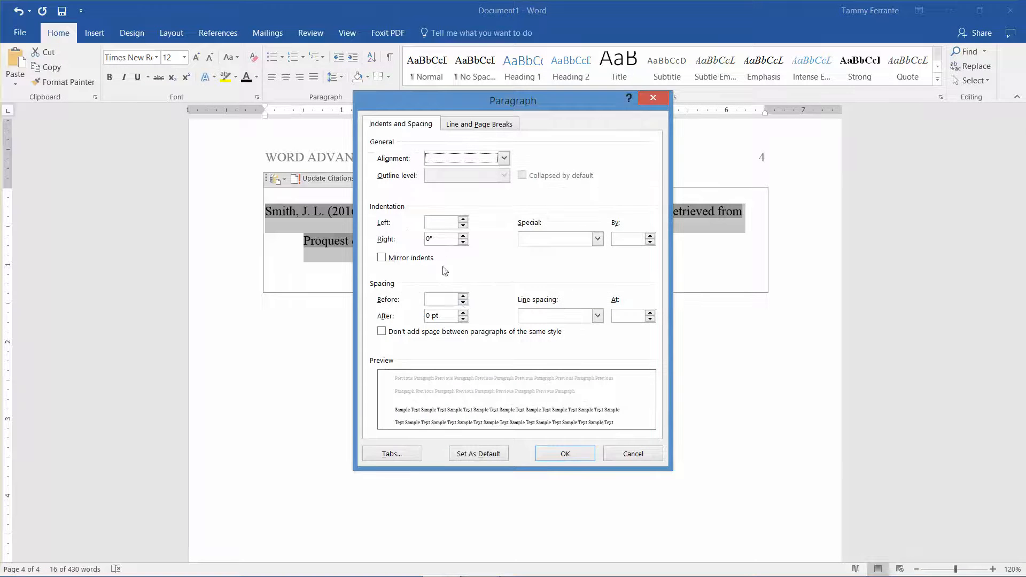
click(463, 302)
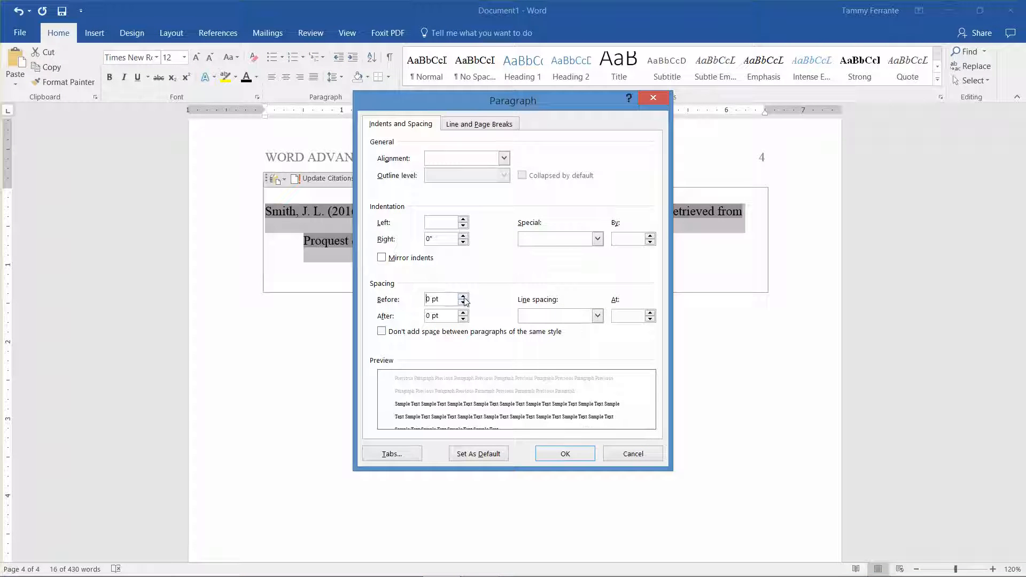
click(546, 319)
click(546, 346)
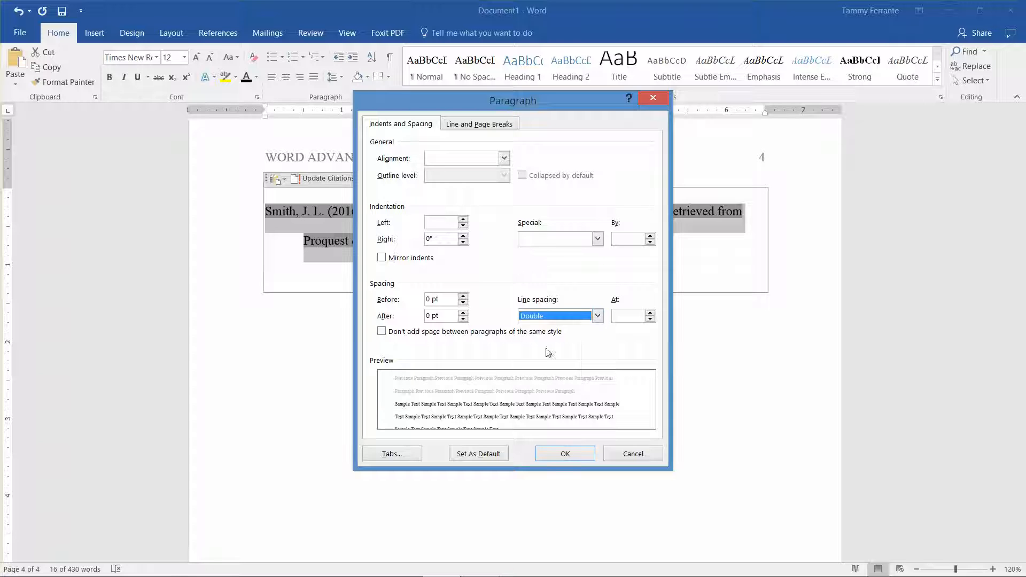
click(566, 453)
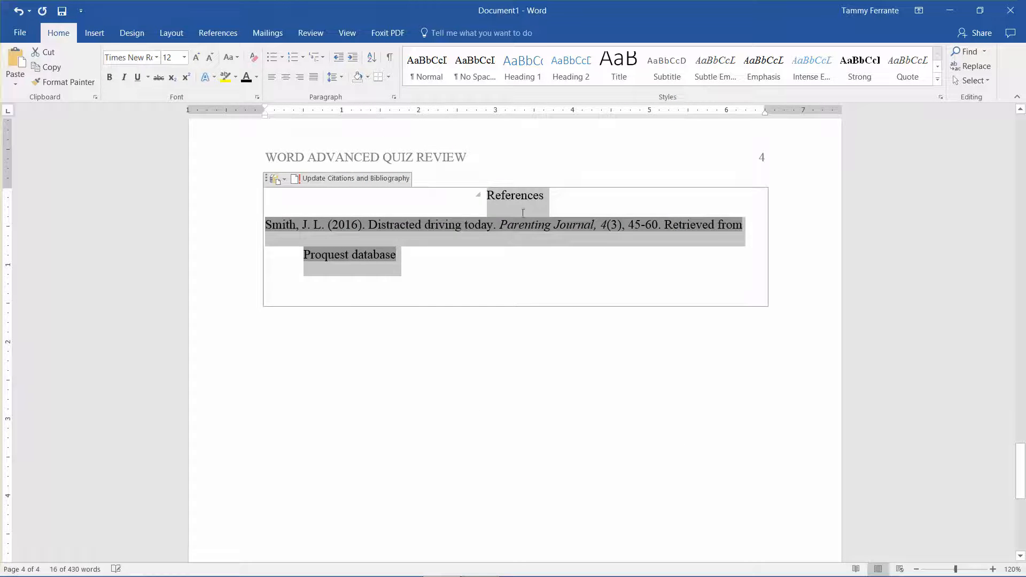
Step: Update the Heading 1 style to match the formatted References heading
click(523, 212)
drag(487, 195, 544, 195)
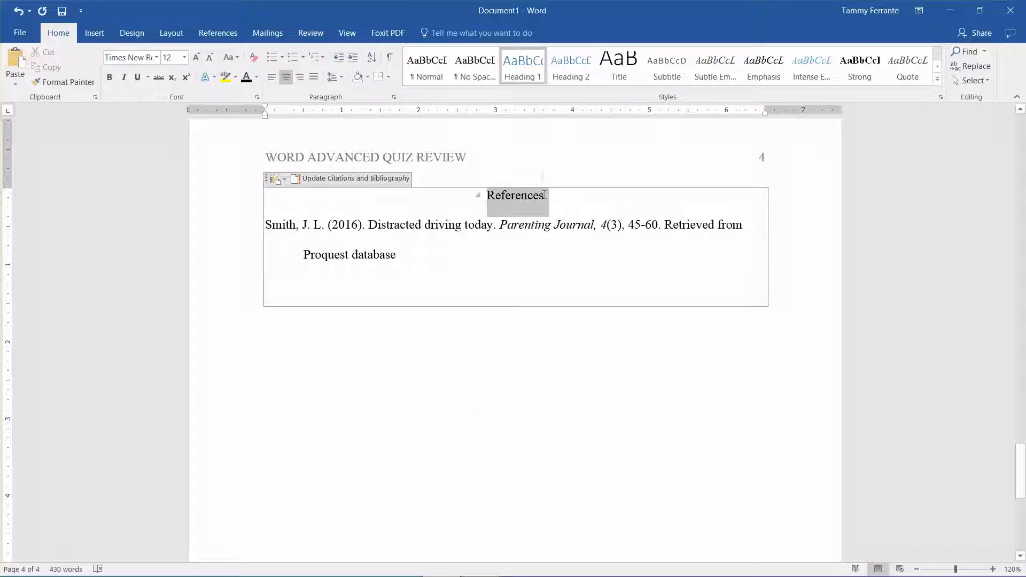
right_click(527, 71)
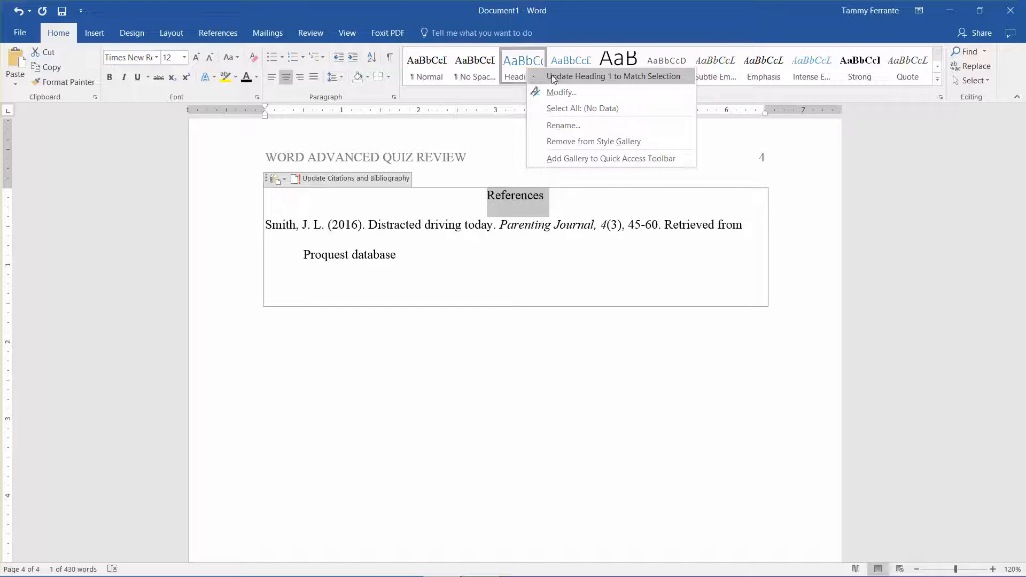
click(551, 76)
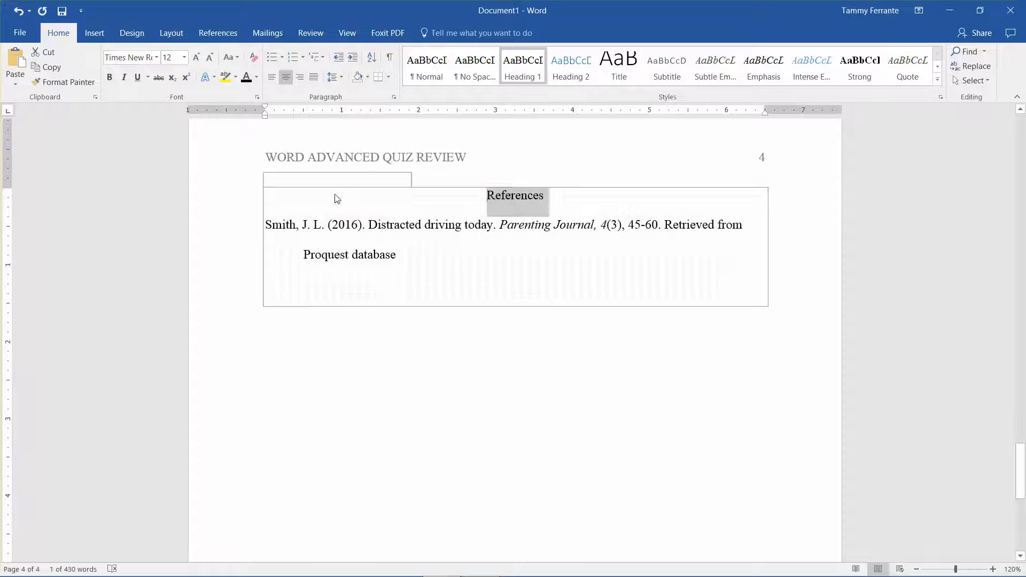
Step: Delete the whole References bibliography block from page 4, including its empty frame, and undo the deletion
click(341, 198)
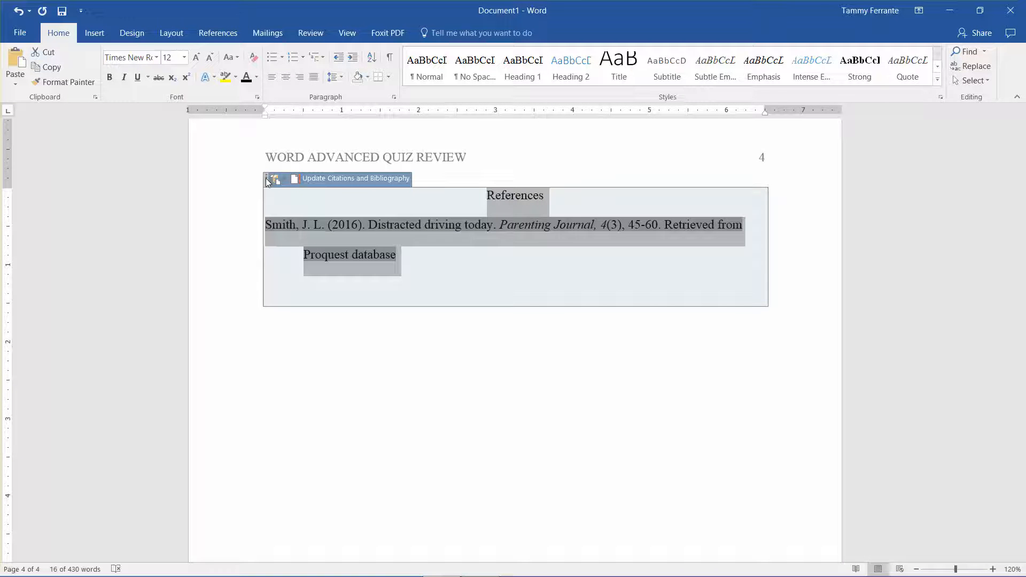
key(Delete)
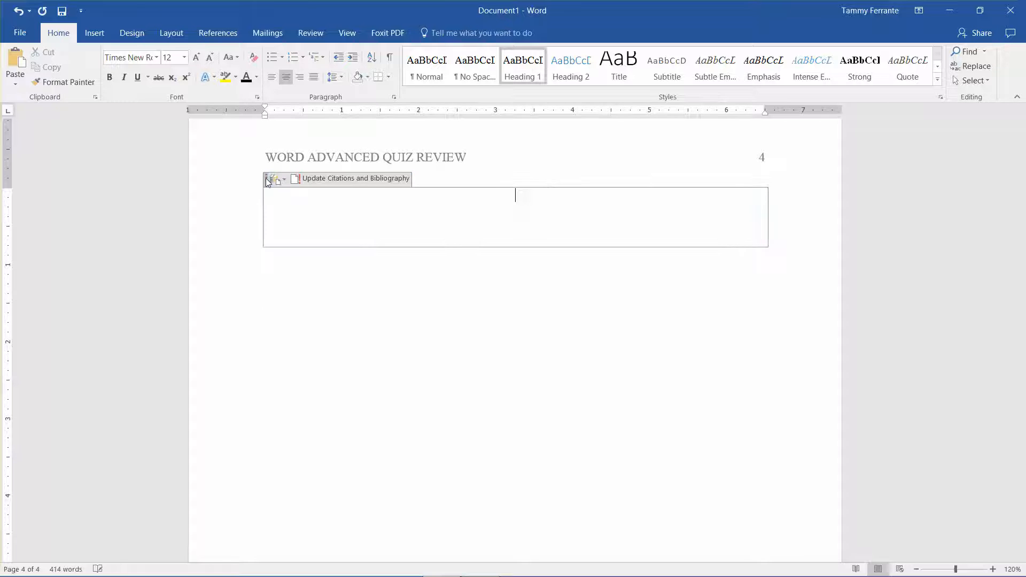
click(267, 180)
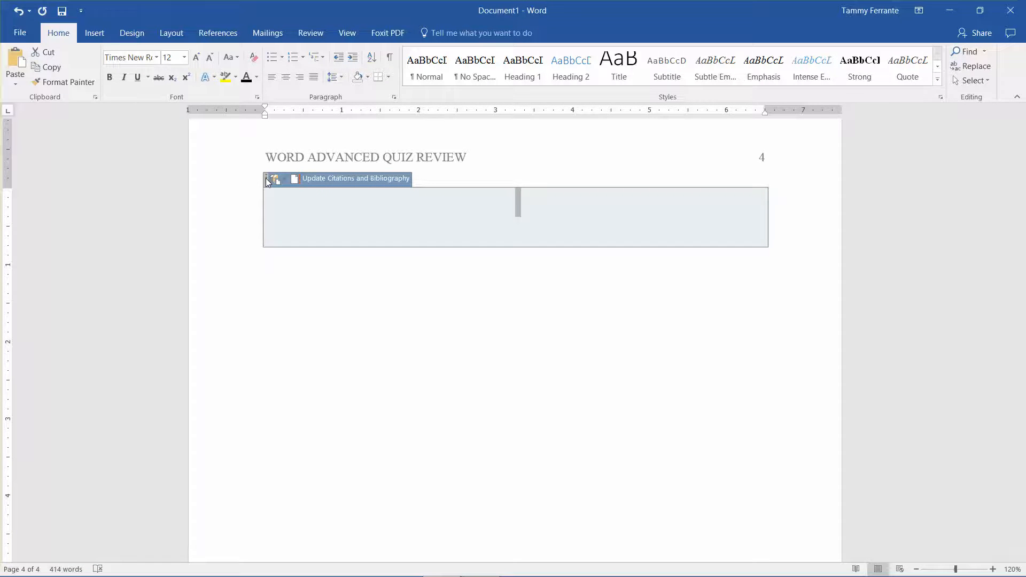
key(Delete)
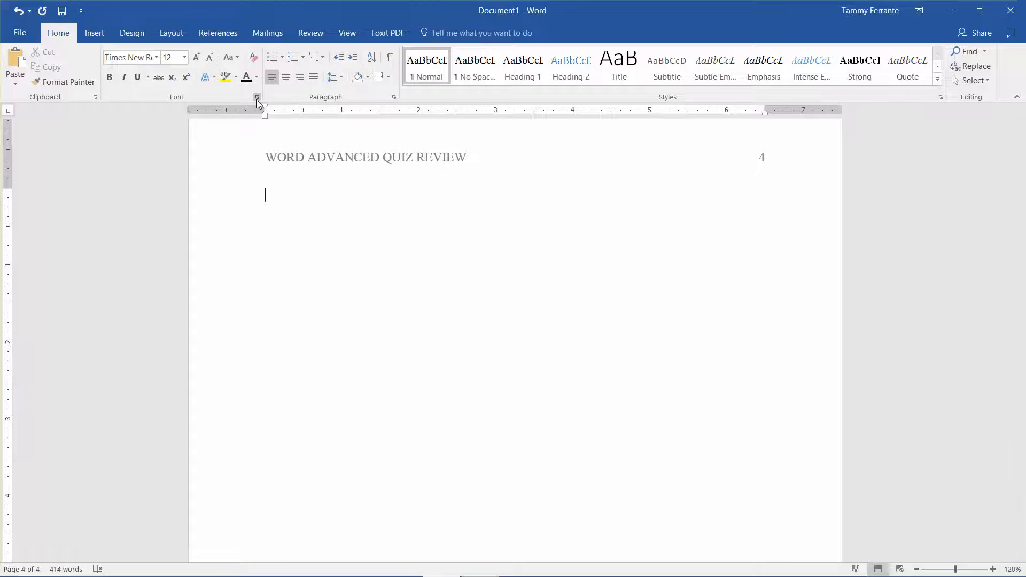
key(ctrl+z)
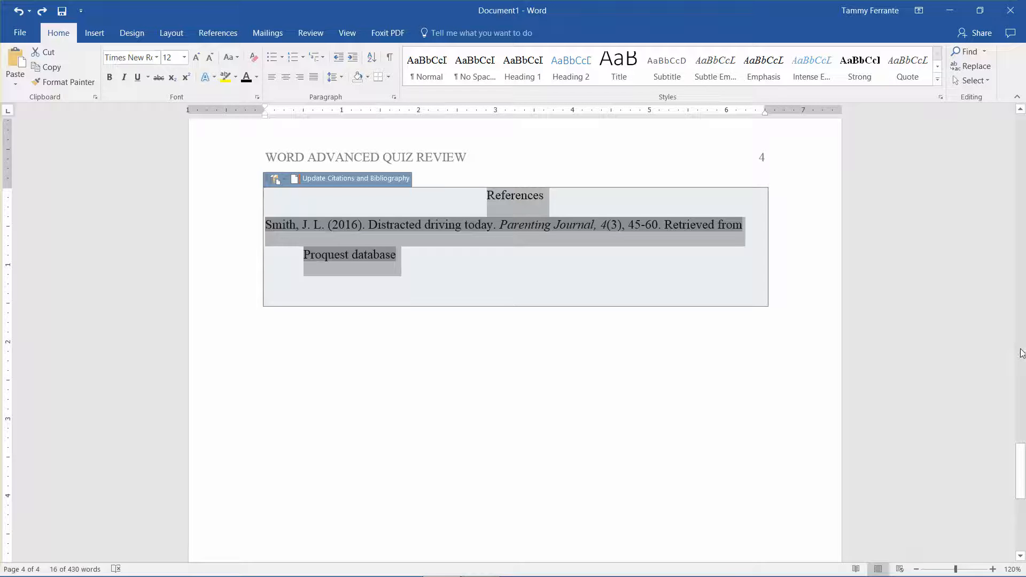
Step: Create a new Journal Article source in the Source Manager and enter the author's name
drag(1021, 486, 1014, 401)
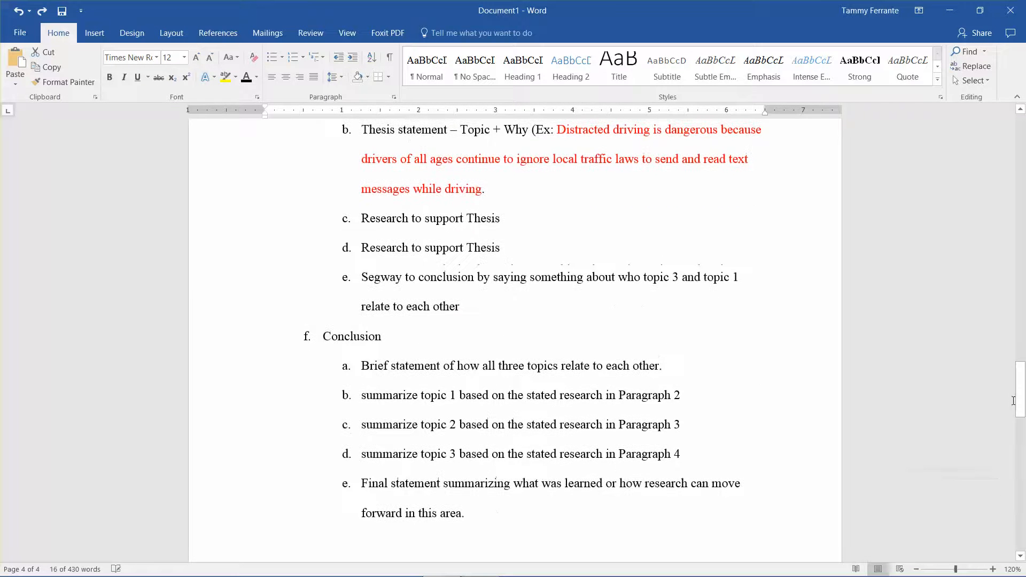
click(518, 245)
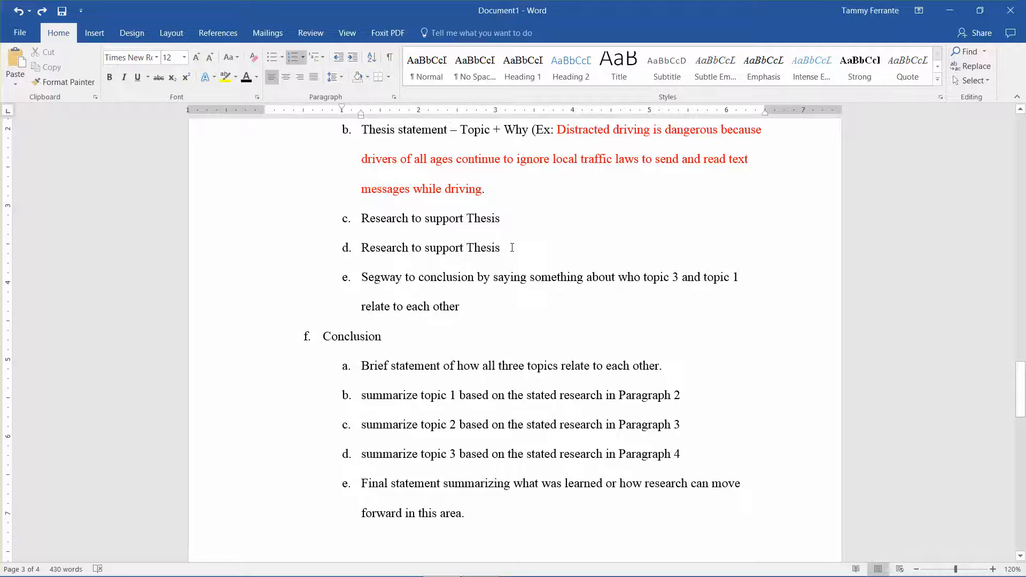
click(235, 33)
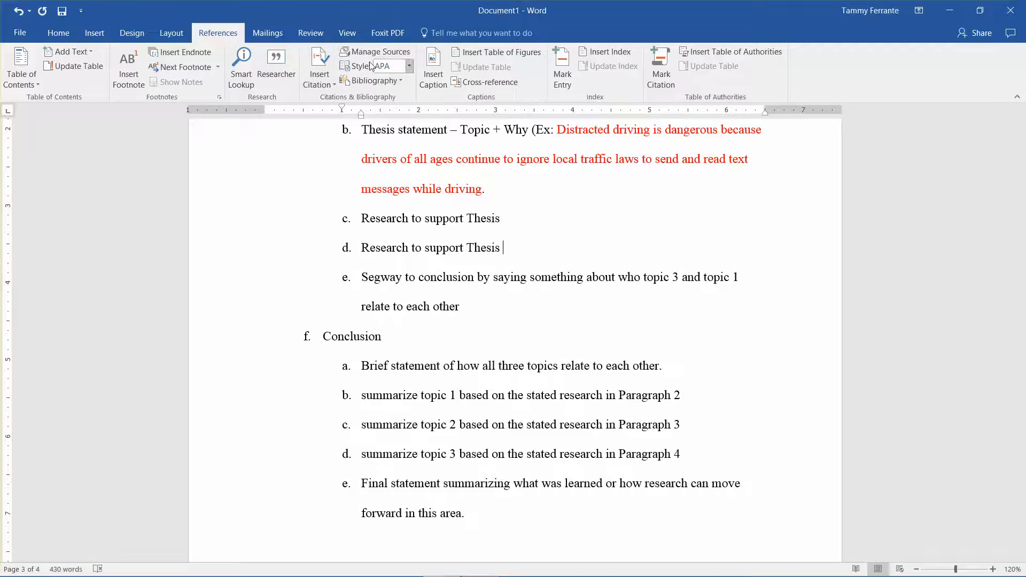
click(386, 51)
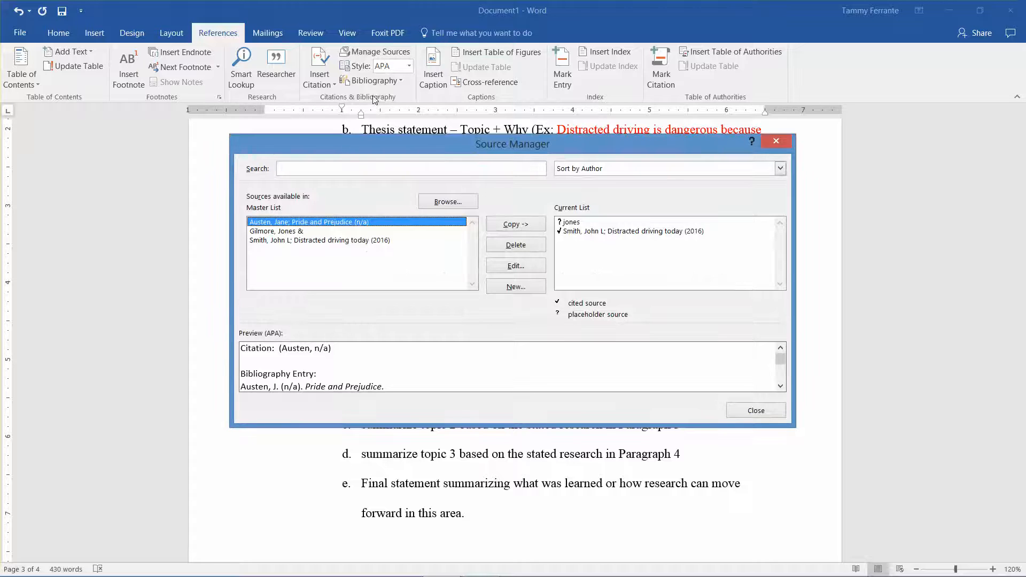
click(515, 286)
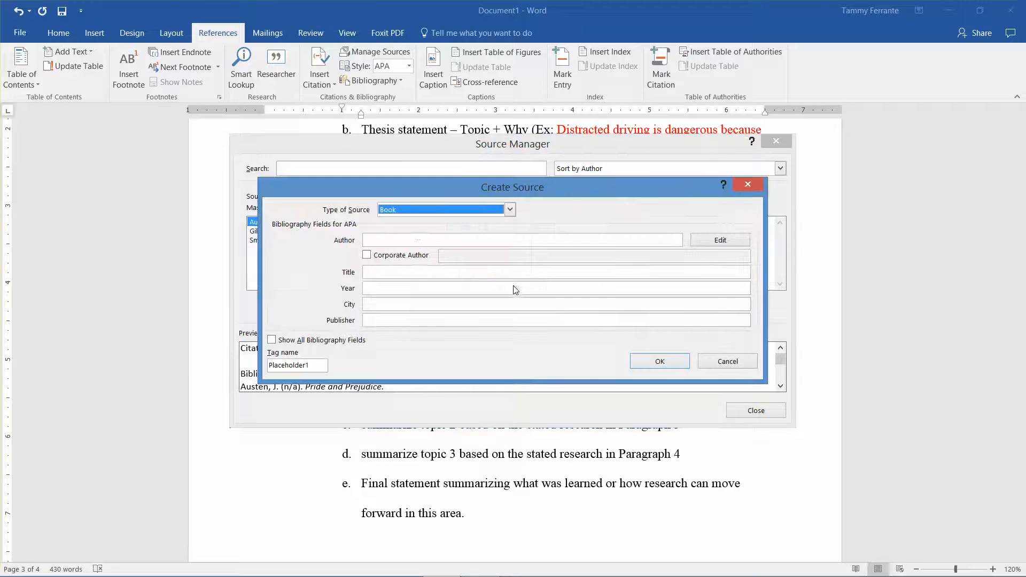
click(451, 211)
click(450, 240)
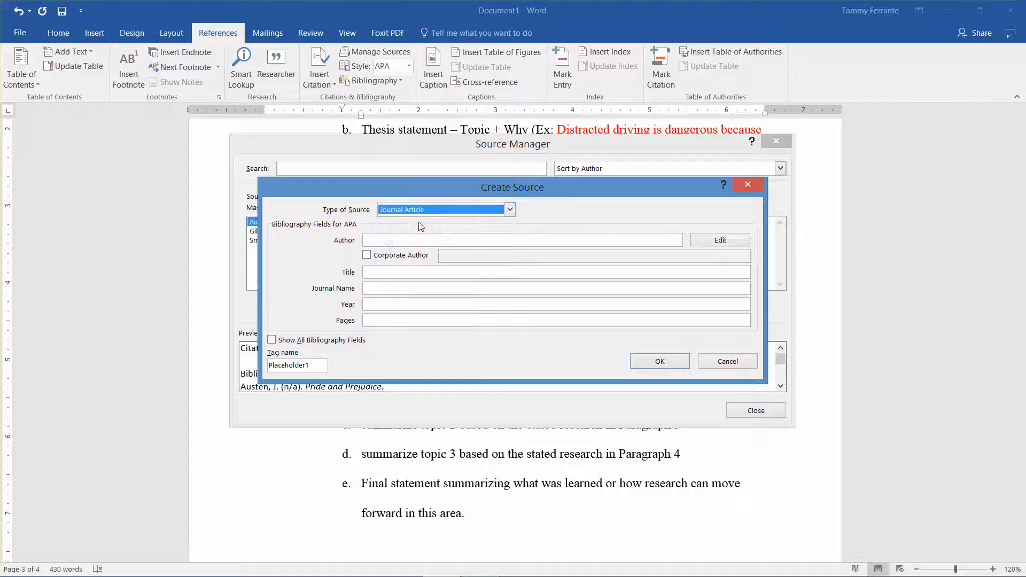
click(390, 241)
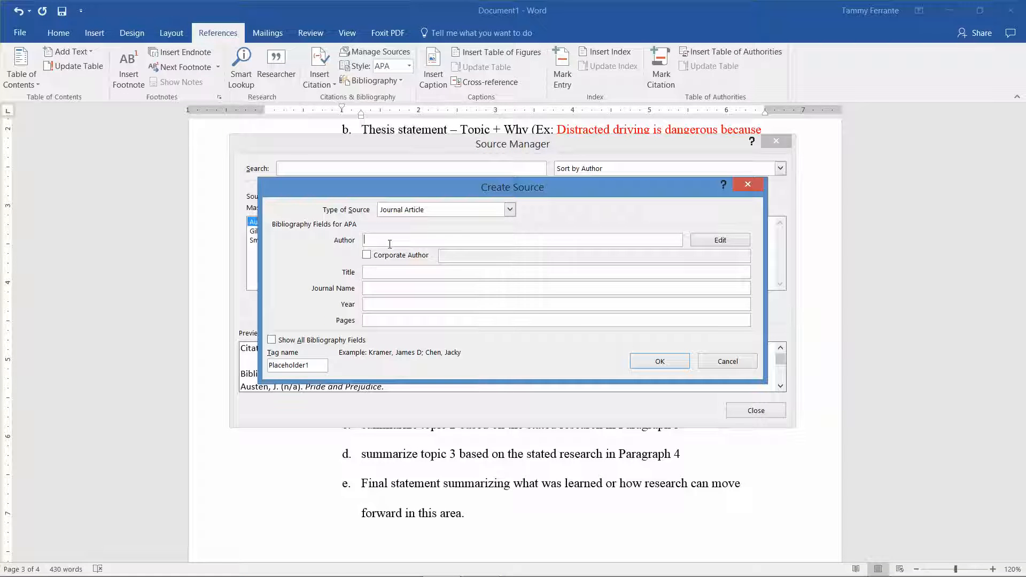
text(Ames, James)
Step: Give the source the title "Texting and driving among youth today" and the journal name "Parenting Journal Today"
click(376, 274)
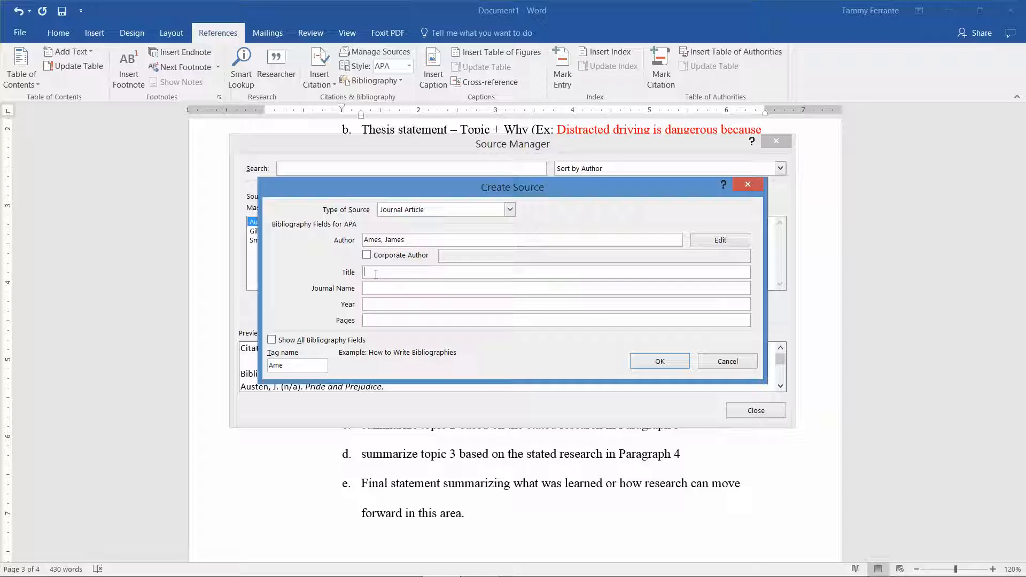
text(Texting and driving among your)
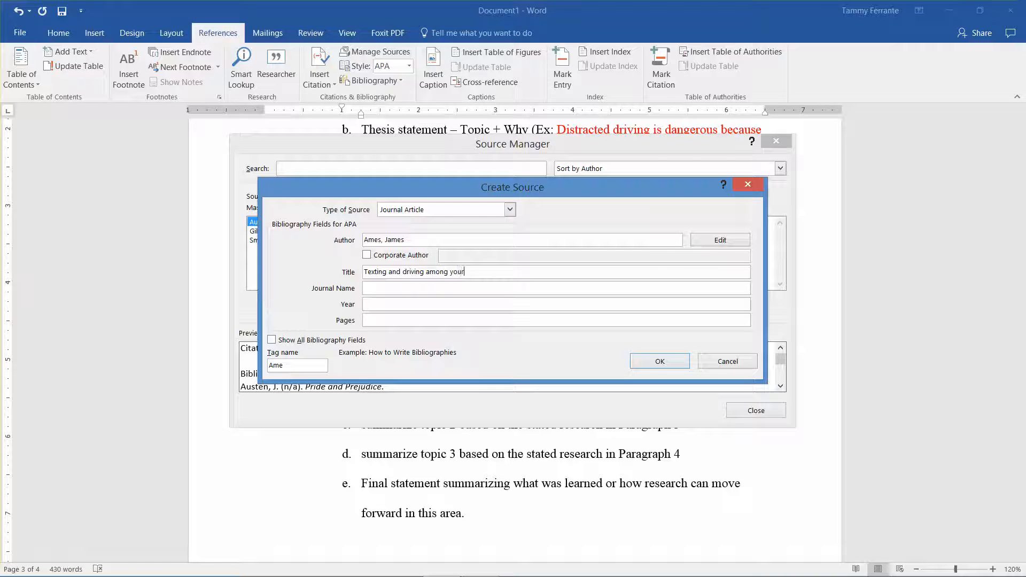
key(BackSpace)
text(th today)
click(379, 288)
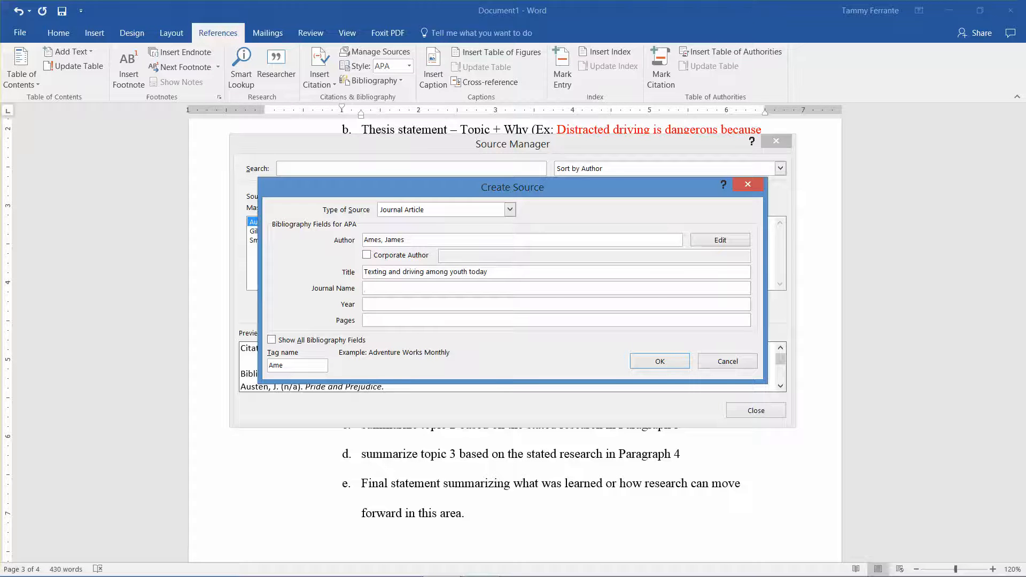
text(Parenting Journal Today)
Step: Show all bibliography fields for the source and set the year to 2016 and the pages to 40-51
click(272, 340)
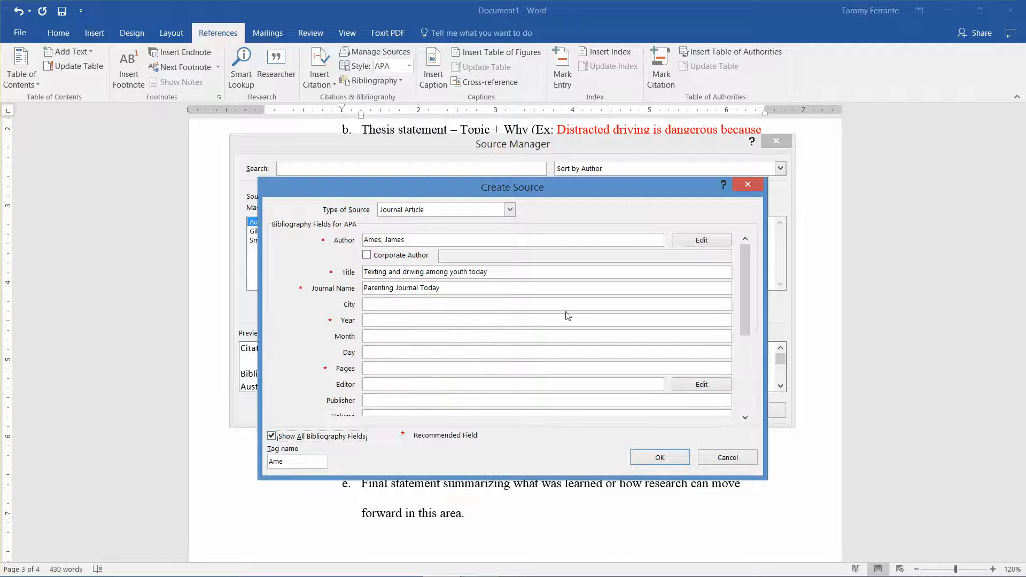
click(461, 325)
text(2016)
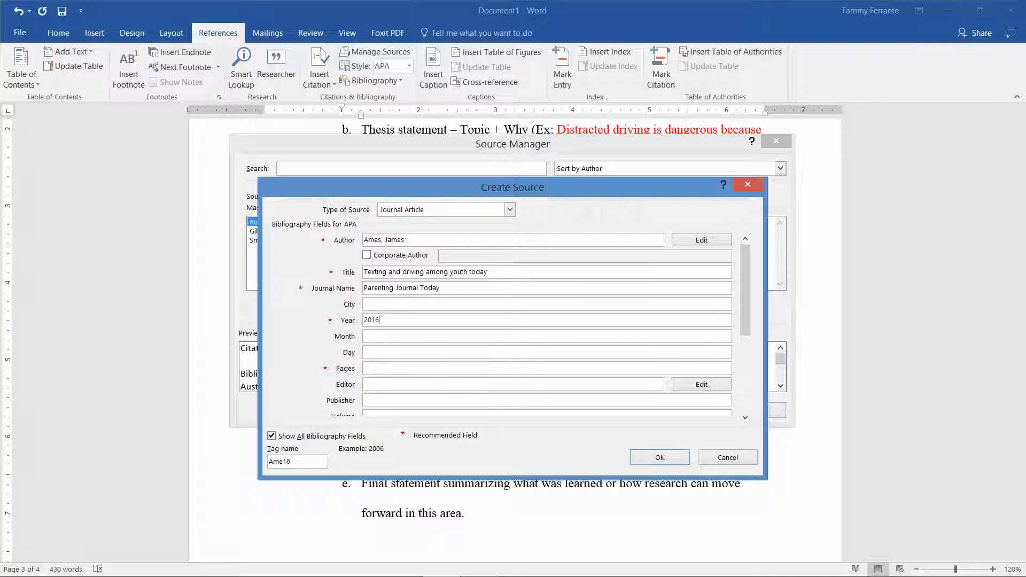
click(388, 369)
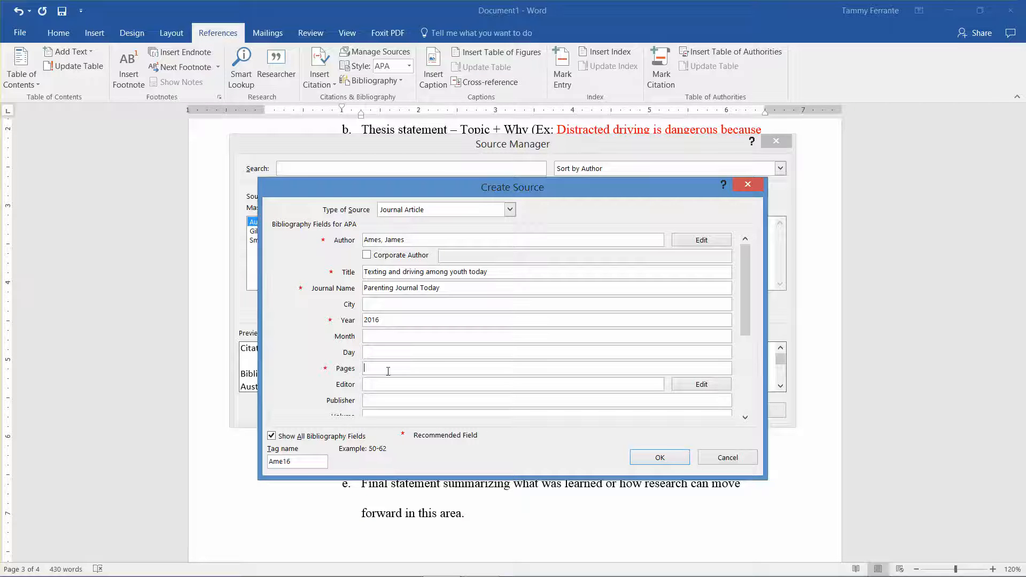
text(40-51)
Step: Set the journal article's volume to 2 and its issue to 5
drag(738, 295, 742, 330)
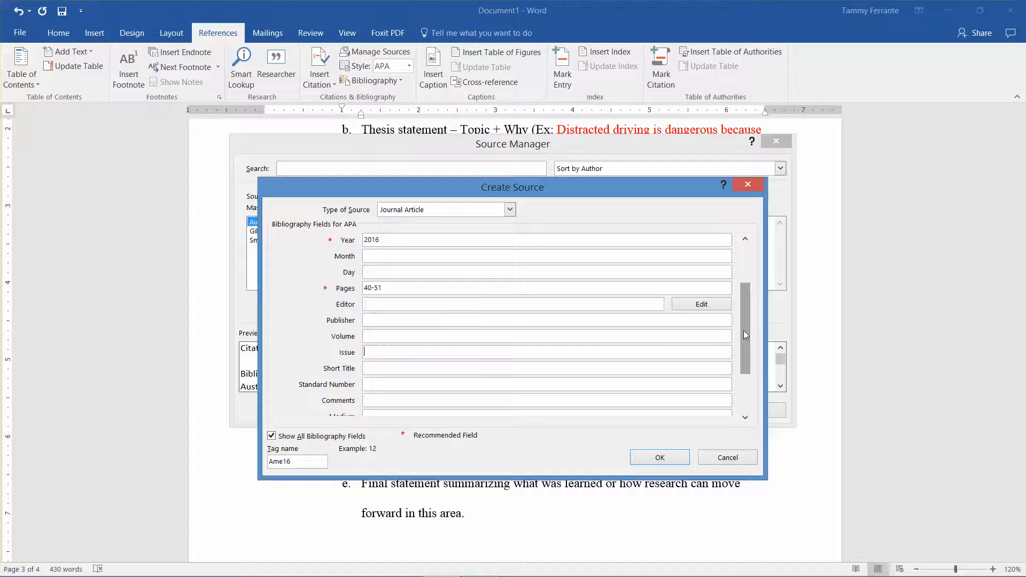
click(502, 350)
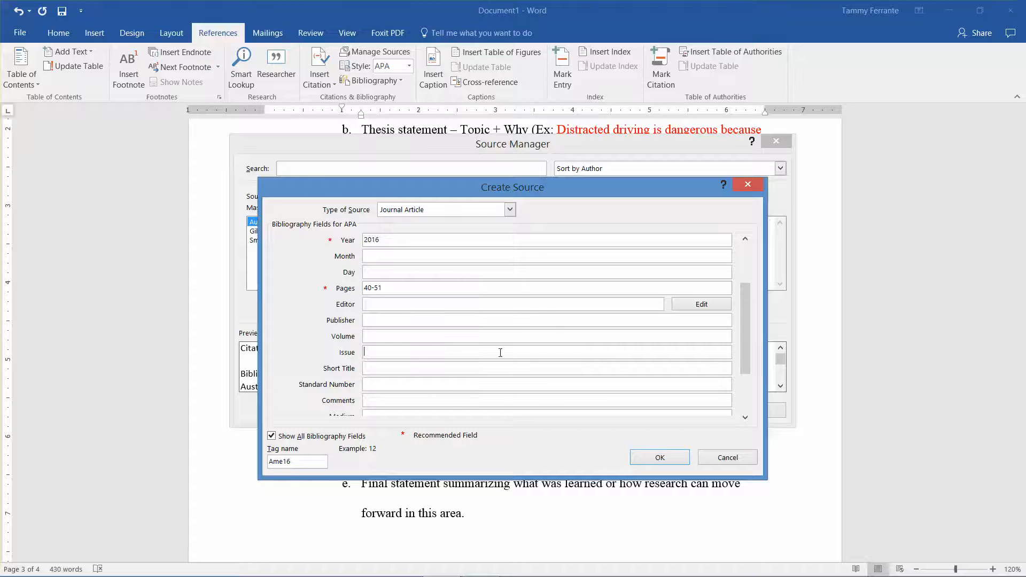
text(25)
key(BackSpace)
key(Tab)
text(3)
key(BackSpace)
text(5)
Step: Enter "ProQuest database" as the source's URL and save the new source
drag(746, 344, 752, 396)
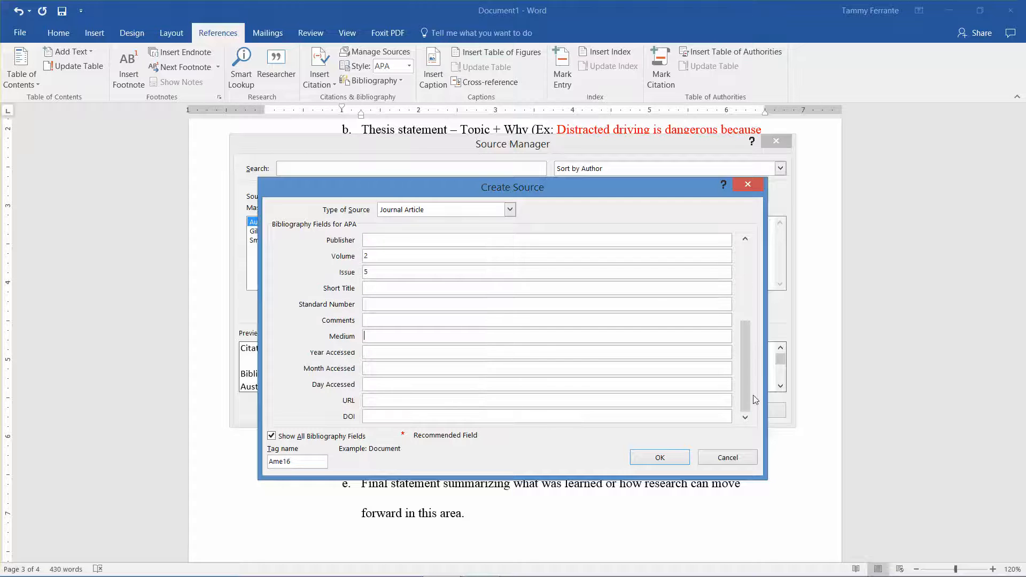
click(378, 402)
text(ProQuest database)
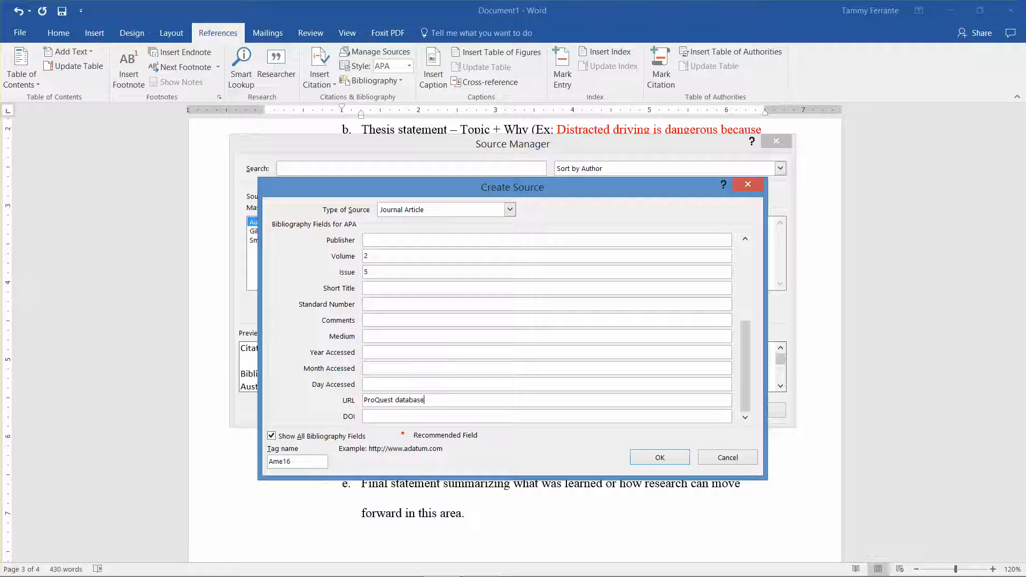
click(651, 459)
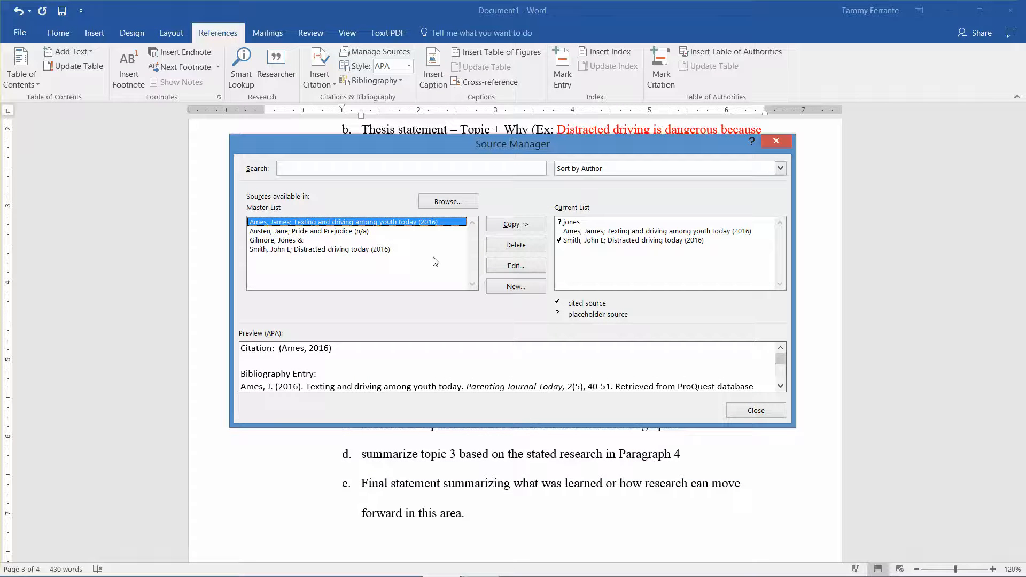
Step: Copy the "Texting and driving among youth today" source from the master list to the current list, overwriting the duplicate, and close the Source Manager
click(511, 231)
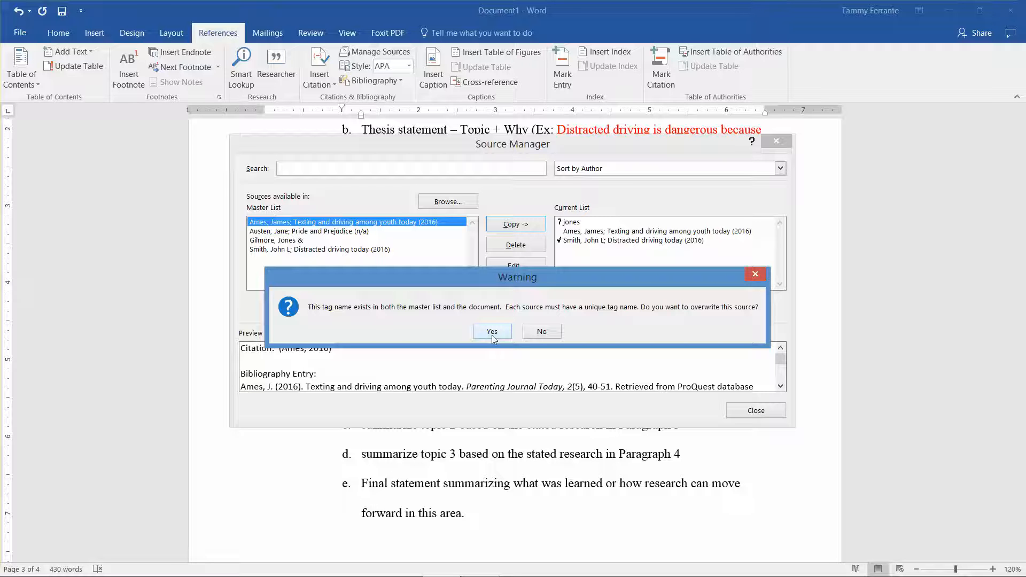
click(492, 335)
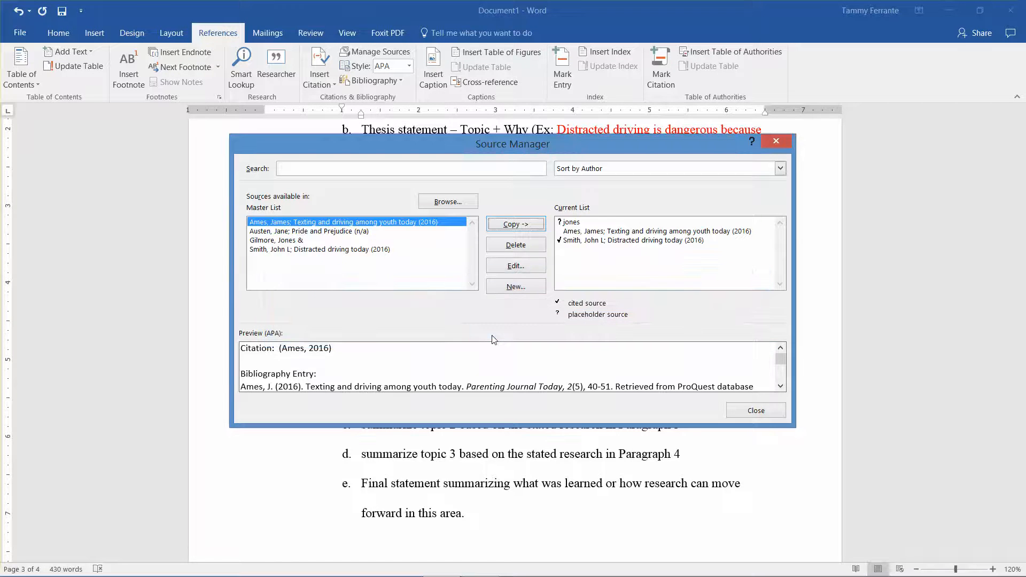
click(620, 230)
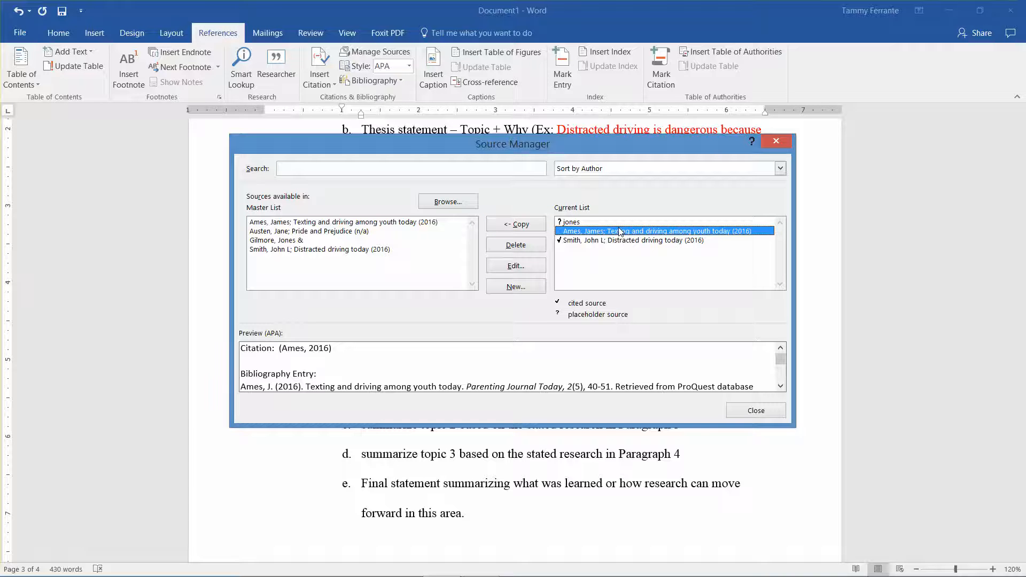
click(760, 411)
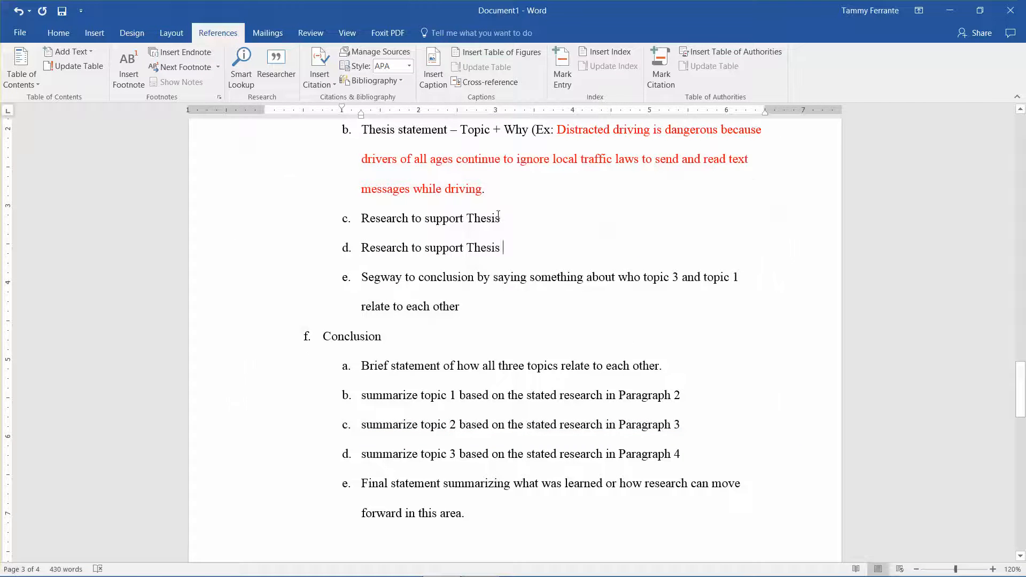
Step: Cite "Texting and driving among youth today" after item d, "Research to support Thesis", above the Conclusion, and update the References bibliography
click(322, 67)
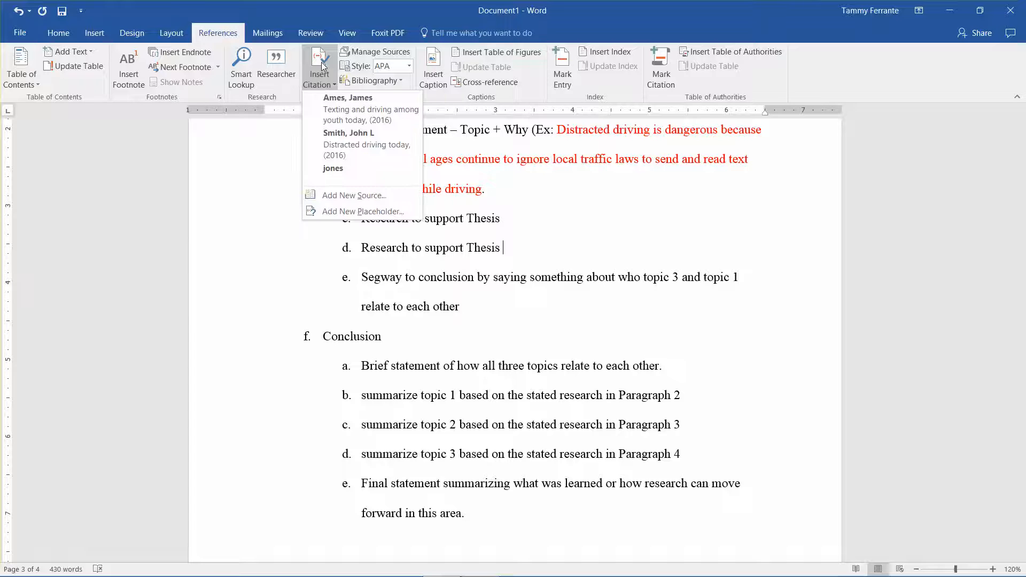
click(337, 101)
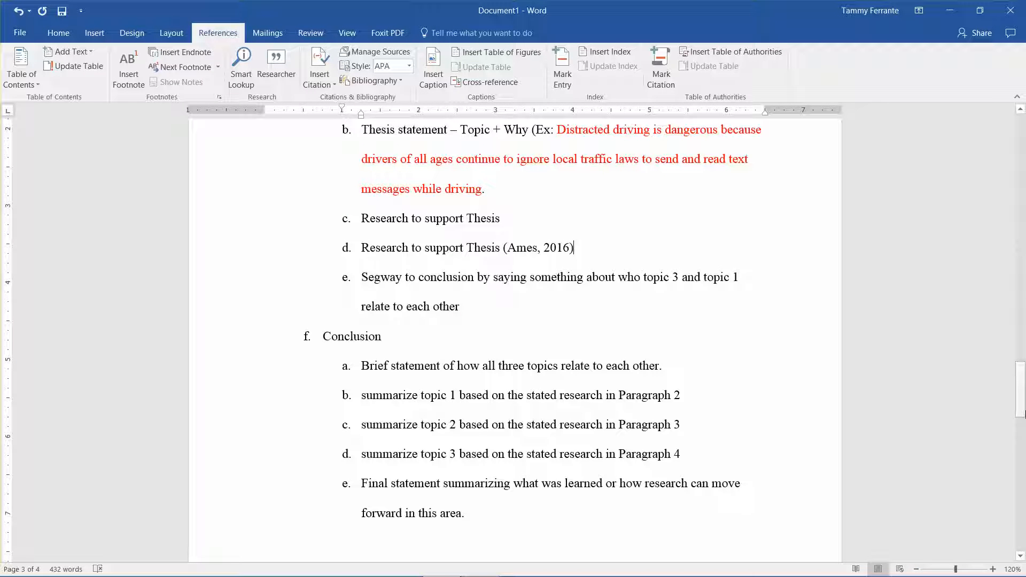
drag(1021, 408, 1021, 488)
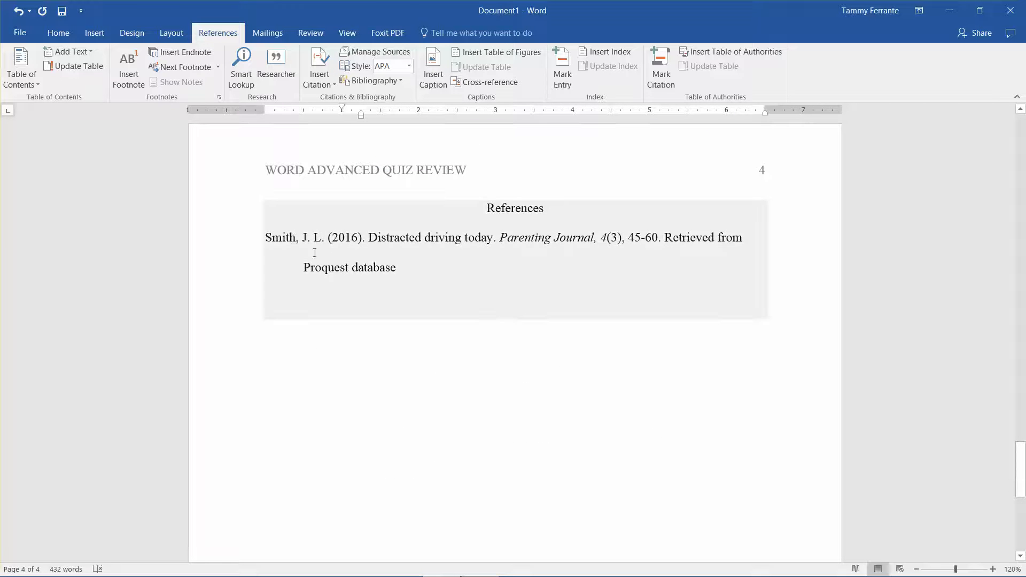
click(266, 210)
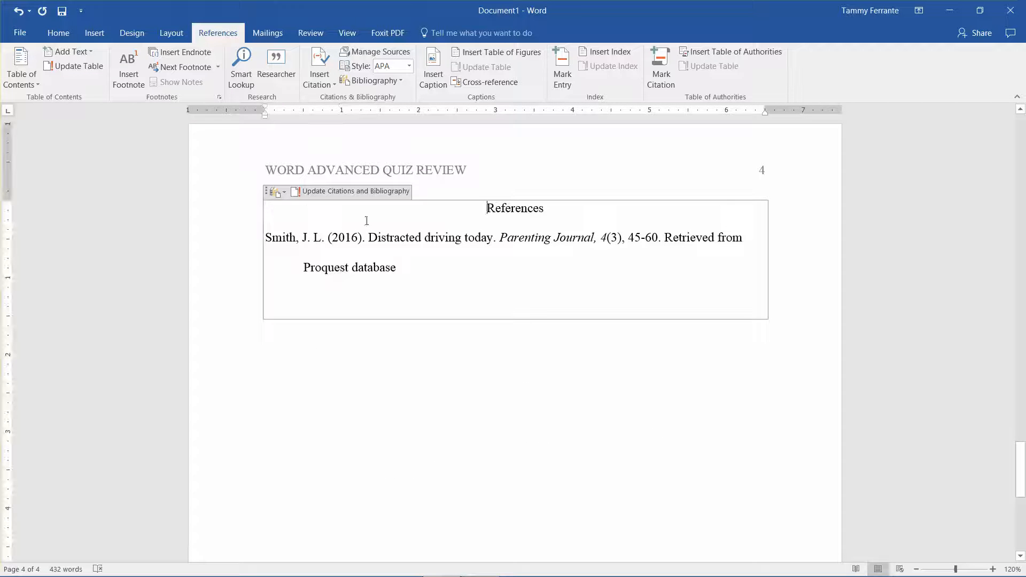
click(322, 191)
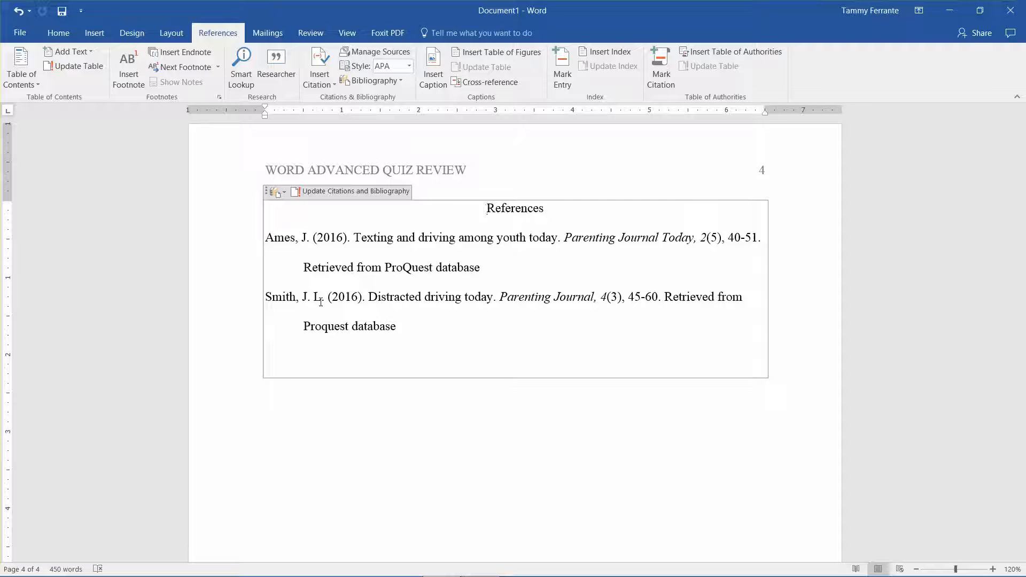
Step: Review the sources available for citation and the master and current lists in the Source Manager
click(316, 62)
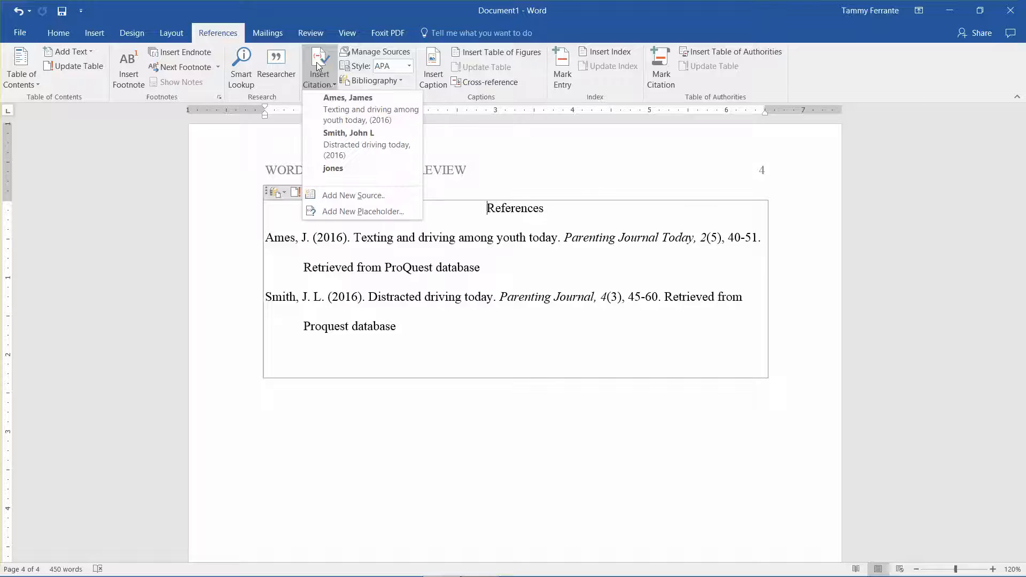
click(376, 52)
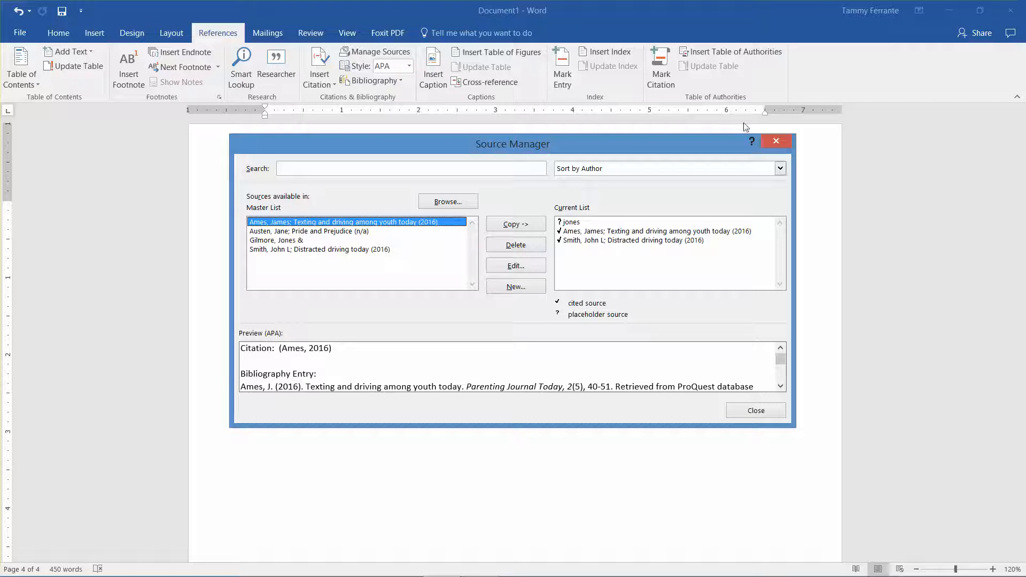
click(776, 141)
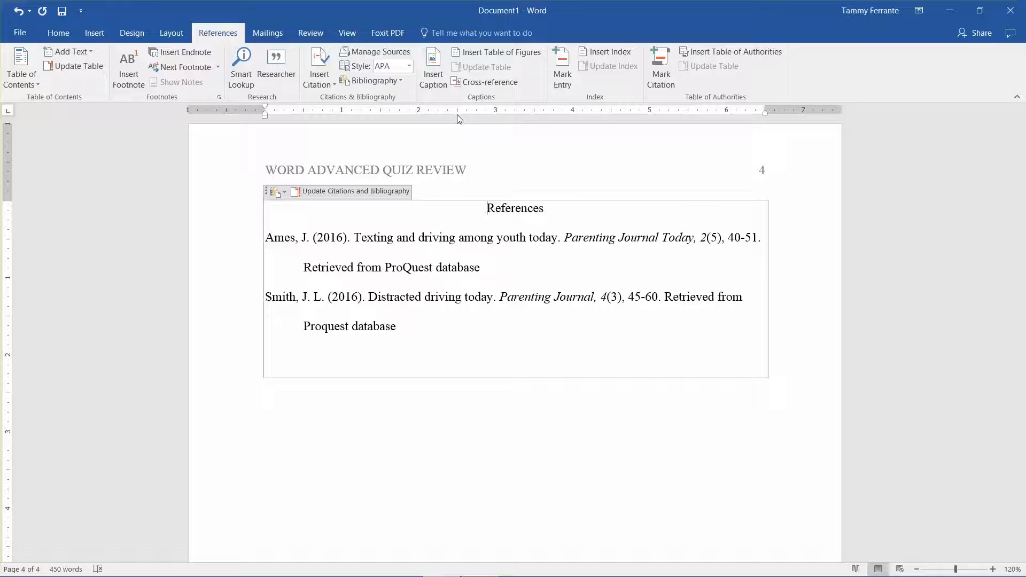
click(379, 50)
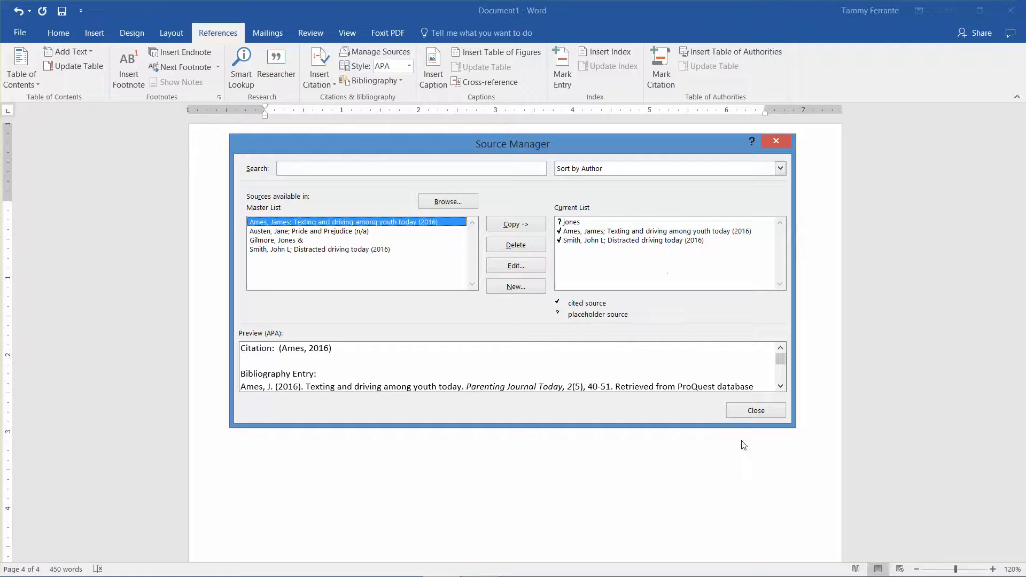
click(743, 410)
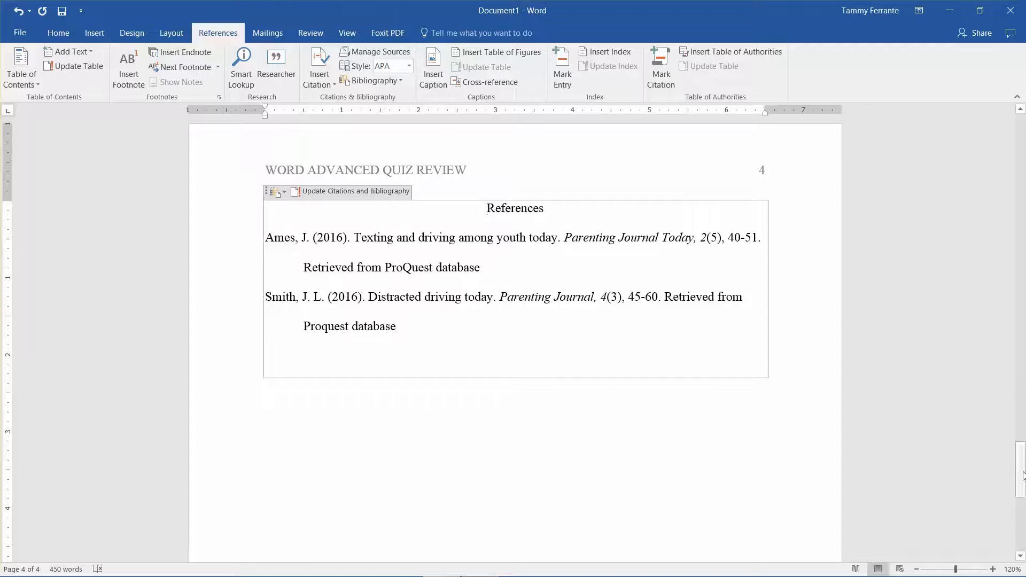
Step: Insert a footnote after item a under "Who are the Distracted Drivers" with the text "Footnote here"
drag(1020, 469, 1024, 283)
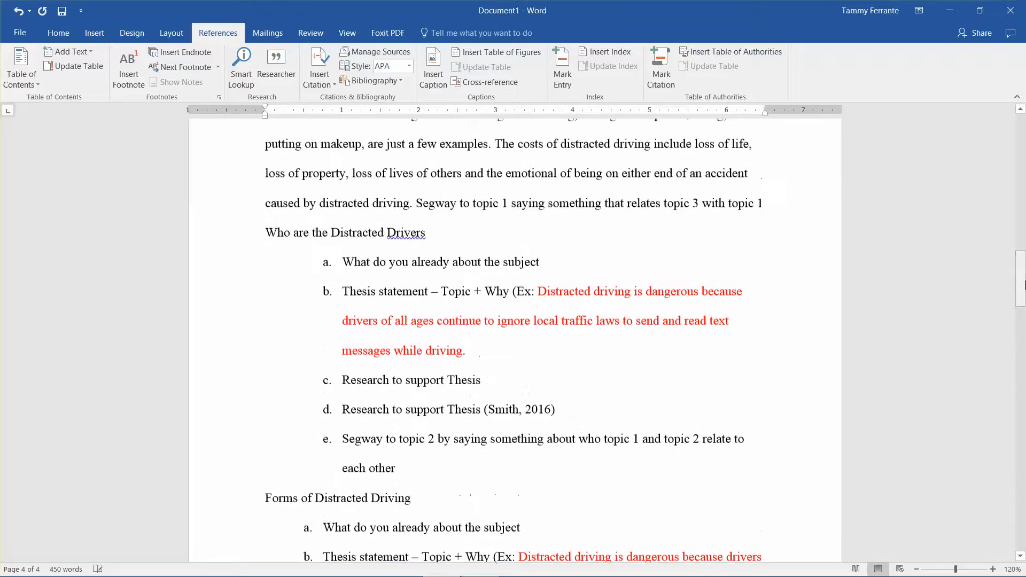
click(554, 255)
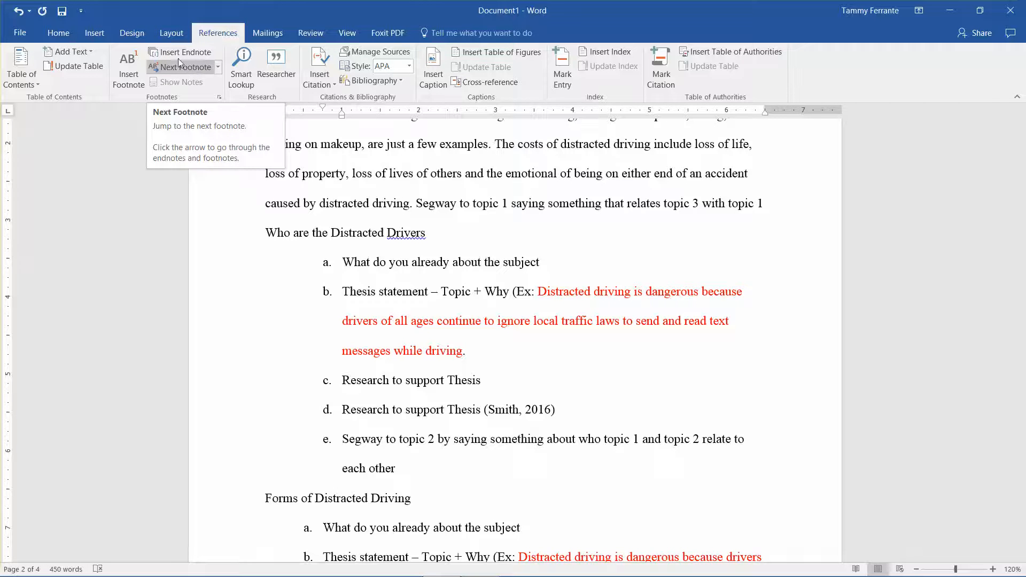
click(127, 68)
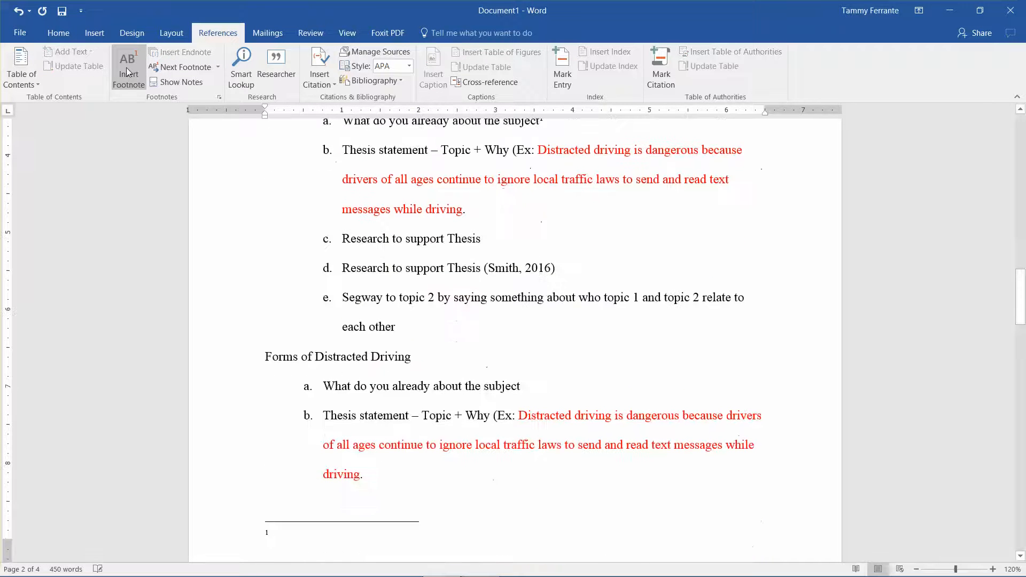
text(Footn)
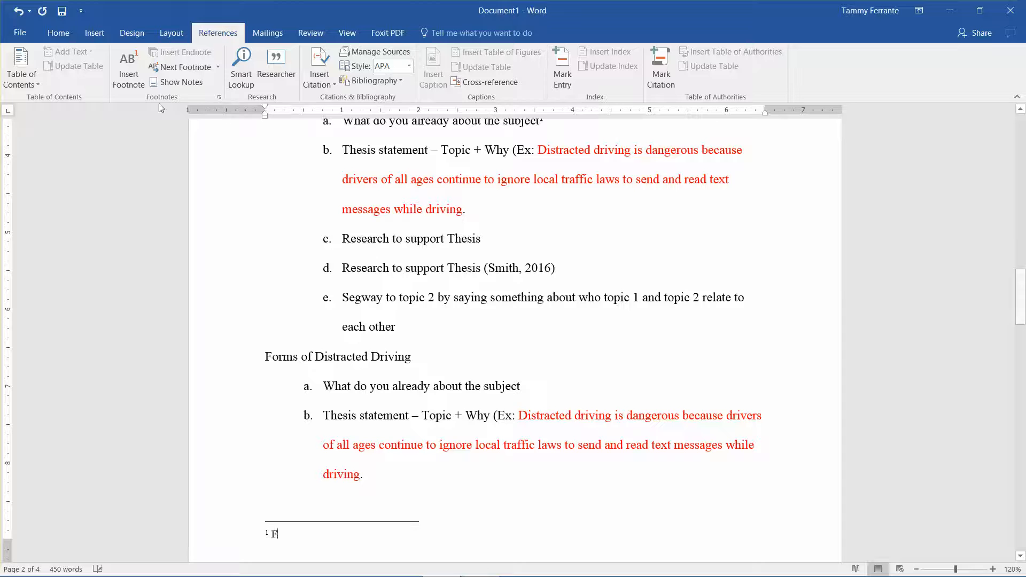
text(ote here)
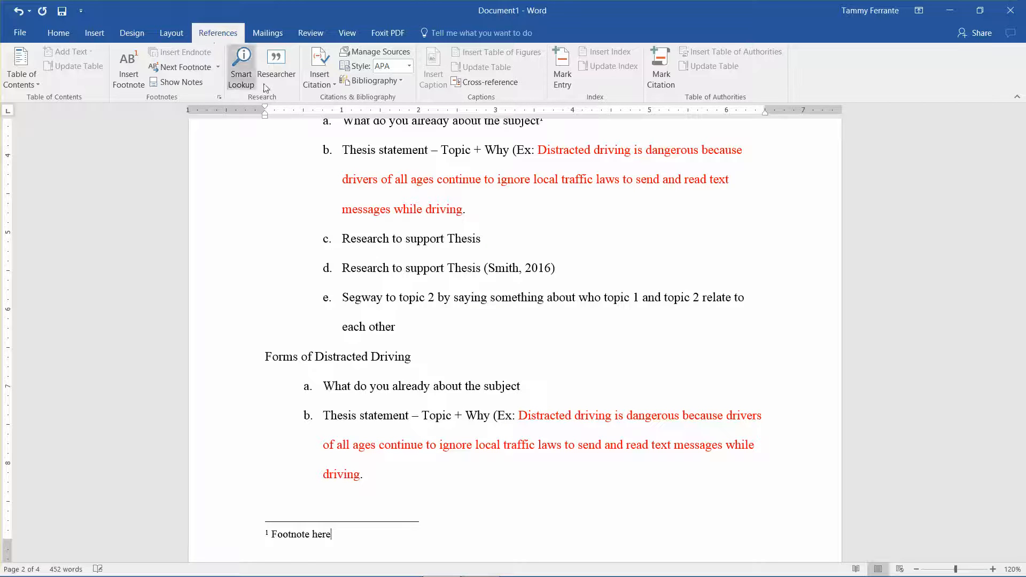
Step: Insert an endnote within the word "Thesis" of item b under "Who are the Distracted Drivers", with the text "End note here"
click(360, 150)
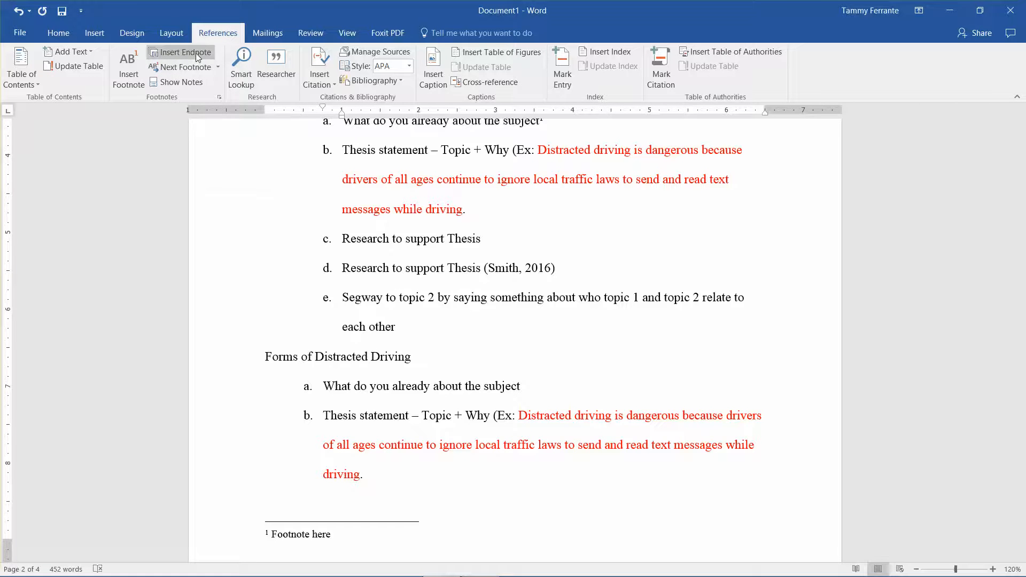
click(197, 53)
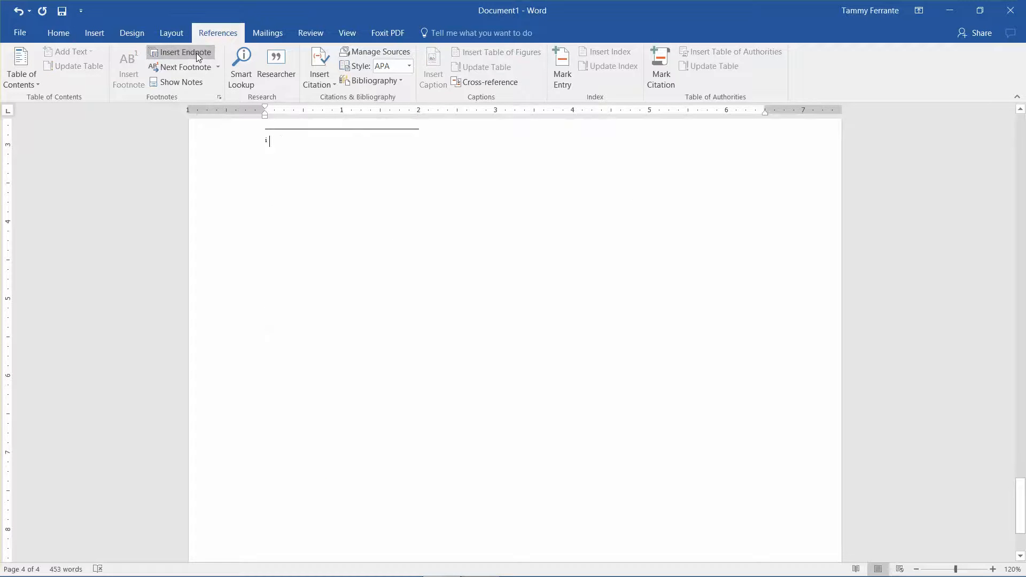
text(Ed)
key(BackSpace)
text(nd note )
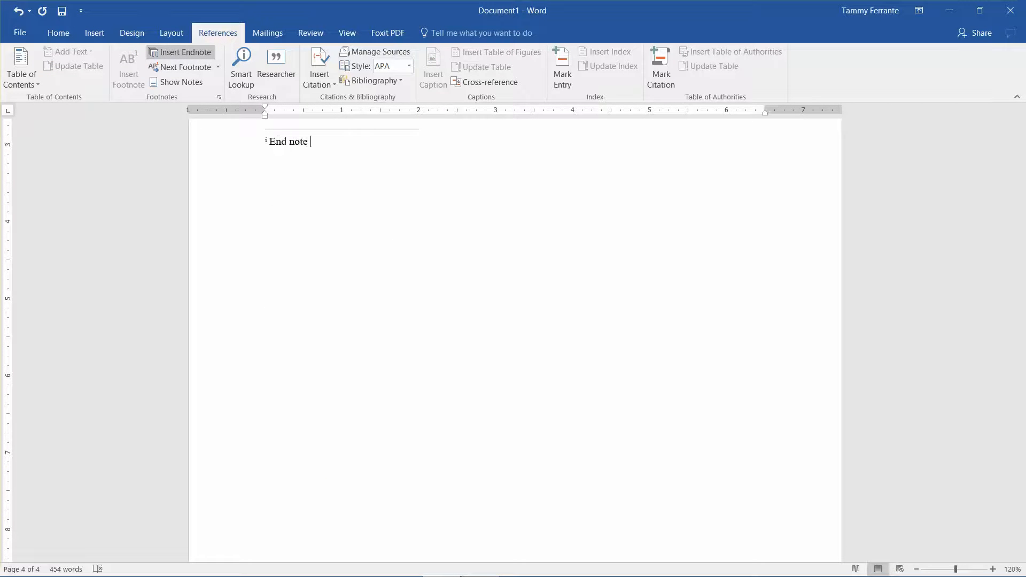
text(here)
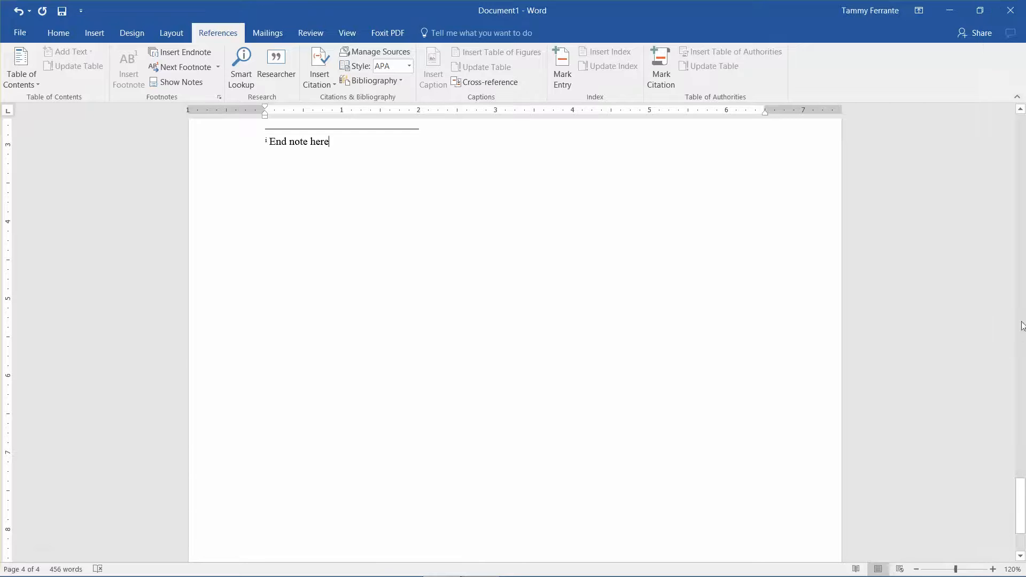
Step: Move the endnote reference from inside "Thesis" in item b to the end of item c, "Research to support Thesis"
drag(1022, 507, 1024, 280)
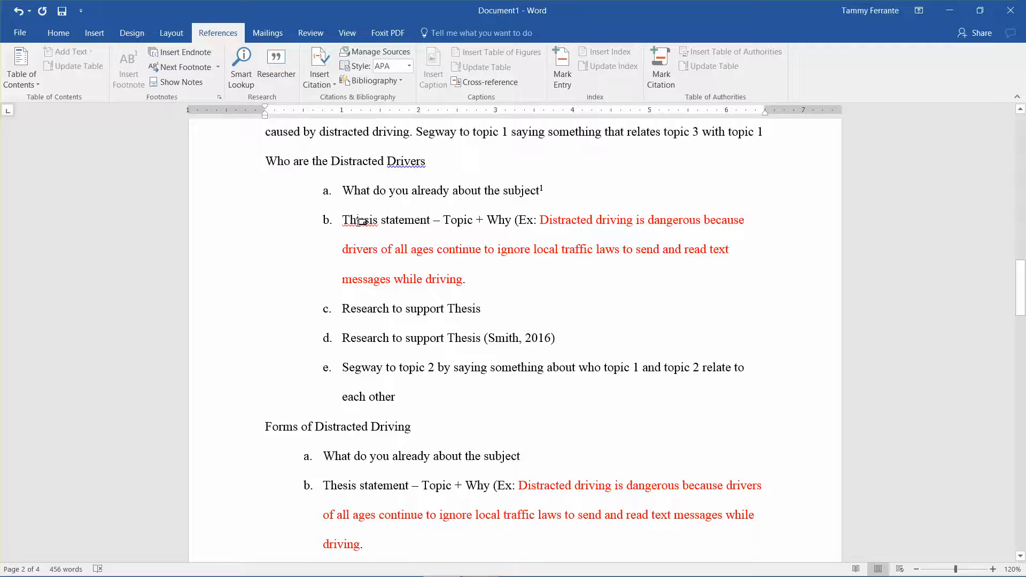
click(358, 220)
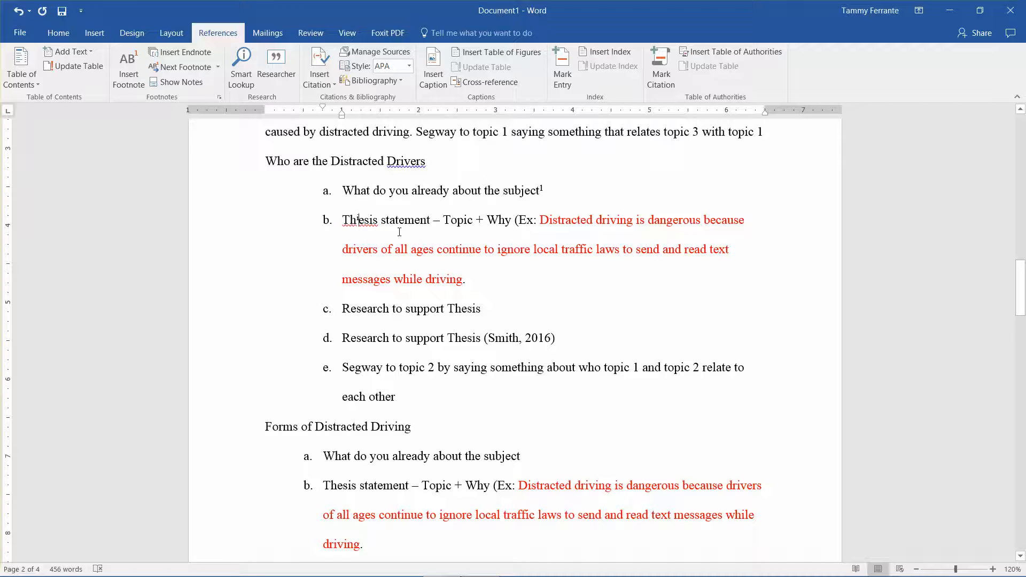
key(BackSpace)
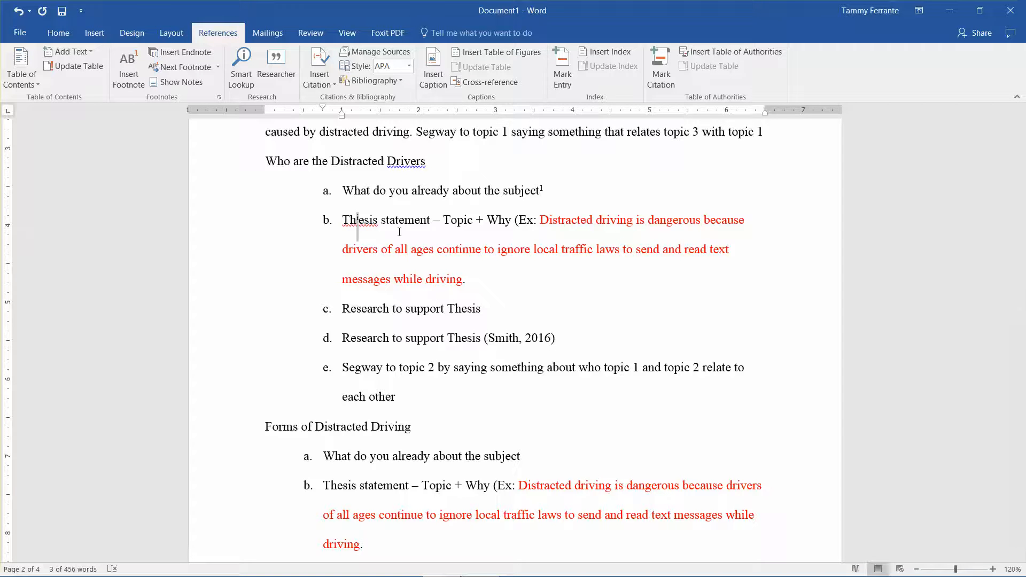
key(BackSpace)
key(Right)
key(Right)
key(Right)
key(Right)
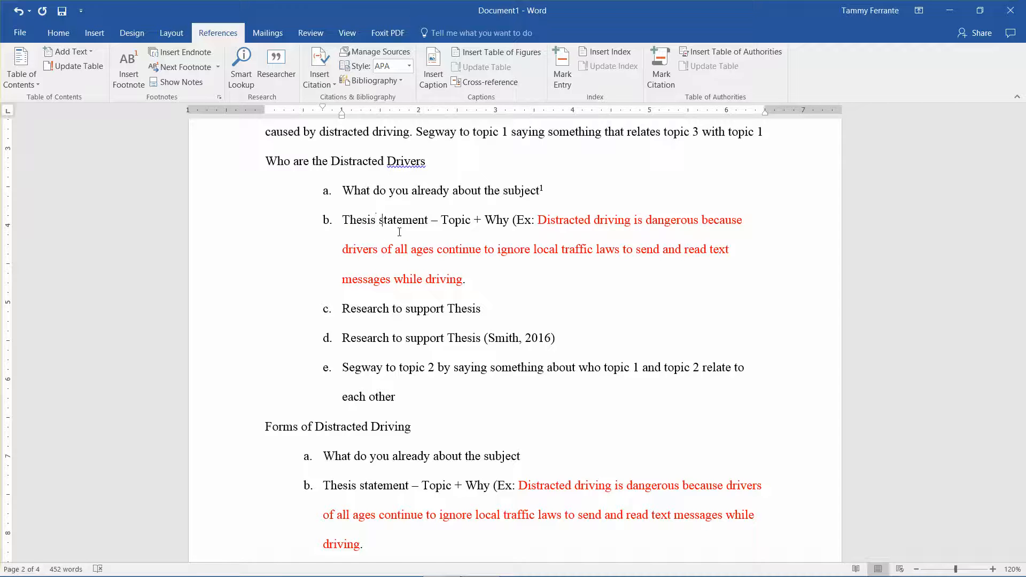
key(Right)
key(Right)
key(Up)
key(Right)
key(Right)
key(Right)
key(ctrl+v)
Step: Review the available citation styles and view the endnote below the entries on the References page
click(404, 63)
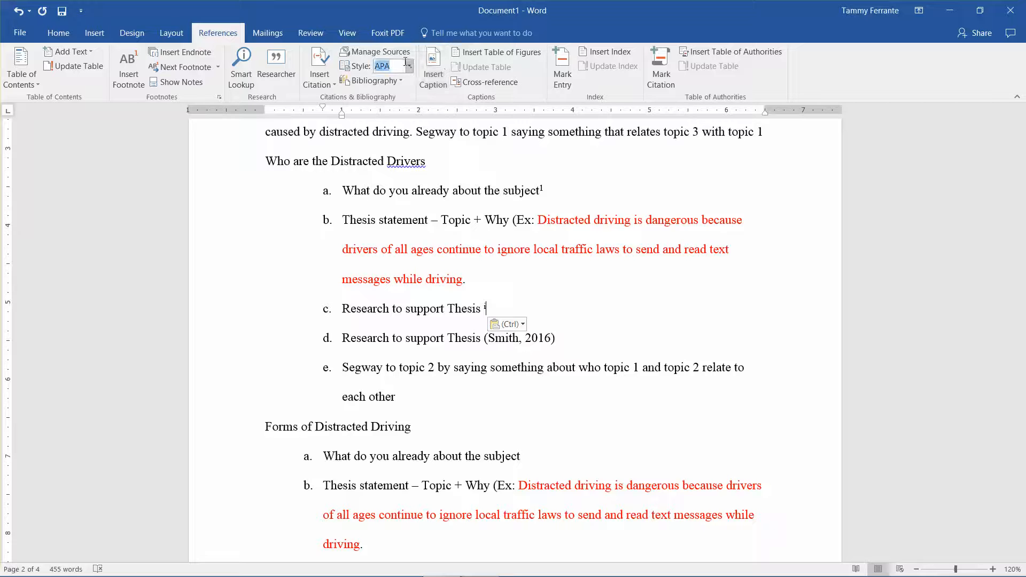
click(410, 67)
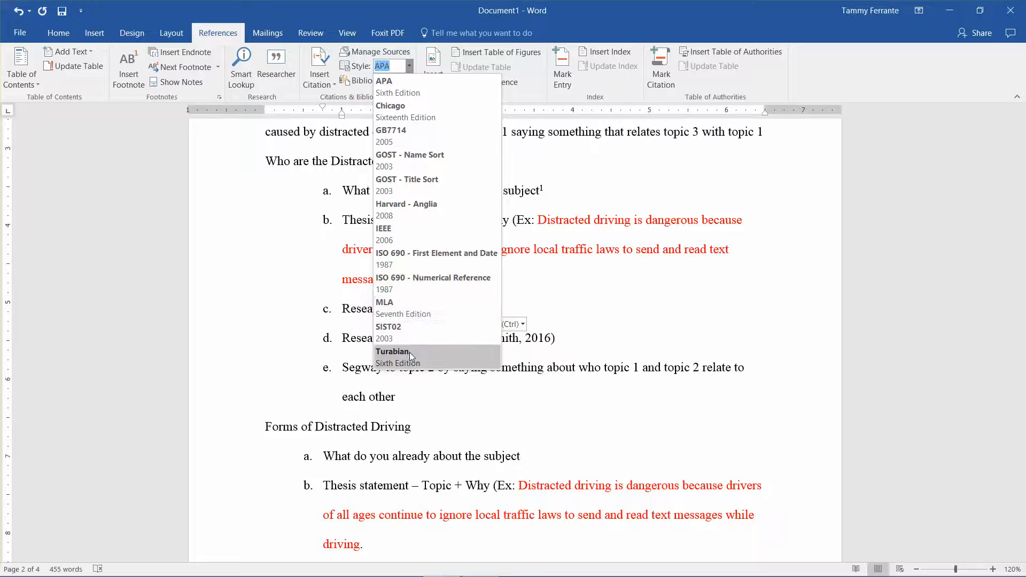
click(417, 76)
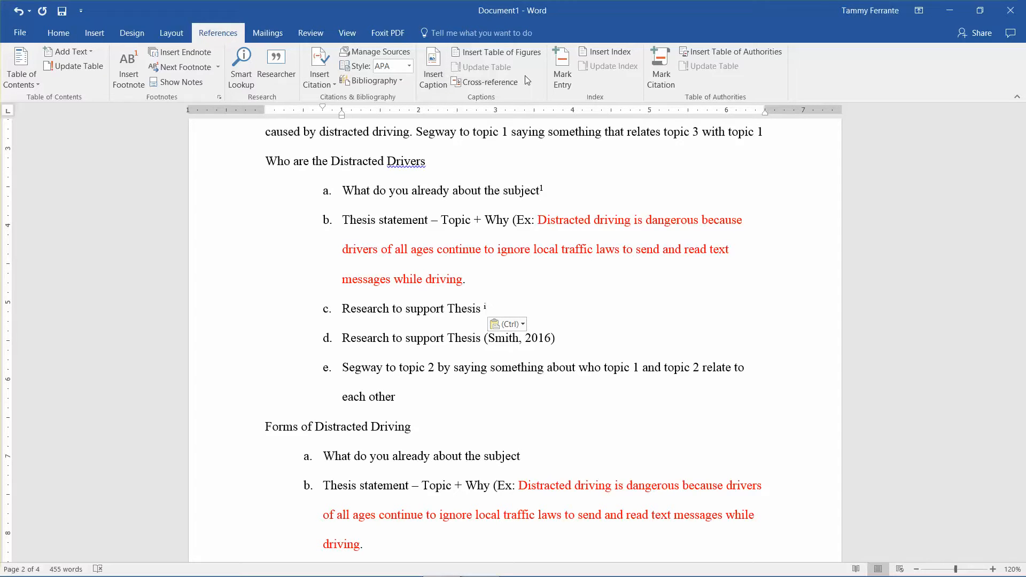
drag(1023, 296, 1024, 474)
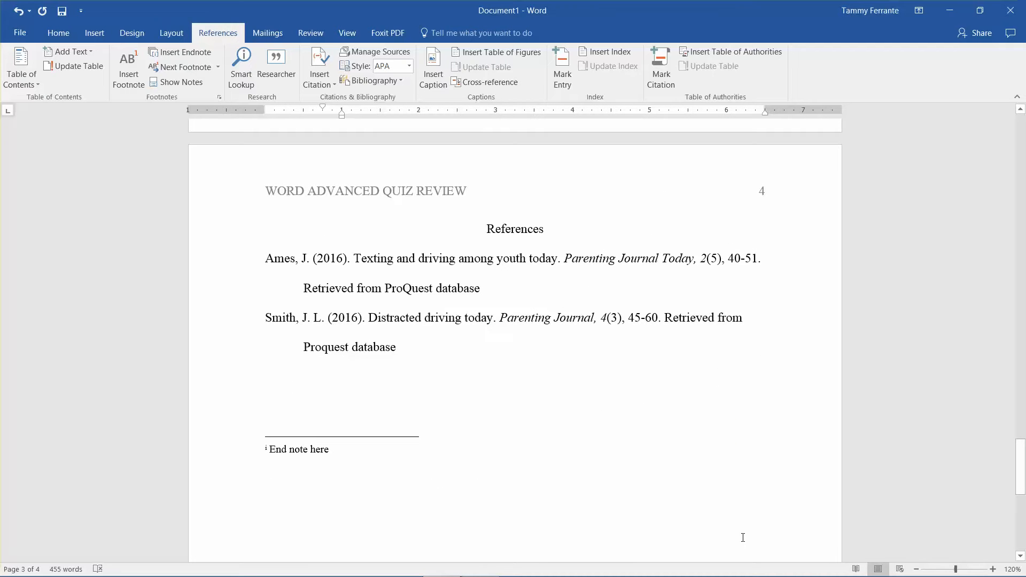